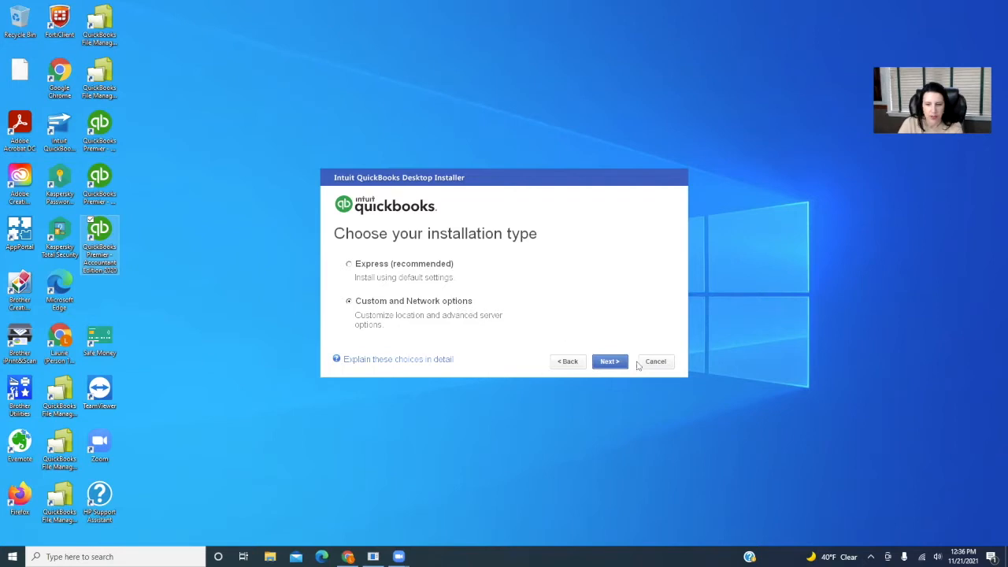
Step: Install QuickBooks Accountant 2022 for use on this computer only, in the default location
click(616, 366)
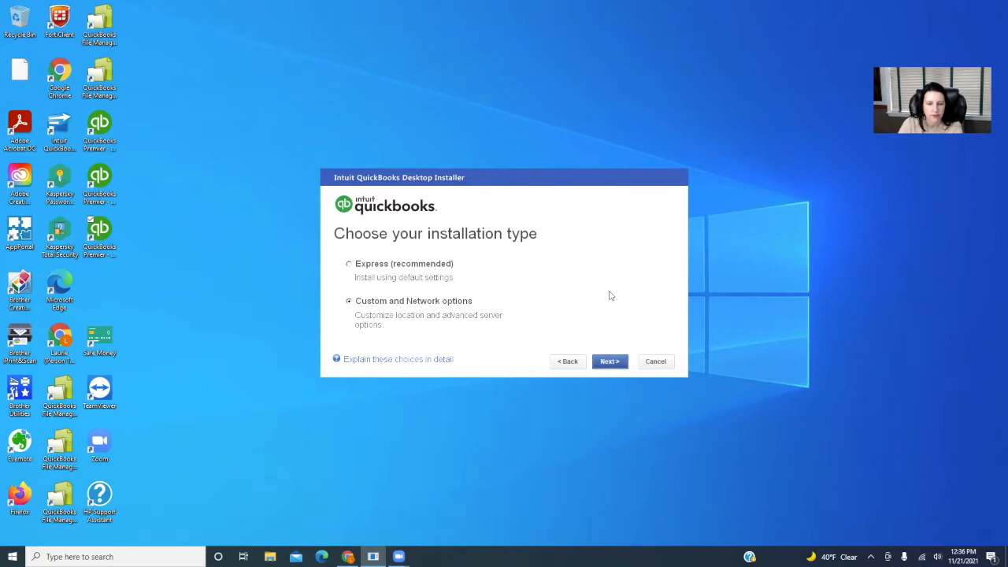
click(611, 364)
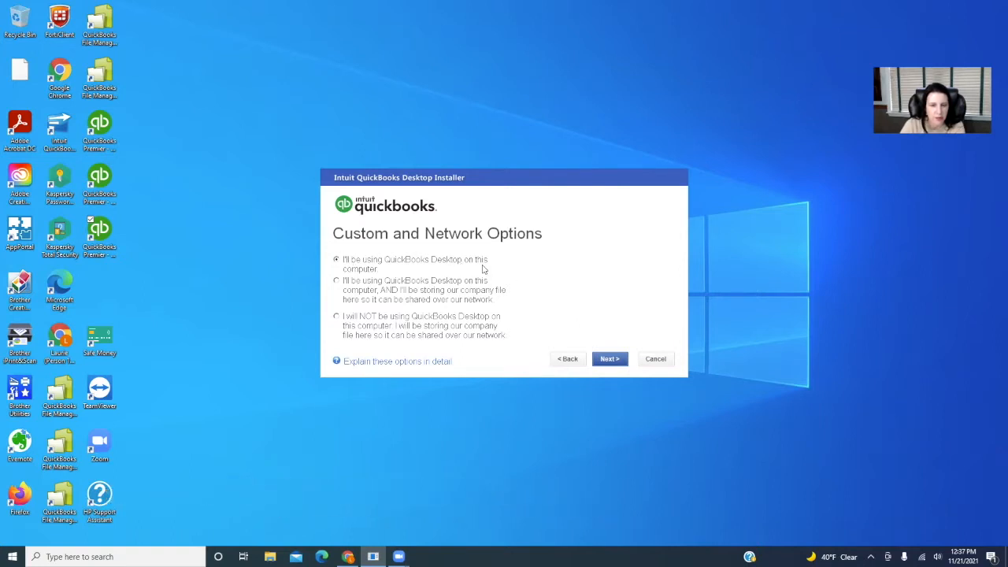
click(616, 360)
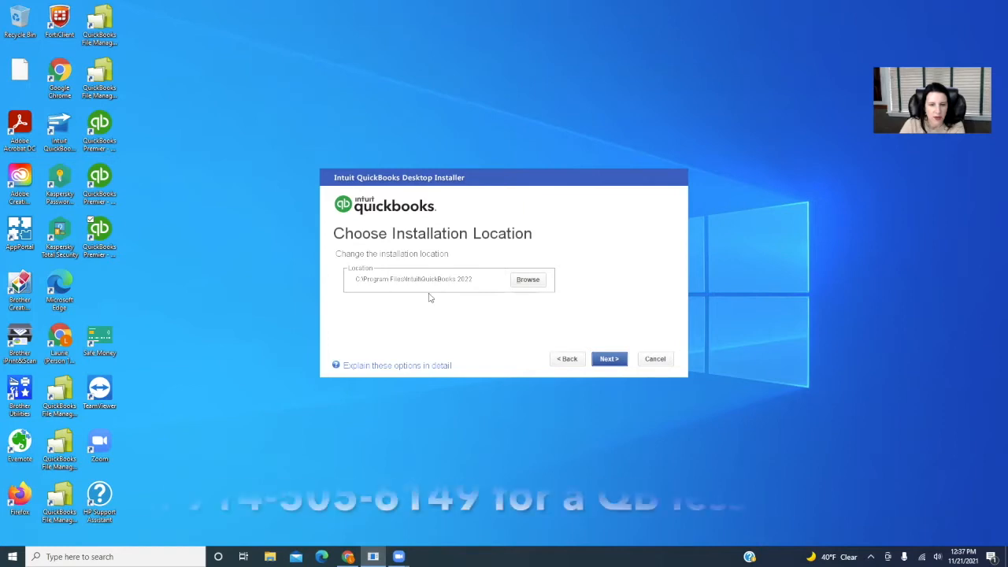
click(610, 360)
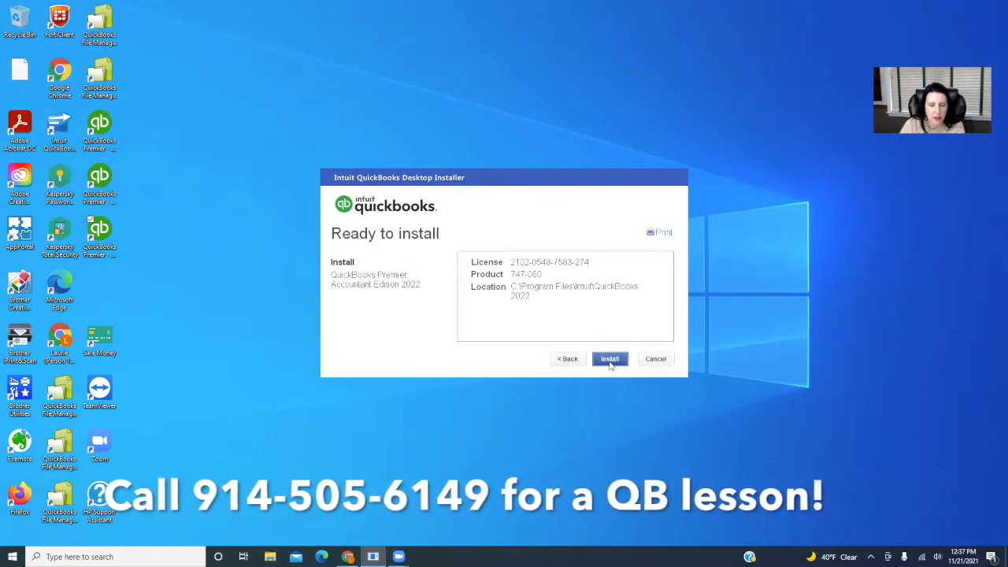
click(611, 361)
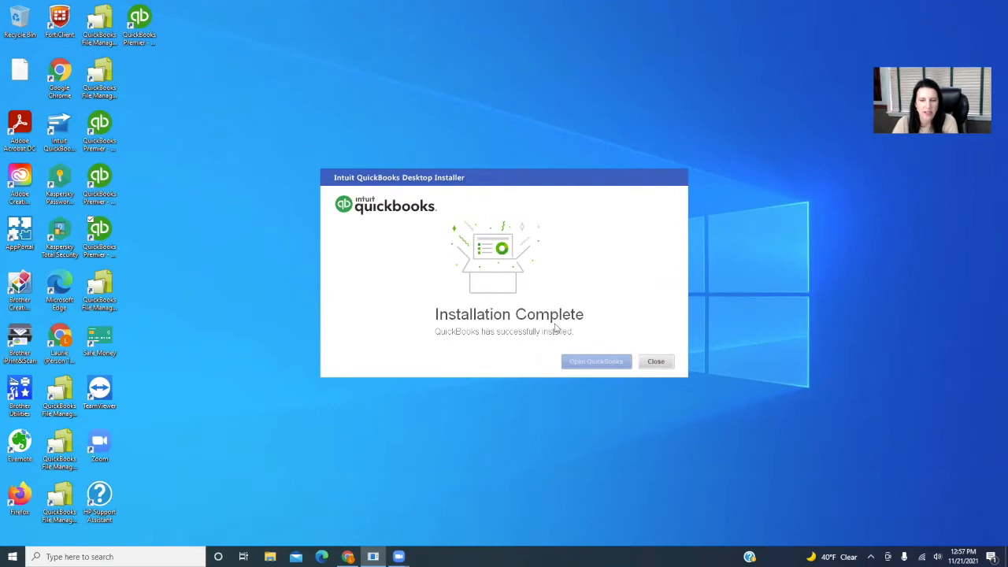
Step: Close the installer, launch QuickBooks Accountant Edition 2022 and begin its activation
click(660, 363)
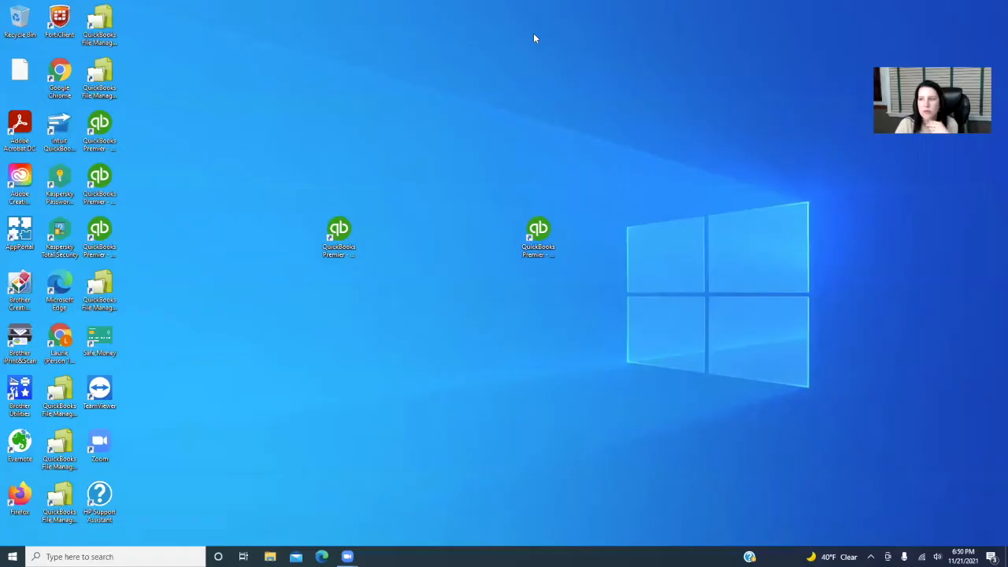
click(542, 234)
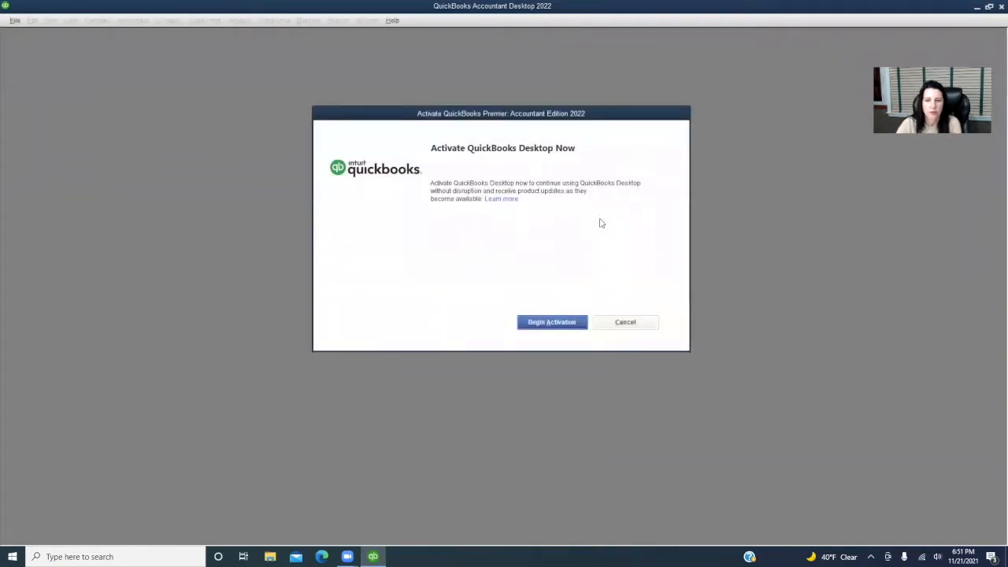
click(552, 323)
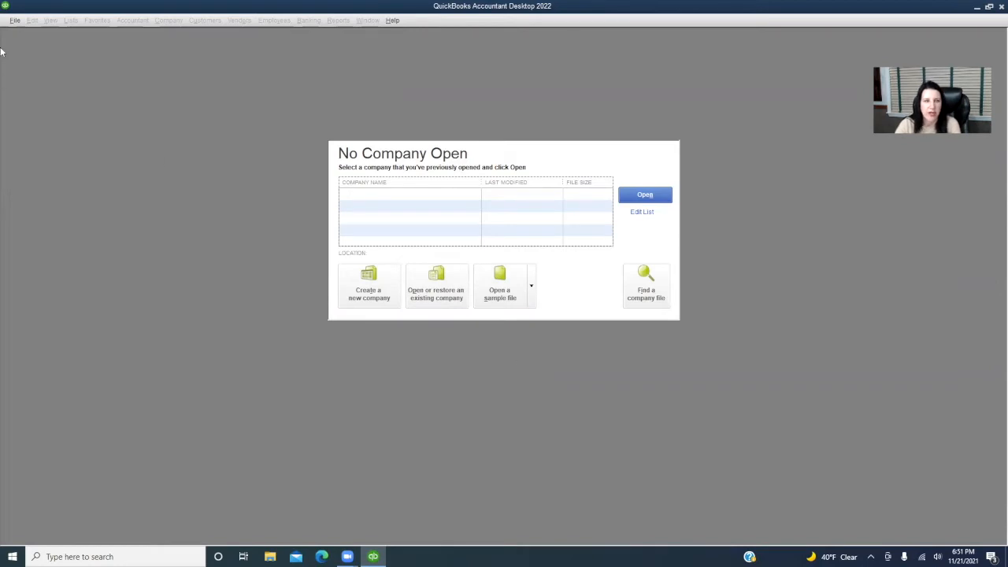
Step: Toggle QuickBooks to the Pro edition using File > Toggle to Another Edition
click(16, 22)
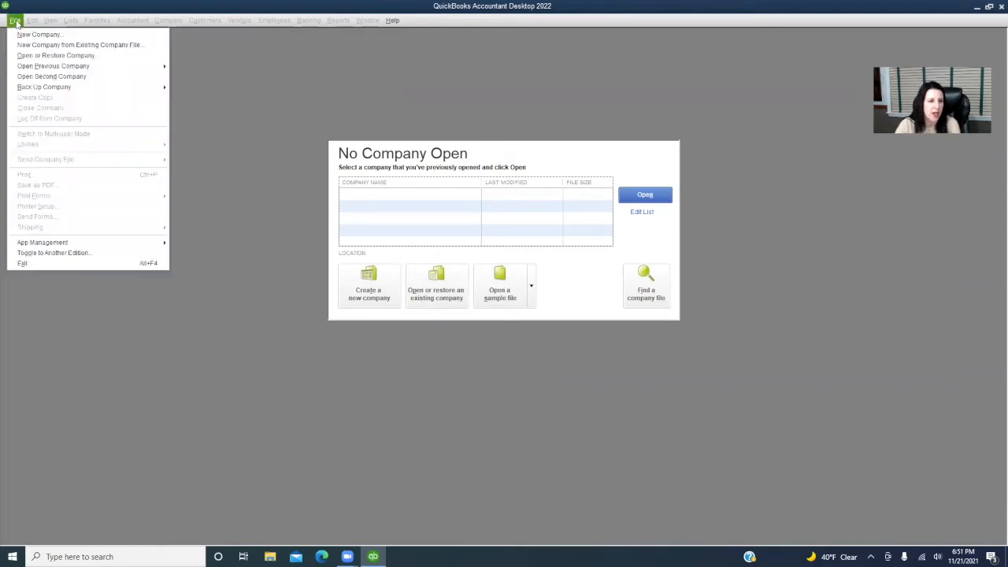
click(76, 251)
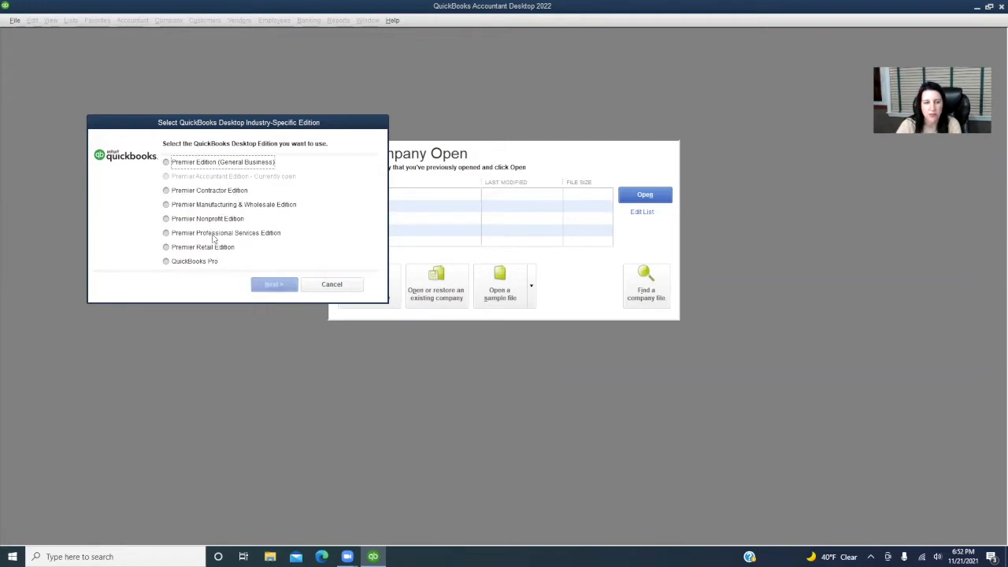
click(168, 263)
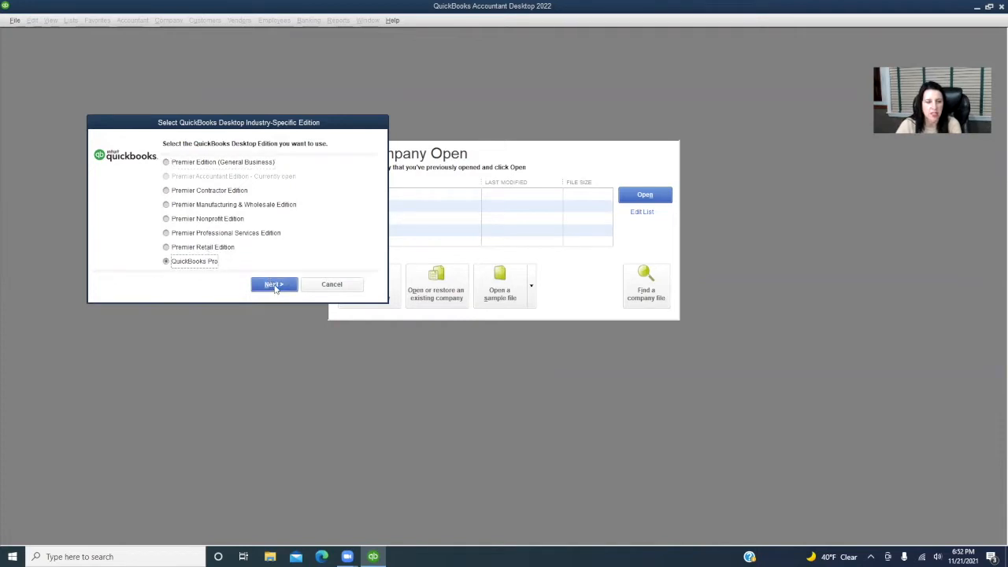
click(274, 285)
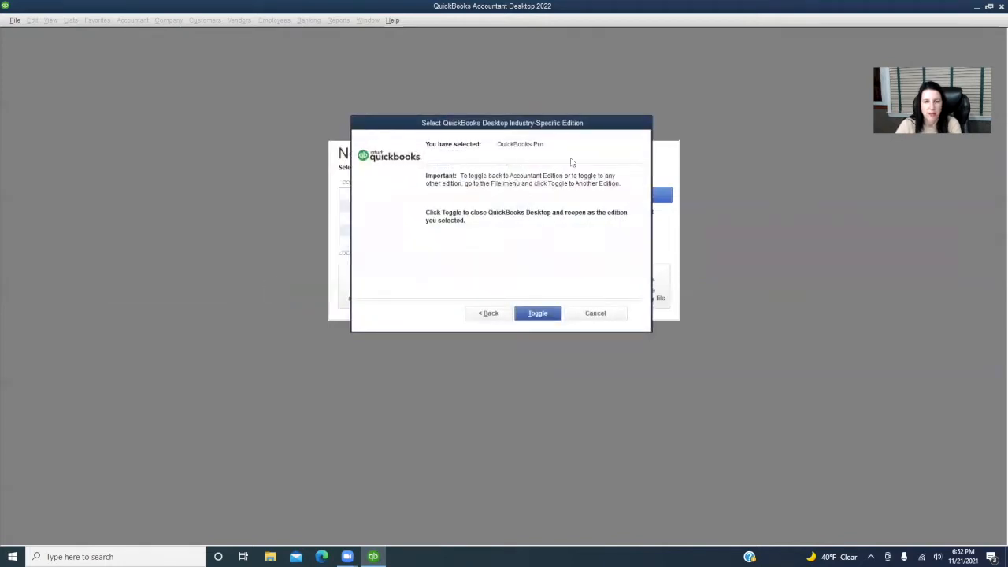
click(543, 321)
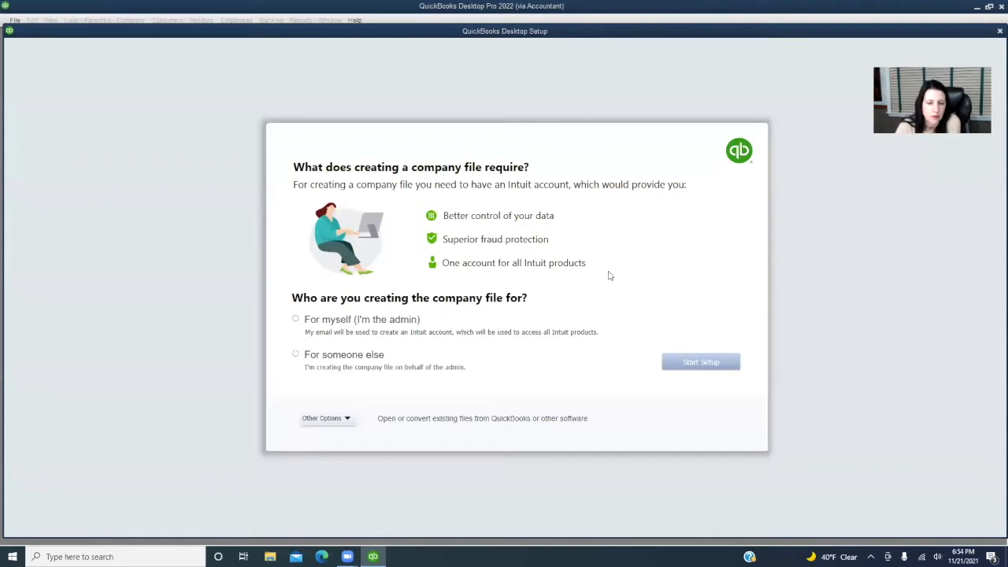
Step: Set up the company file 'For myself (I'm the admin)' and start the setup
click(296, 320)
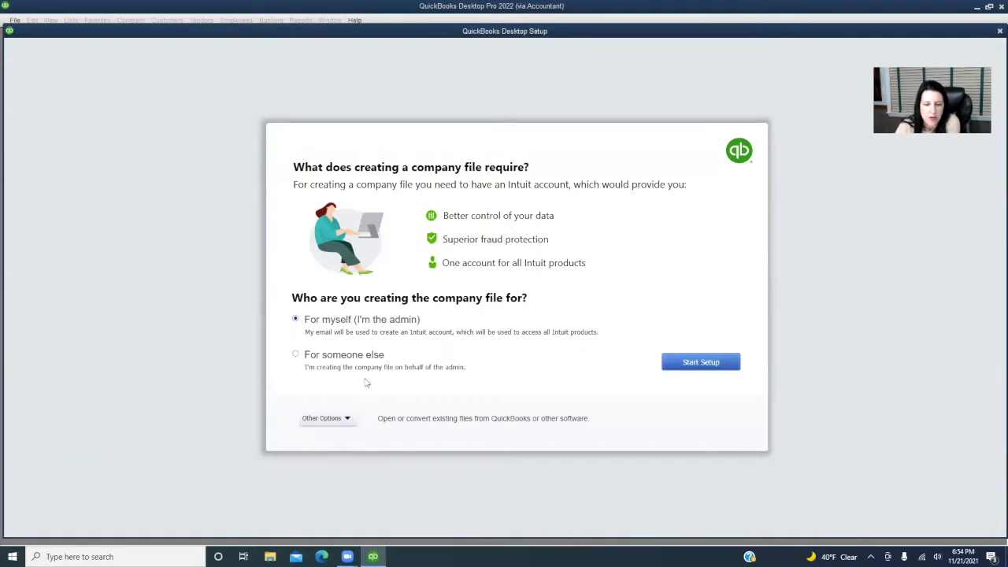
click(347, 419)
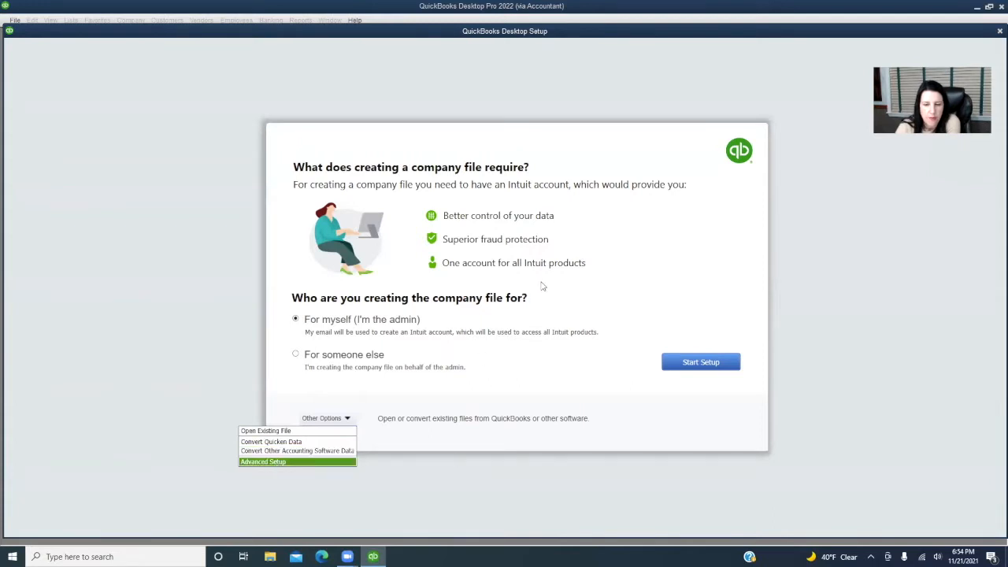
click(529, 376)
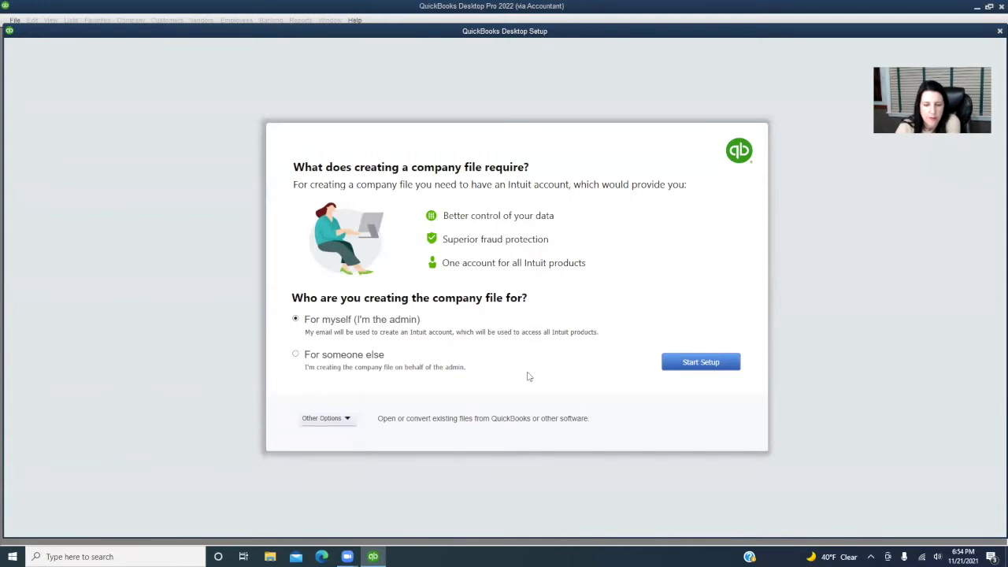
click(700, 361)
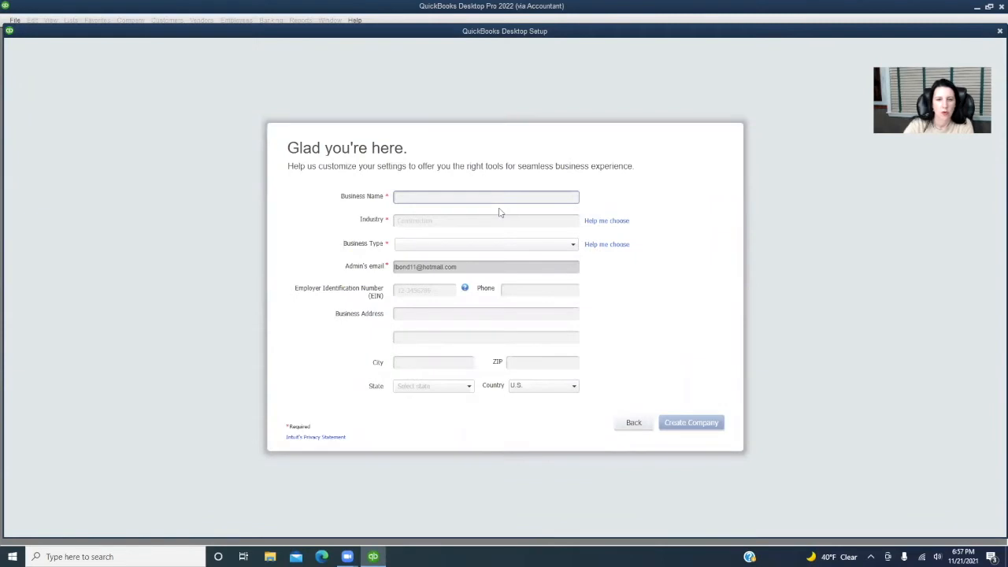
Step: Create Main Street, LLC as a Real Estate Brokerage or Developer, Single-Member LLC (Form-1040)
text(Main Street, LLC)
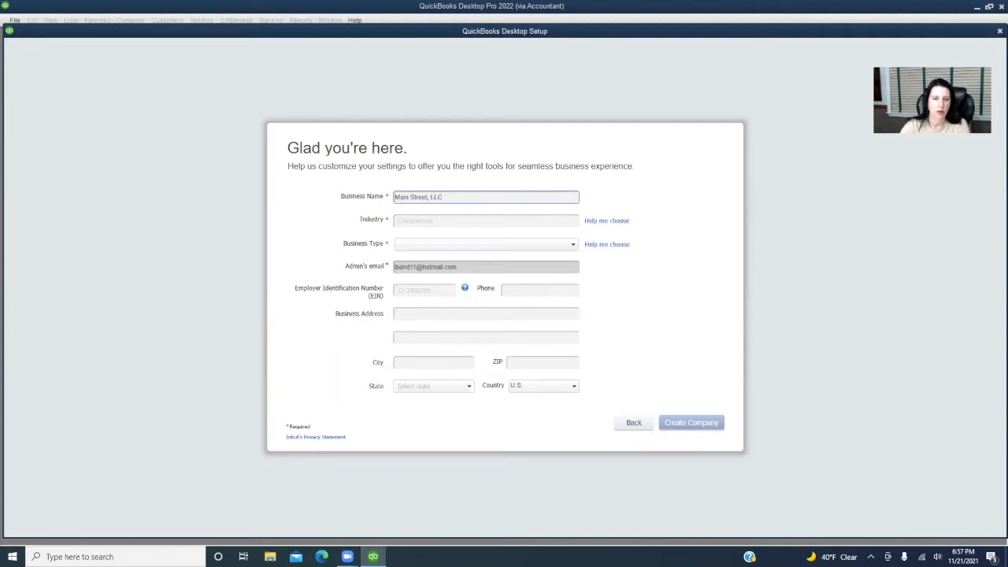
click(510, 219)
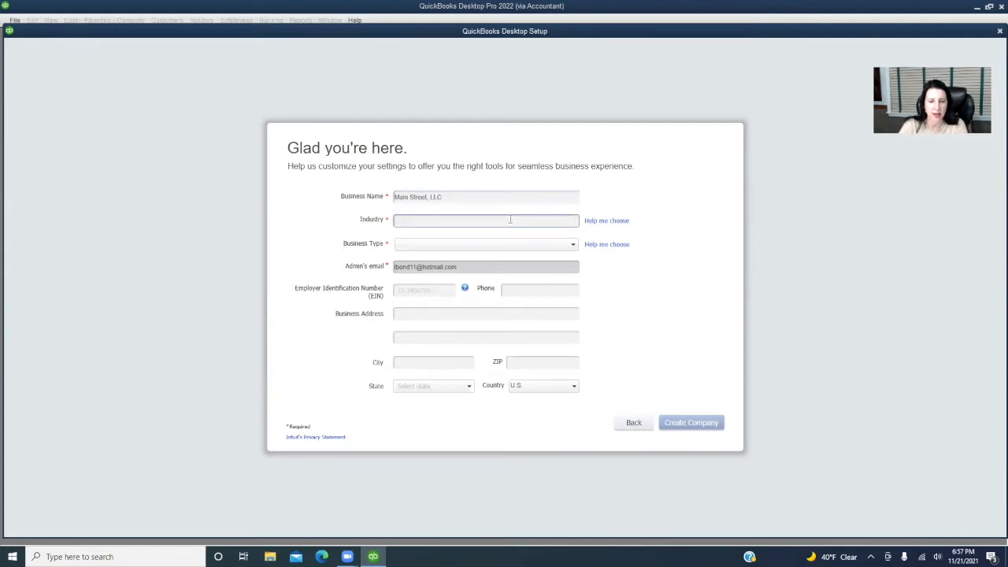
text(Rea)
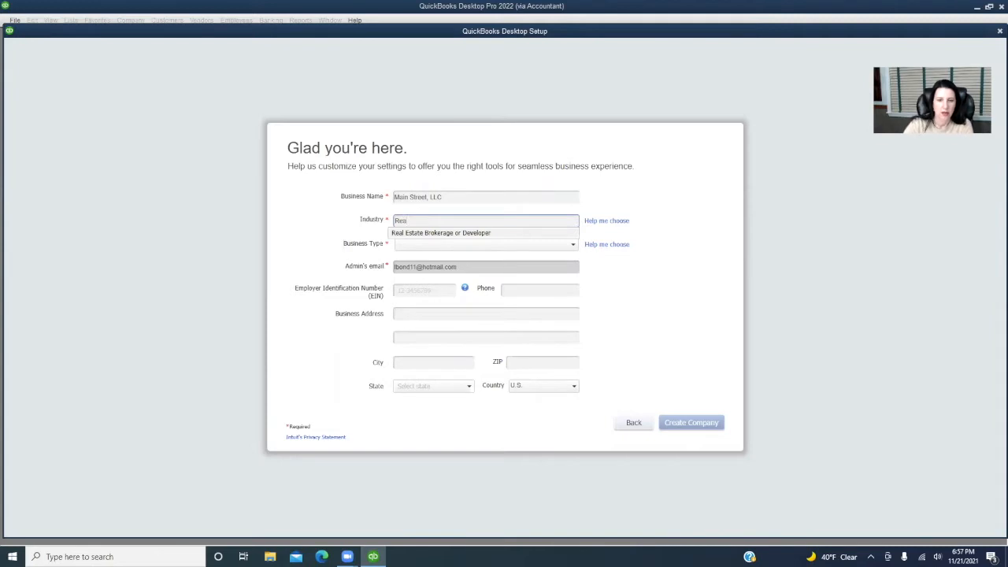
click(520, 233)
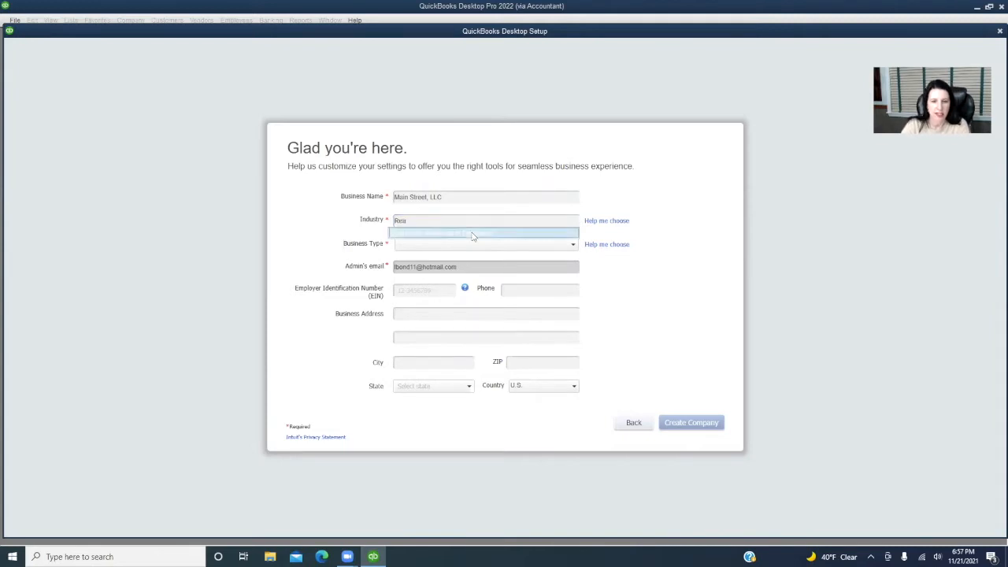
click(422, 247)
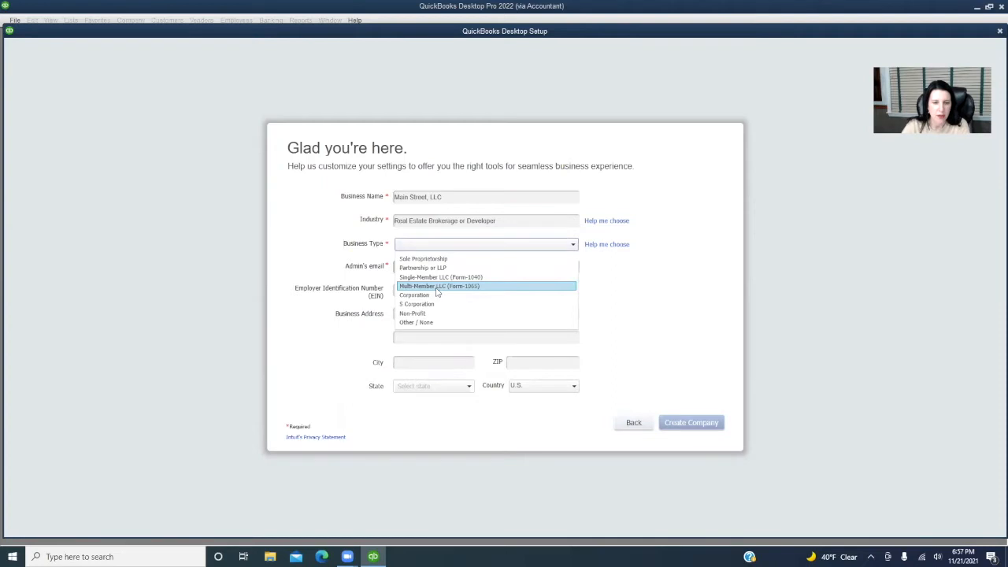
click(431, 277)
click(419, 290)
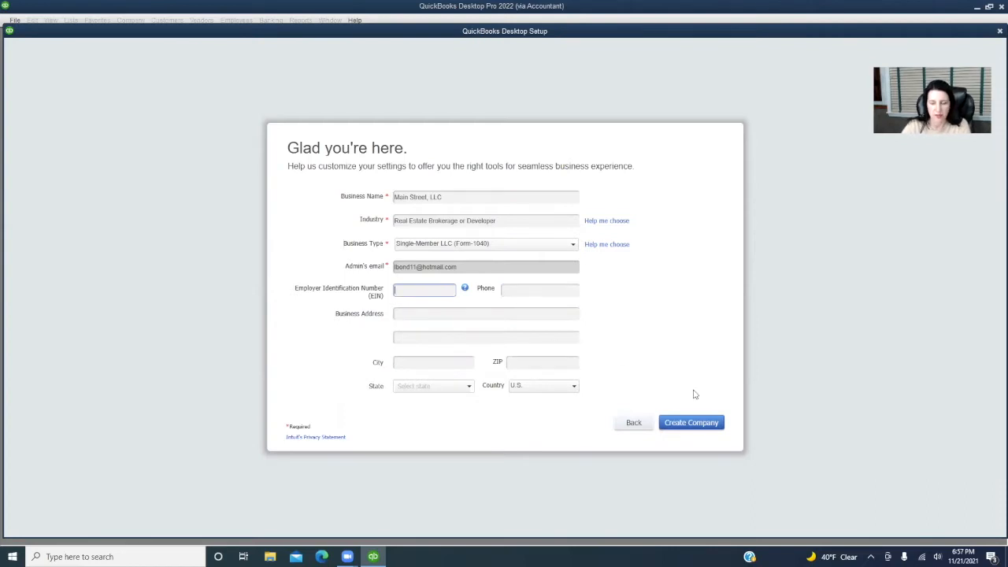
click(685, 430)
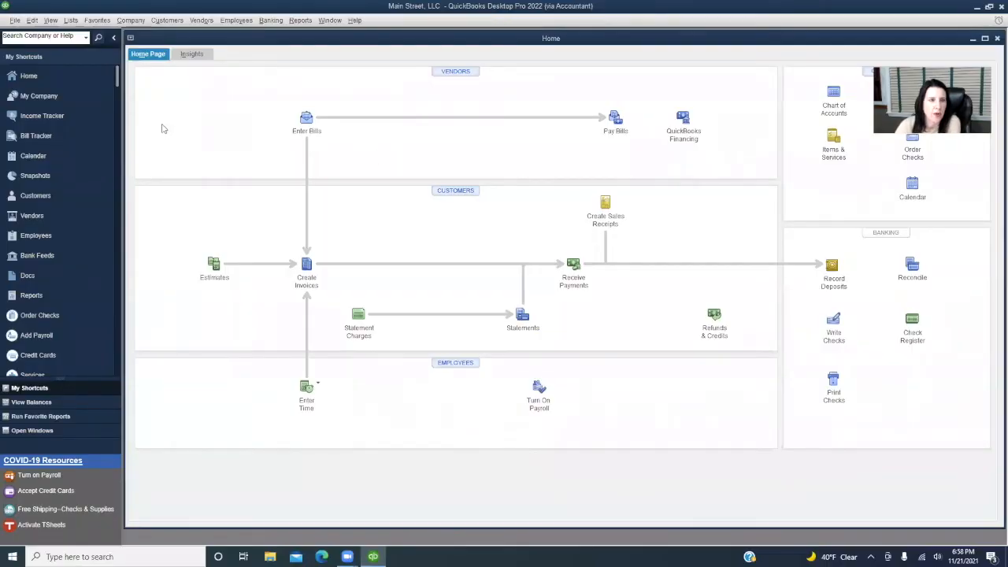
Step: Open the Chart of Accounts from Lists and maximize it to fill the workspace
click(71, 21)
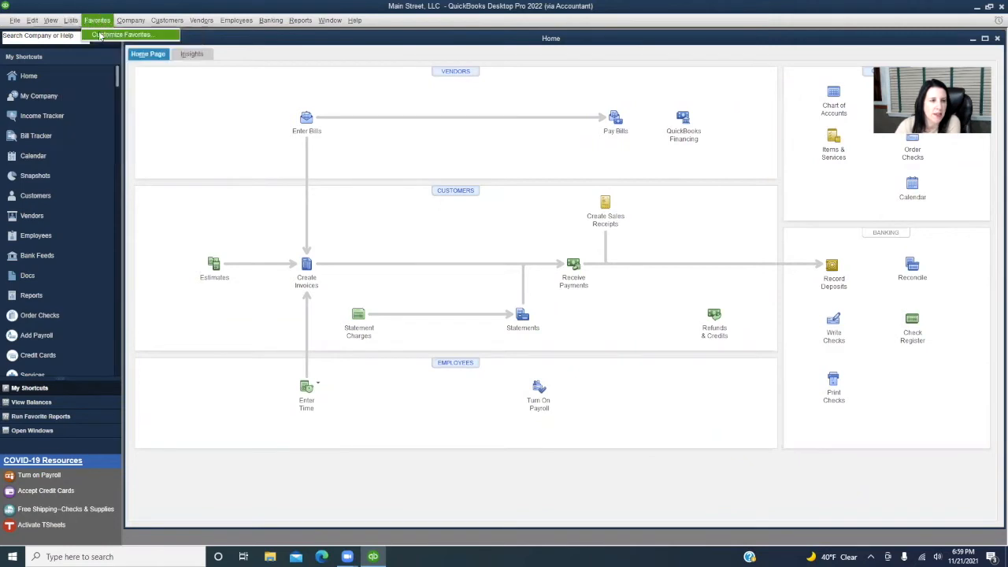
click(84, 36)
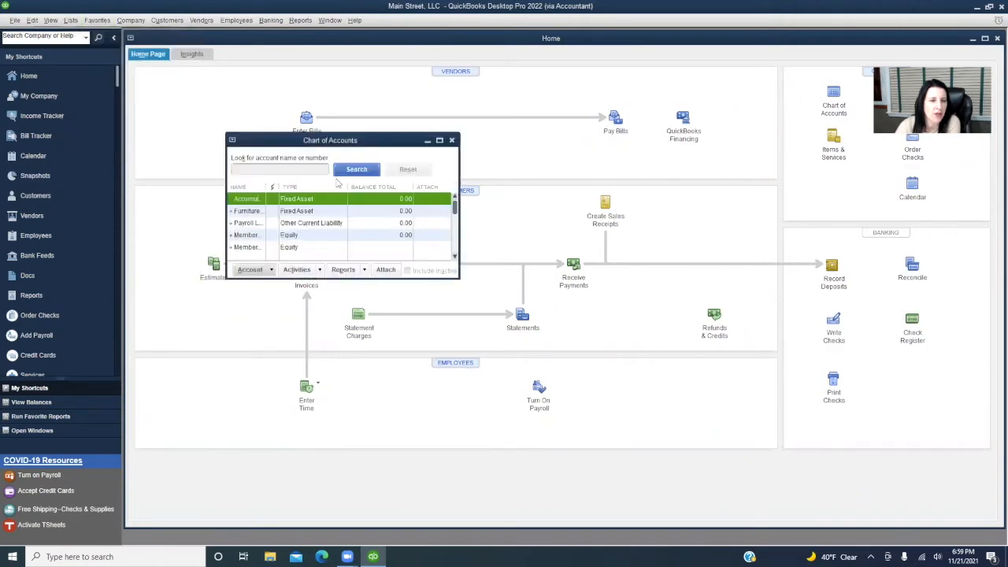
click(439, 140)
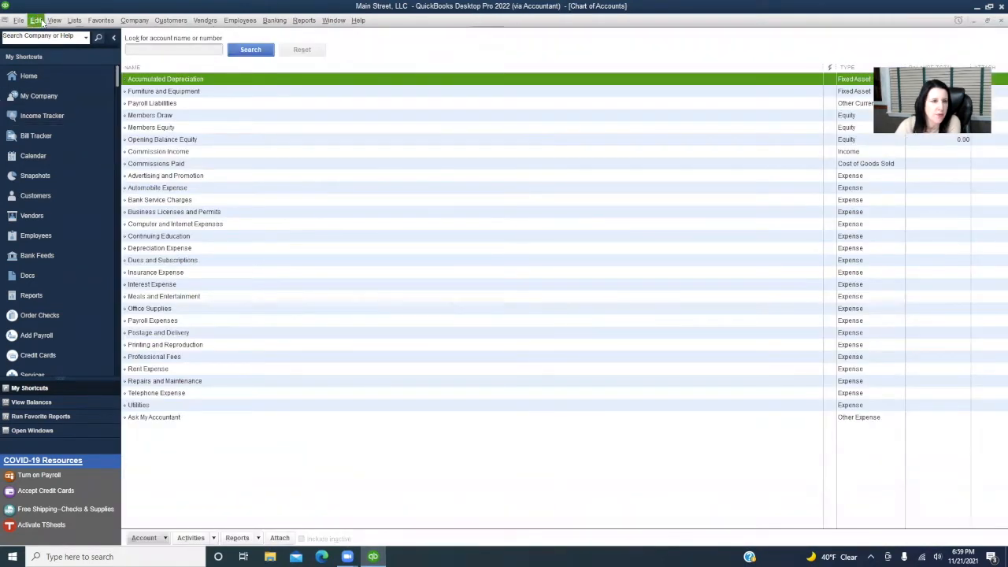
click(36, 20)
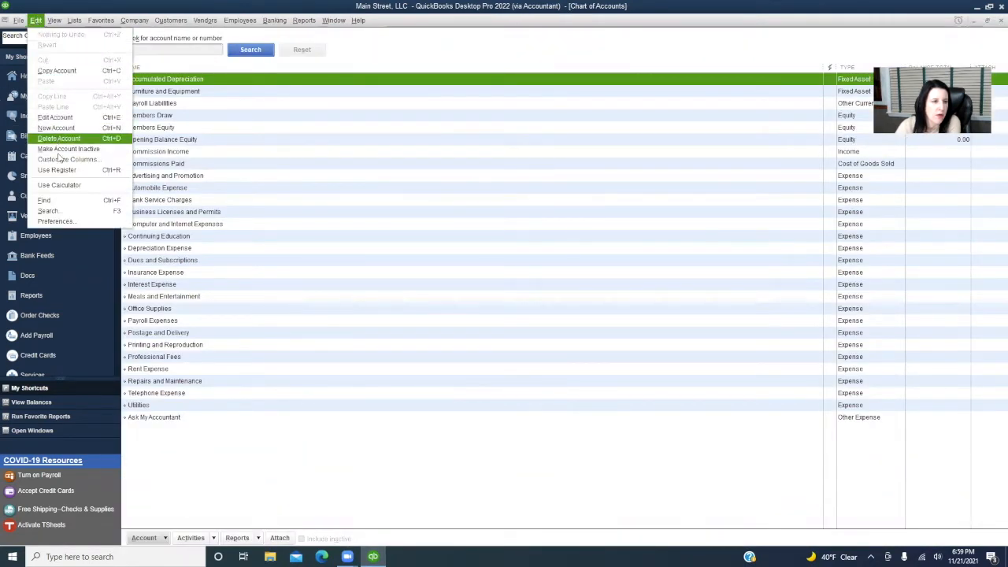
Step: Turn on account numbers and class tracking in the Accounting company preferences
click(57, 220)
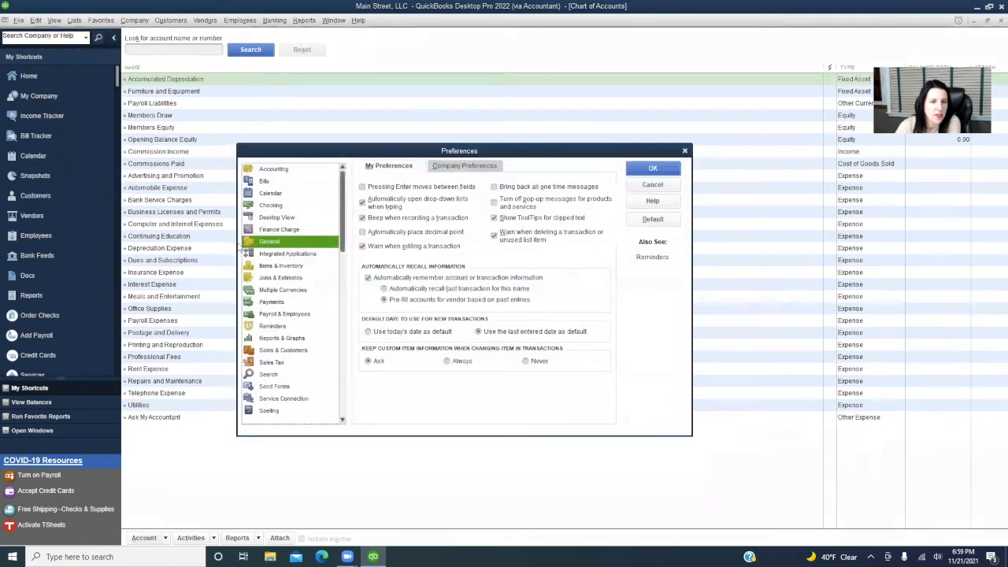
click(290, 168)
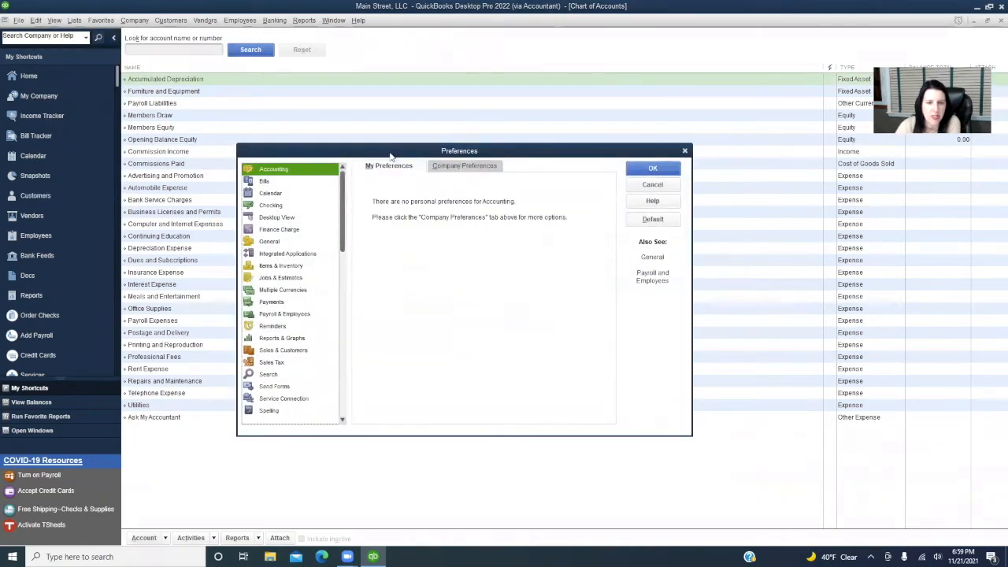
click(459, 167)
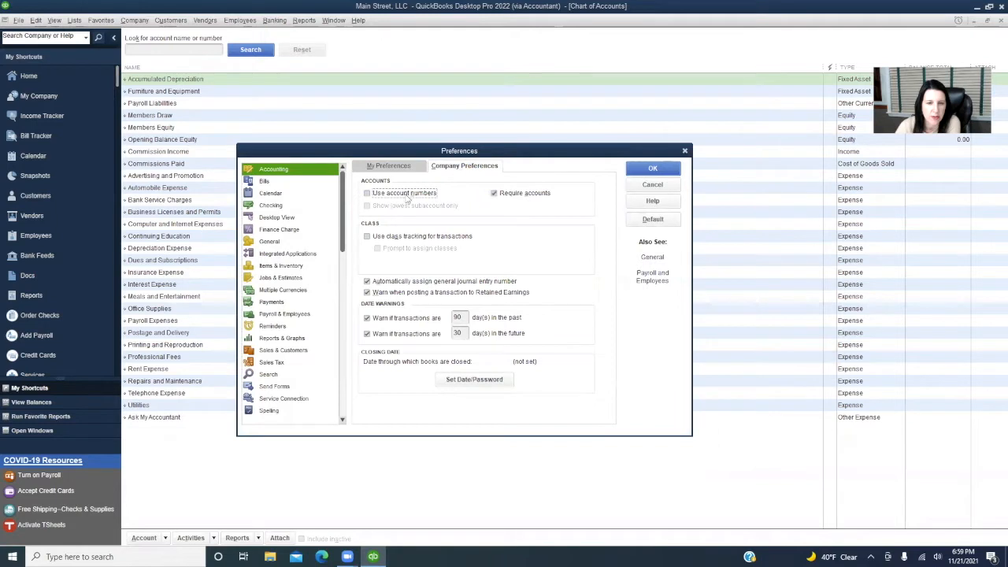
click(367, 193)
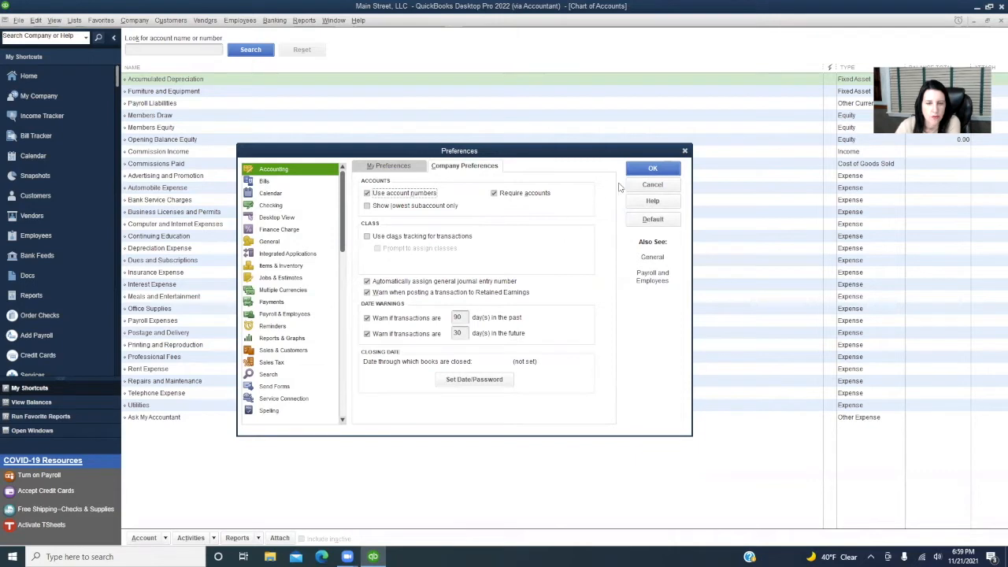
click(367, 237)
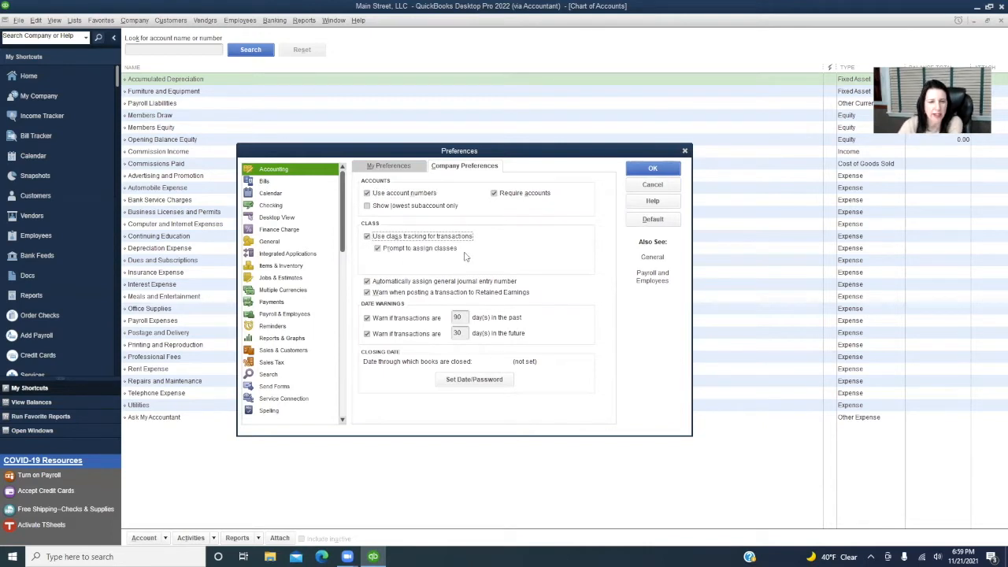
click(653, 169)
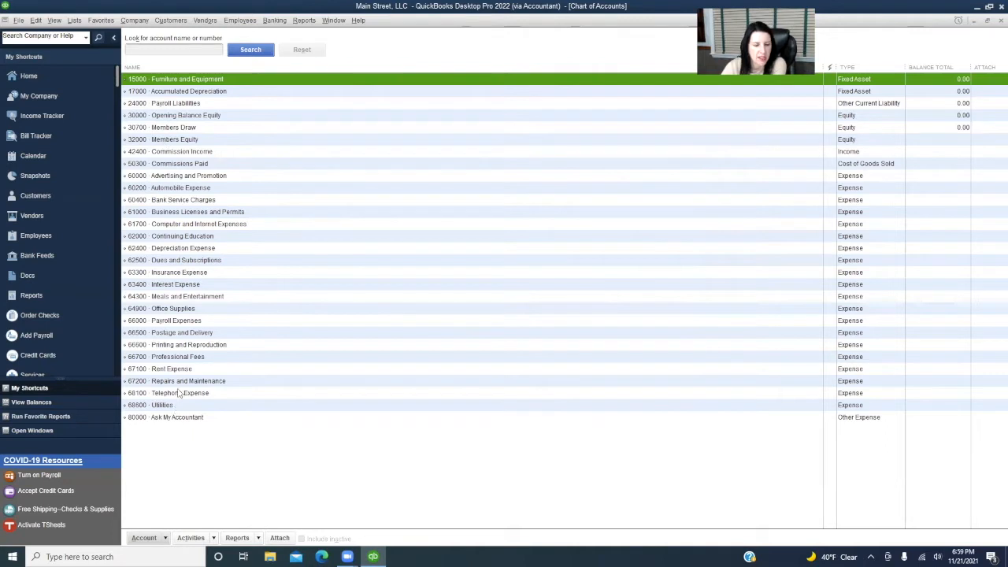
Step: Select the 42400 Commission Income account and bring up its context menu
click(211, 154)
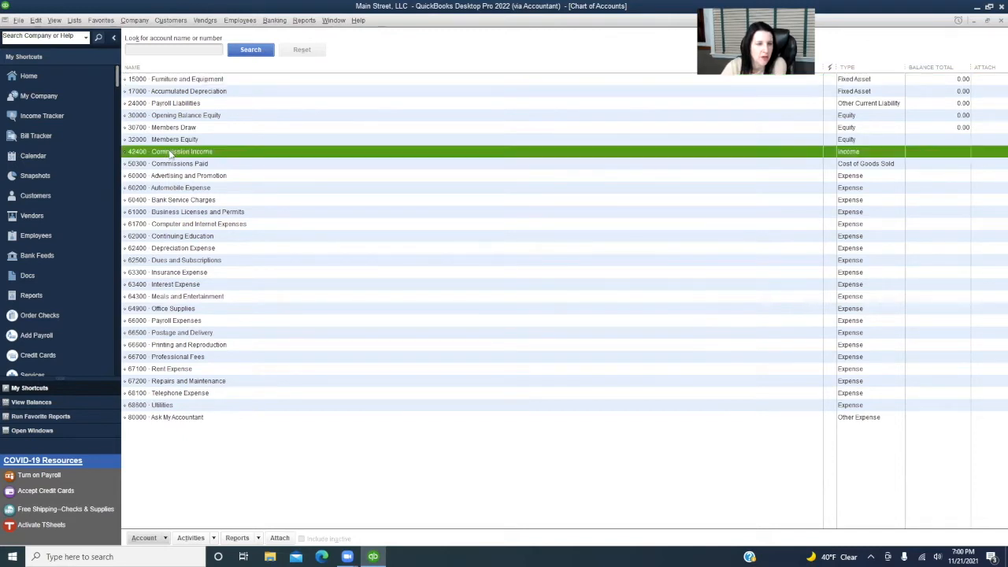
right_click(212, 153)
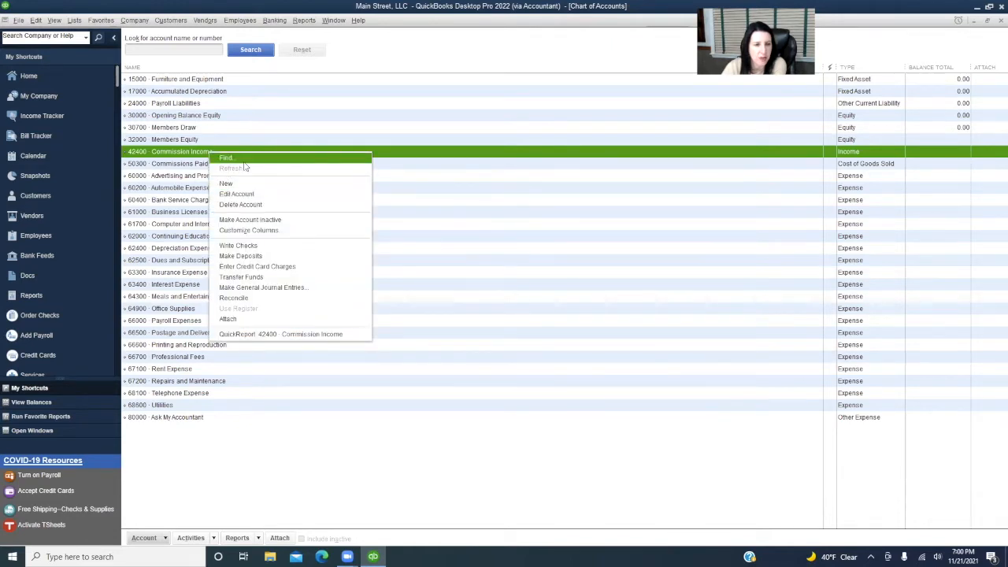
Step: Rename account 42400 from Commission Income to Rental Income and clear its description
click(245, 195)
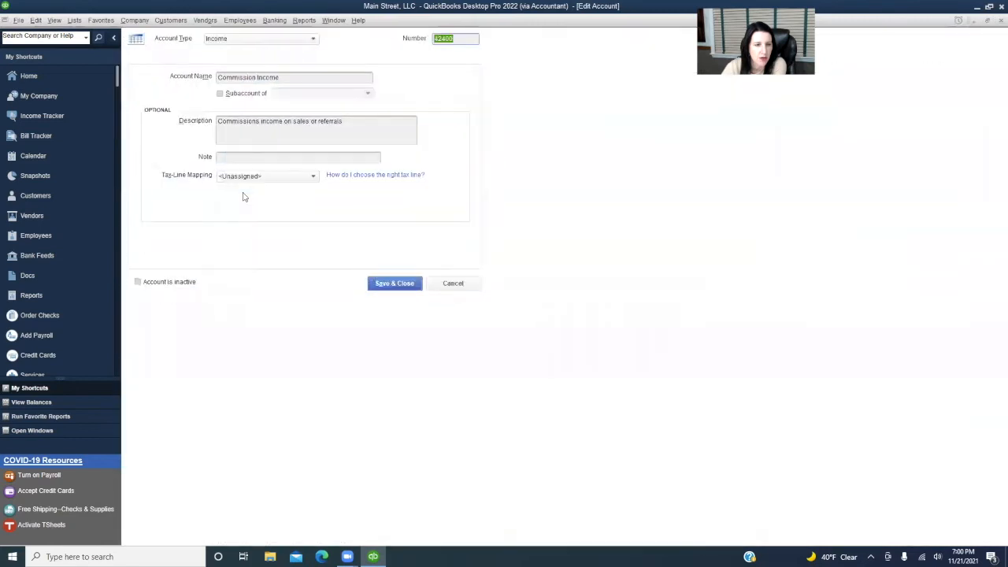
click(254, 77)
double_click(253, 78)
text(Rental)
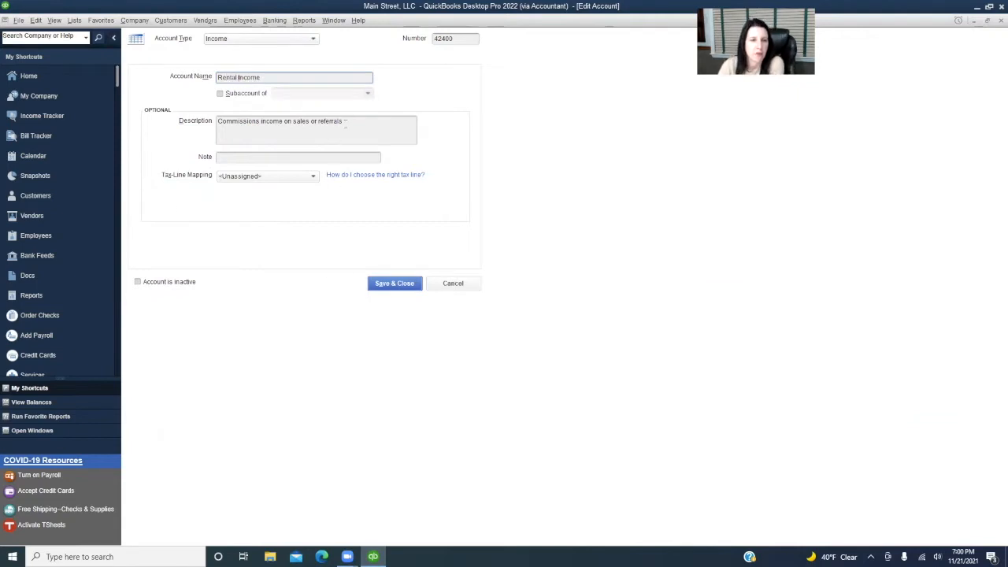
drag(345, 122, 169, 120)
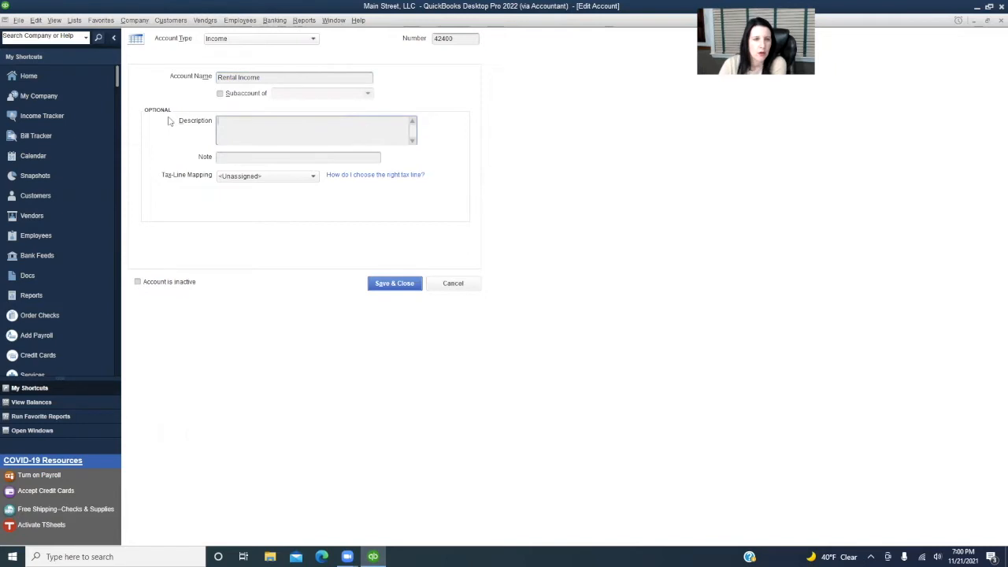
click(404, 284)
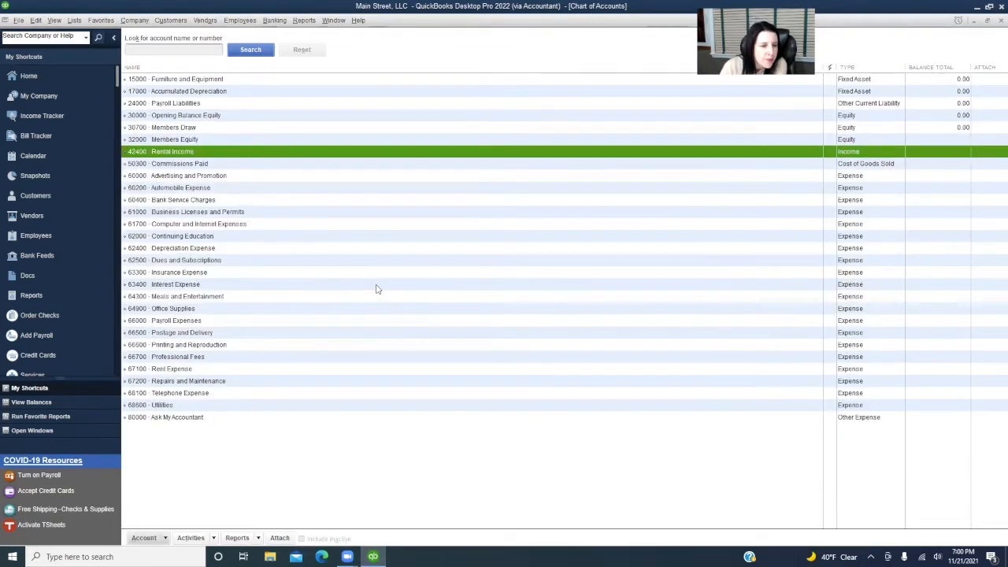
Step: Select the 68600 Utilities account and open the Account actions list
click(167, 406)
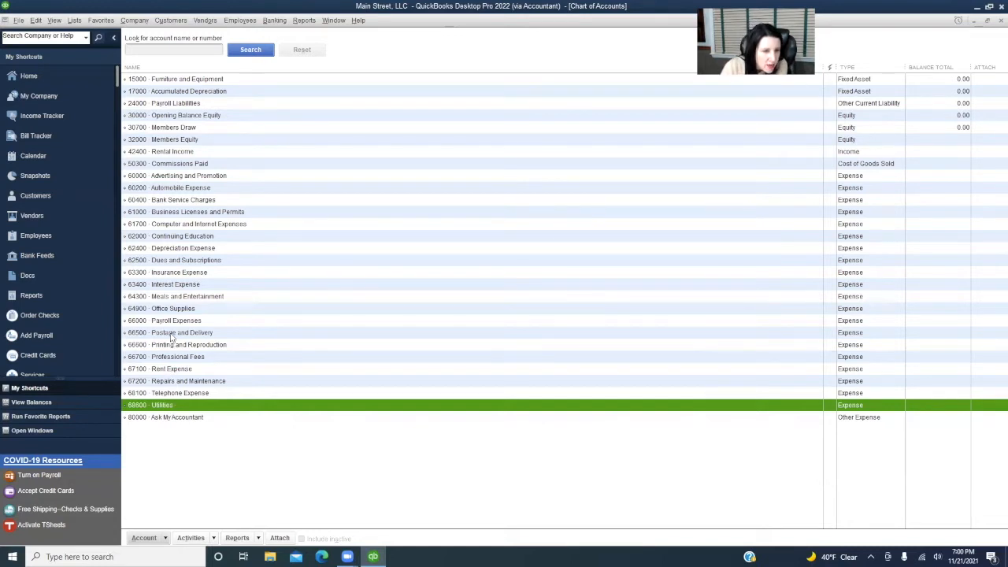
click(166, 539)
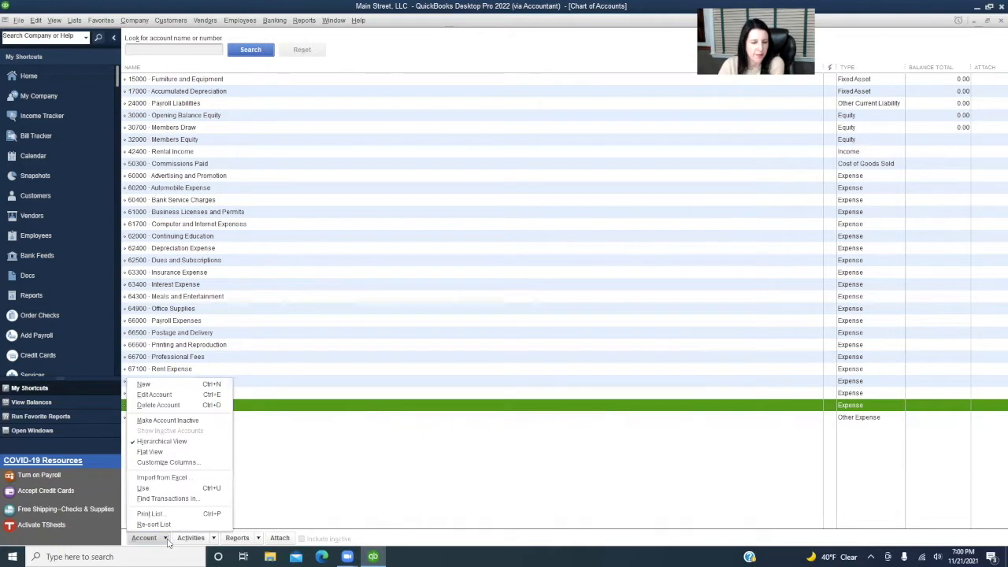
click(153, 384)
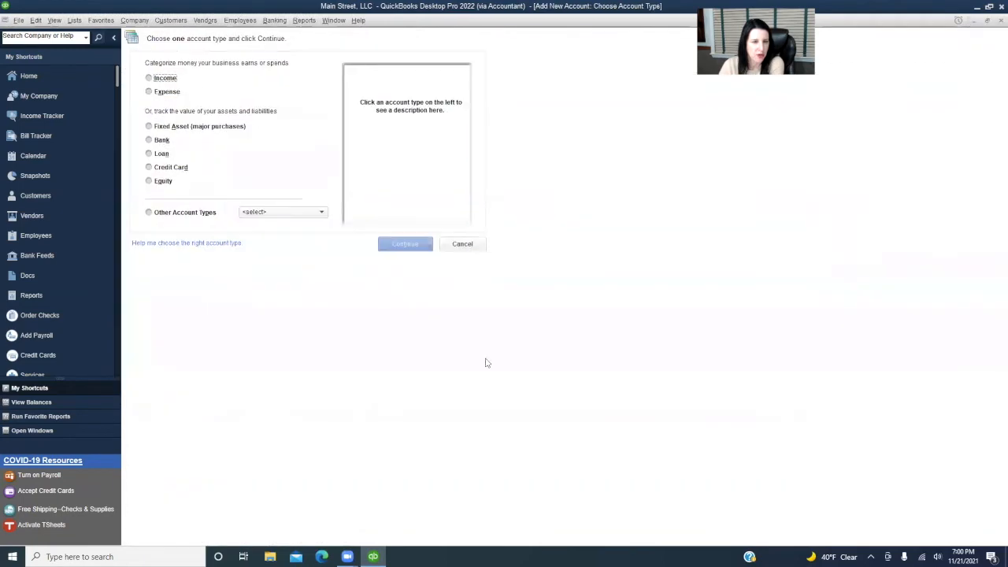
click(464, 244)
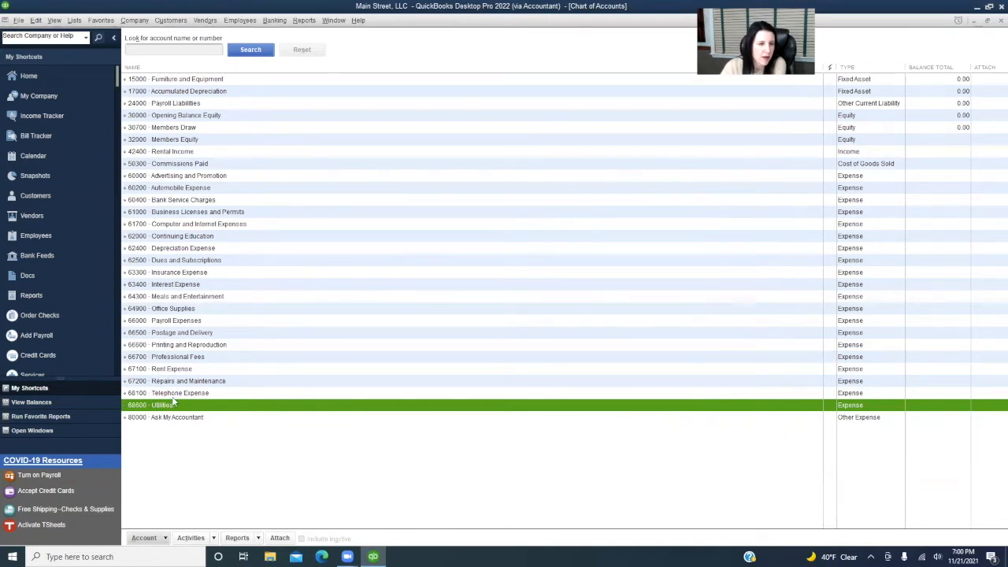
click(176, 237)
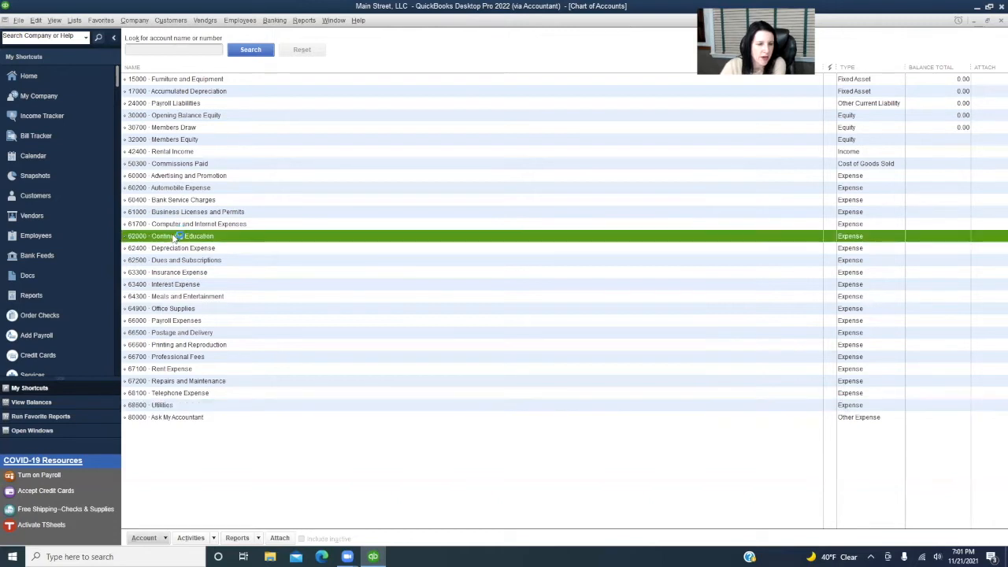
Step: Rename expense account 62000 from Continuing Education to Property Taxes
right_click(175, 237)
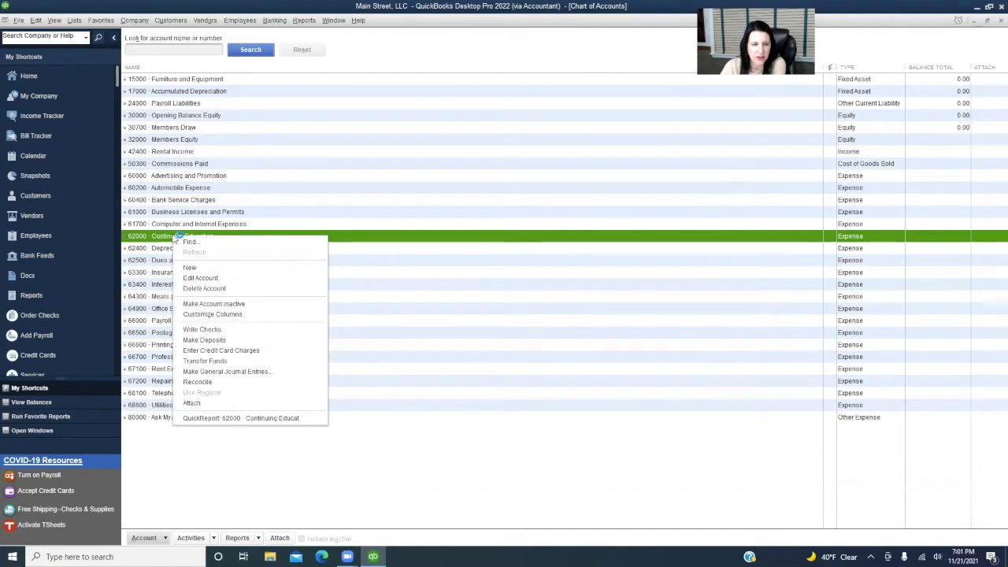
click(207, 279)
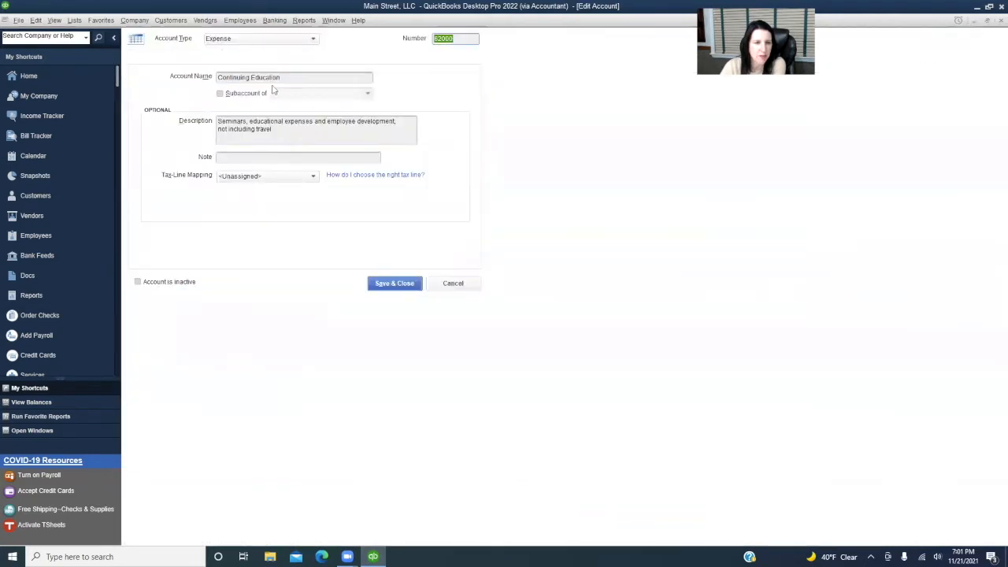
text(P)
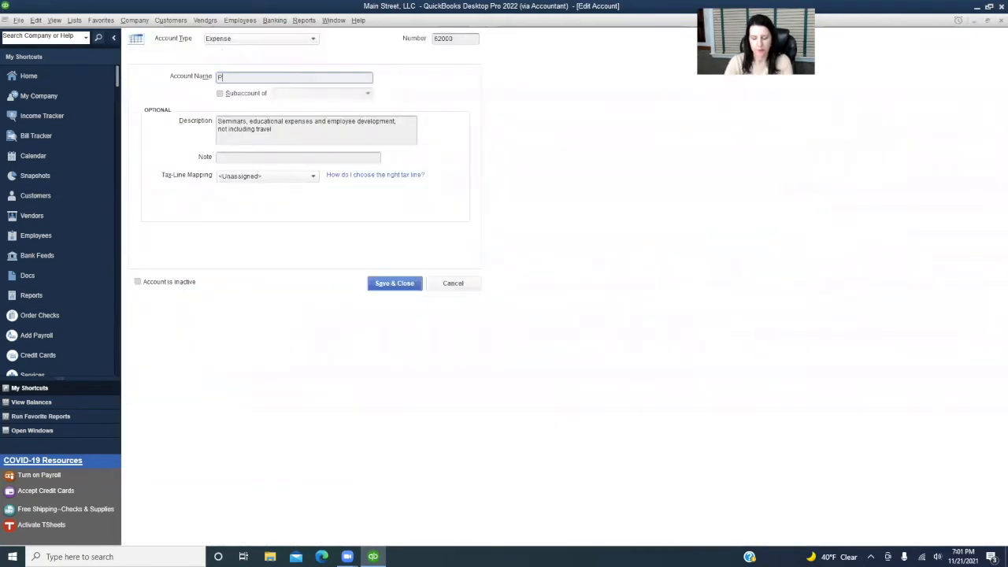
text(roperty Ta)
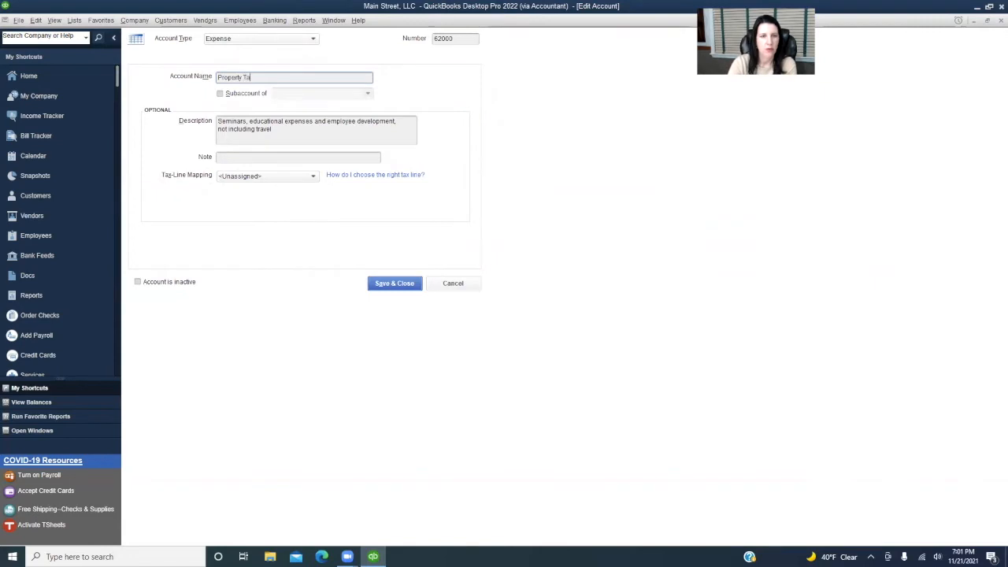
text(xes)
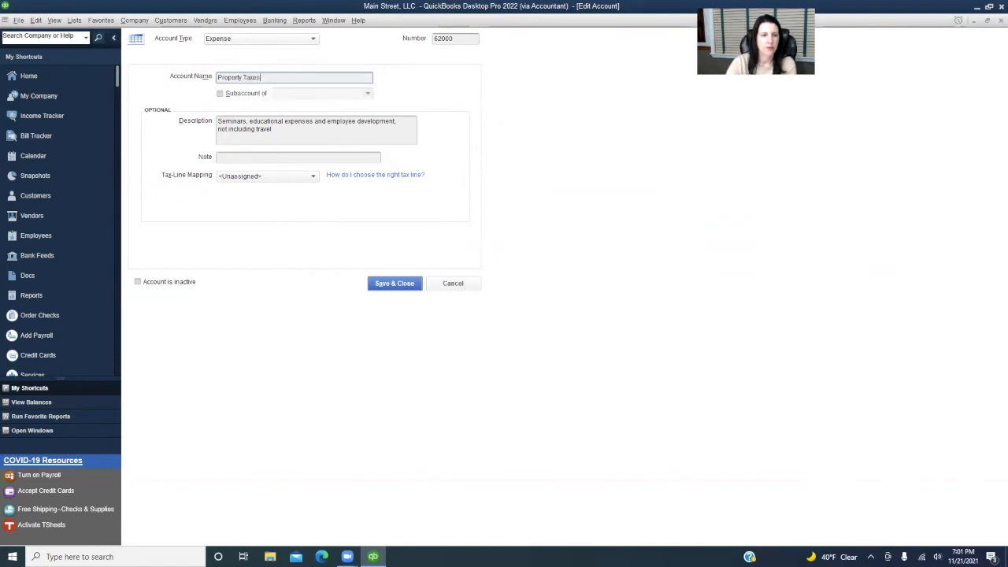
click(395, 283)
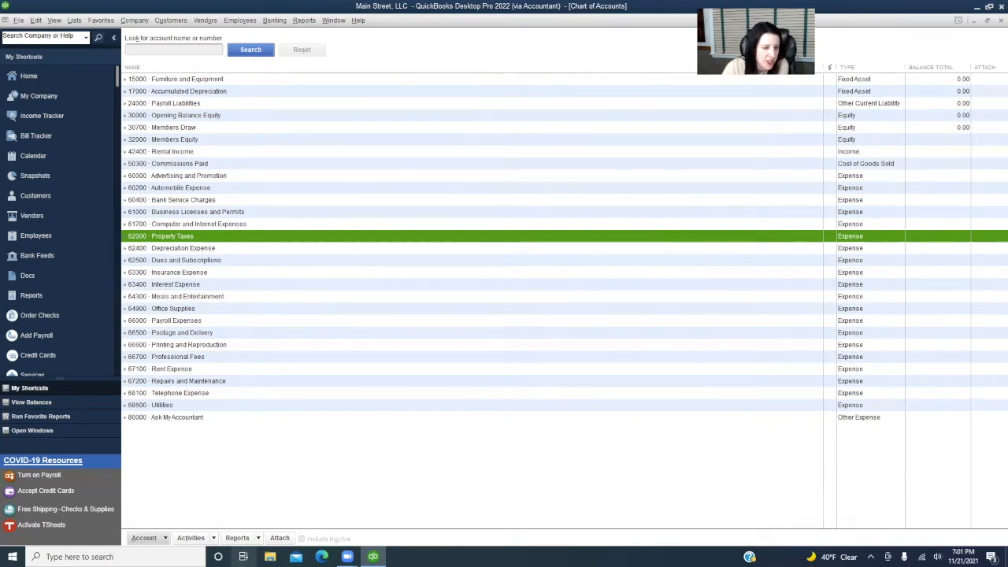
Step: Add expense subaccount 62100 Town & County under Property Taxes
click(166, 538)
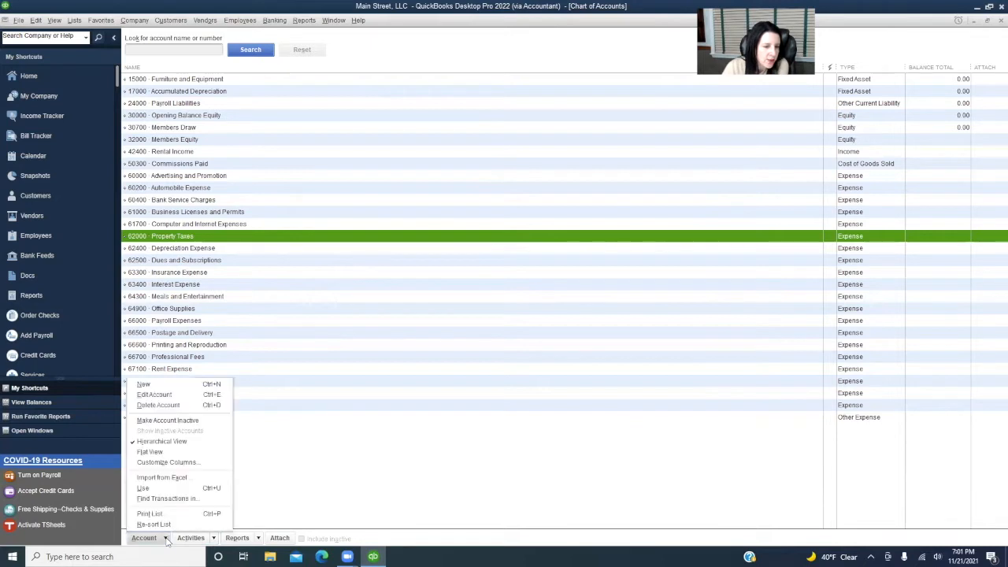
click(155, 385)
click(161, 93)
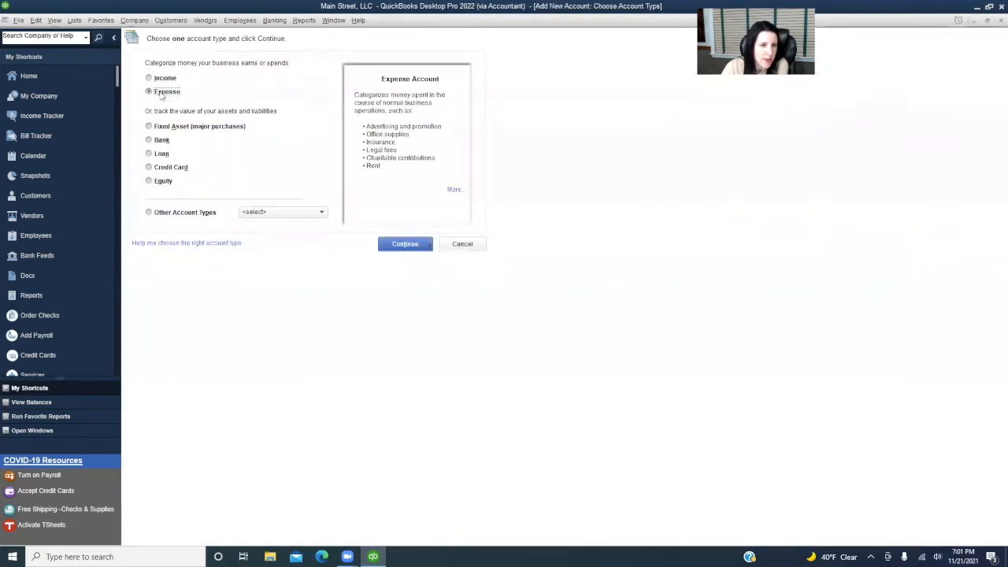
click(404, 244)
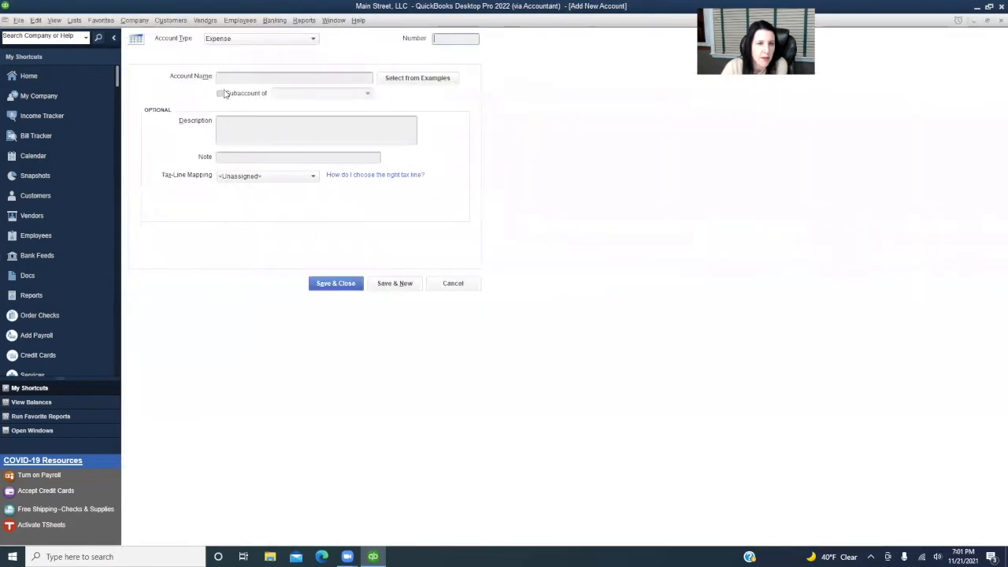
click(221, 93)
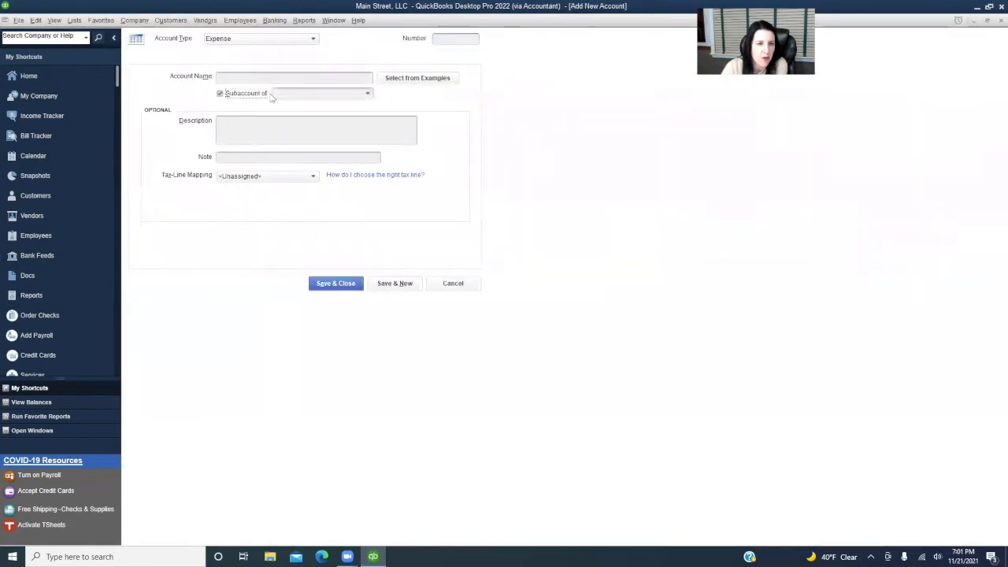
click(303, 93)
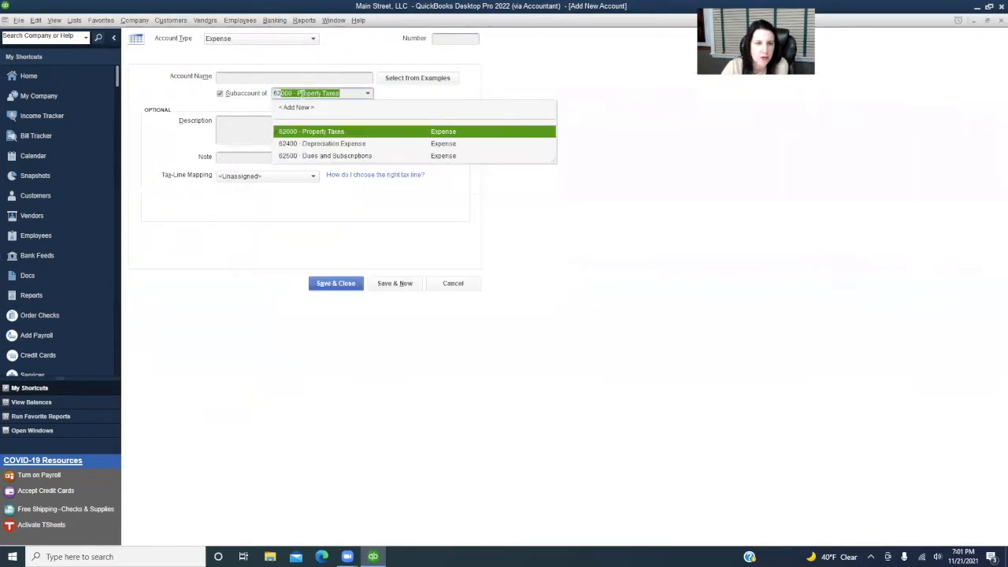
click(330, 132)
click(463, 37)
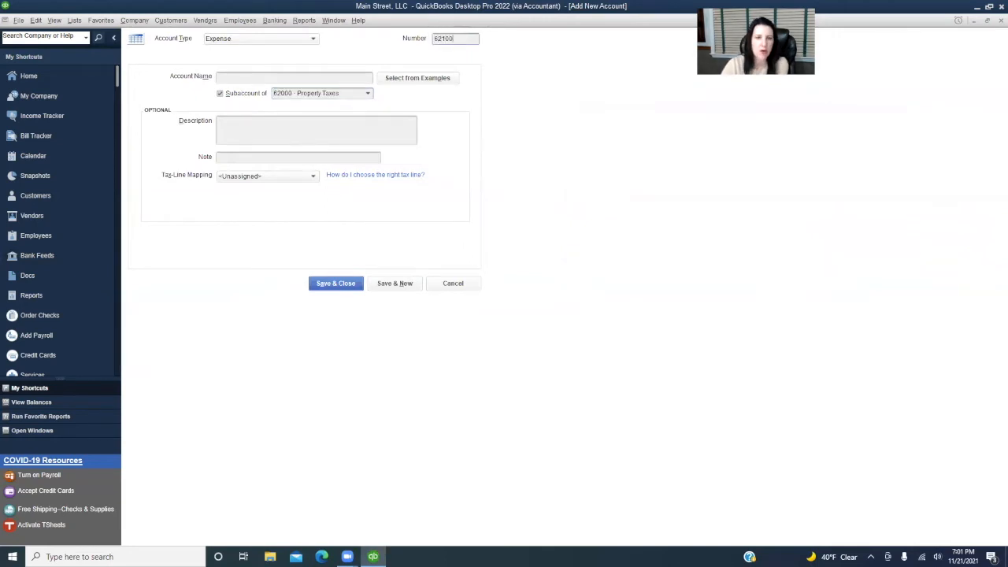
click(271, 77)
text(To)
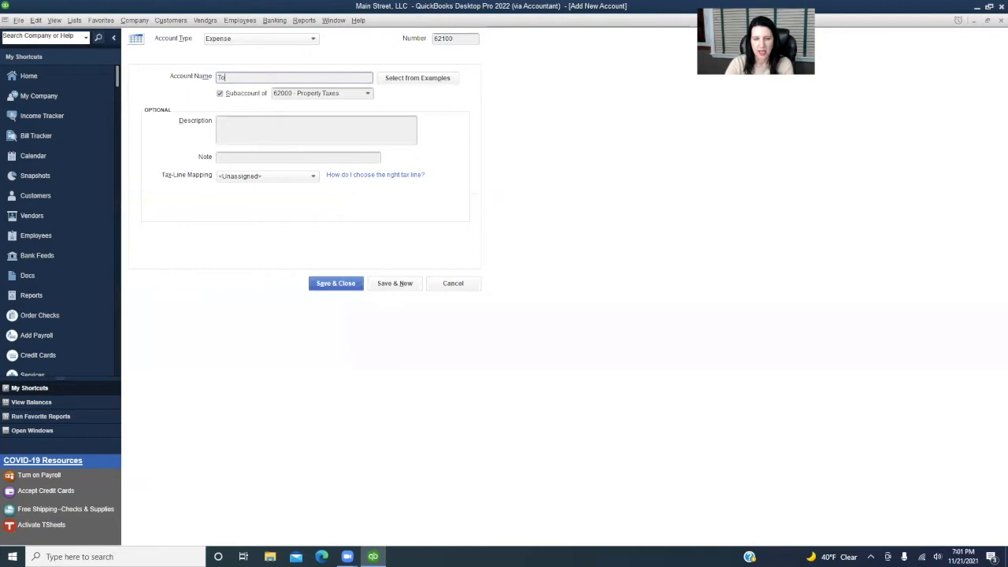
text(wn & County)
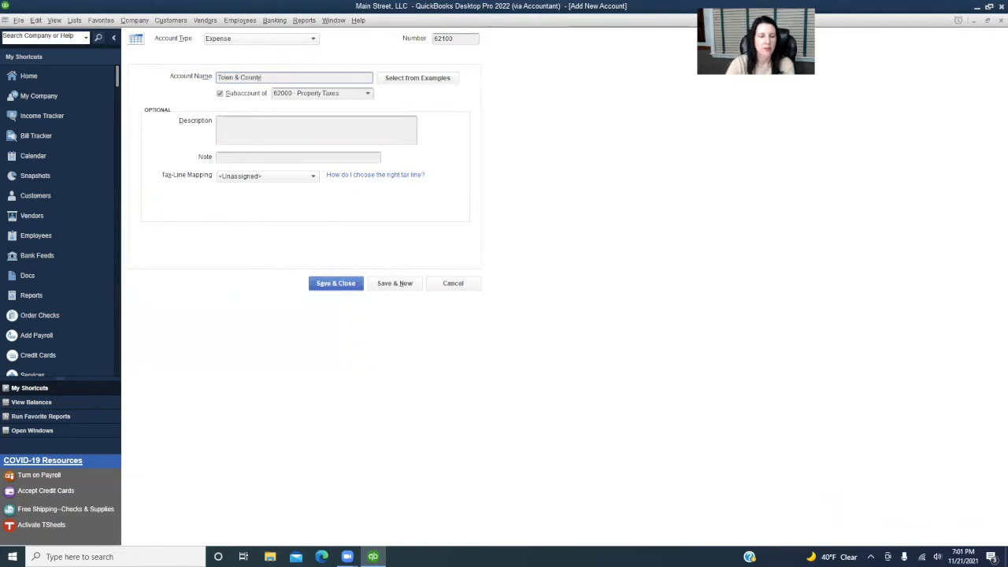
click(401, 285)
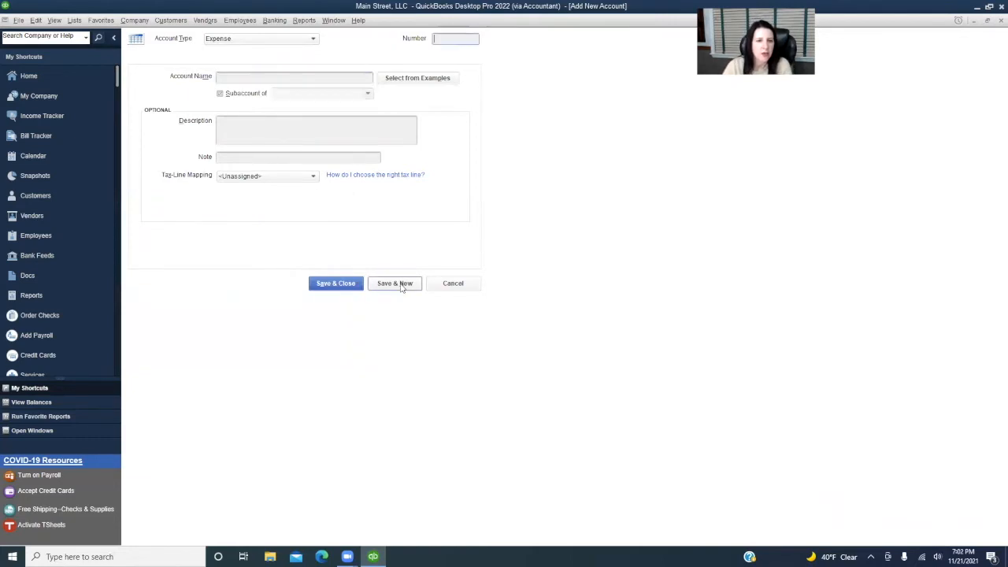
Step: Add a second Property Taxes expense subaccount, 62200 School Tax
click(221, 94)
text(62000 · Property Taxes)
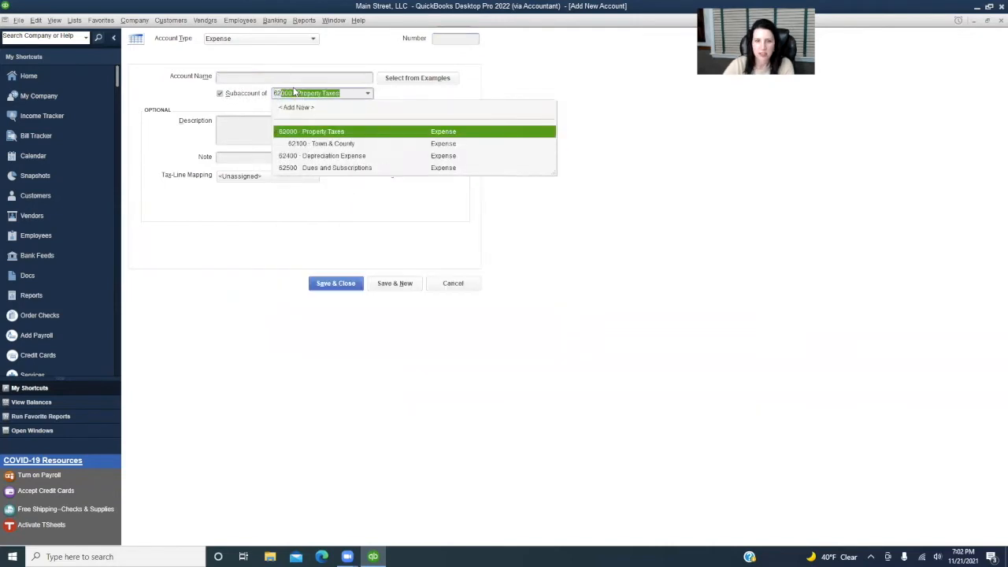
click(334, 132)
click(455, 38)
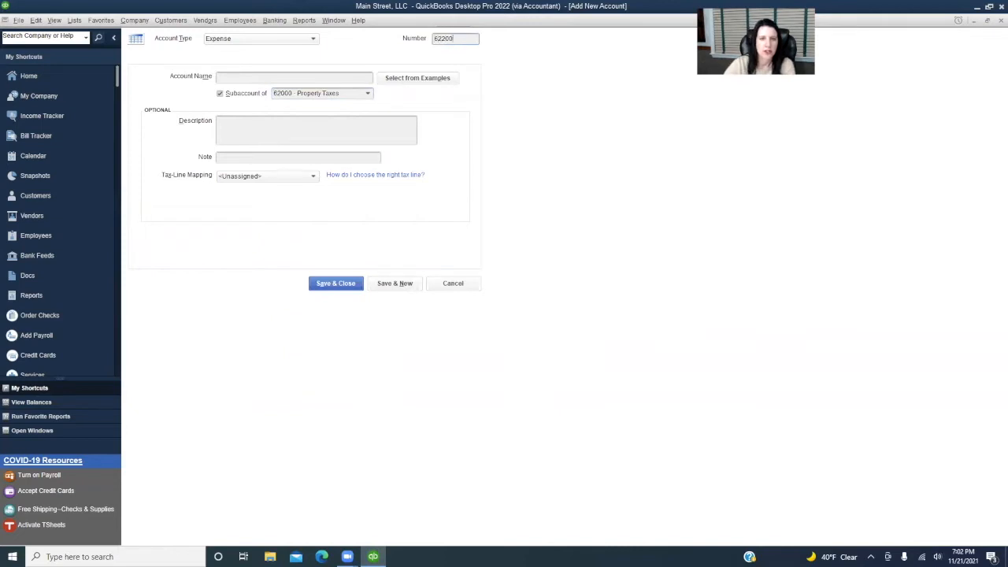
click(351, 78)
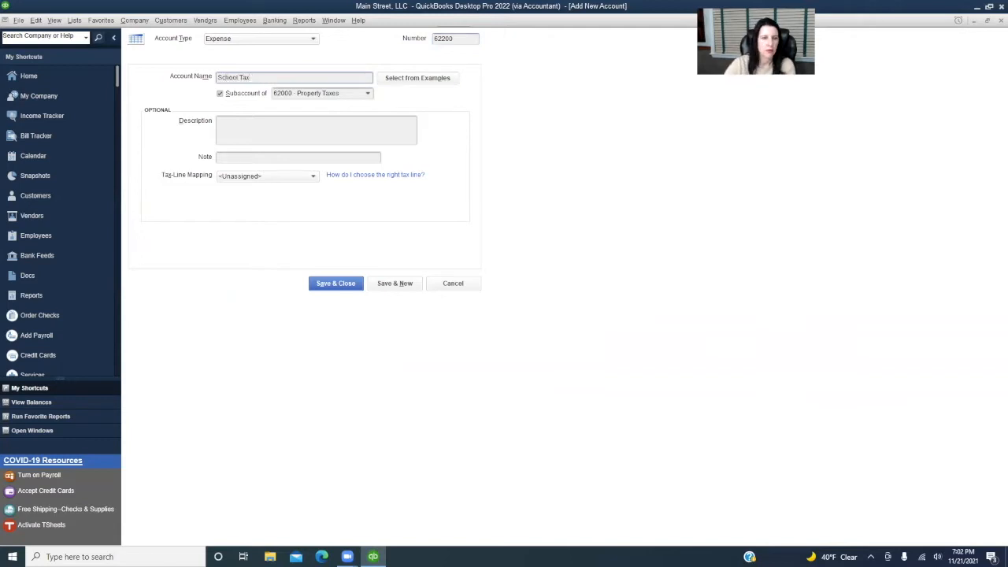
click(337, 284)
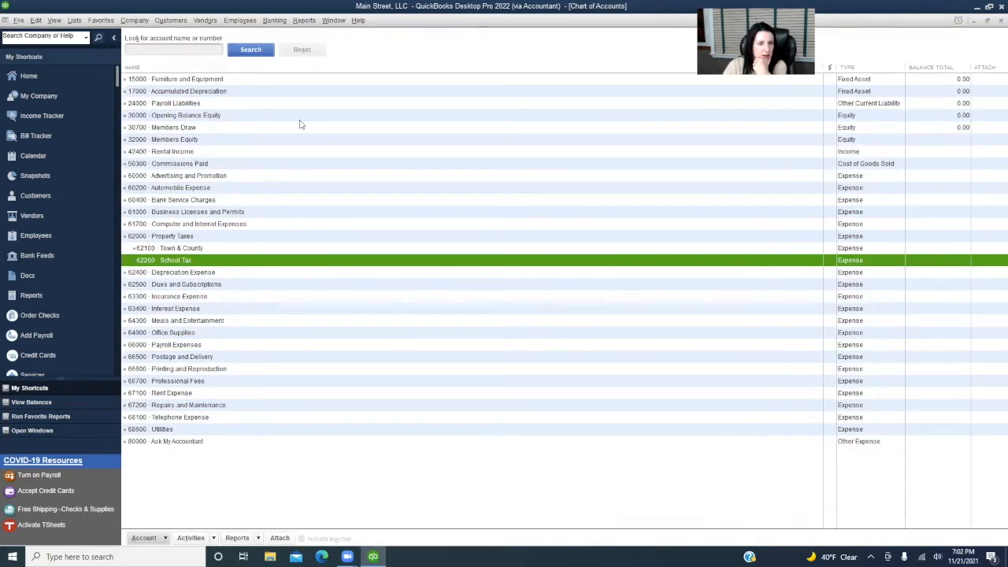
Step: Renumber the Rental Income account from 42400 to 40000
click(270, 155)
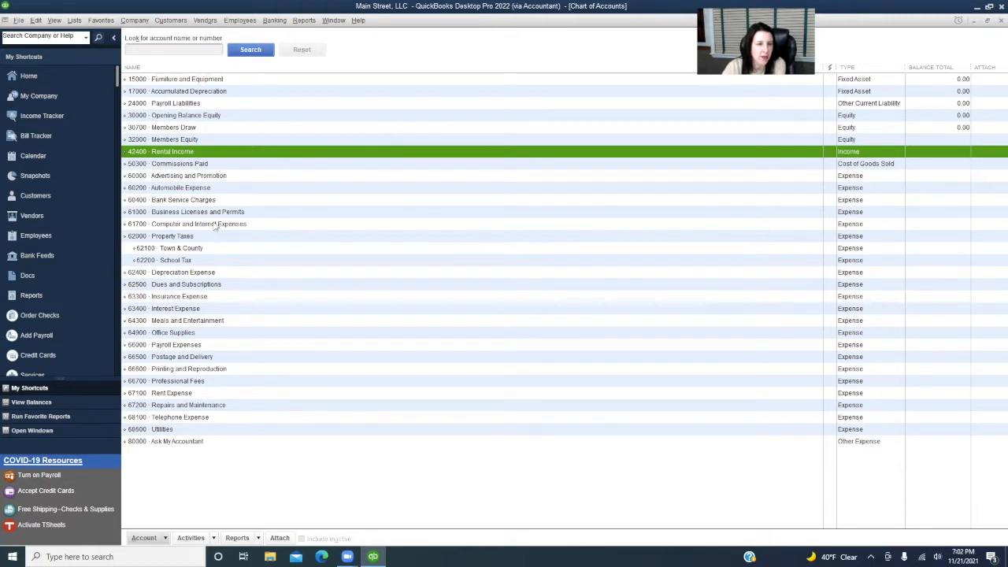
right_click(140, 154)
click(183, 196)
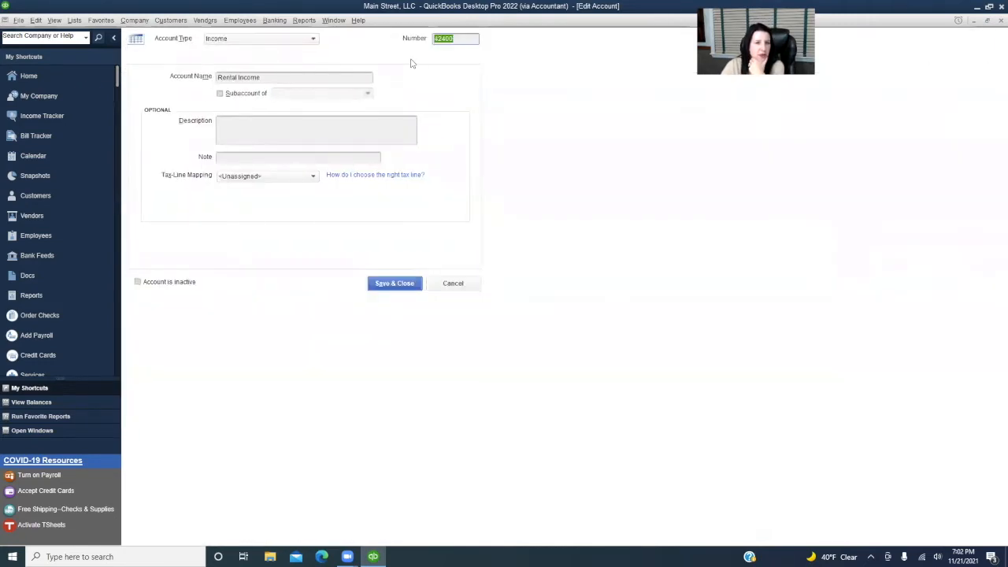
drag(438, 40, 483, 41)
text(0400)
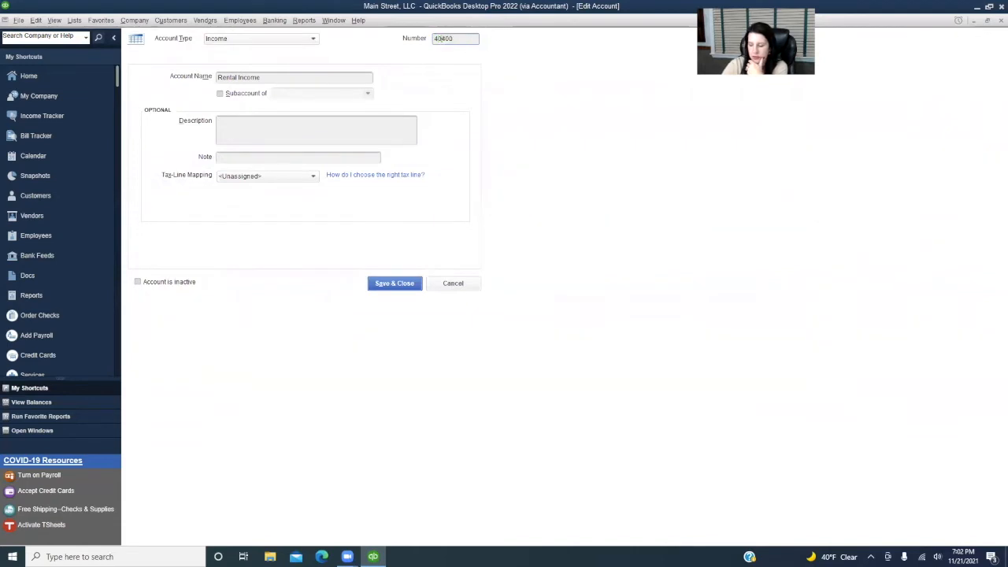
key(BackSpace)
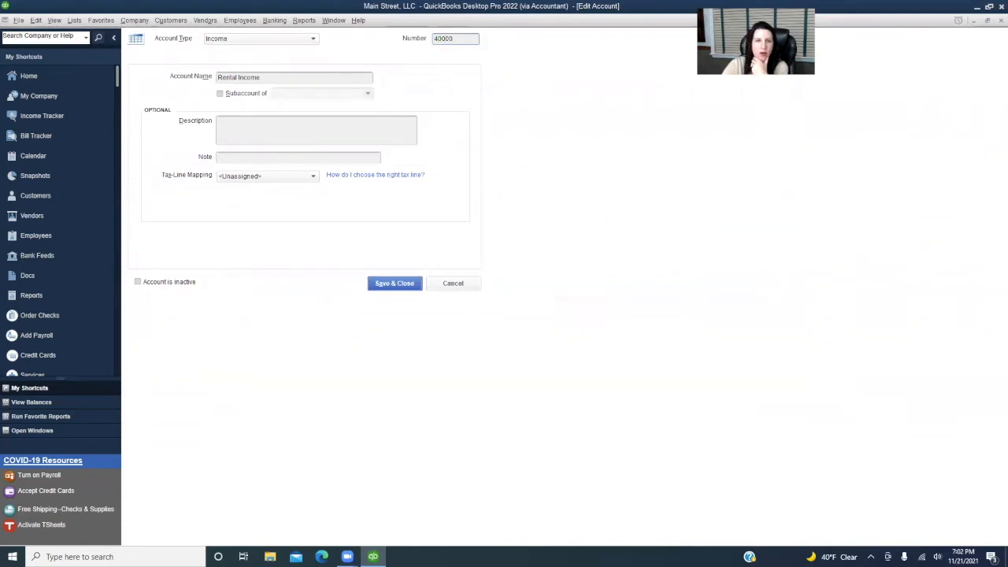
click(404, 289)
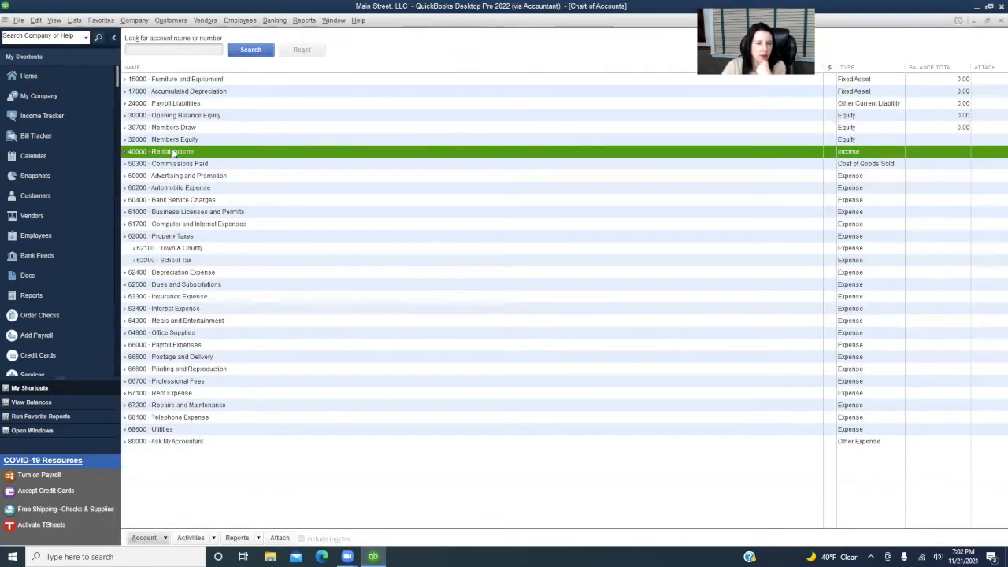
Step: Add income subaccount 40100 Building One under Rental Income
click(165, 538)
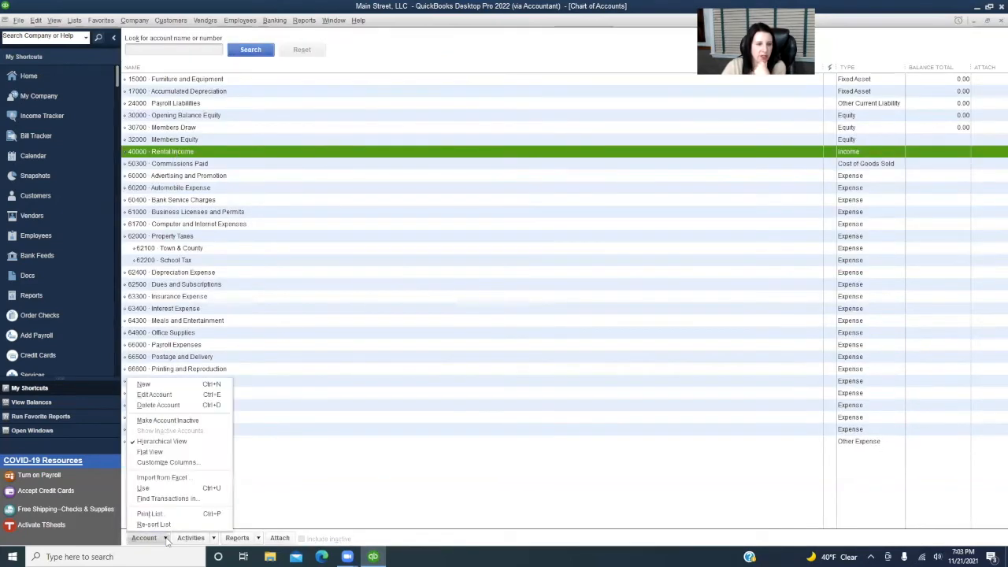
click(169, 384)
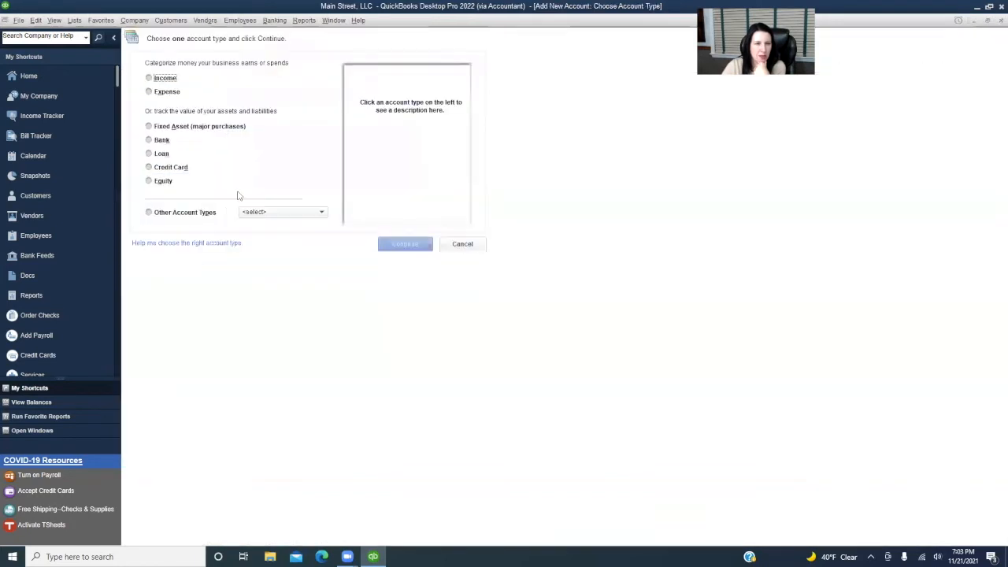
click(156, 78)
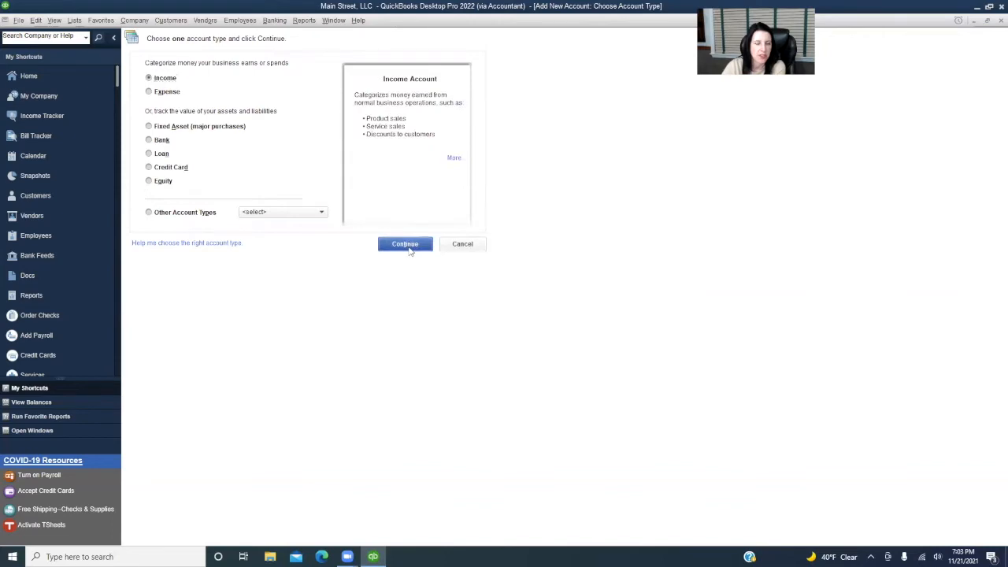
click(405, 244)
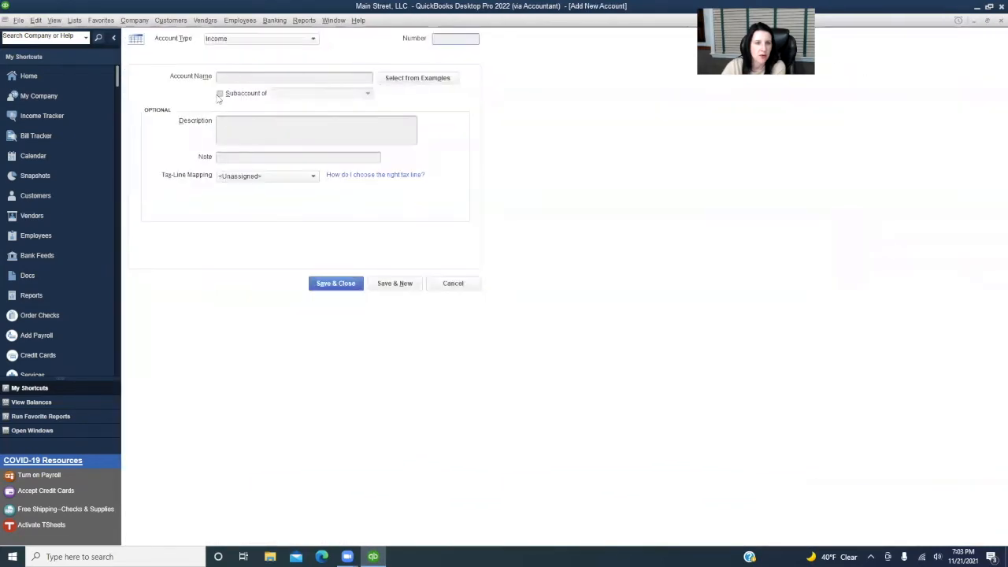
click(220, 93)
click(275, 93)
text(40000 · Rental Income)
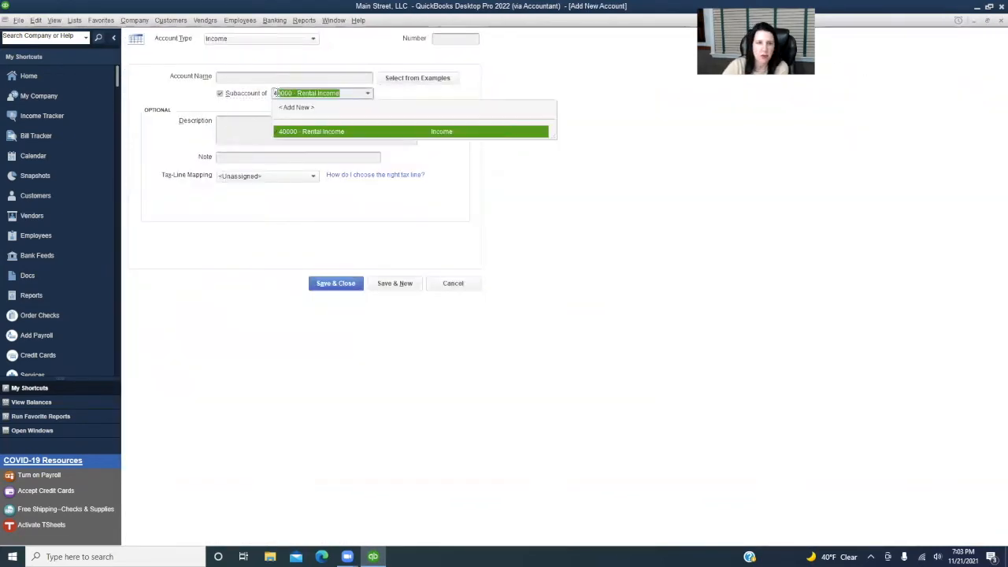
click(311, 131)
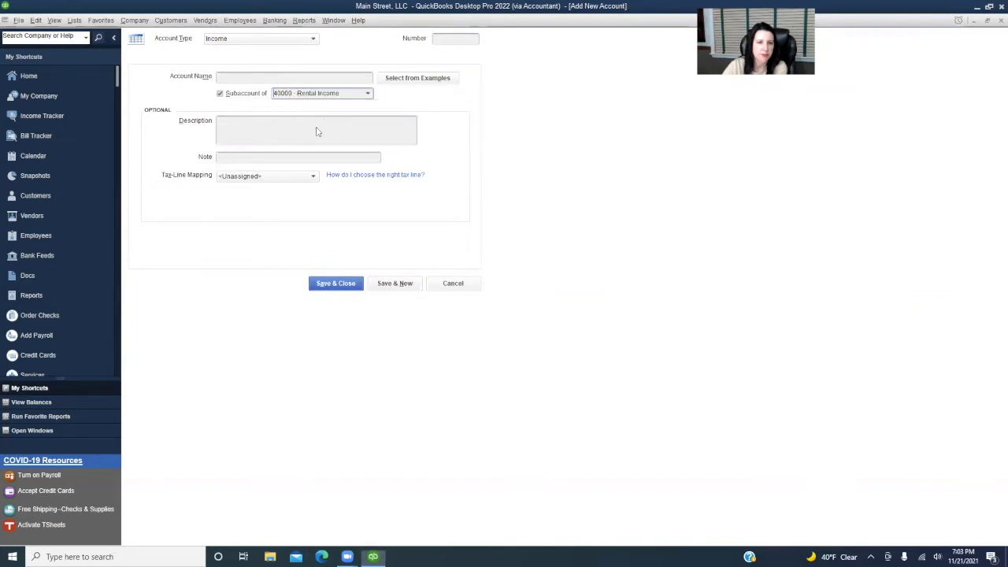
click(442, 38)
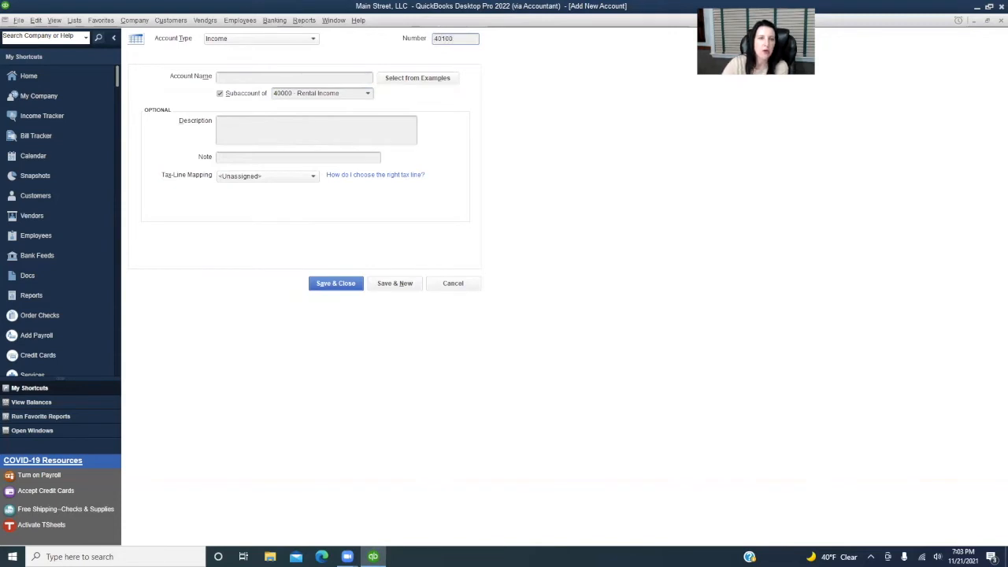
click(301, 77)
text(R)
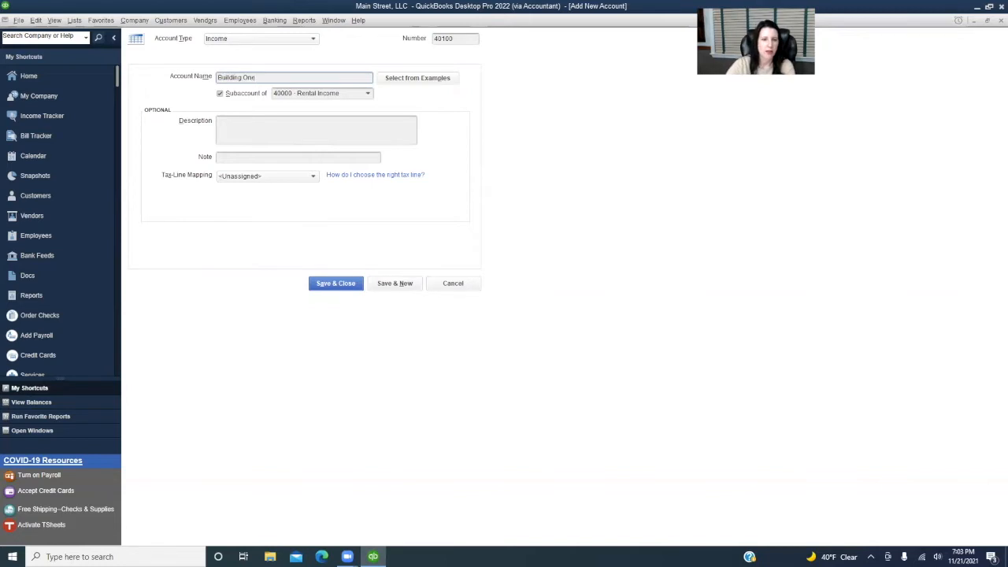
click(400, 285)
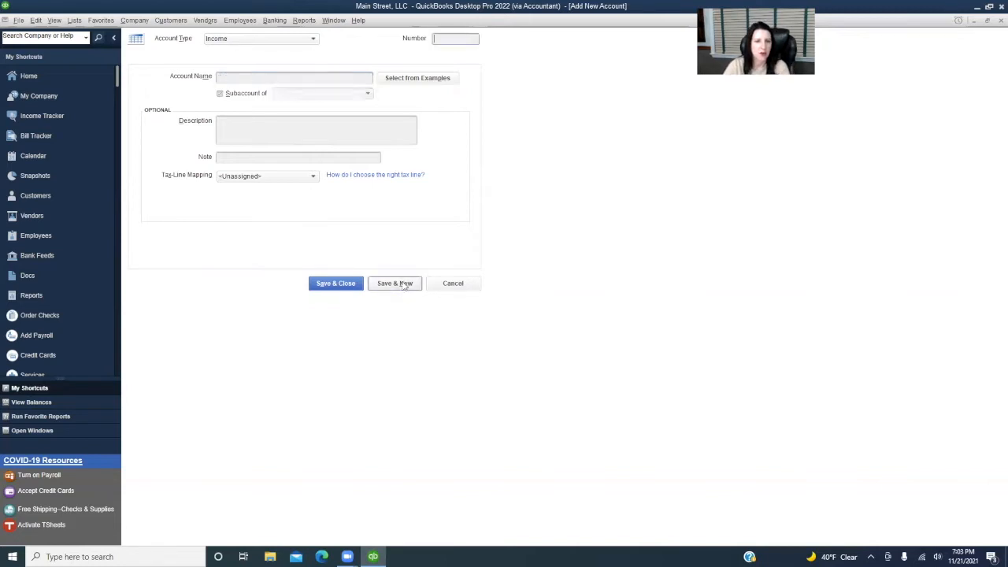
Step: Add a second Rental Income subaccount, 40200 Building Two
click(221, 94)
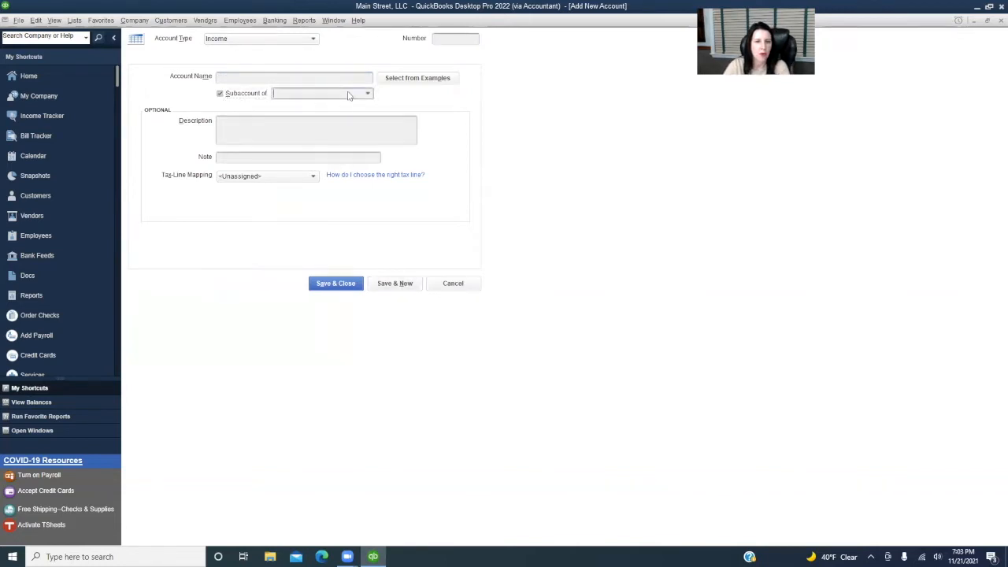
click(349, 93)
text(40000 · Rental Income)
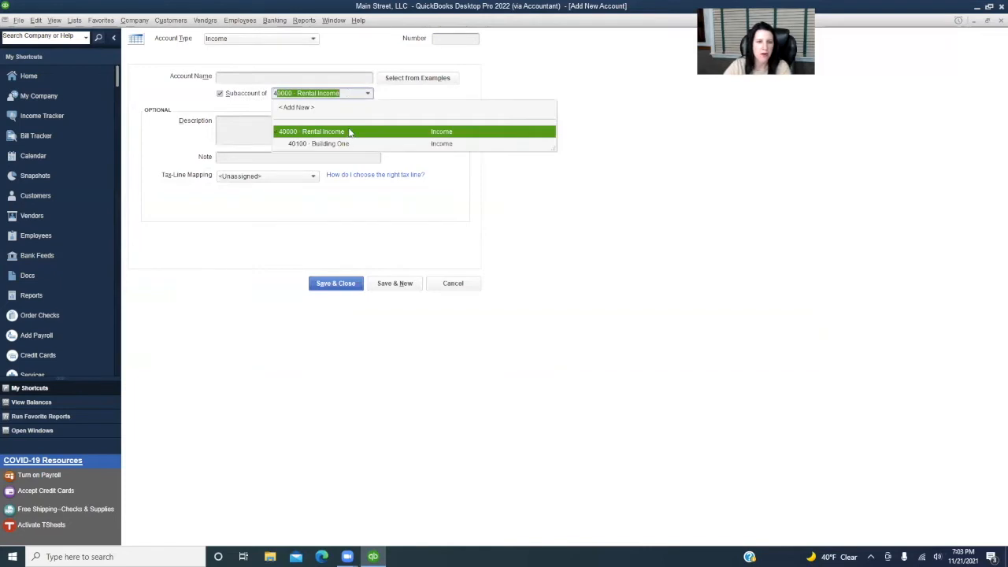
click(349, 132)
click(435, 39)
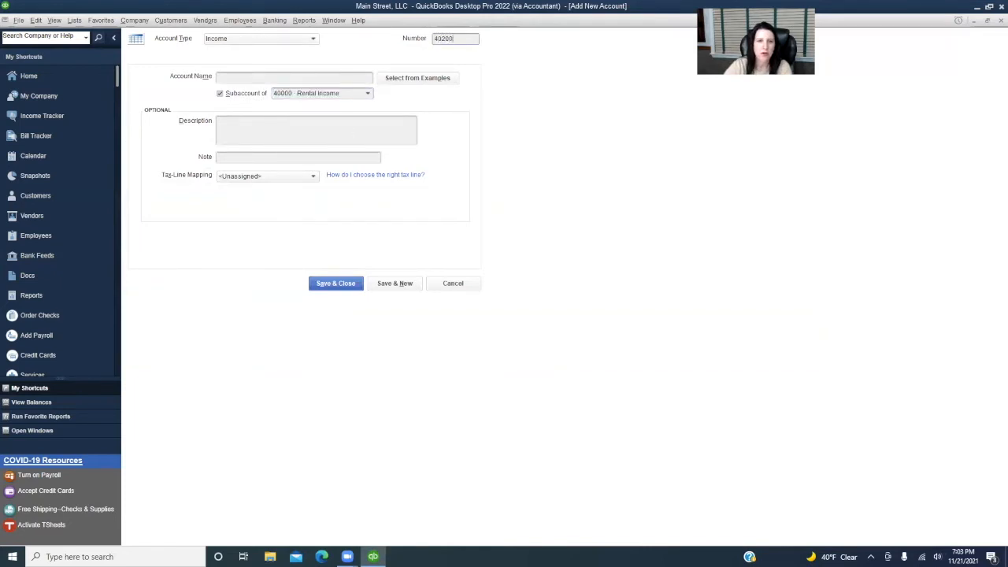
click(272, 79)
text(R)
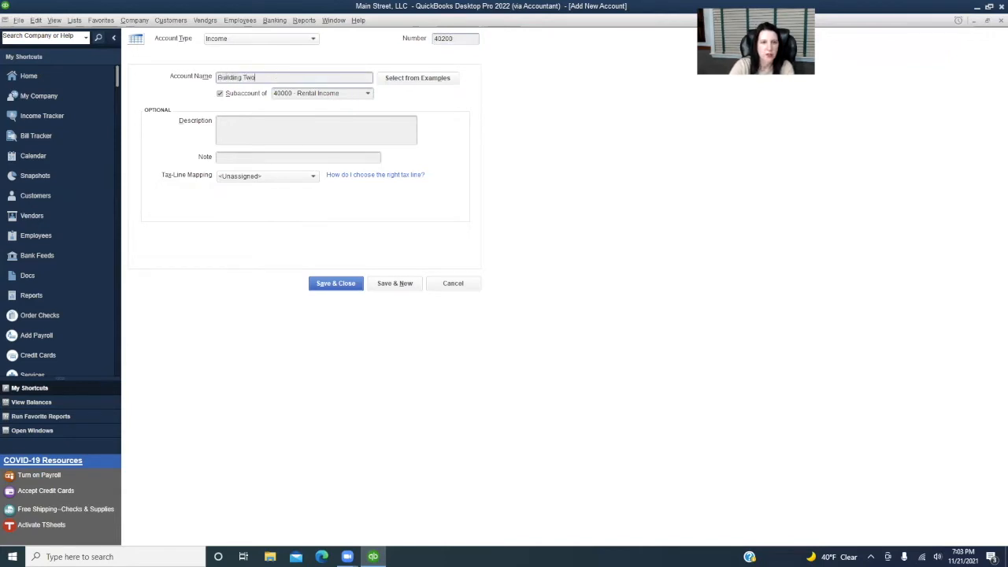
click(337, 283)
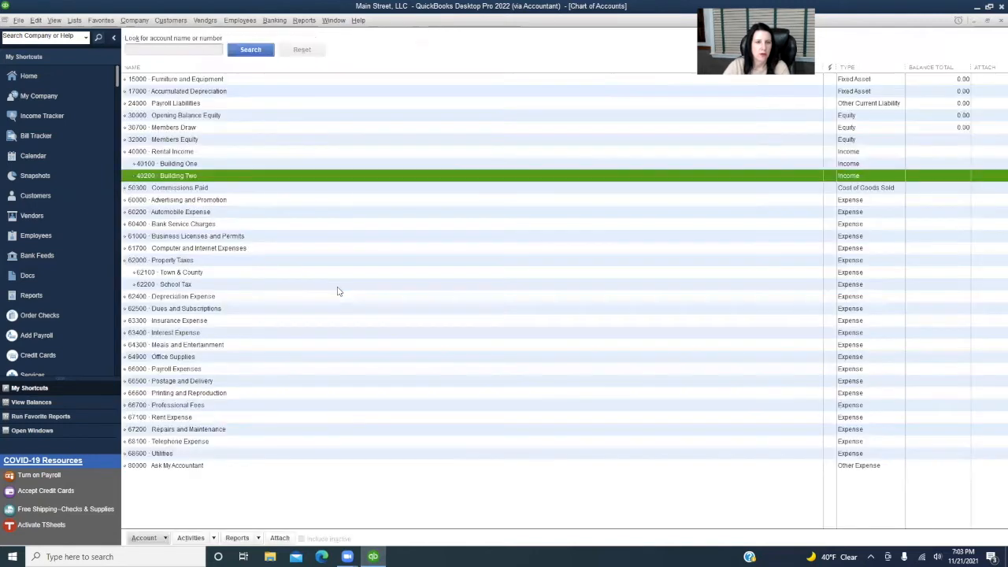
click(200, 164)
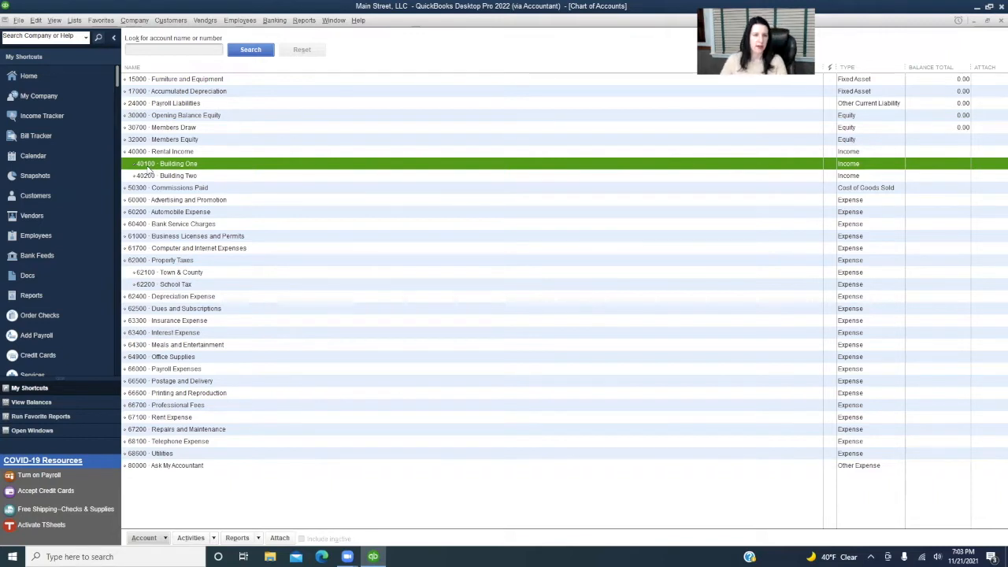
click(166, 538)
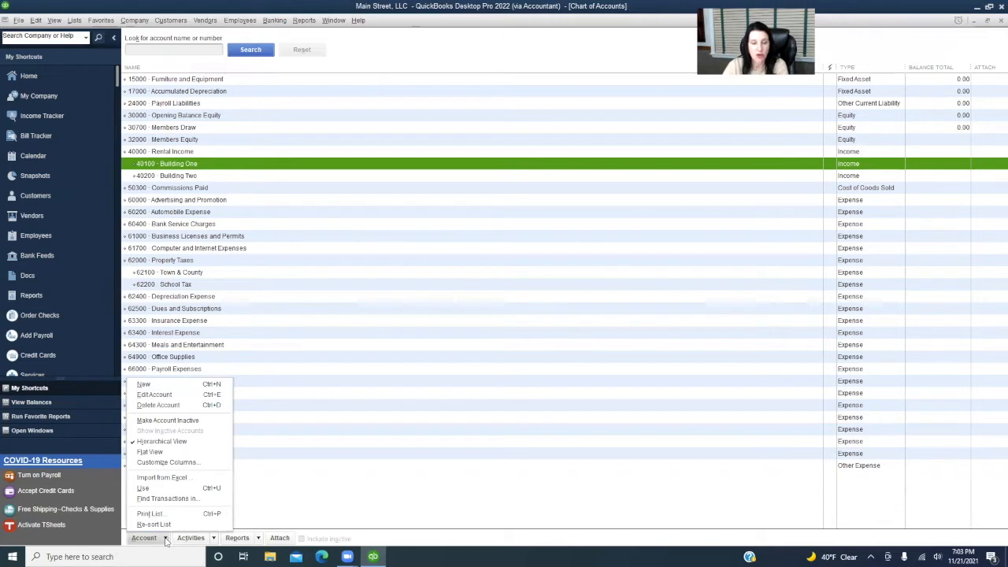
Step: Create income account 40125 Unit 1 - Building 1 Income as a subaccount of Building One
click(146, 384)
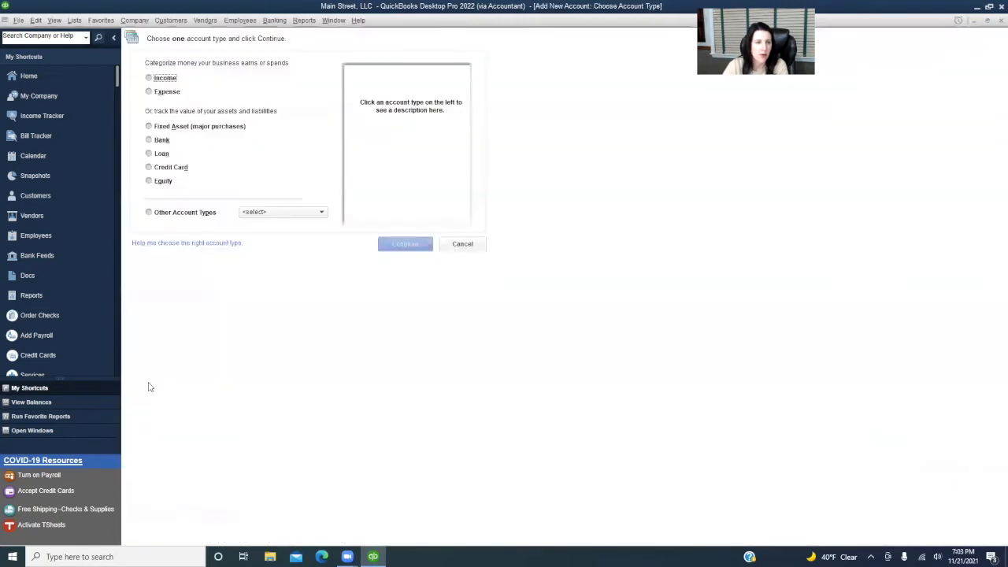
click(167, 78)
click(420, 247)
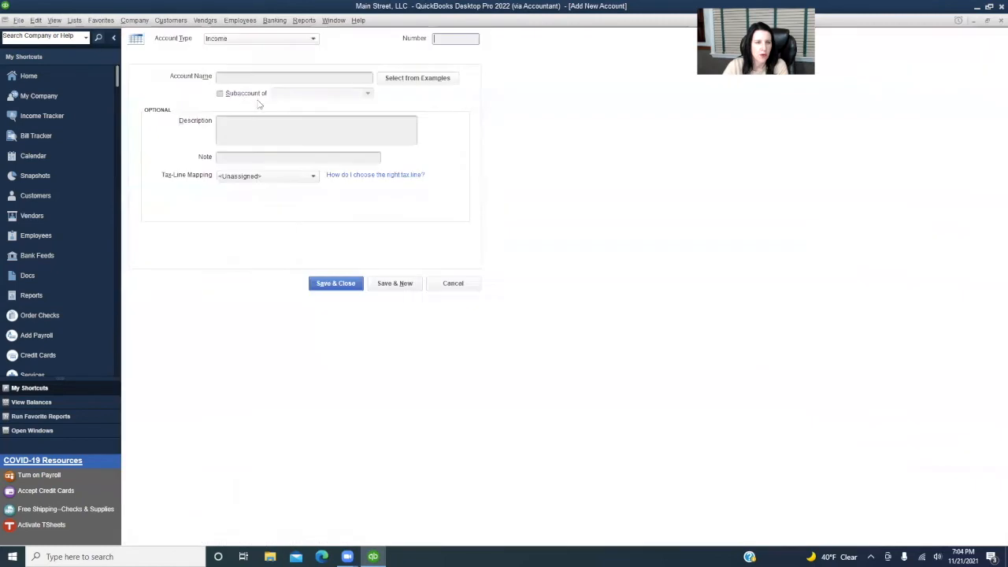
click(220, 94)
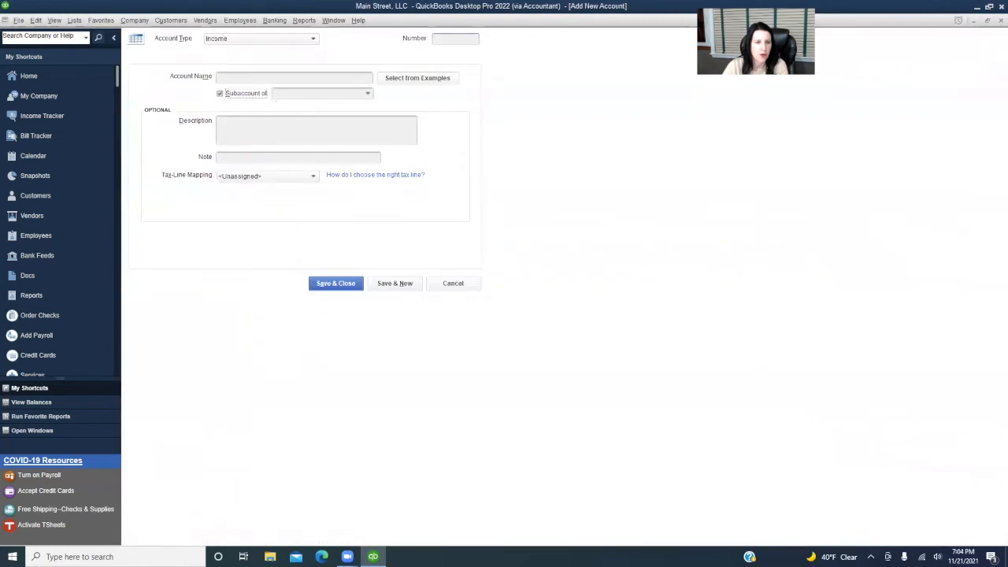
click(283, 94)
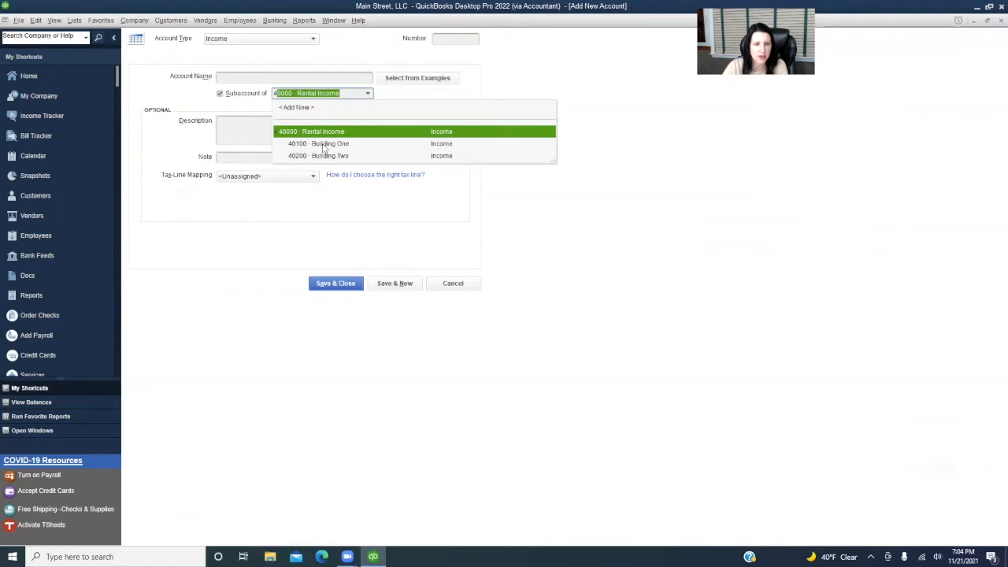
key(Tab)
text(4)
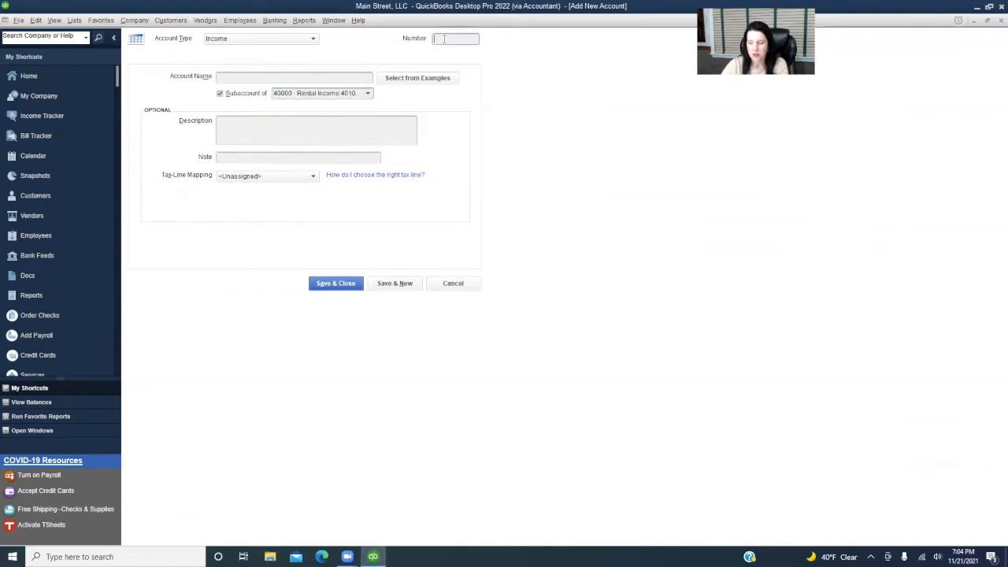
text(0125)
key(Tab)
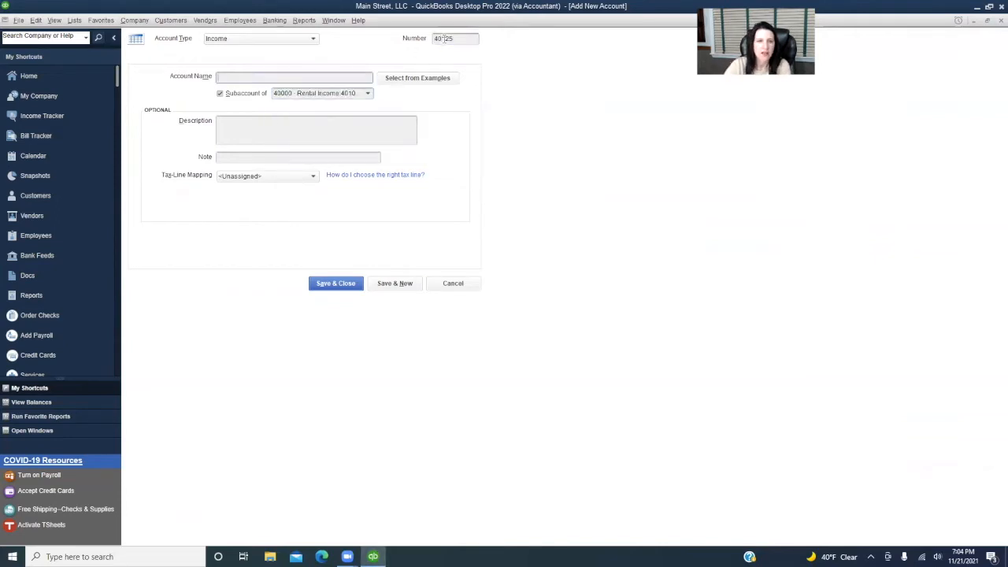
text(Unit 1)
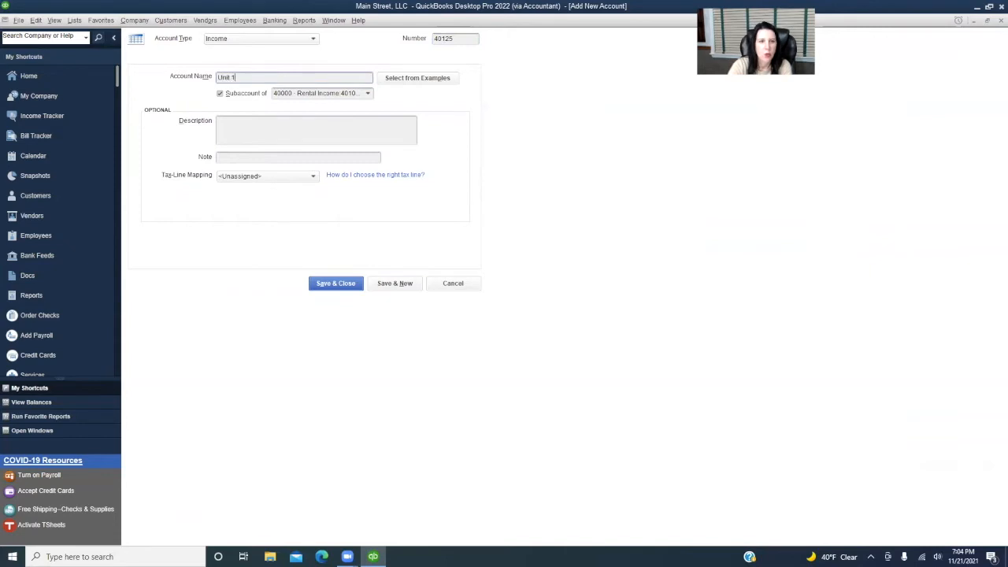
text( - Buildin)
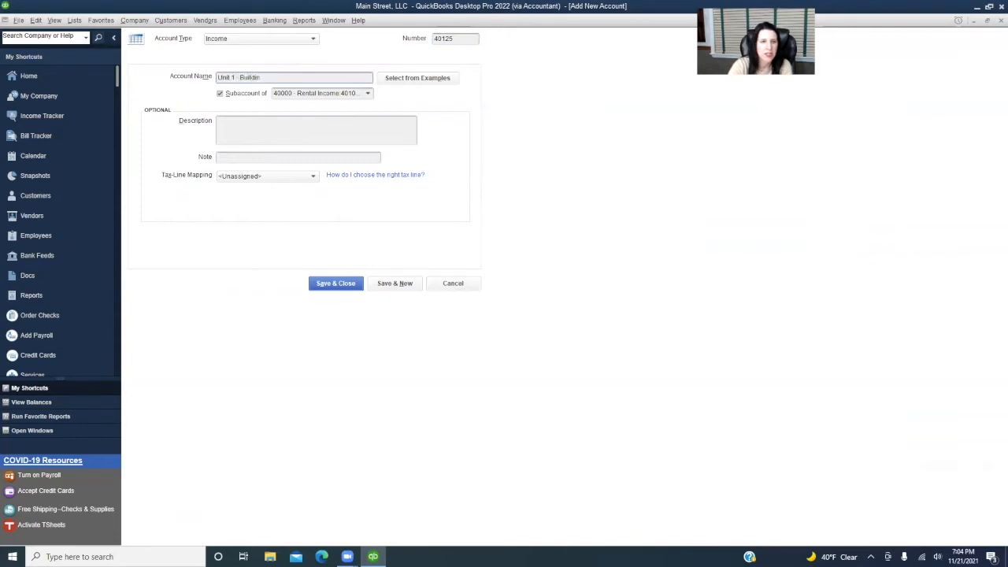
text(g 1 Income)
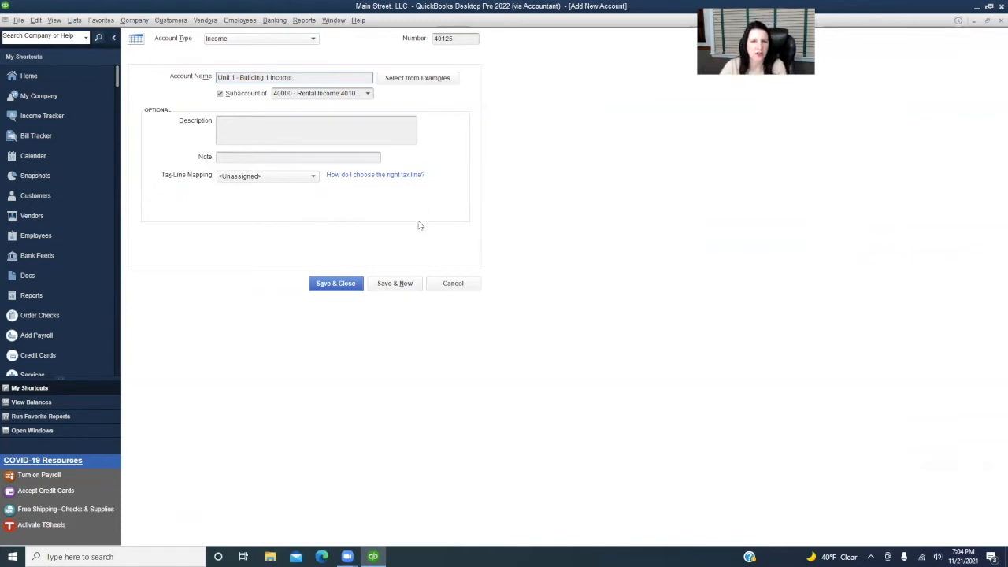
click(408, 287)
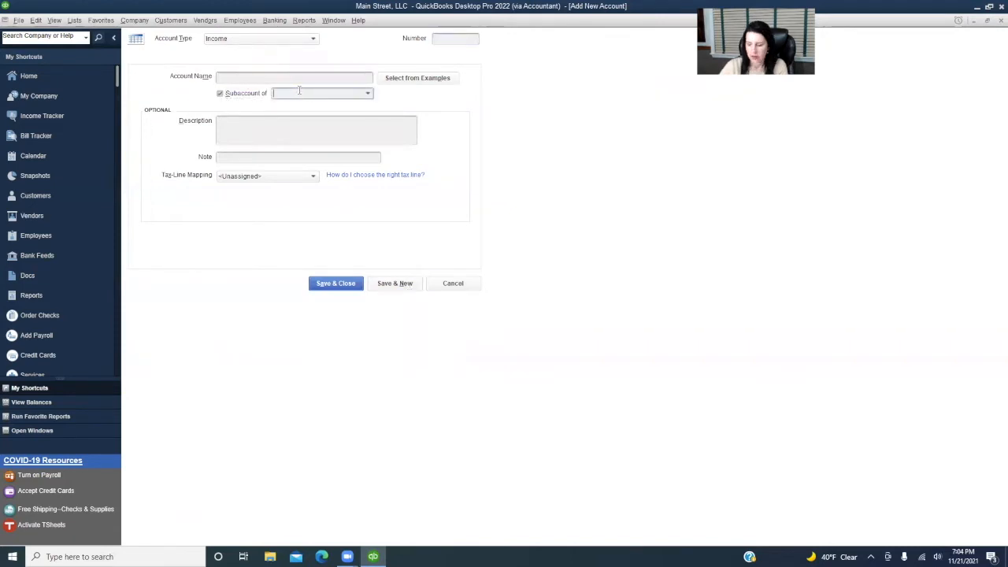
Step: Add income account 40150 Building 1 - Unit 2 Income under 40100 Building One
text(40100 · Building One)
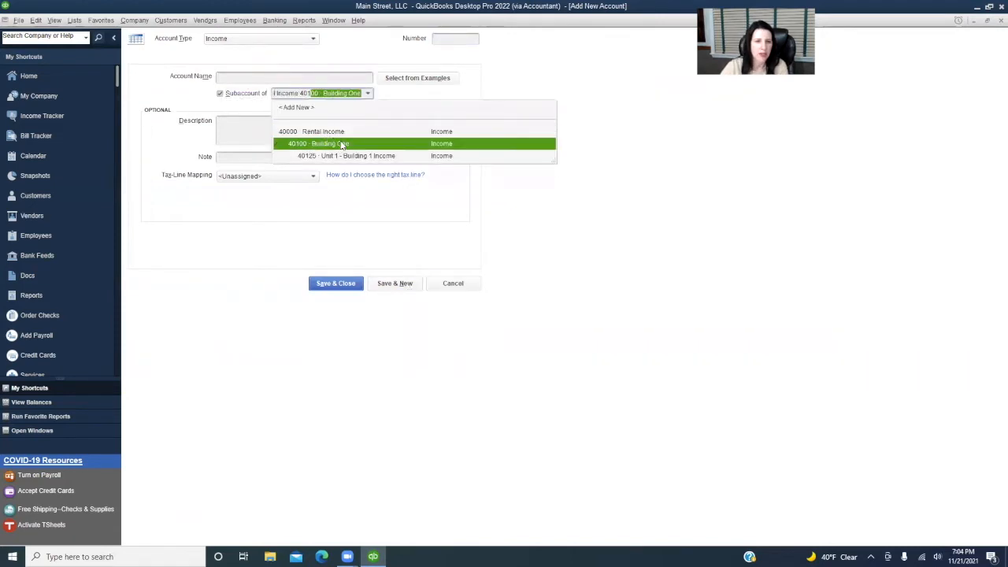
click(340, 144)
click(438, 38)
text(40150)
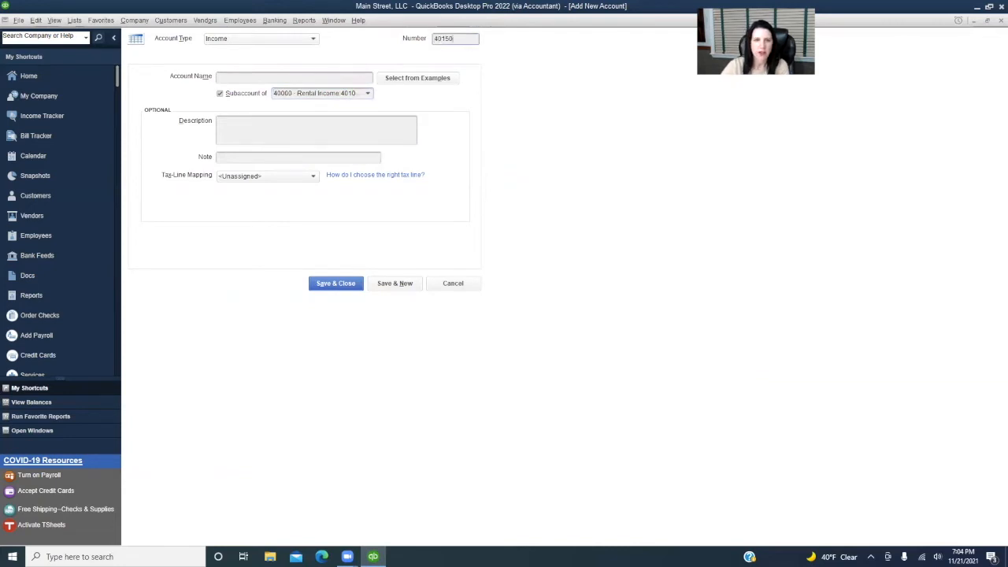
key(Tab)
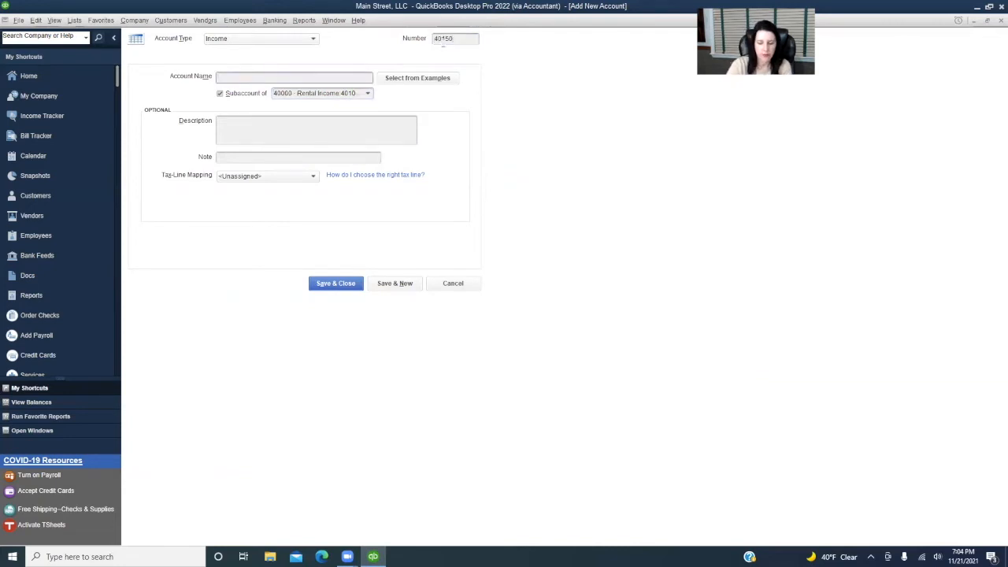
text(Building)
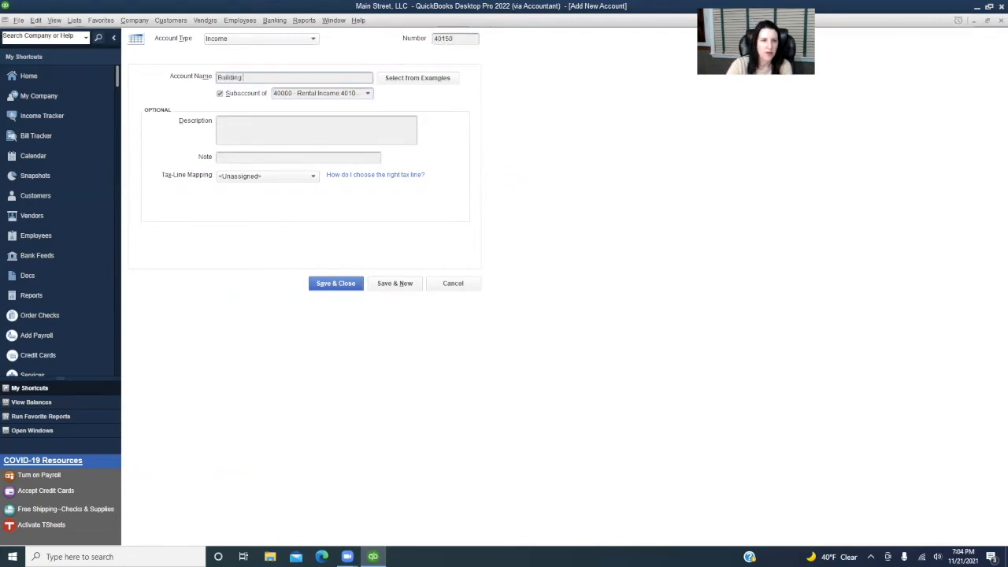
text( 1 )
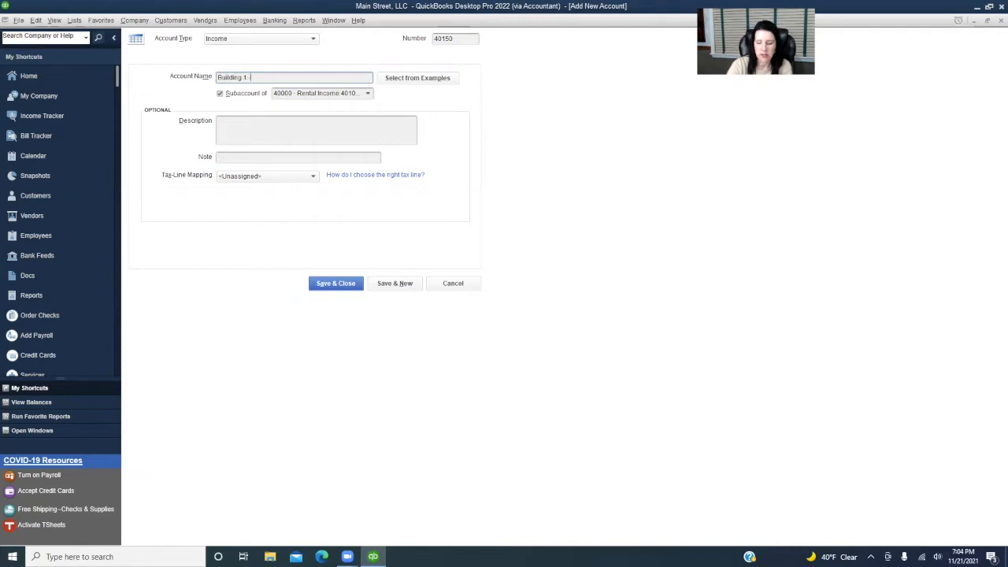
text(- Unit 2 Income)
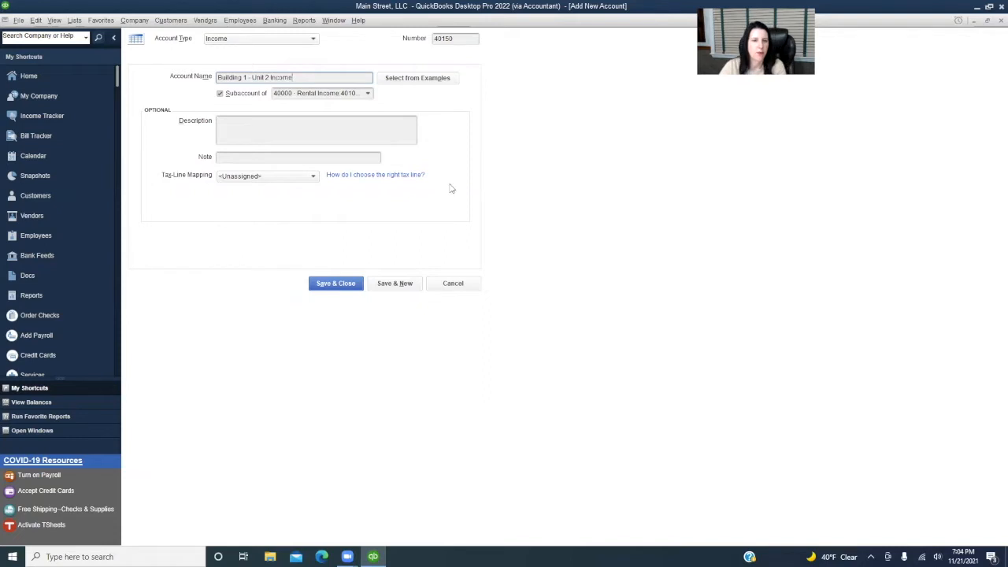
click(337, 285)
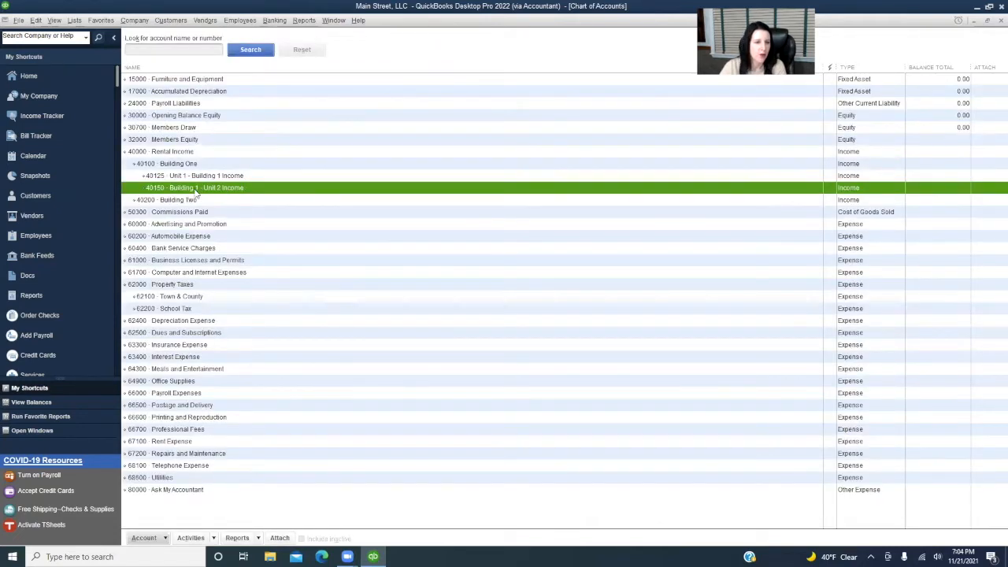
Step: Reorder account 40150's name to read Unit 2 - Building 1 Income and save it
right_click(195, 192)
click(223, 233)
drag(250, 78, 200, 82)
key(ctrl+c)
key(Delete)
click(277, 76)
key(ctrl+v)
key(BackSpace)
key(BackSpace)
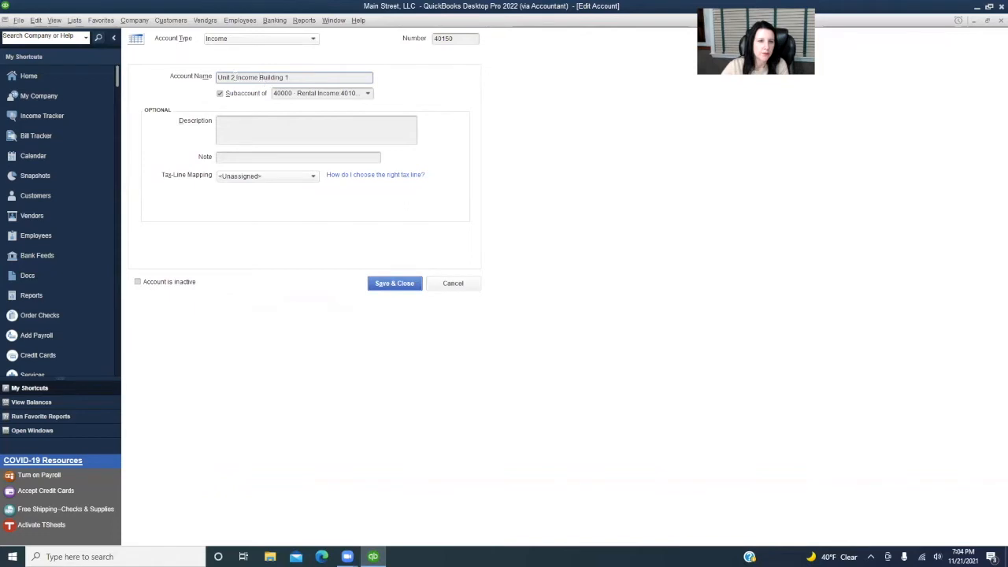
drag(236, 77, 261, 77)
click(235, 77)
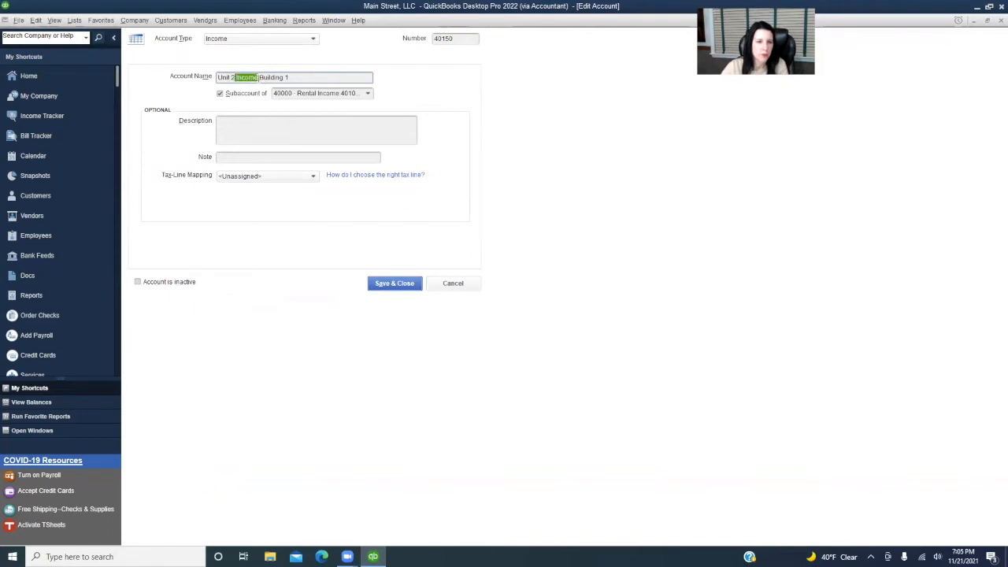
key(Delete)
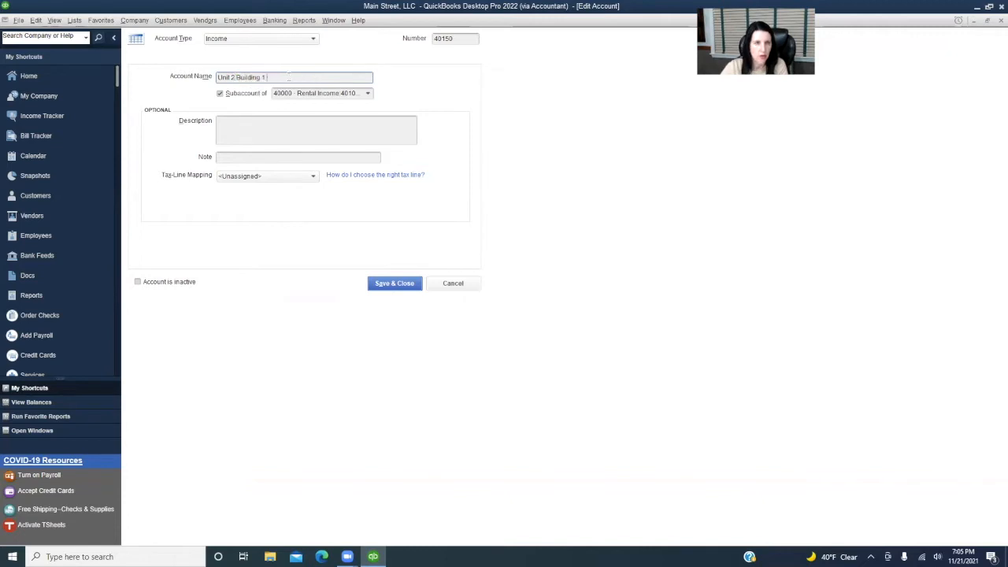
key(ctrl+z)
text(-)
click(306, 128)
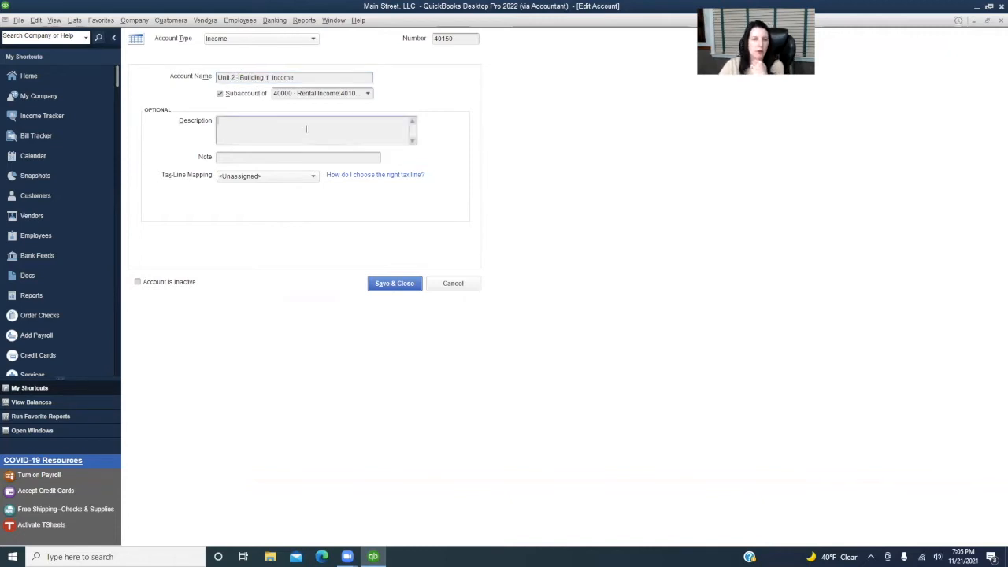
click(391, 283)
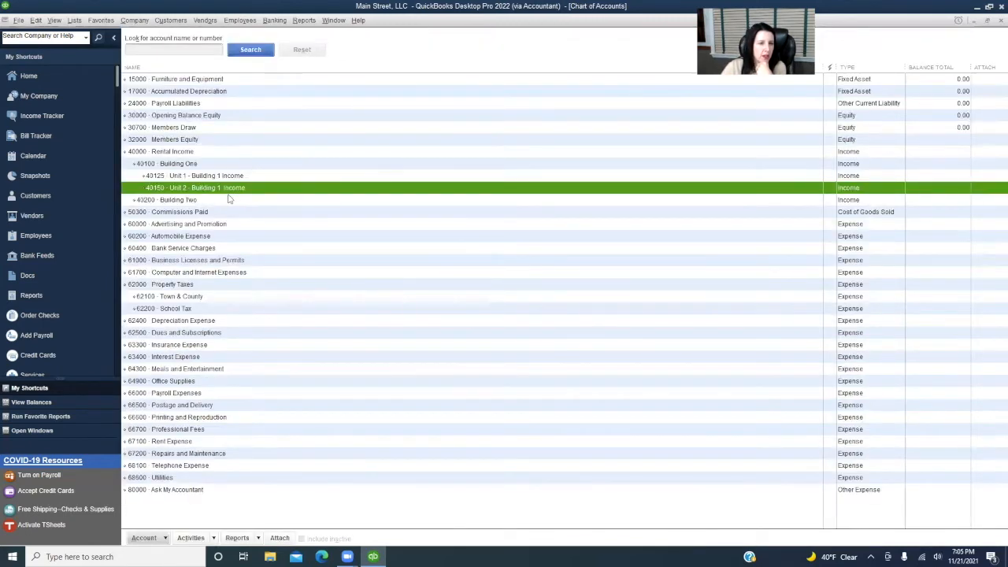
click(195, 201)
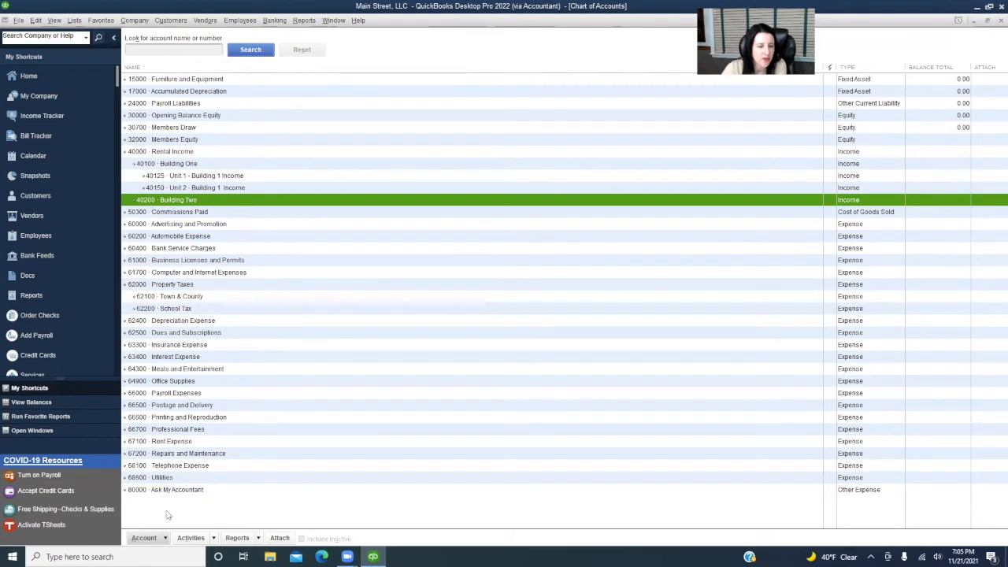
Step: Fill in income subaccount 40225 Unit 1 - Building 2 Income under 40200 Building Two
click(165, 539)
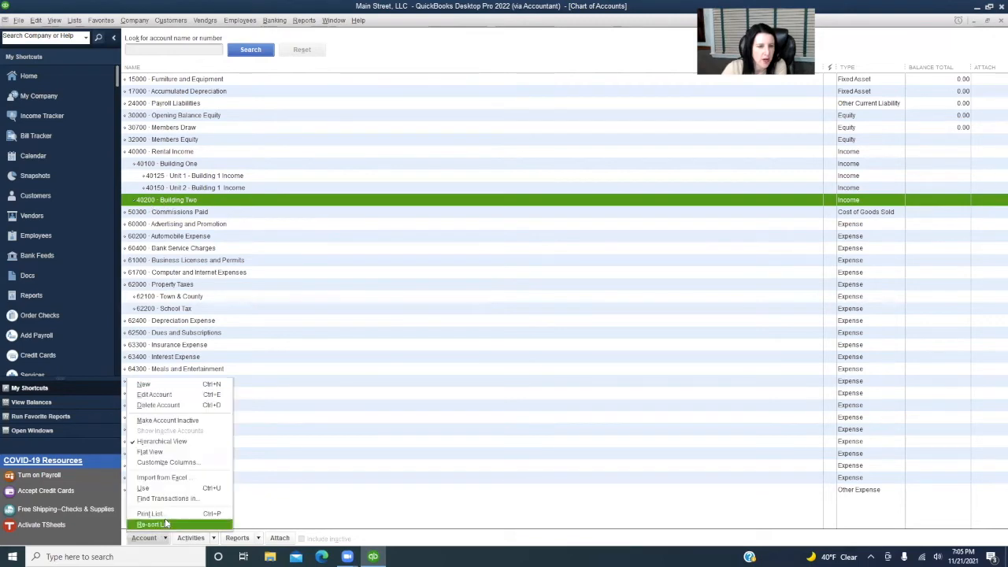
click(153, 385)
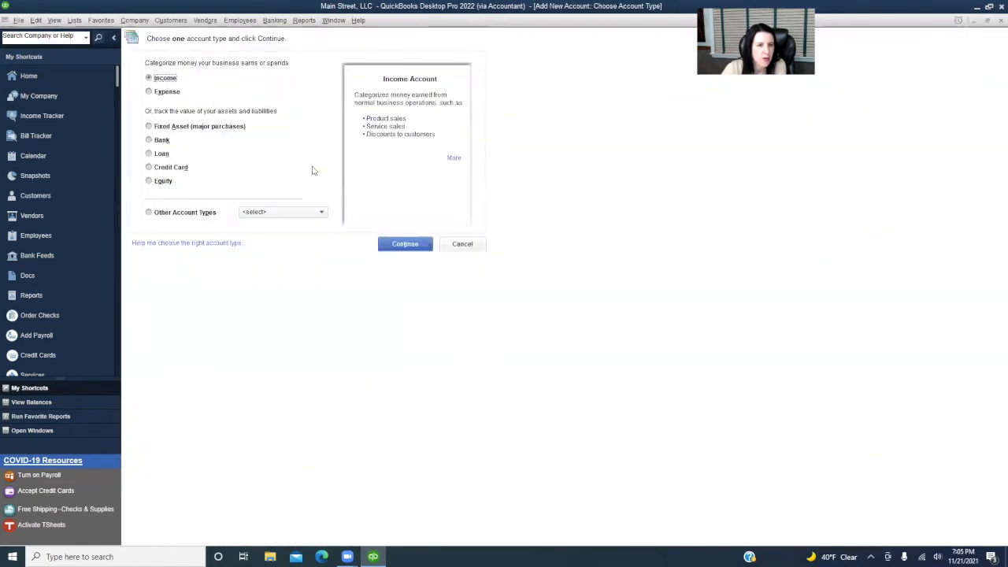
click(423, 246)
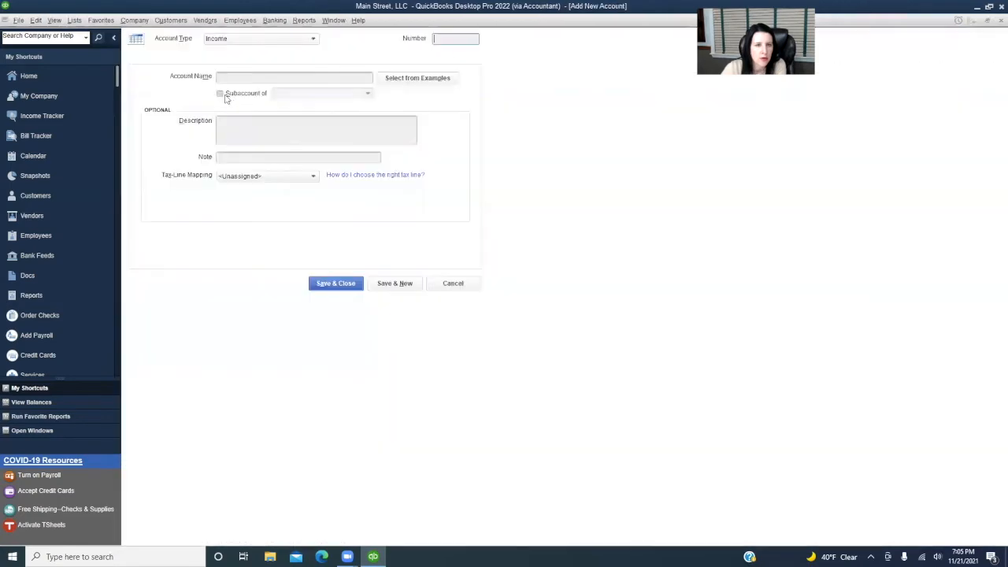
click(221, 93)
click(314, 93)
text(40200 · Building Two)
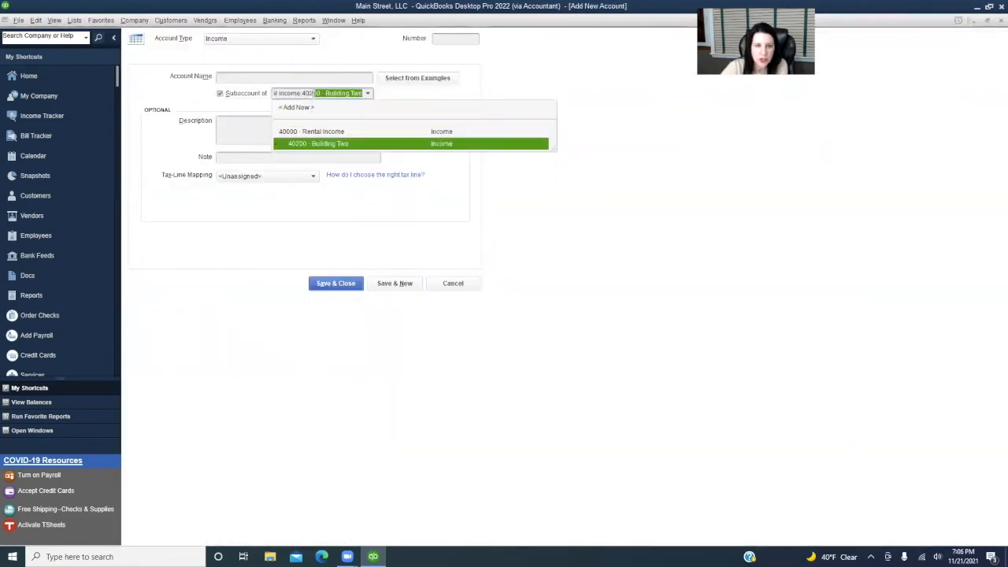
click(325, 144)
click(448, 39)
text(40225)
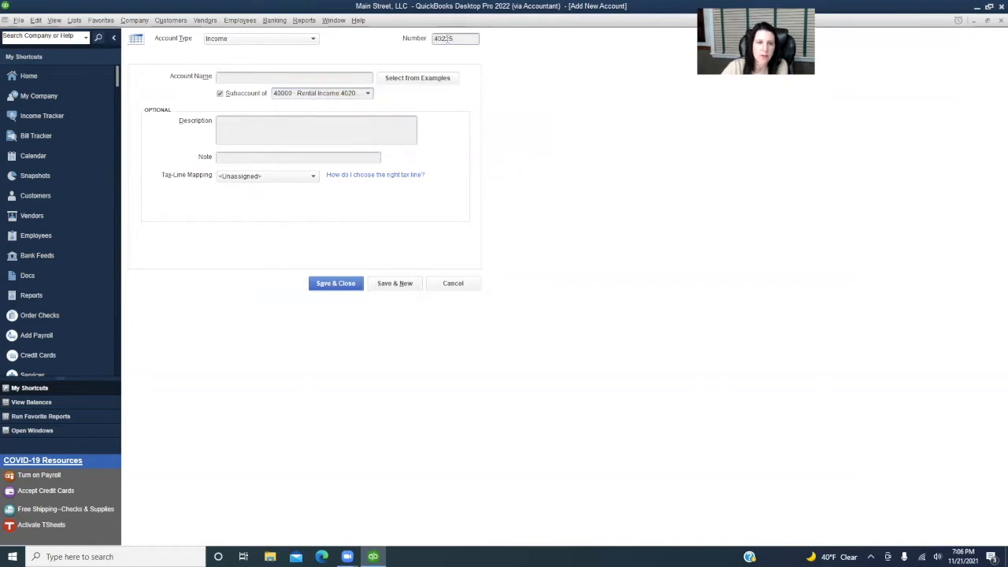
click(341, 77)
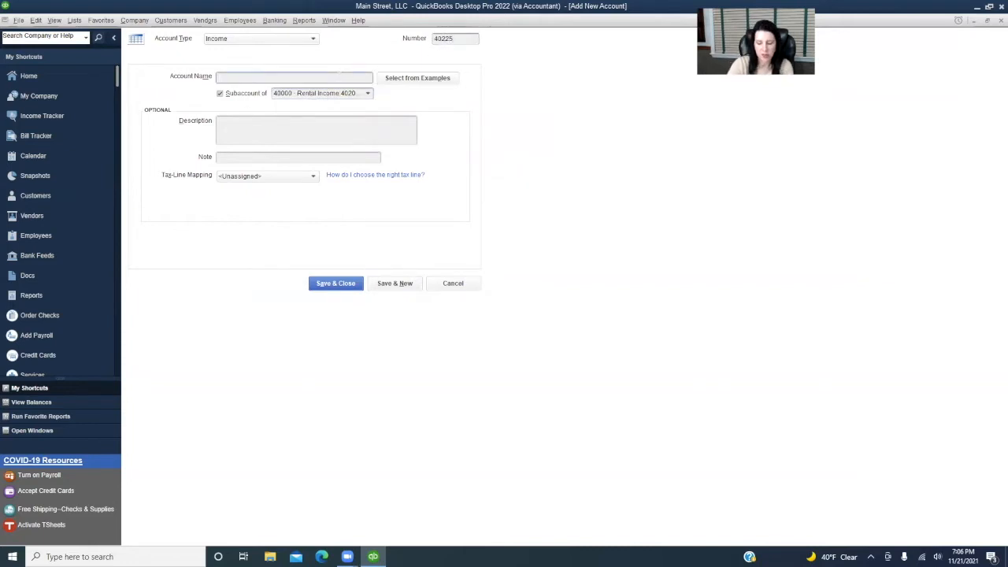
text(Unit 1)
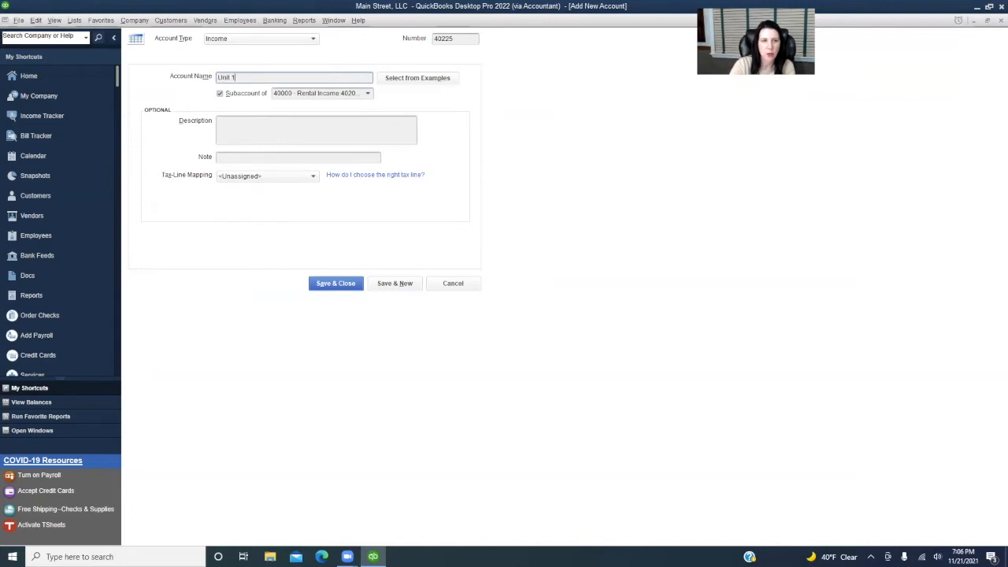
text( - Building)
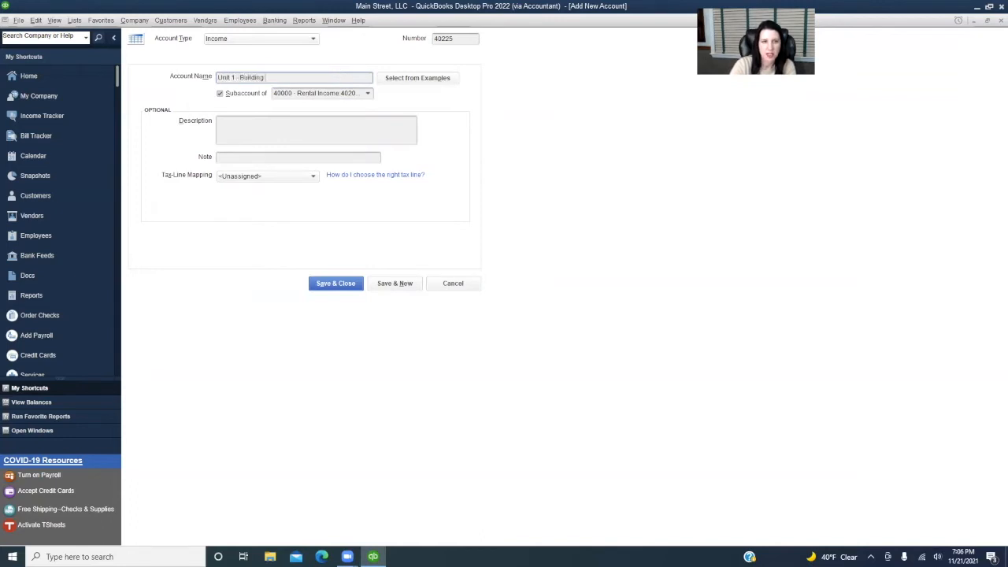
text( 2 Income)
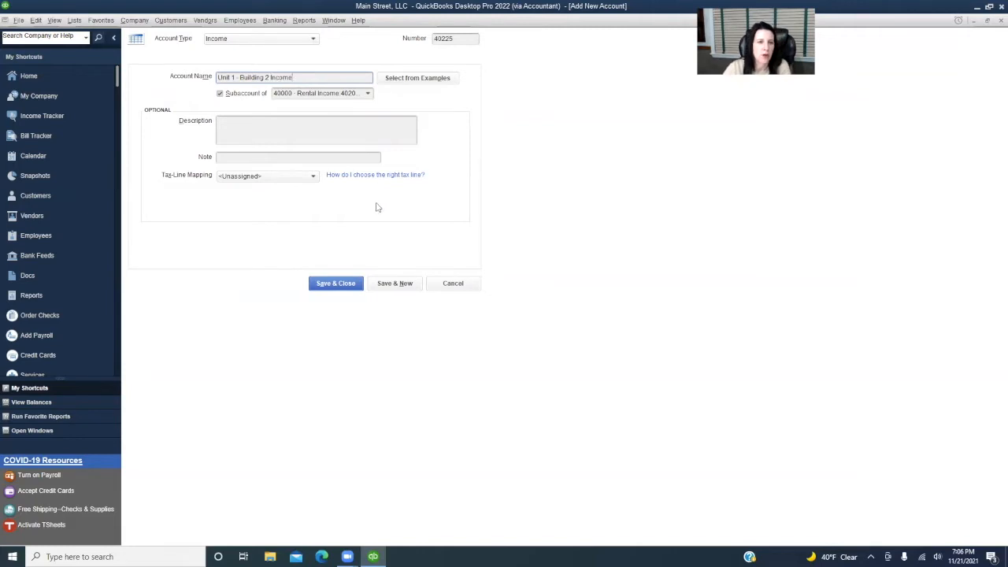
Step: Save 40225, add 402250 Unit 2 - Building 2 Income under Building Two, then open the Customer Center
click(403, 284)
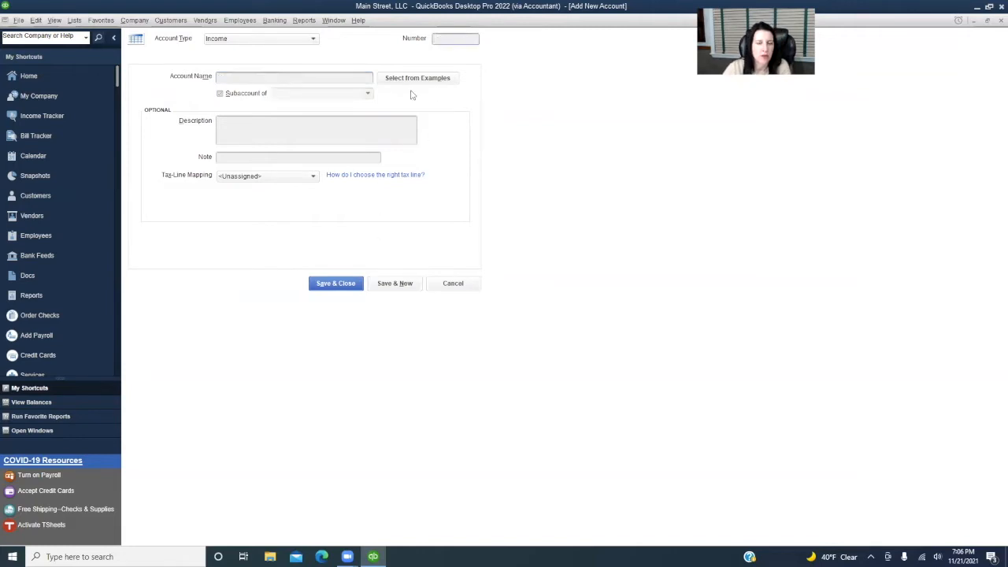
click(220, 93)
click(290, 95)
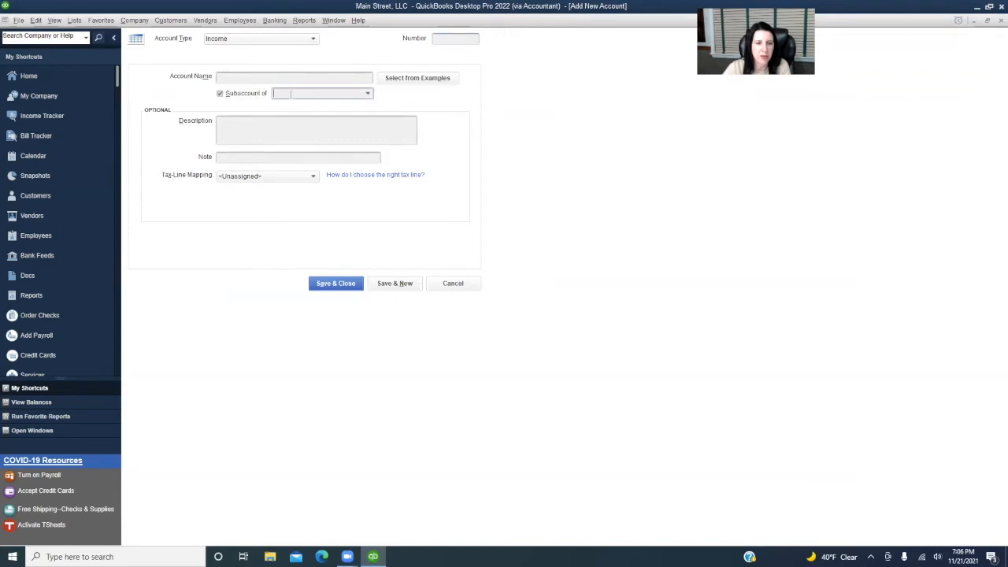
text(40200 · Building Two)
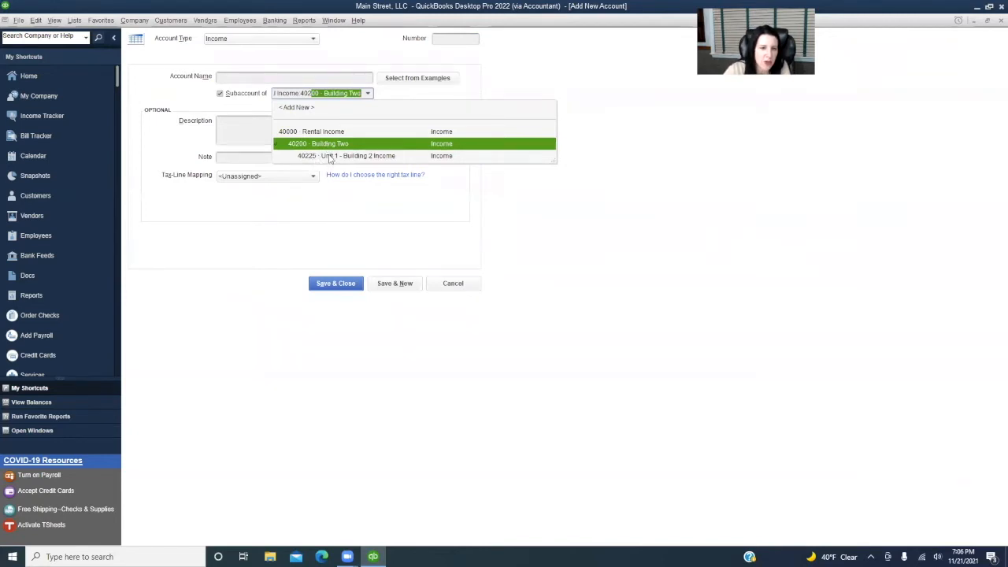
click(335, 144)
click(447, 39)
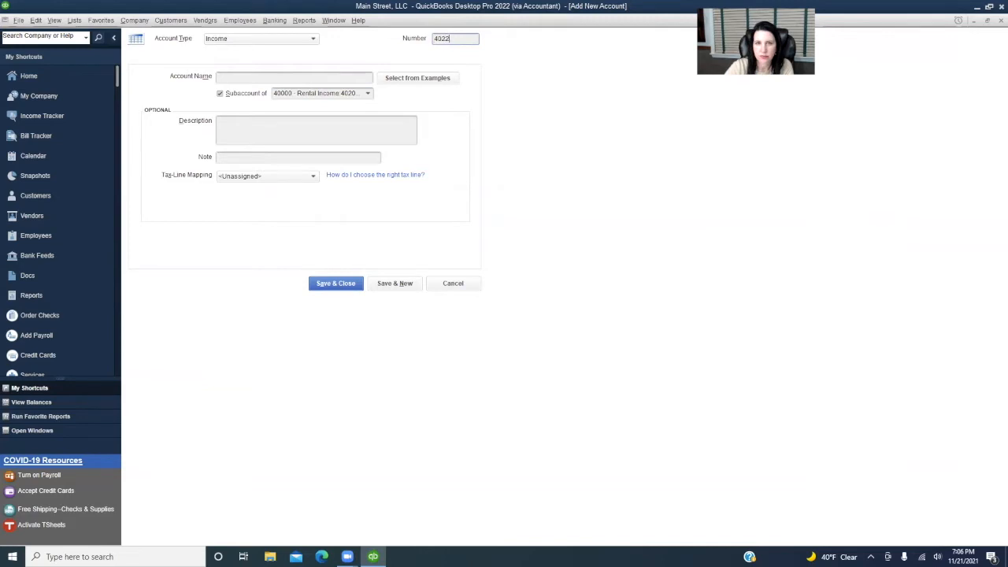
click(328, 76)
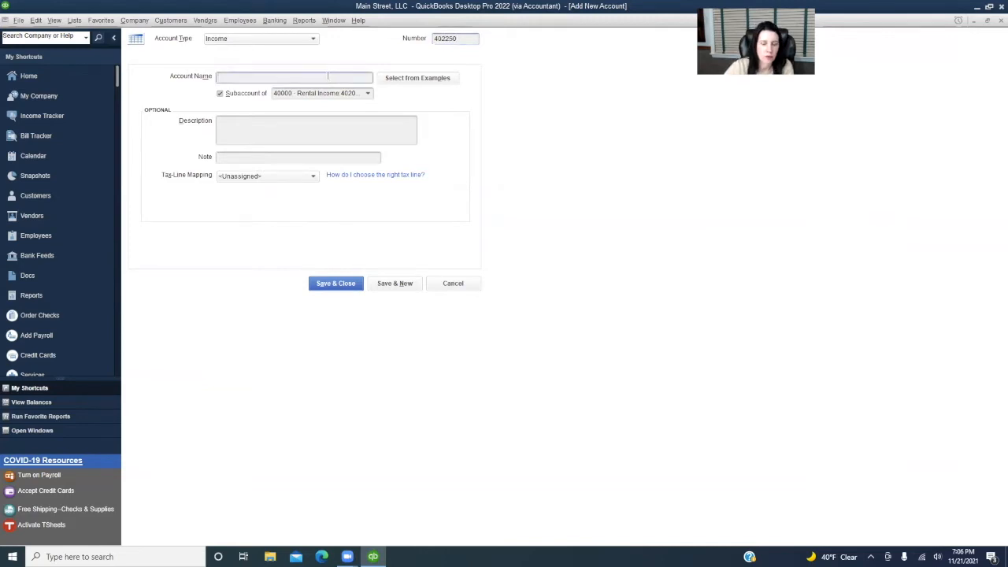
text(Unit 2)
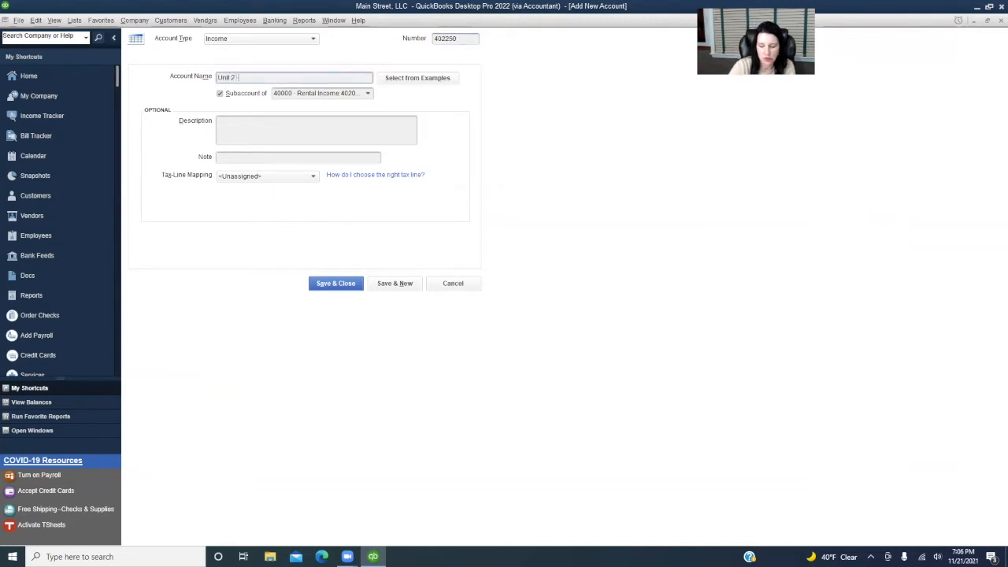
text( - Building 2 Rental Inc)
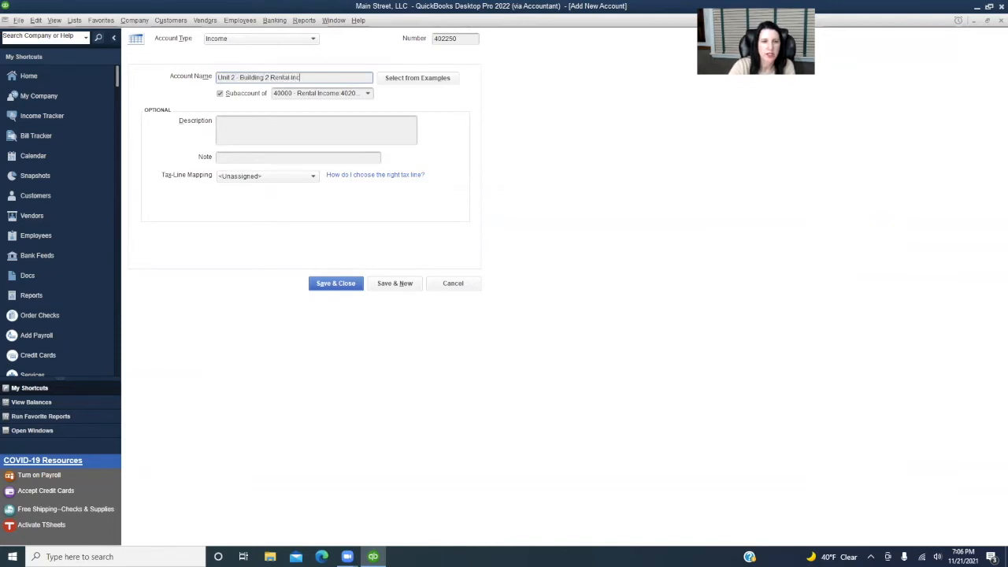
click(292, 78)
key(BackSpace)
key(BackSpace)
key(BackSpace)
key(BackSpace)
key(BackSpace)
key(BackSpace)
key(BackSpace)
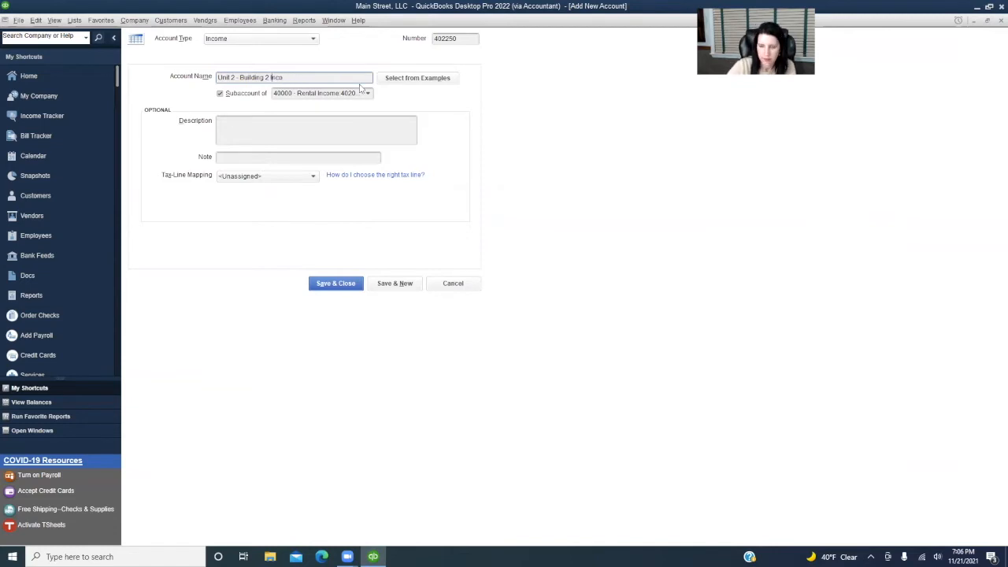
text(me)
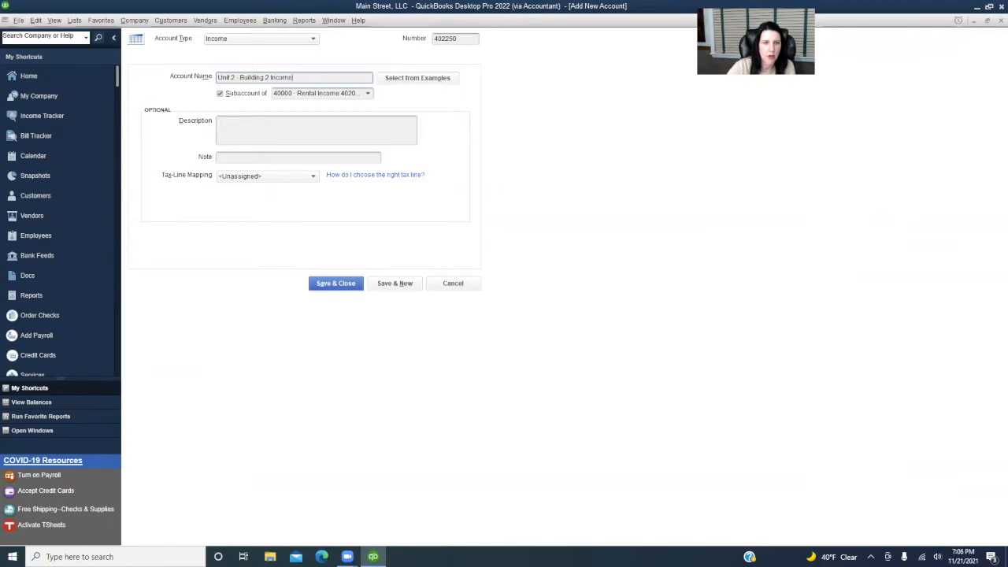
click(344, 284)
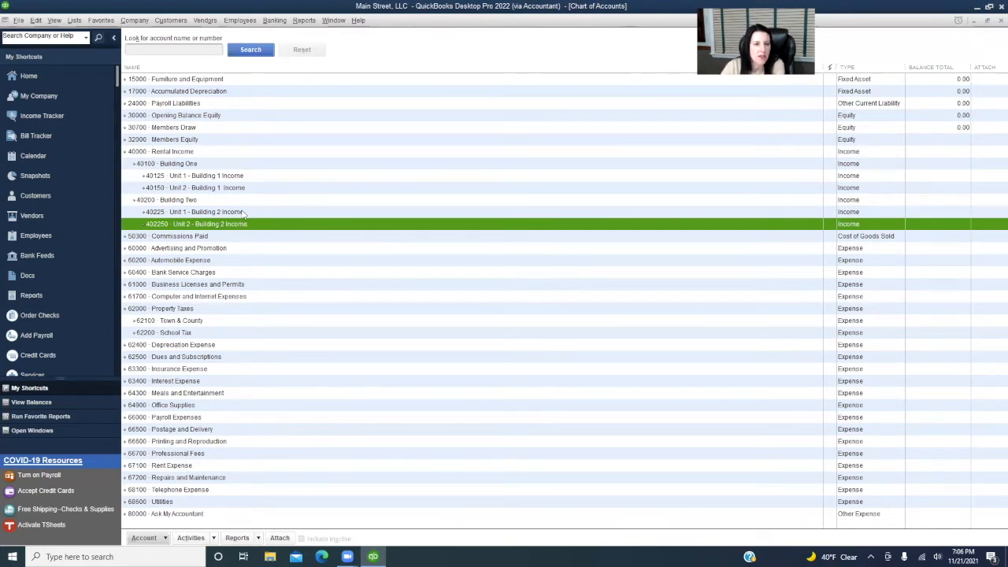
click(168, 23)
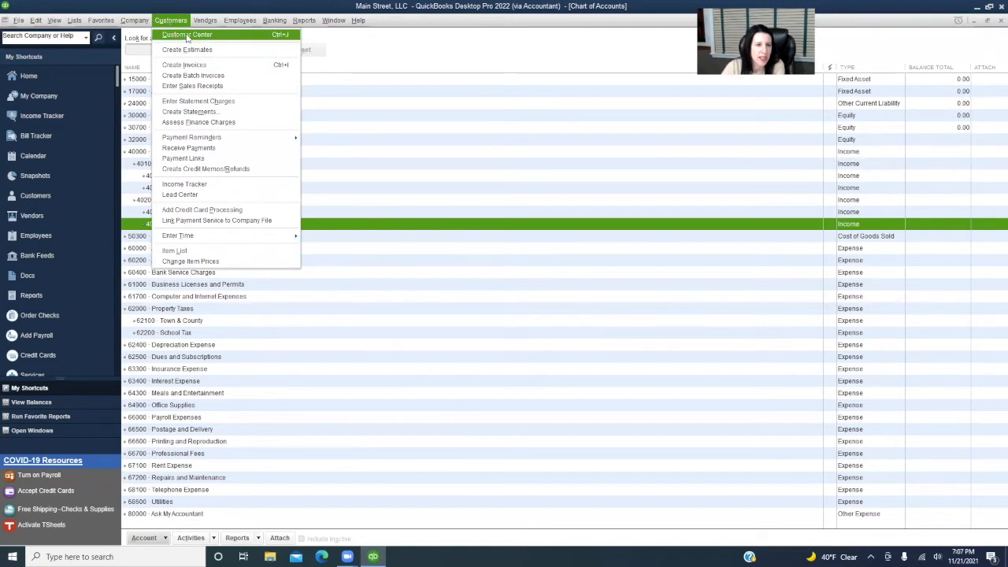
click(187, 36)
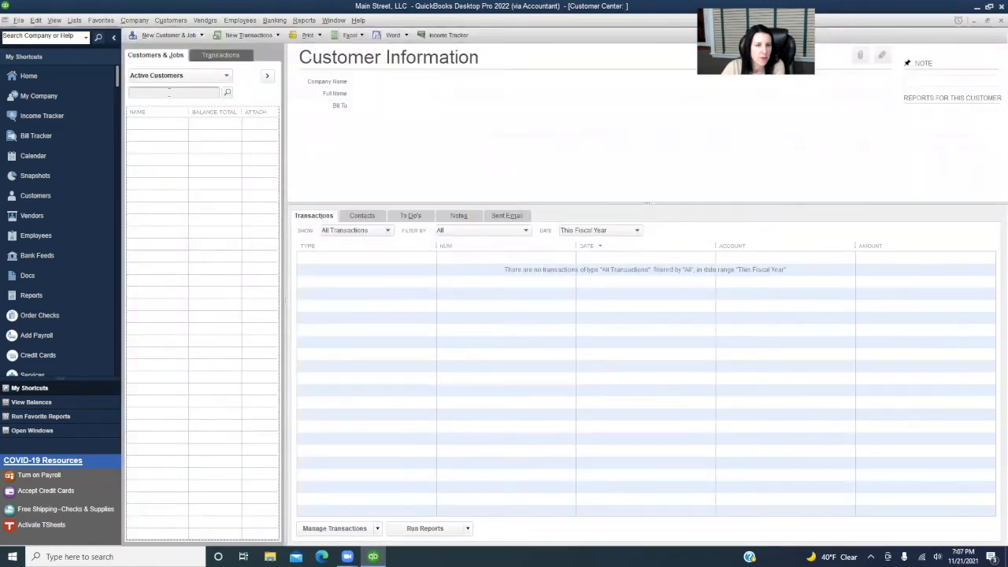
Step: Create the customer Building One, then cancel a new job started under it
click(172, 36)
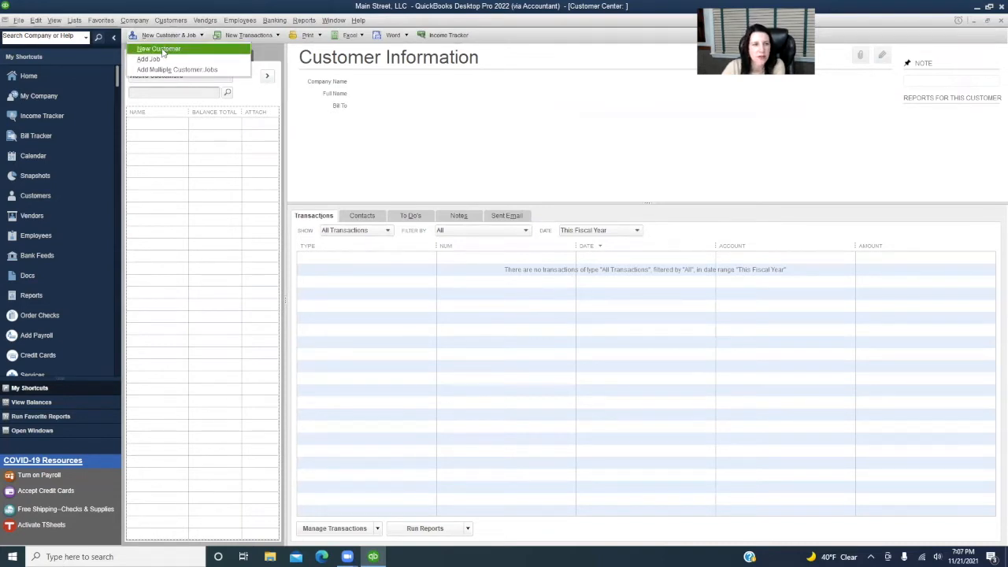
click(160, 48)
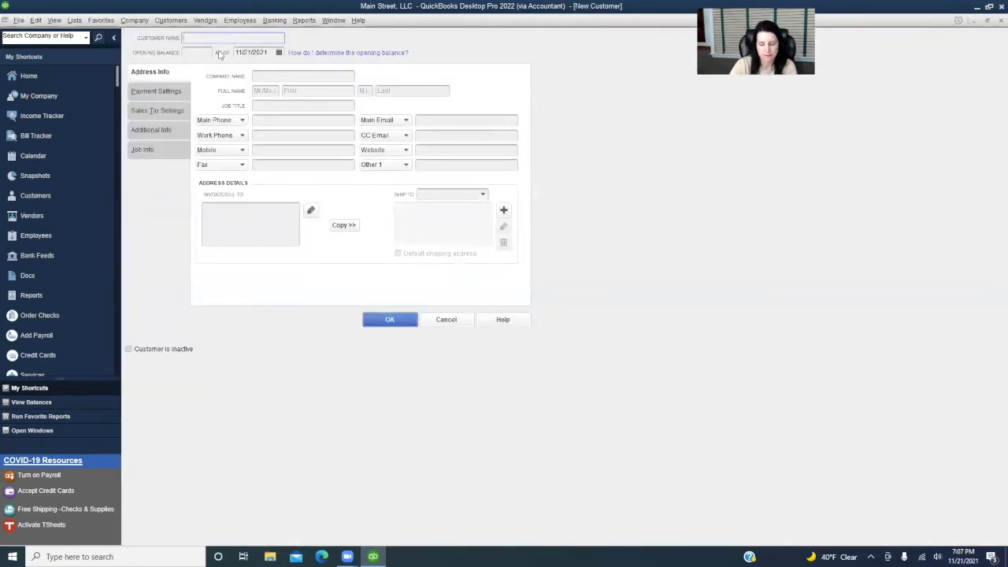
text(Brild)
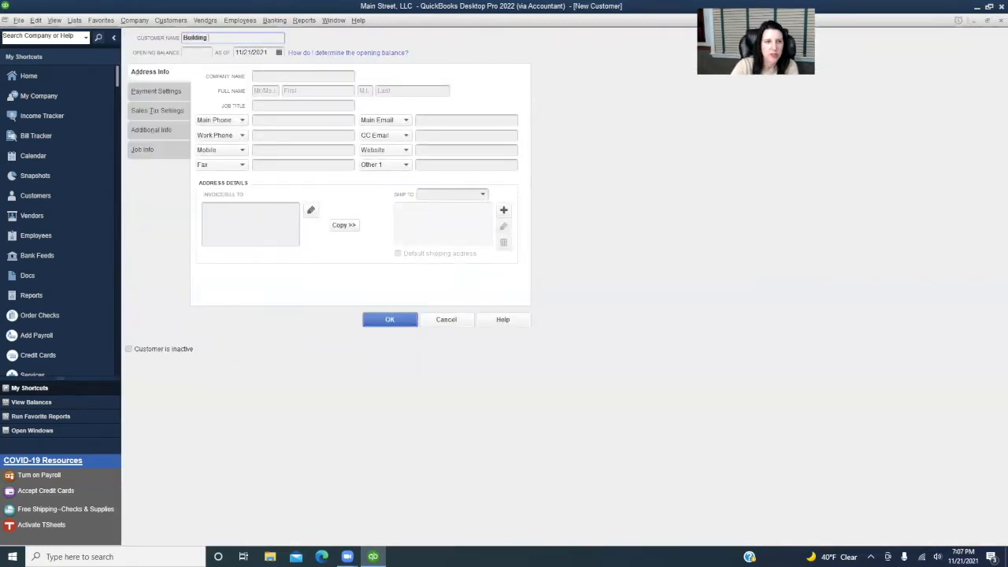
text(ing One)
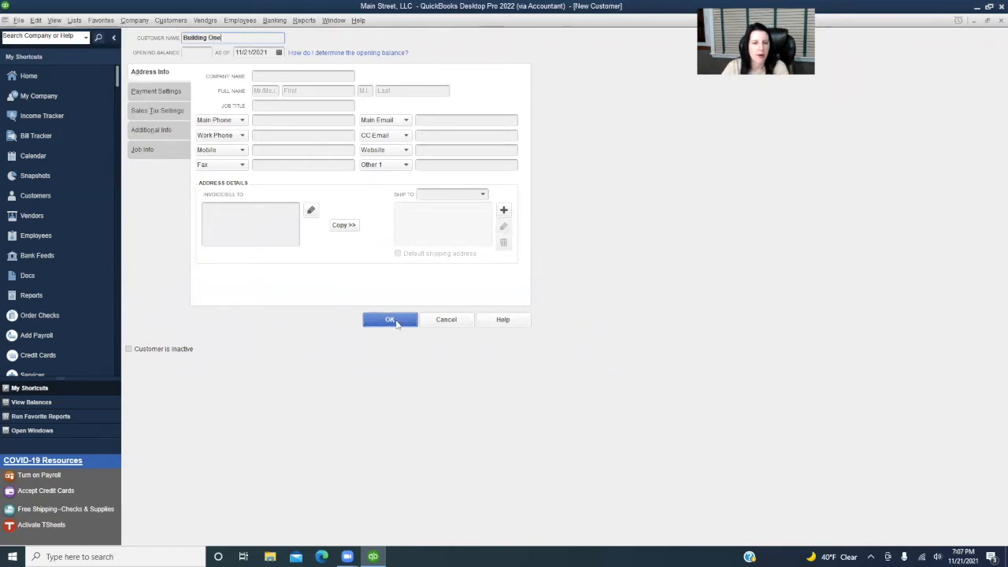
click(396, 321)
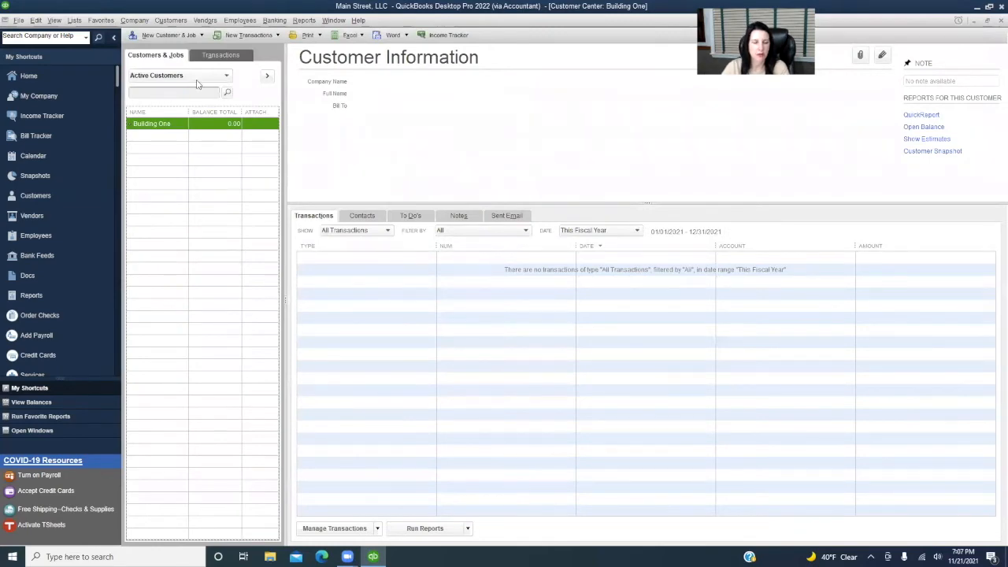
click(190, 37)
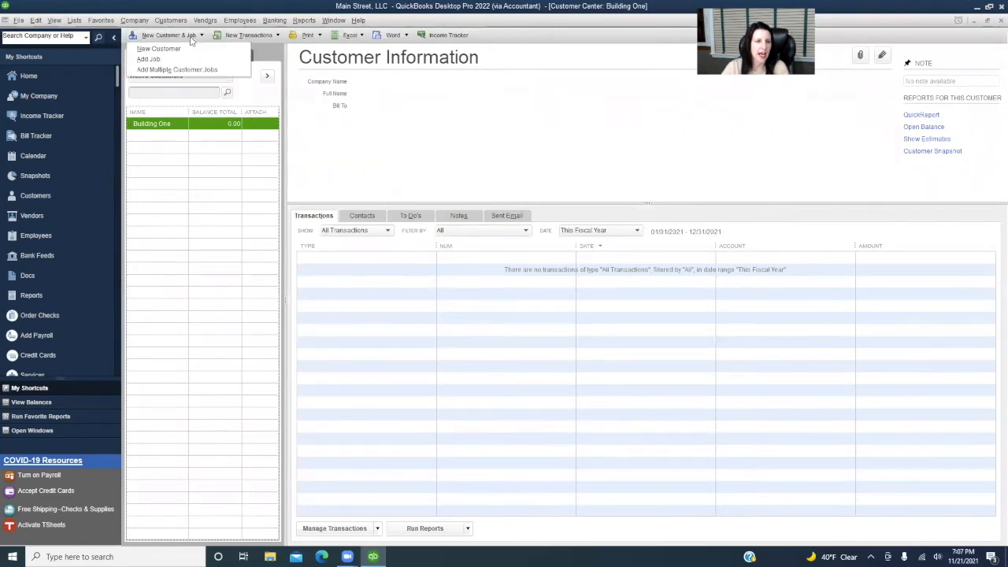
click(150, 60)
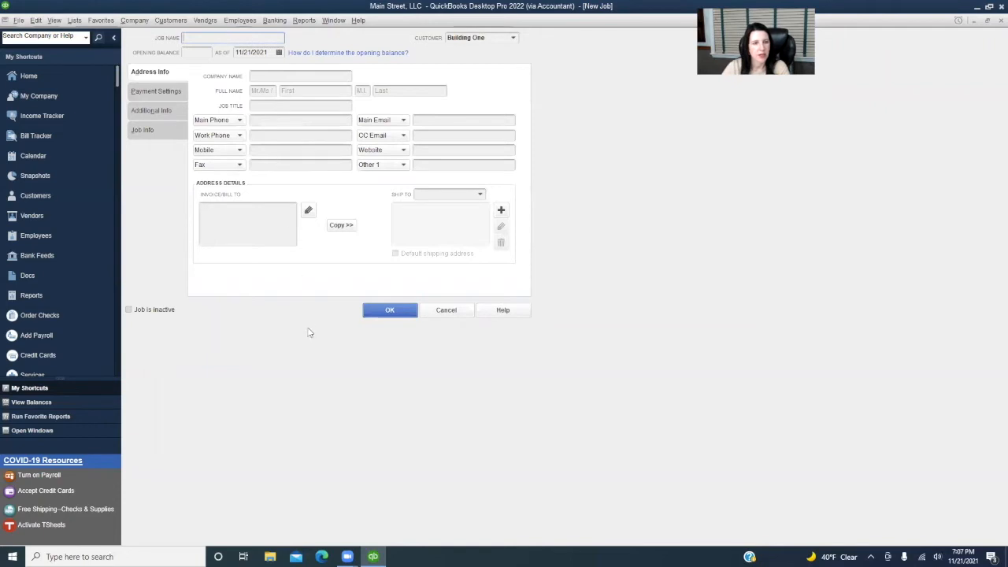
click(446, 310)
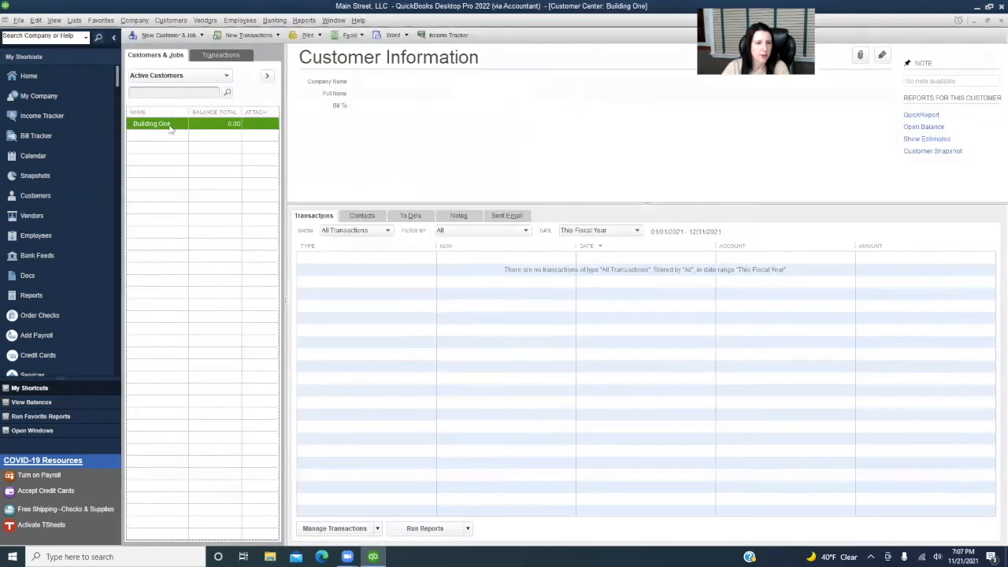
Step: Edit the Building One customer, renaming it to the first tenant's name plus 'Unit 1 B. 1'
right_click(169, 127)
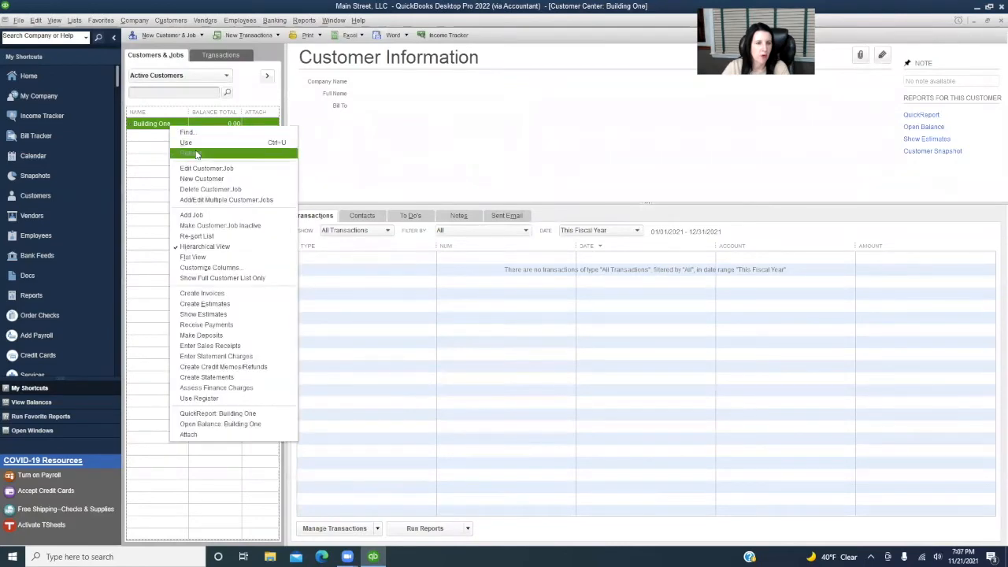
click(205, 169)
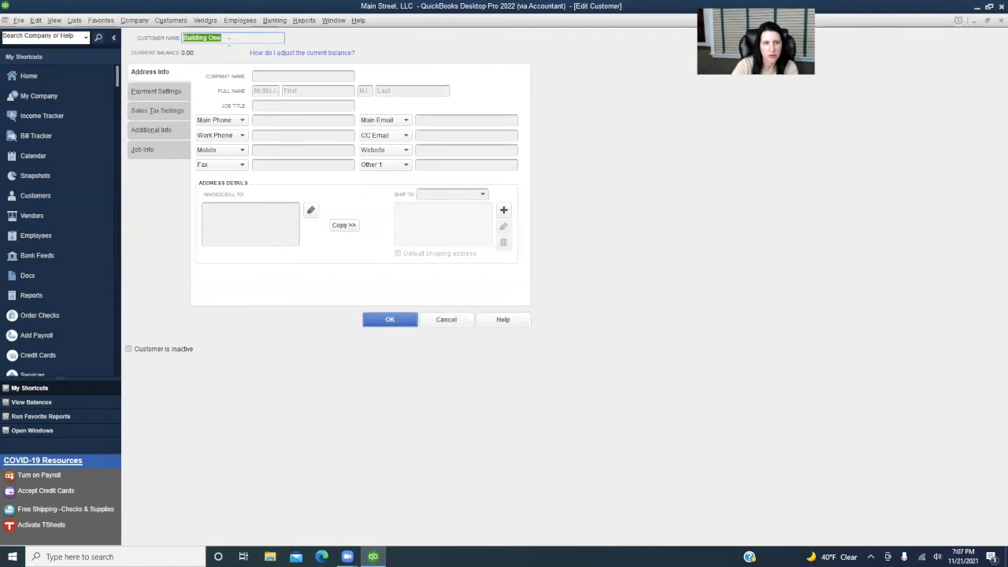
text(Bob Smith Unit 1 B. 1)
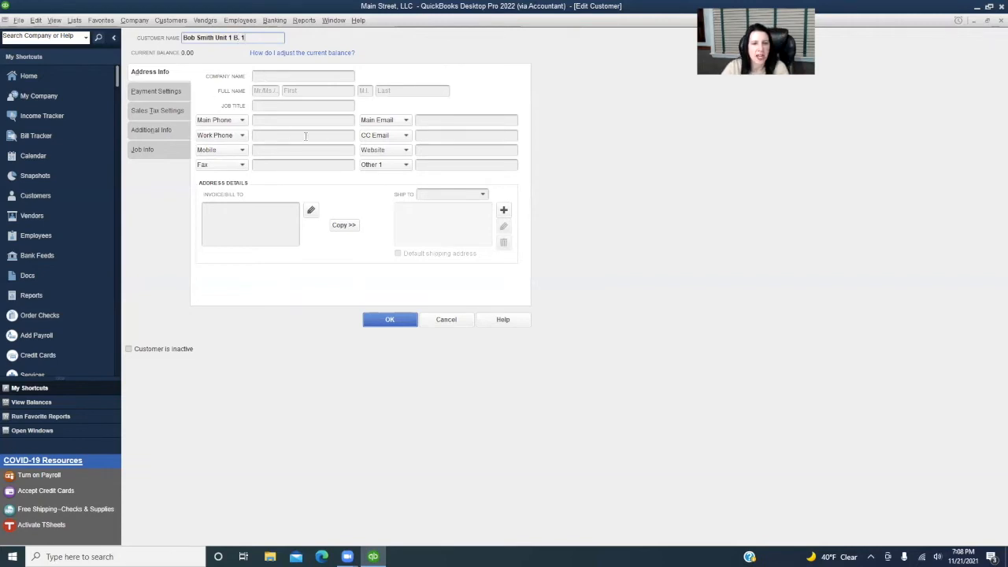
click(388, 319)
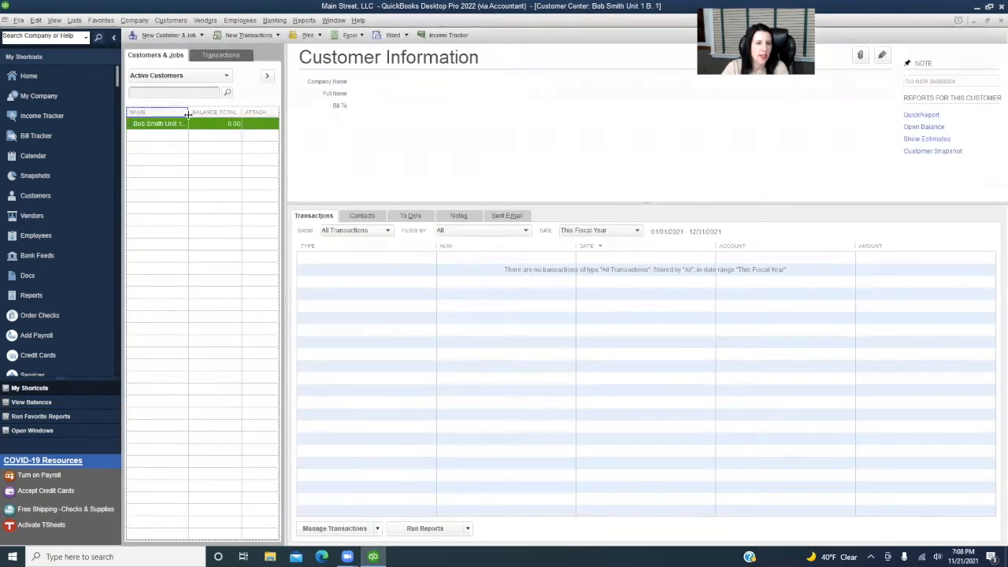
Step: Add a new customer named with the second tenant's name plus 'Unit 2 Building 1'
click(168, 35)
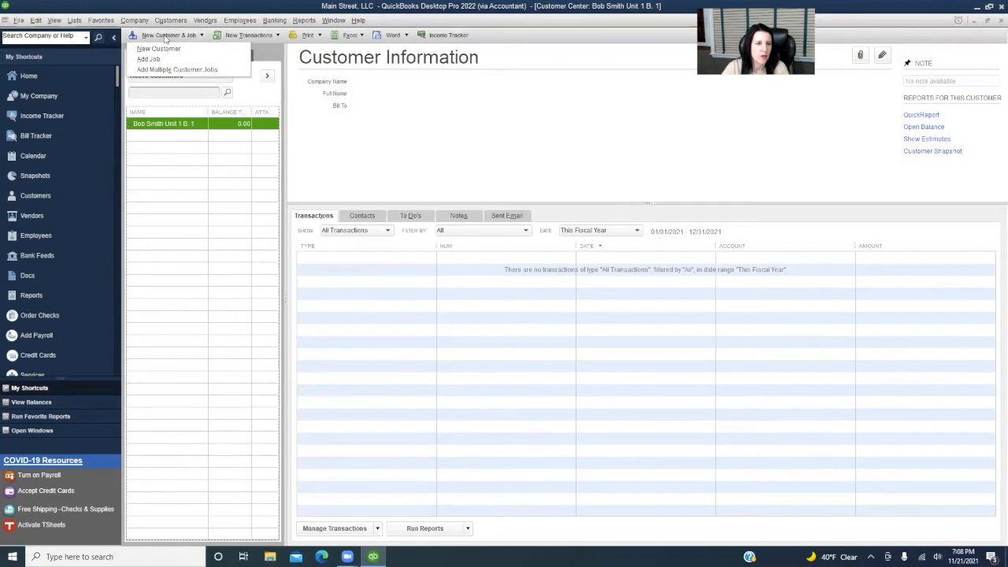
click(160, 48)
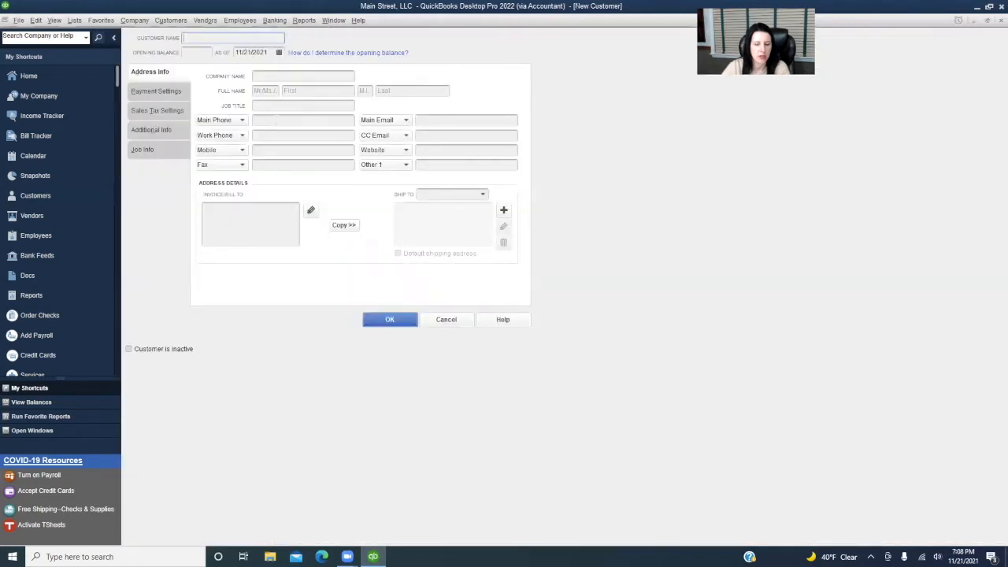
text(Sally)
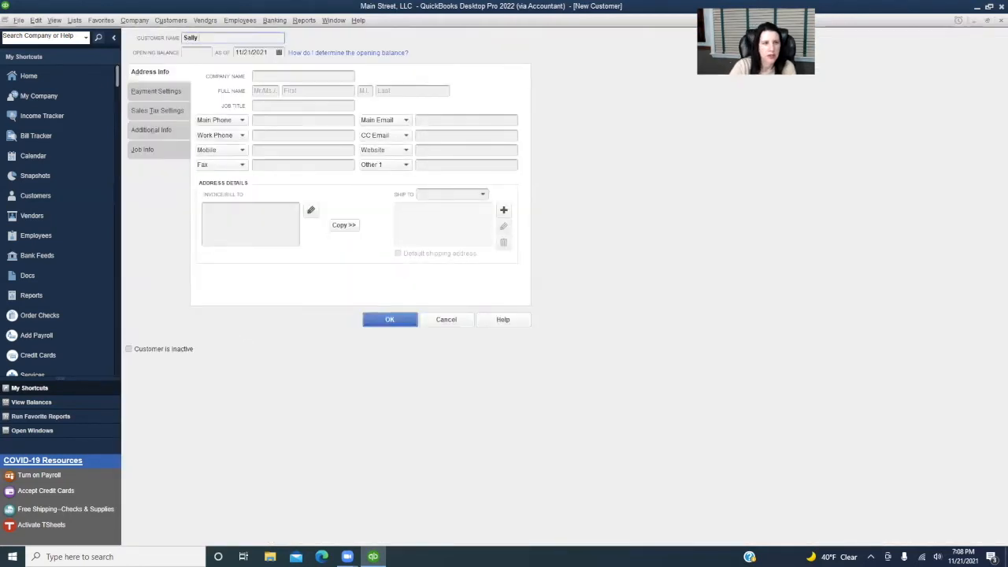
text( Pringle)
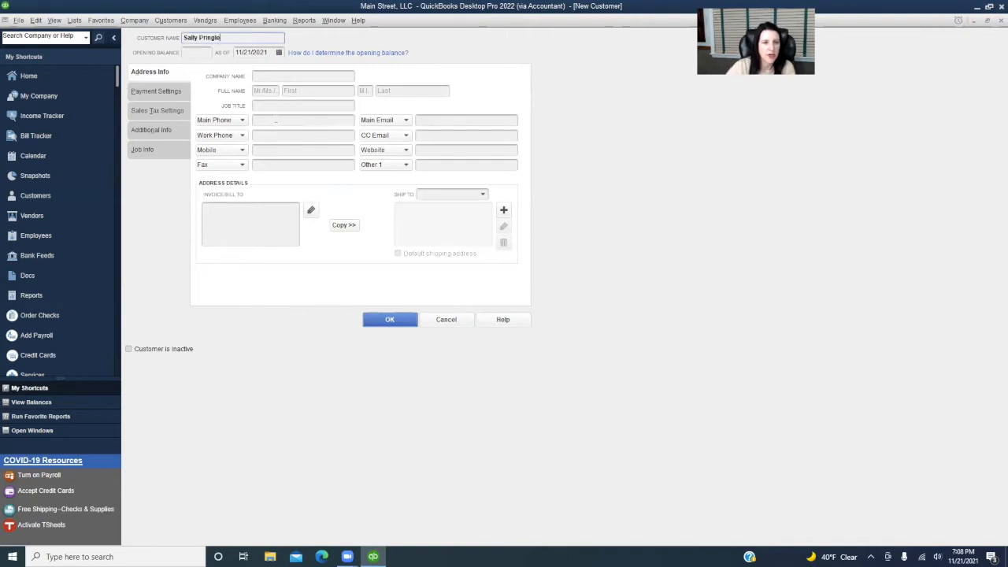
text( Unit 2 Building)
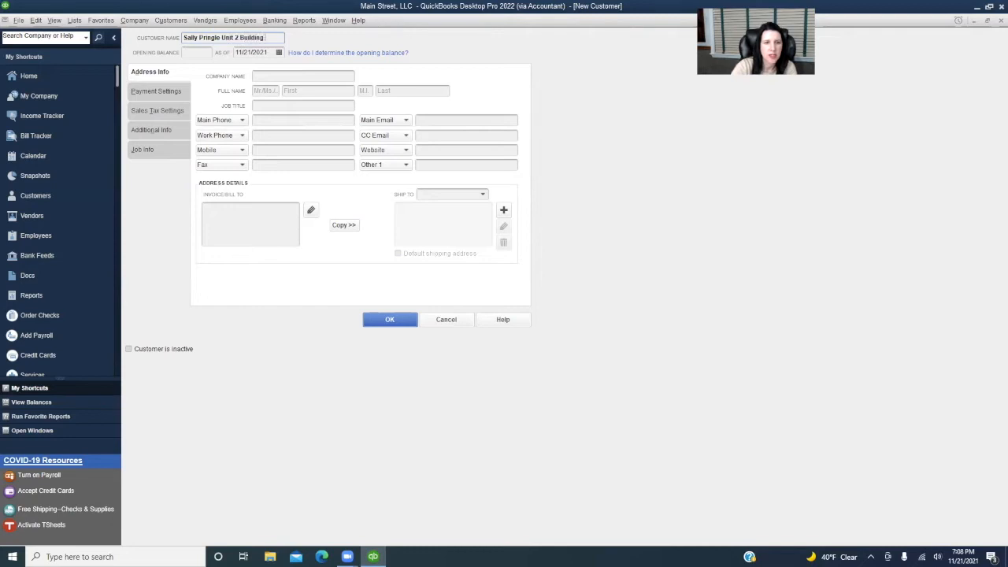
text( 1)
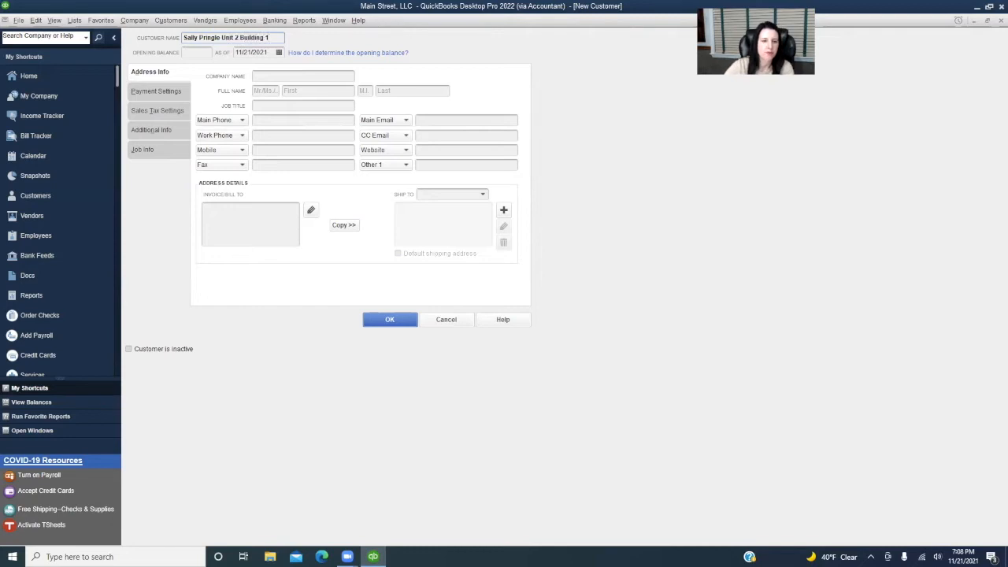
click(381, 320)
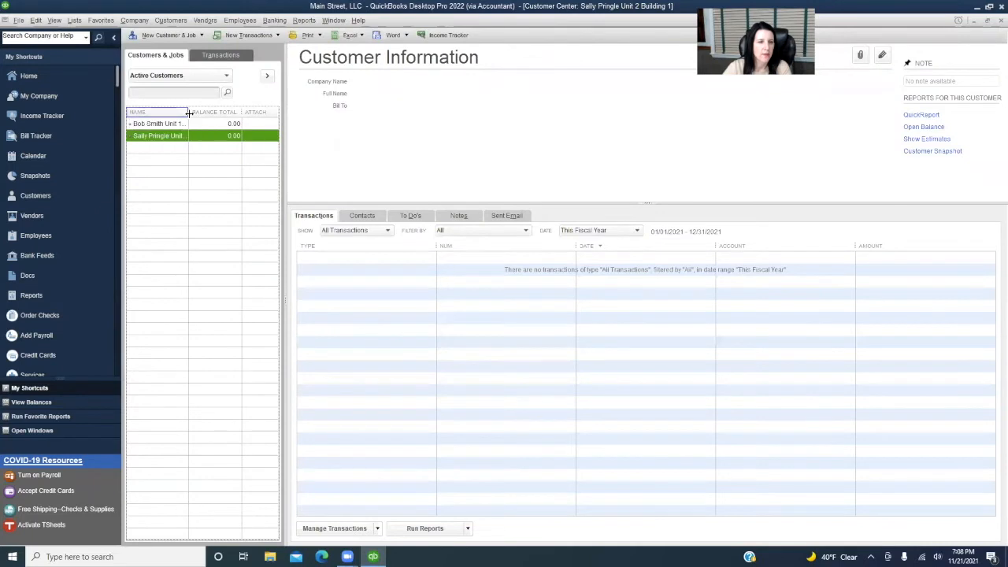
Step: Widen the customer list and change the first tenant's 'Unit 1 B. 1' to 'Unit 1 Building 1'
click(268, 77)
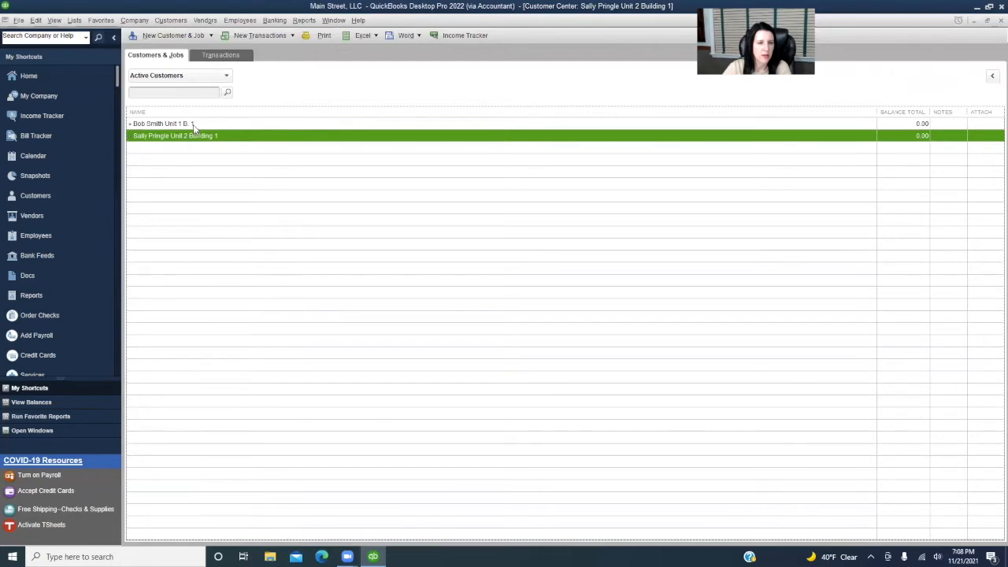
click(190, 124)
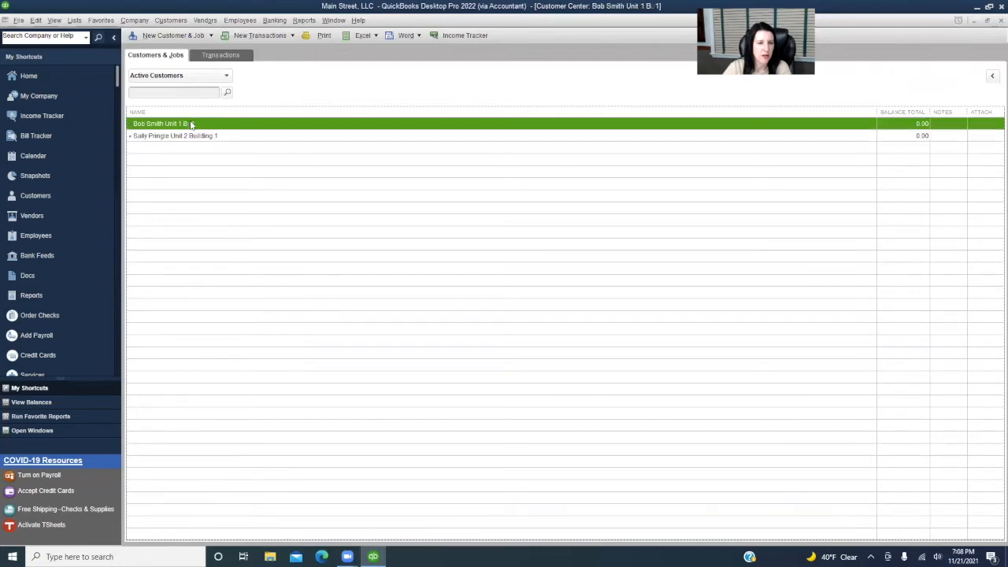
right_click(191, 125)
click(219, 164)
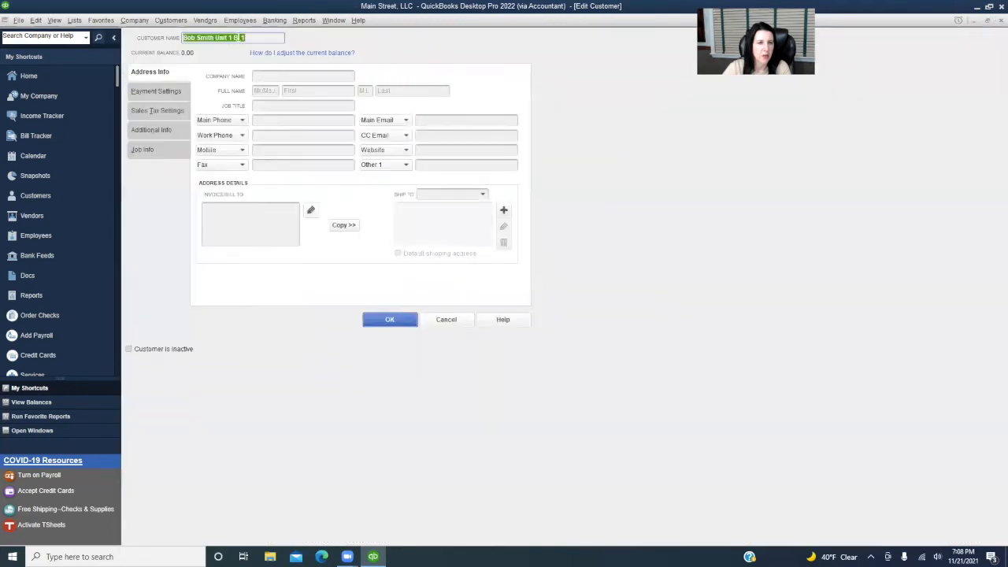
click(236, 37)
text(uild)
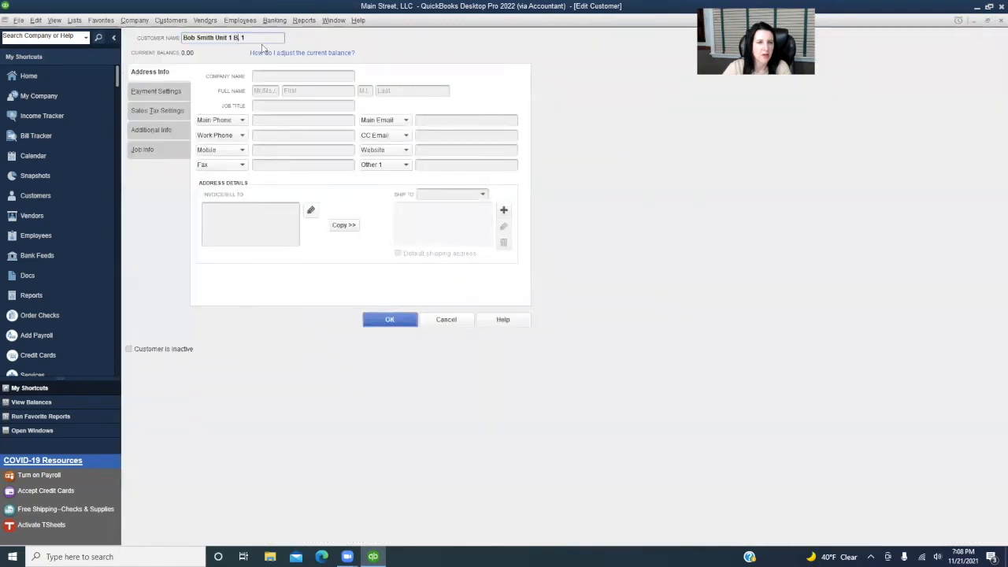
text(ing)
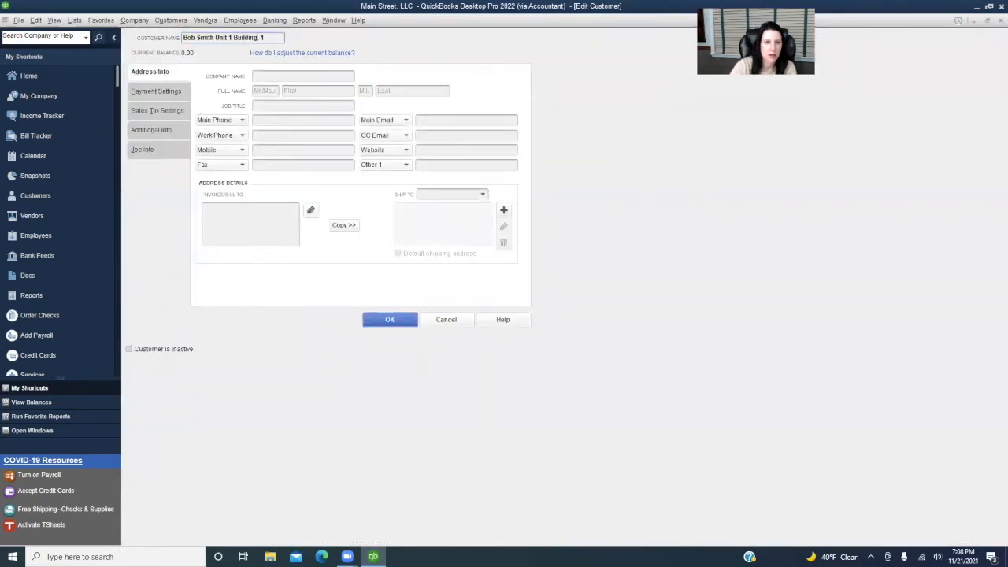
key(Delete)
click(389, 319)
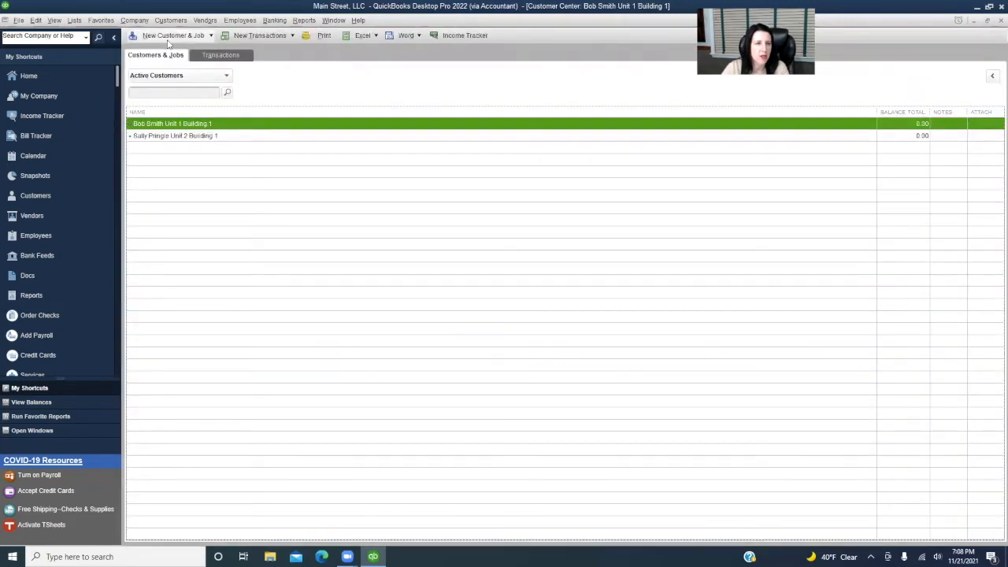
click(168, 38)
Step: Add a new customer named with a tenant's name plus 'Unit 1 Building 2'
click(161, 50)
text(Jane Doe )
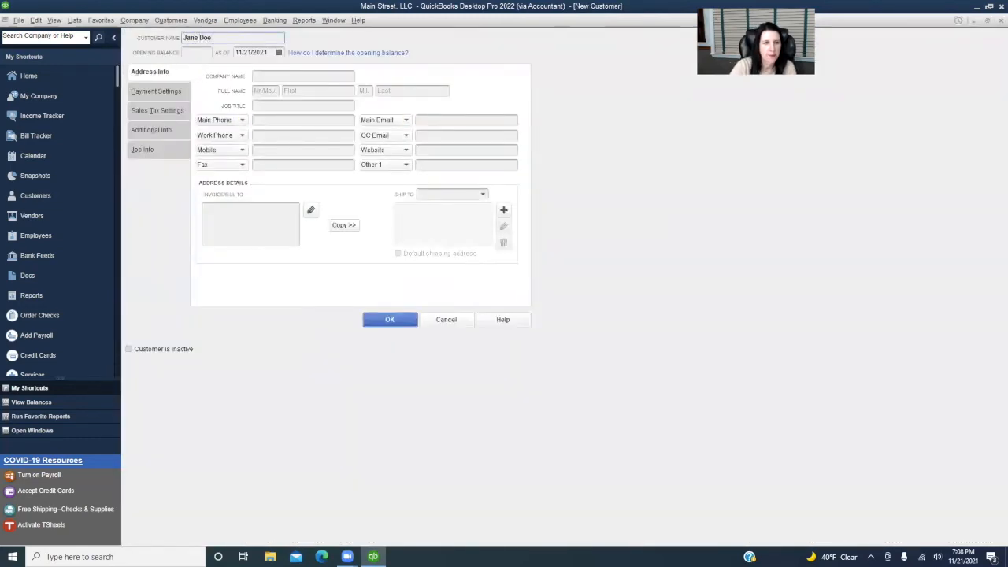
text(Unit 1 Building)
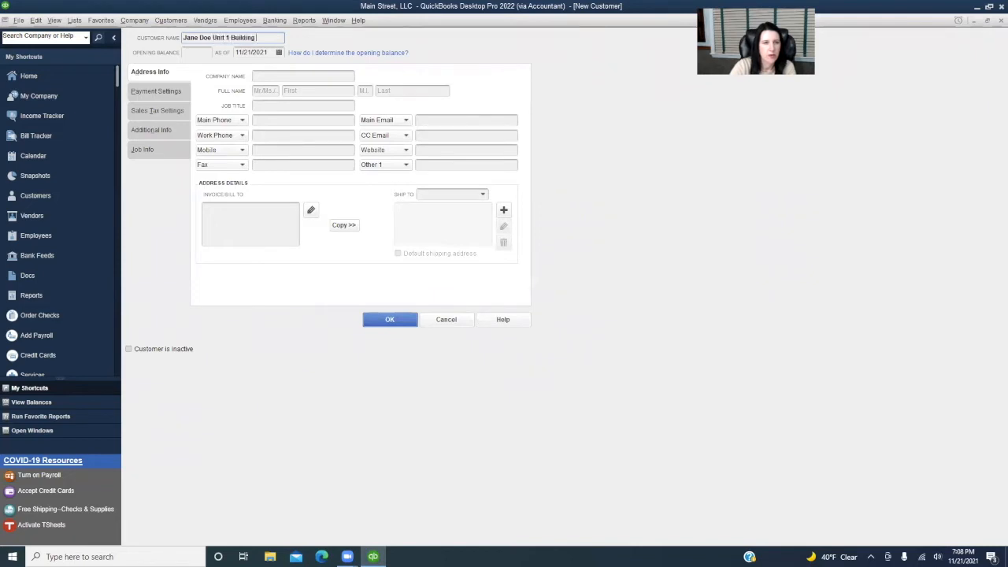
text( 2)
click(387, 320)
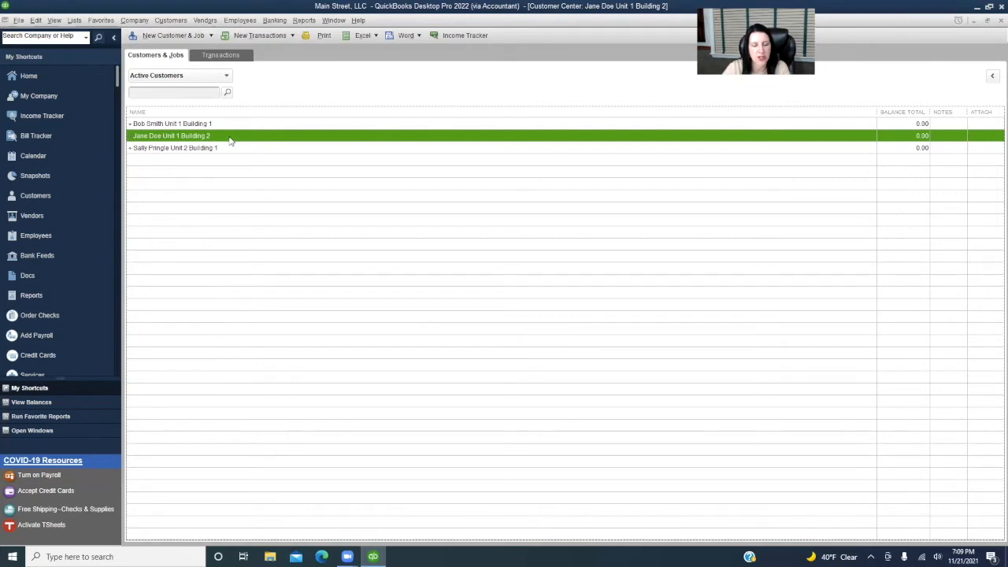
Step: Add another customer named with a tenant's name plus 'Unit 2 Building 2'
click(175, 36)
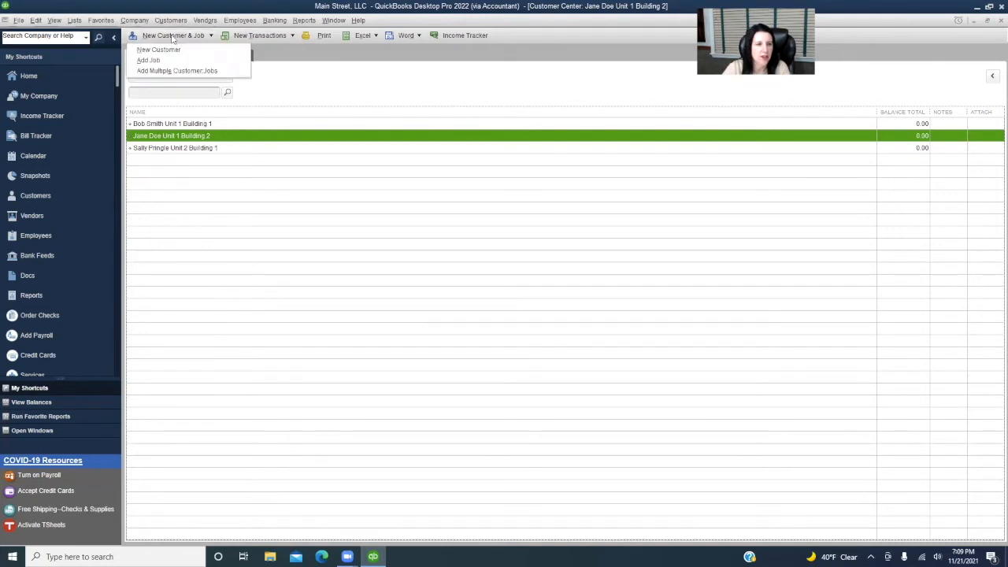
click(167, 54)
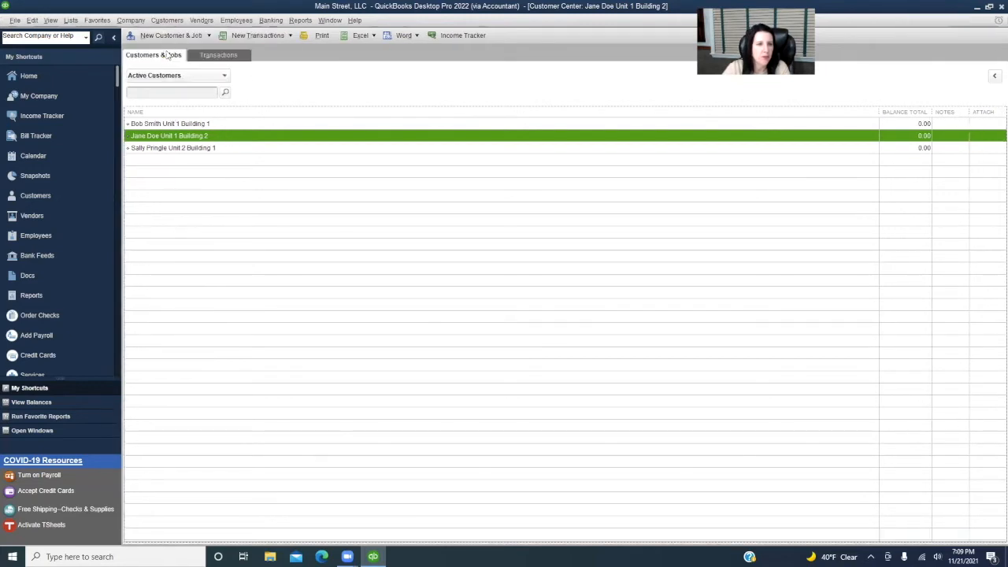
text(Jan Thomas)
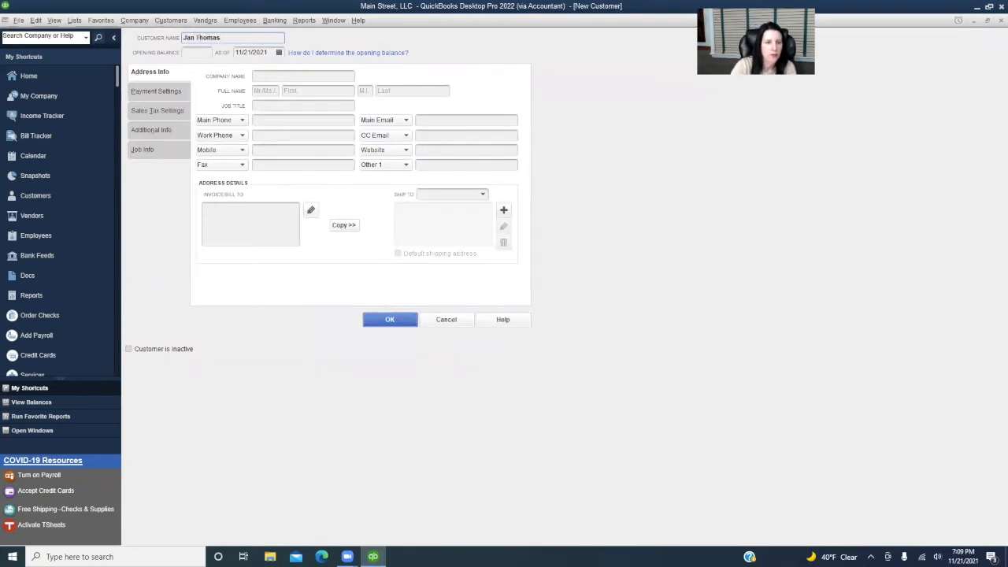
text( Unit 2 Buil)
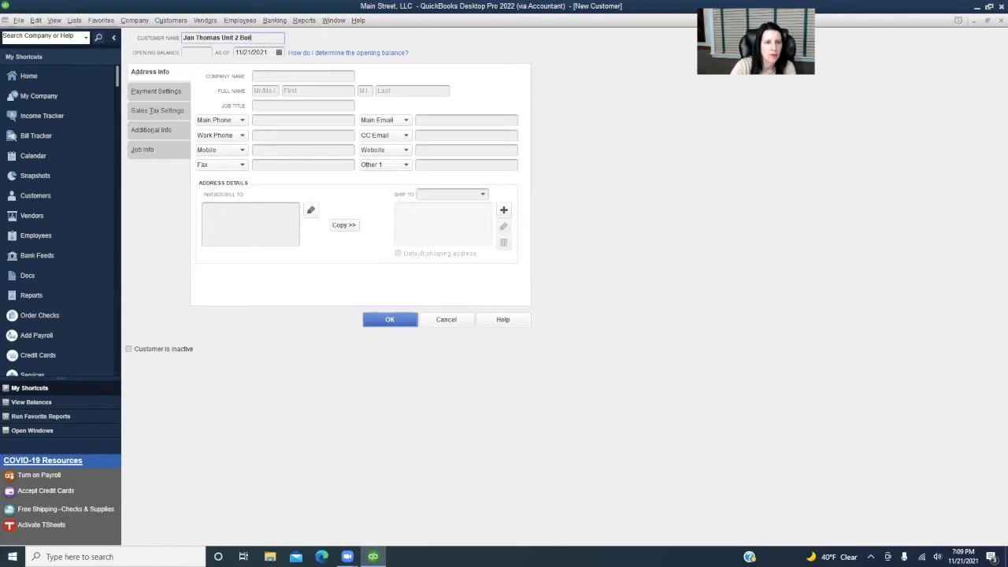
text(ding 2)
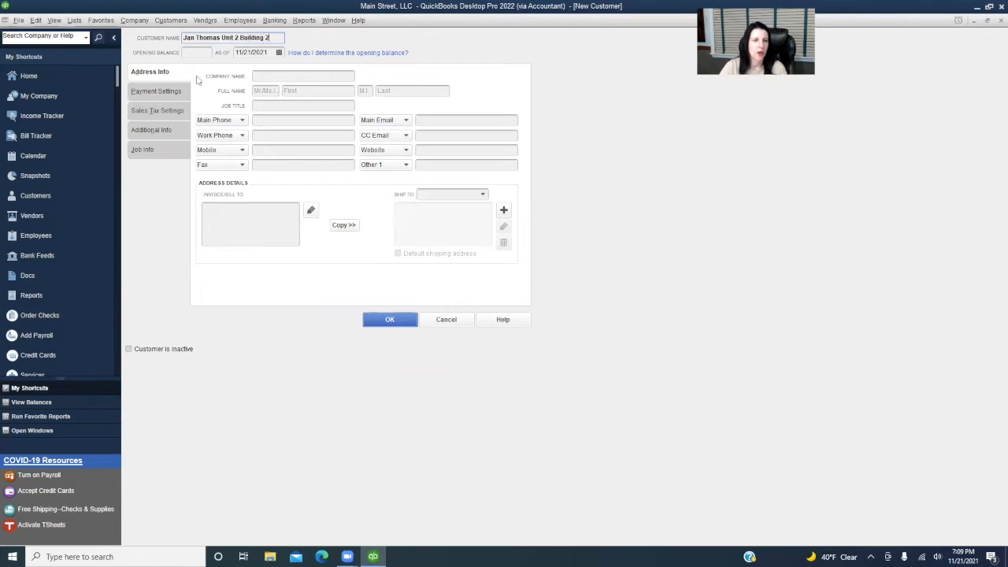
click(390, 321)
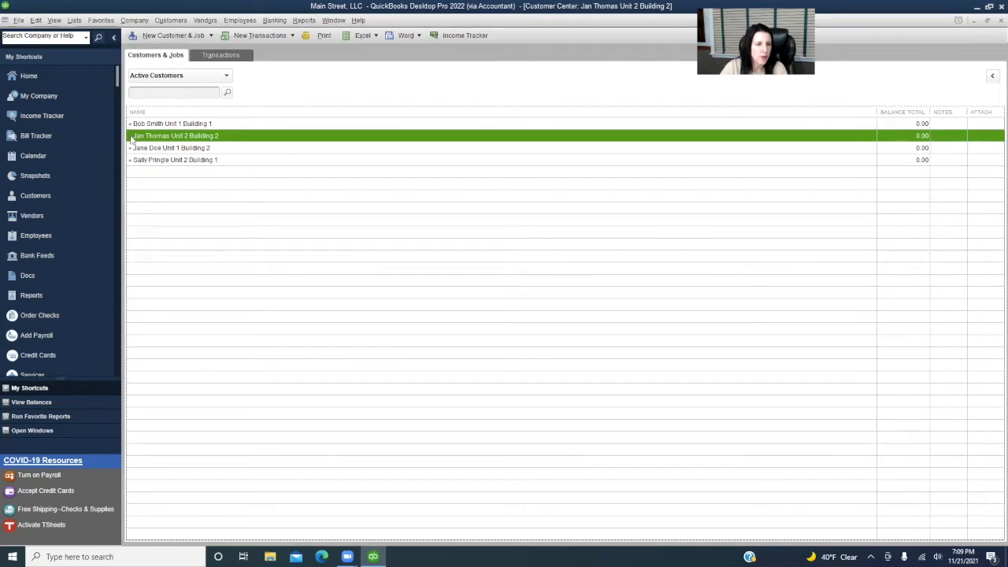
click(130, 148)
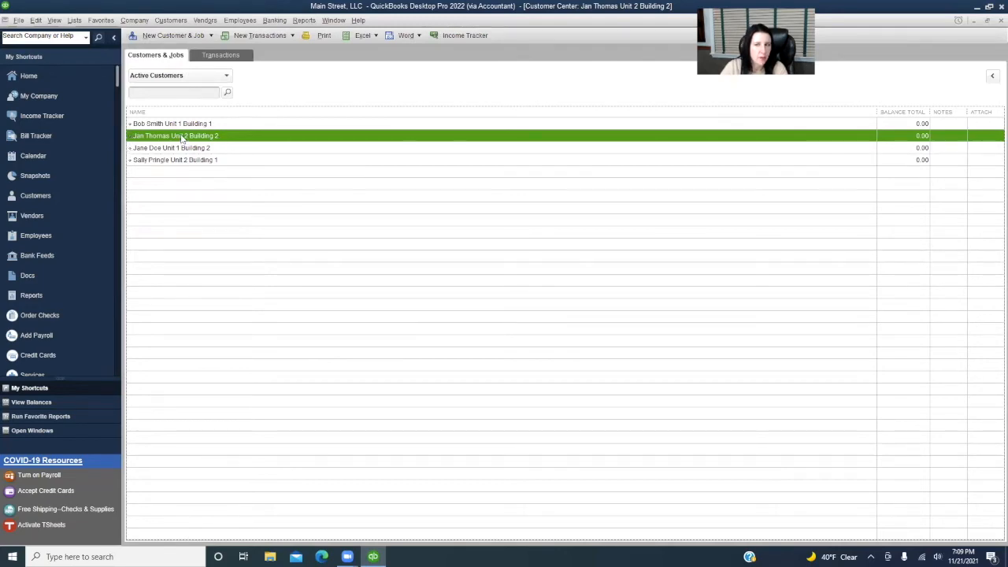
Step: Drag the Unit 2 Building 1 customer to the top of the customer list
mouse_move(181, 137)
mouse_down()
mouse_move(182, 166)
mouse_move(187, 137)
mouse_up()
drag(130, 160, 130, 126)
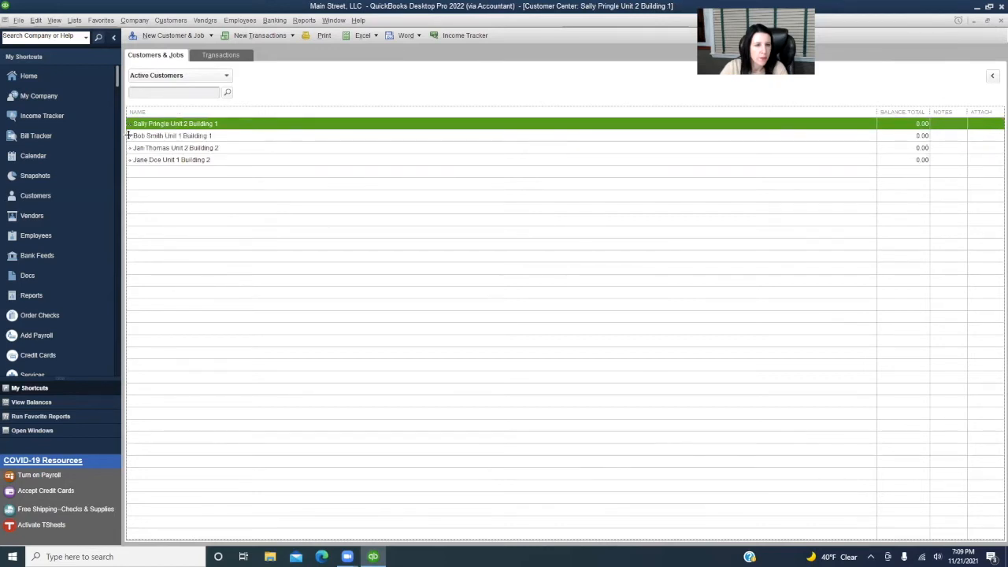
drag(129, 135, 126, 139)
click(218, 164)
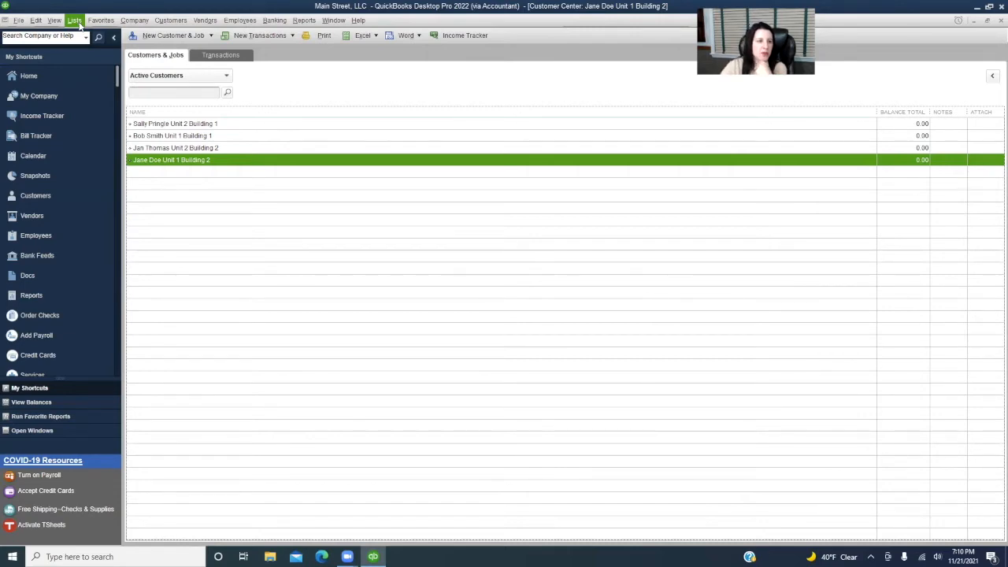
Step: Open the Chart of Accounts and select 40000 Rental Income and its 40100 Building One subaccount
click(78, 24)
click(82, 36)
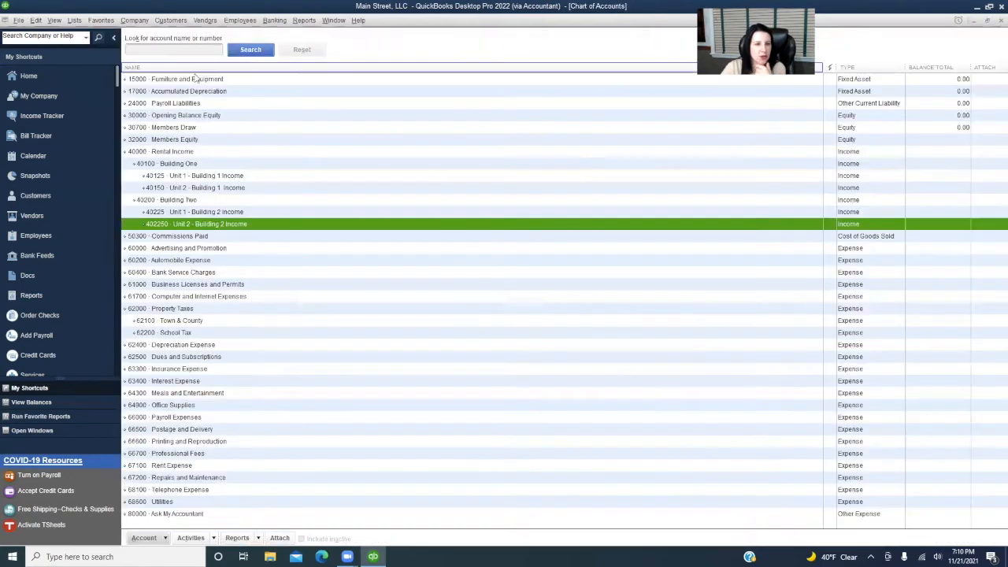
click(156, 153)
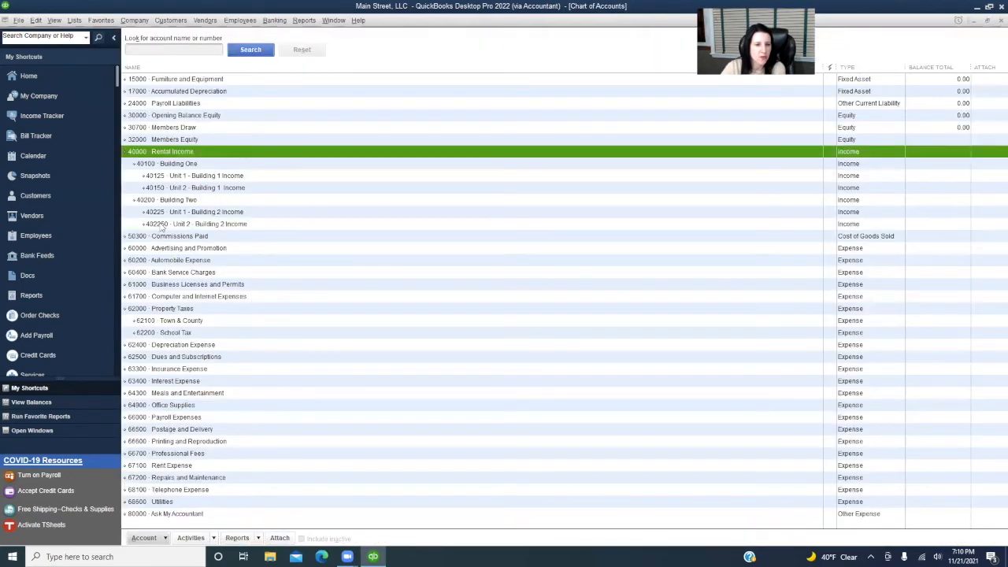
click(232, 164)
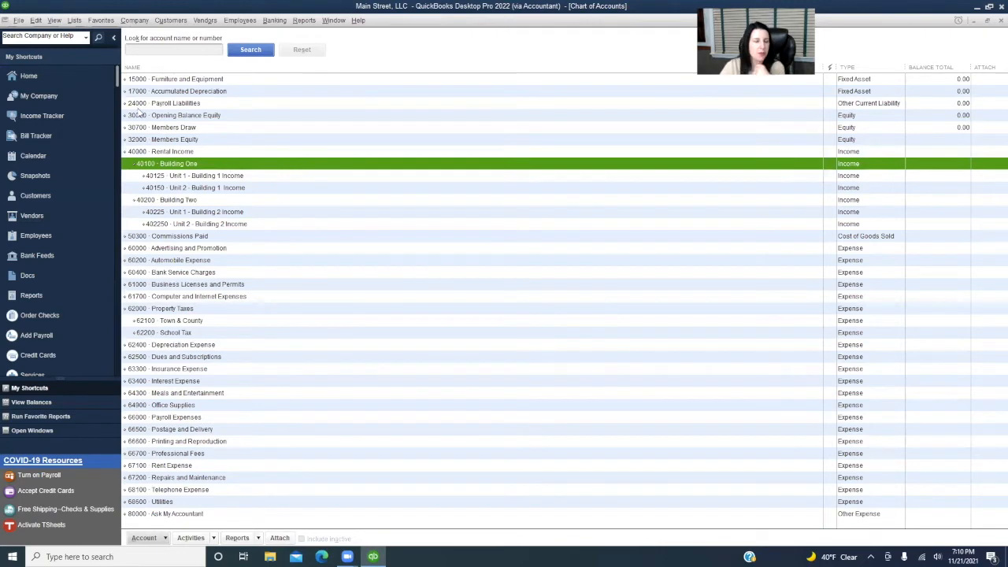
Step: Open the Item List and start a new Service item
click(74, 21)
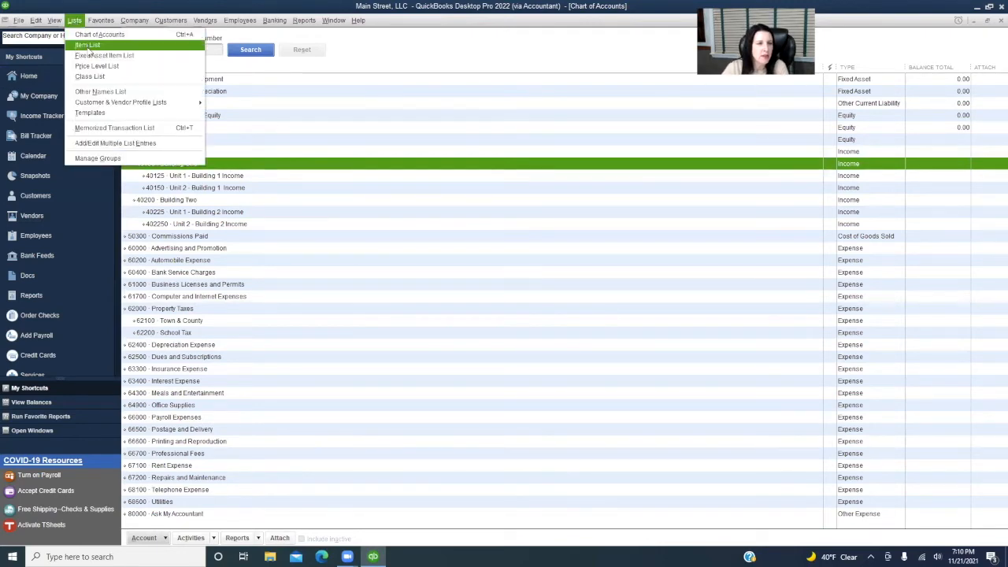
click(87, 45)
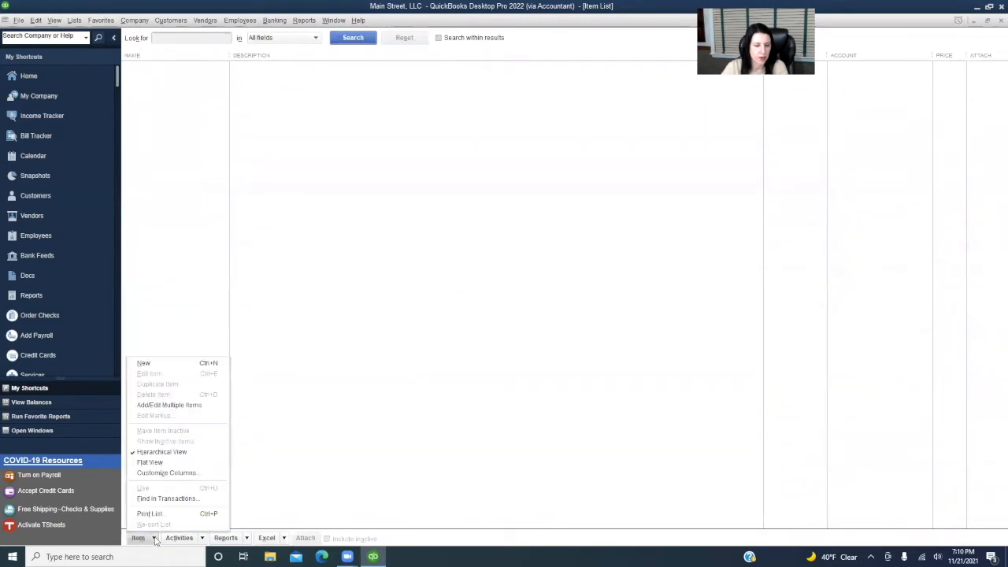
click(162, 363)
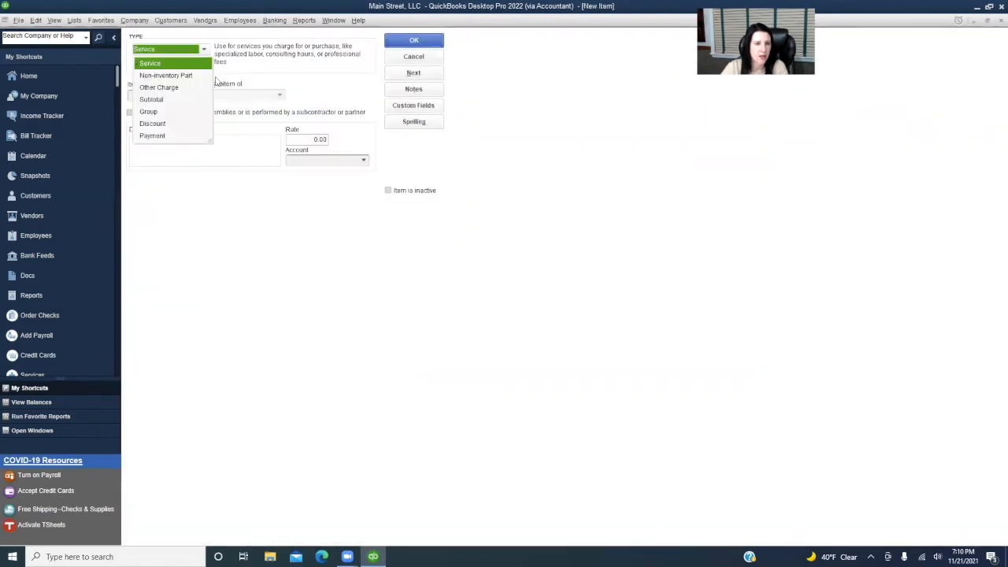
click(231, 76)
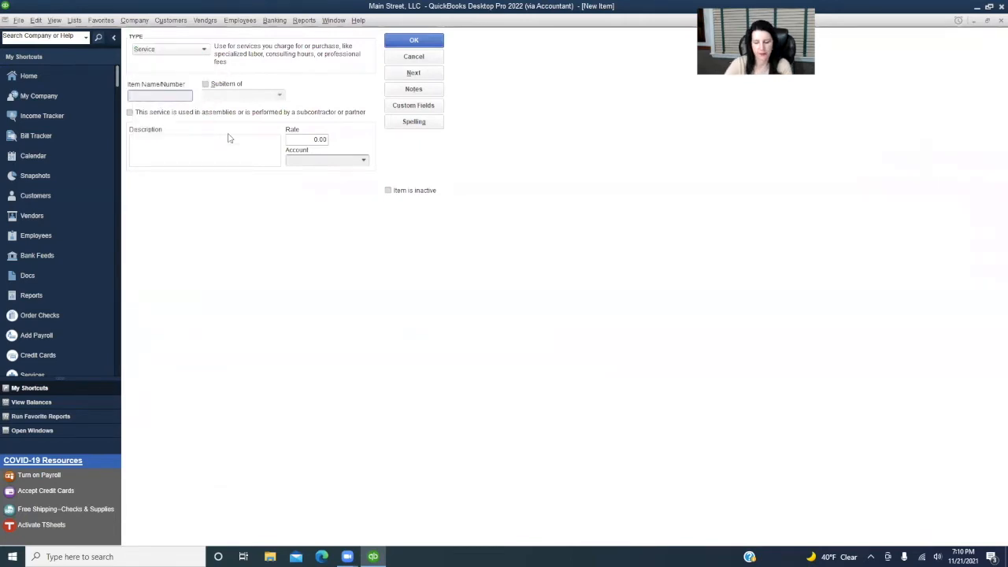
Step: Create item U1 - B1, Monthly Rent U1-B1, rate 1,500.00, posting to Unit 1 - Building 1 Income
text(U1 - B1)
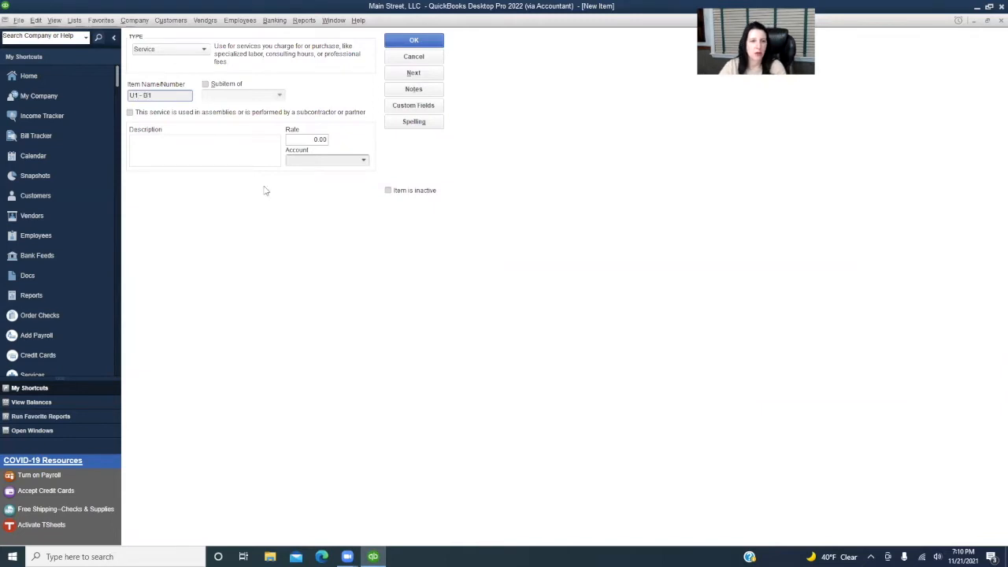
click(366, 160)
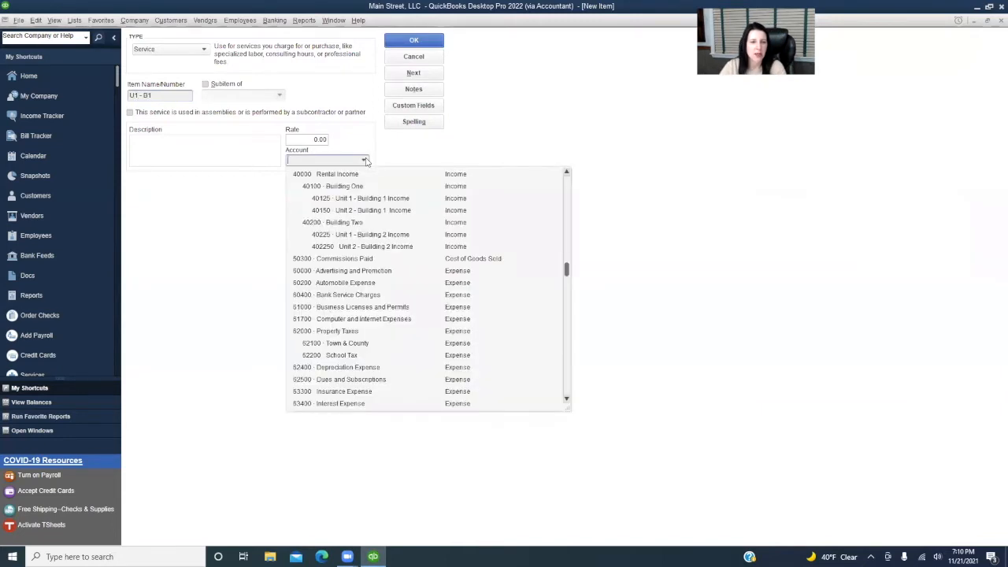
click(356, 201)
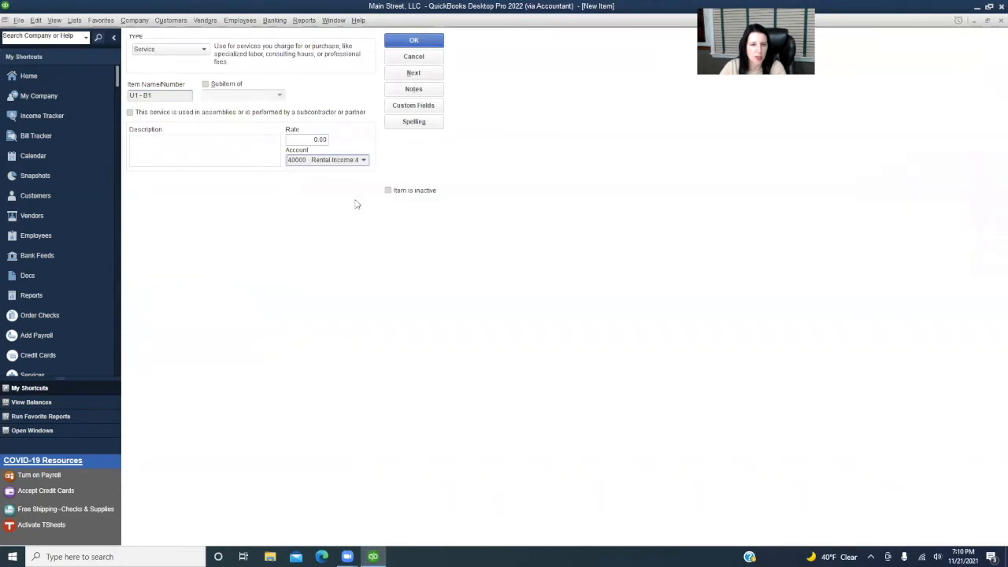
key(shift+Tab)
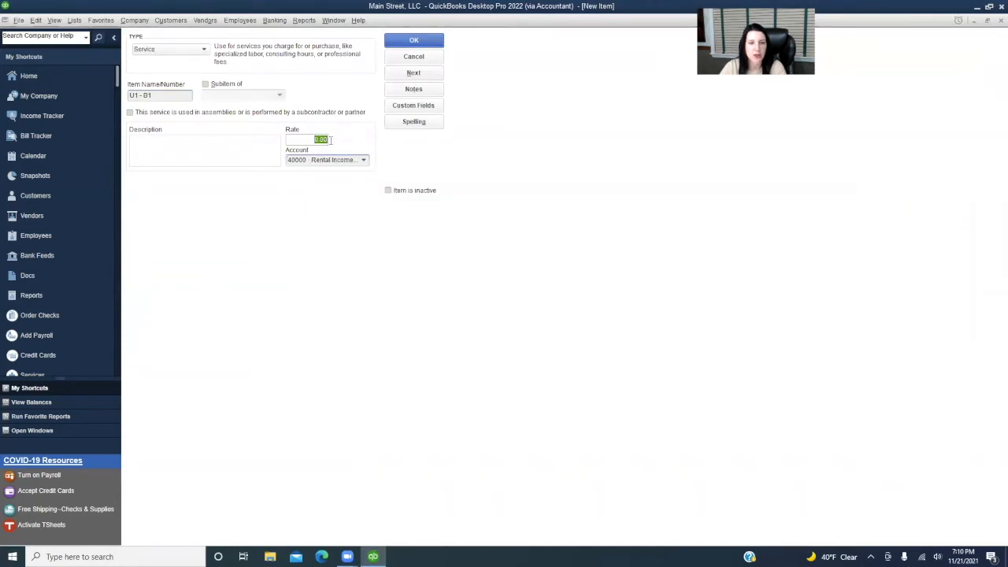
text(1500)
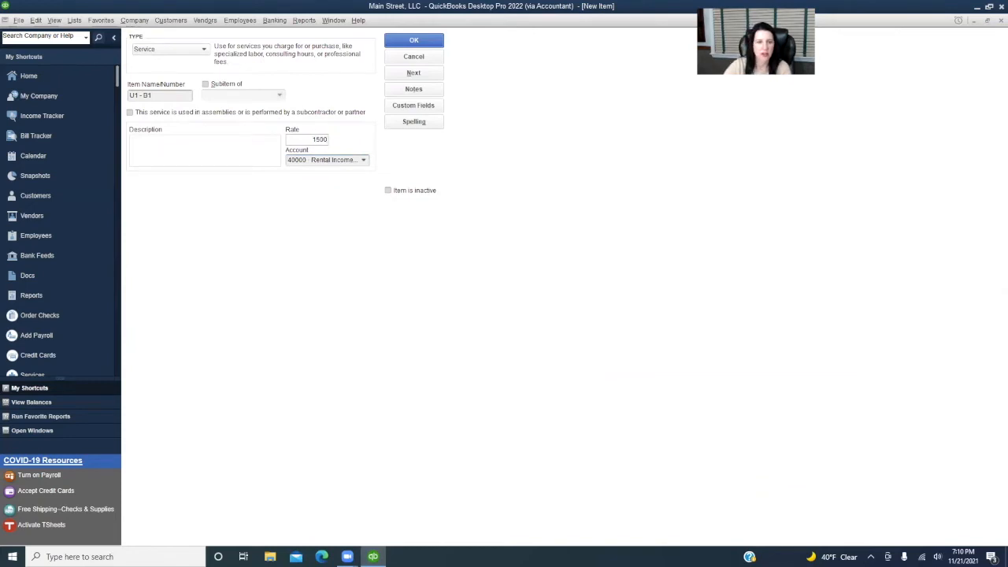
click(183, 143)
text(Monthly Rent U1-B1)
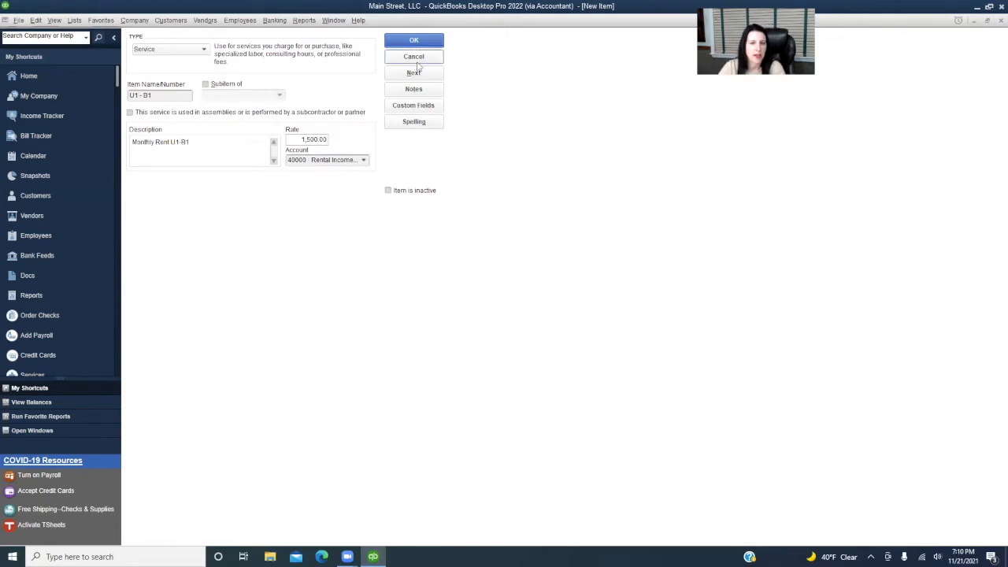
click(415, 42)
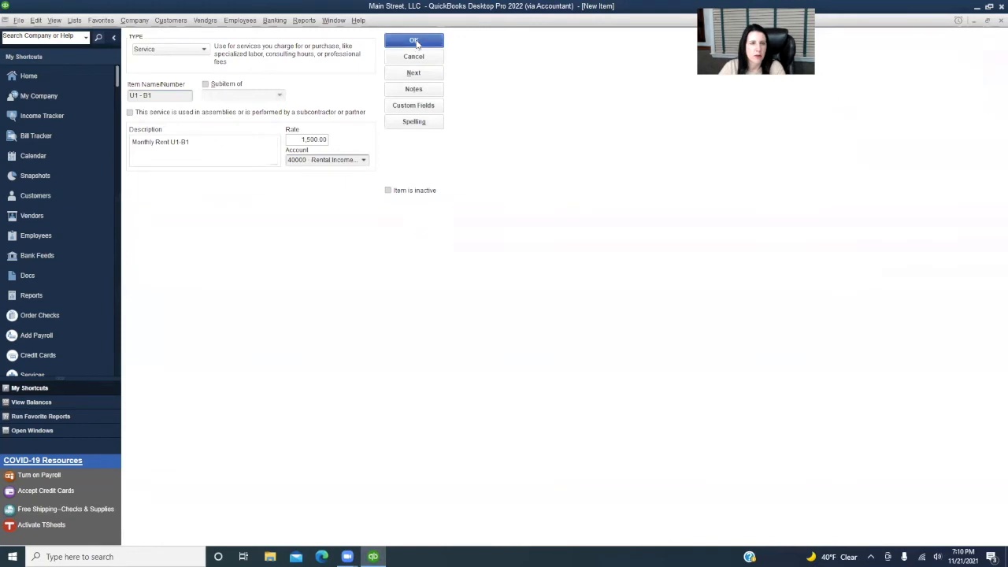
Step: Start a new Service item named U2- B1 posting to Unit 2 - Building 1 Income
click(140, 537)
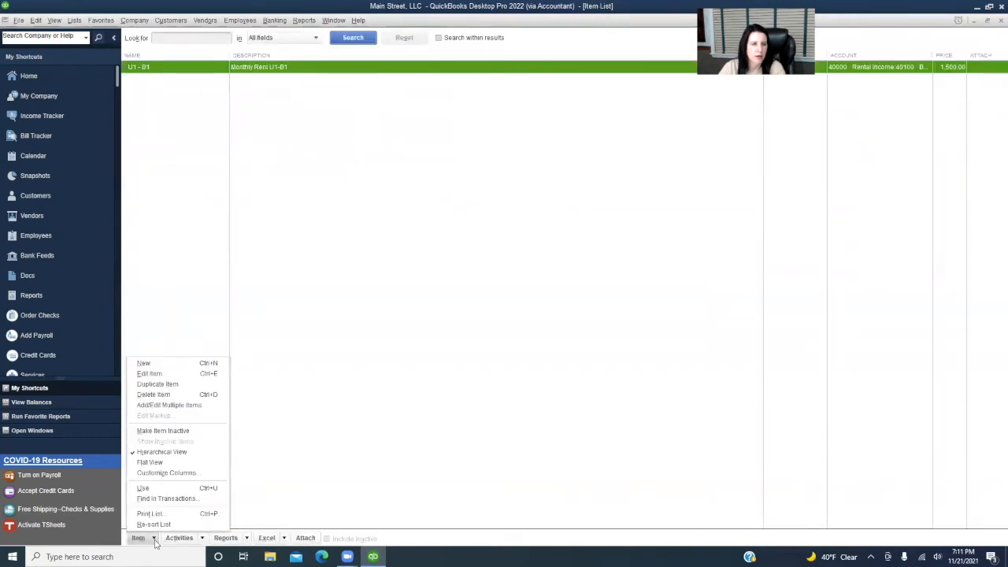
click(154, 364)
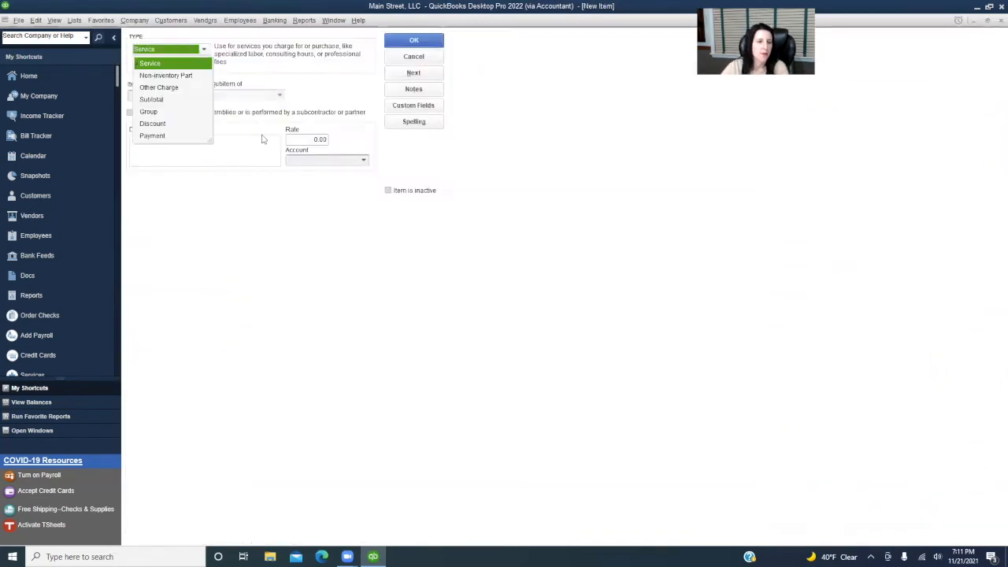
click(252, 72)
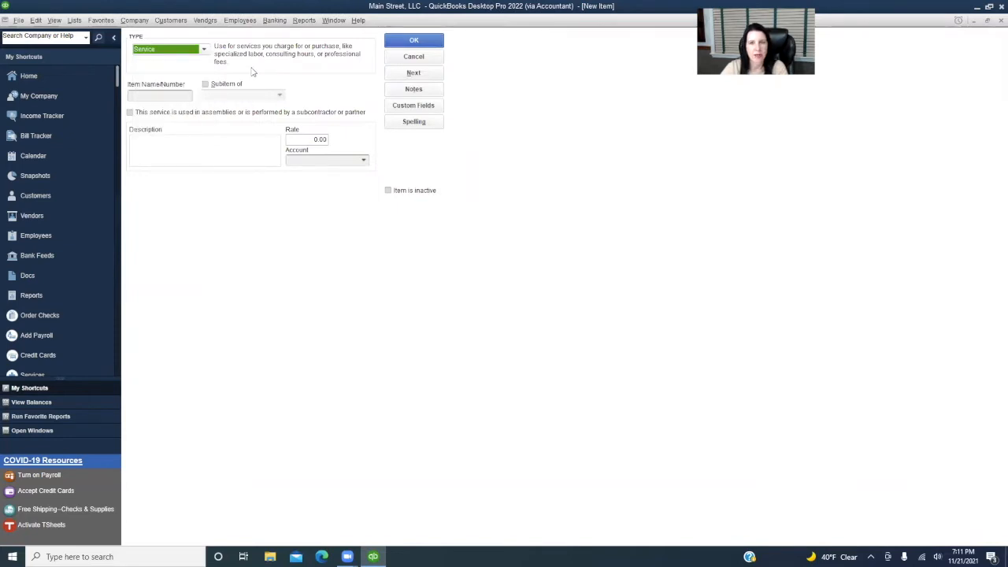
click(158, 94)
text(La)
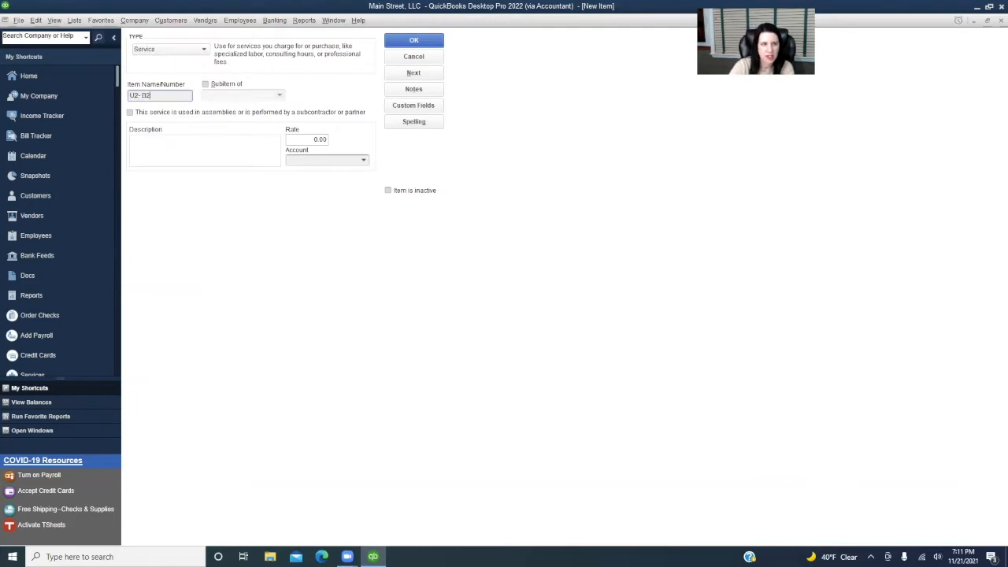
click(363, 160)
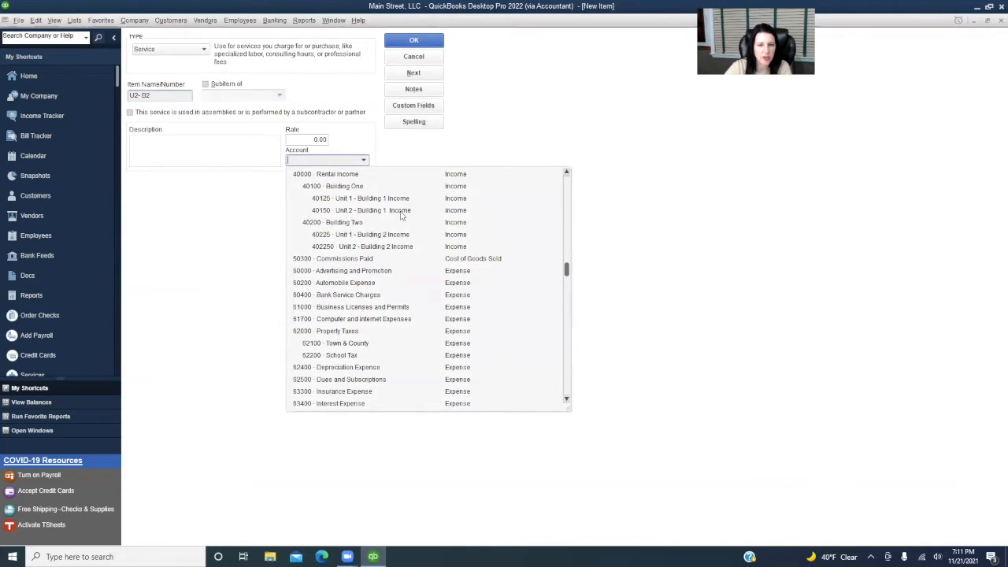
click(155, 95)
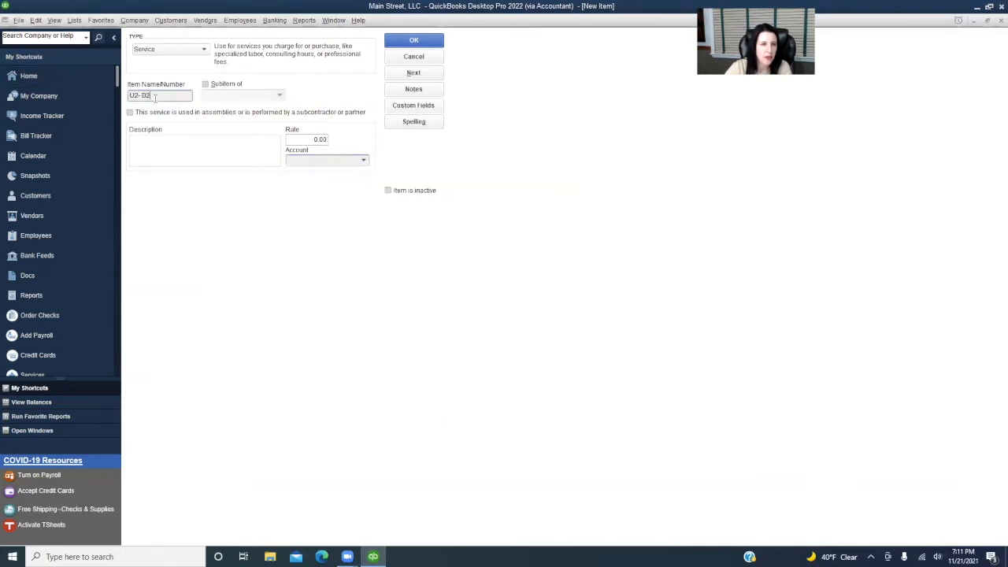
text(1)
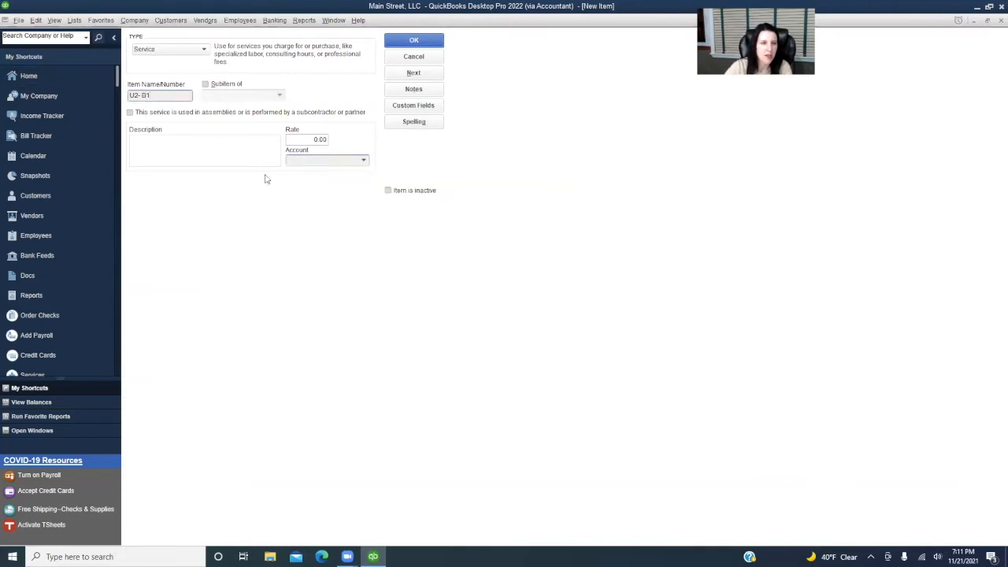
click(364, 159)
click(373, 212)
Step: Give U2- B1 description 'Unit 2 Building 1' and rate 1,800.00, then save it with Next
click(143, 139)
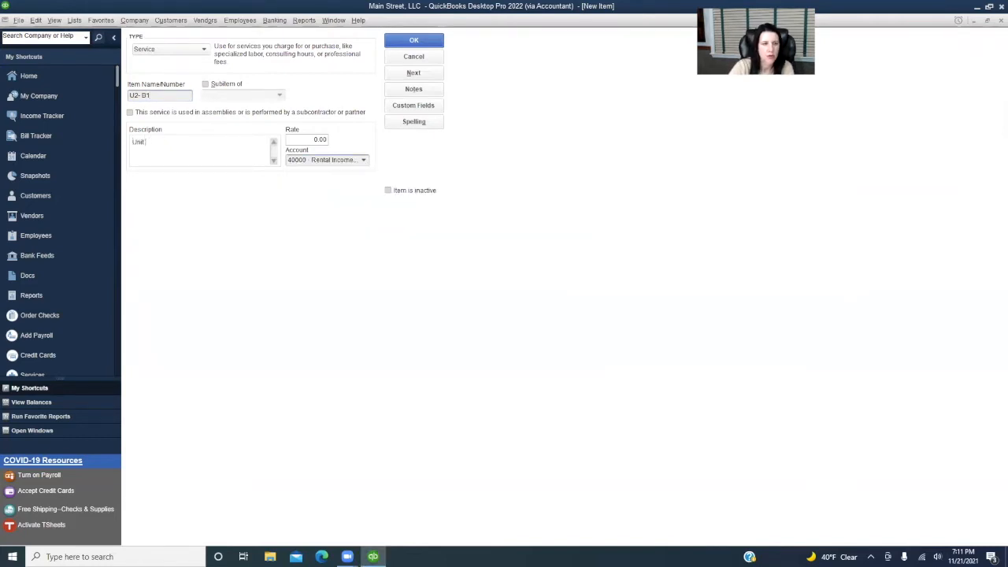
text(Unit 2 Building 1)
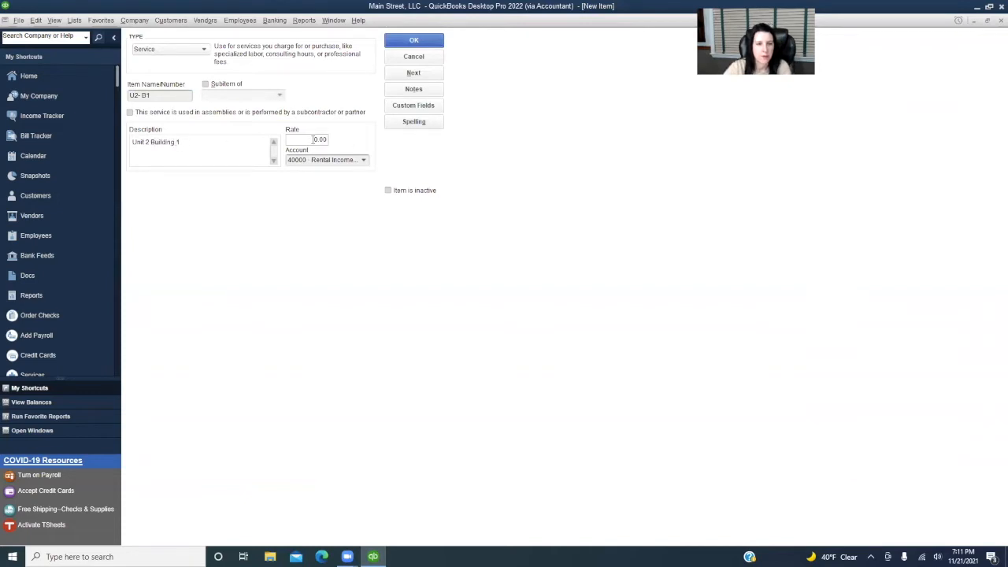
click(312, 140)
text(1800)
key(Tab)
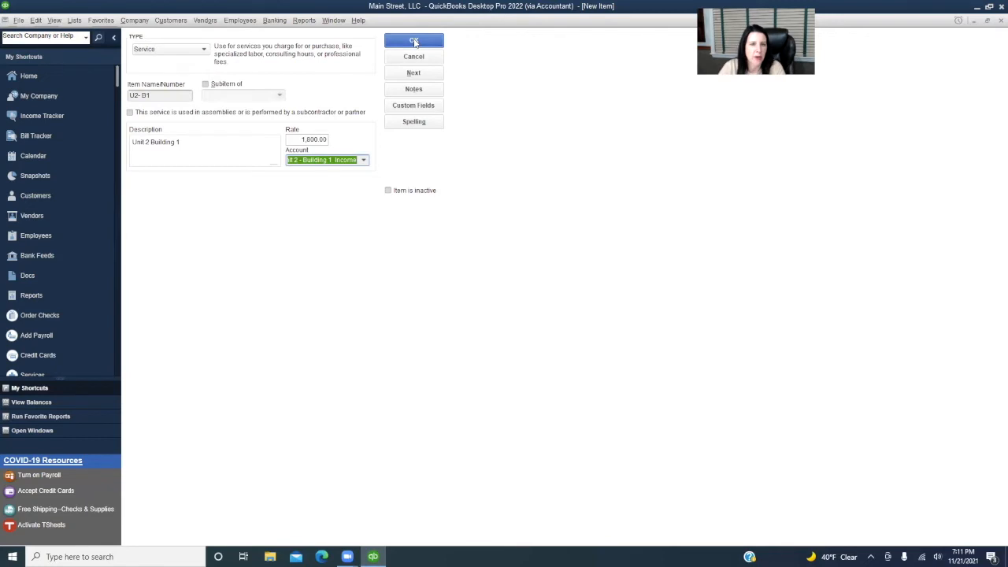
click(413, 73)
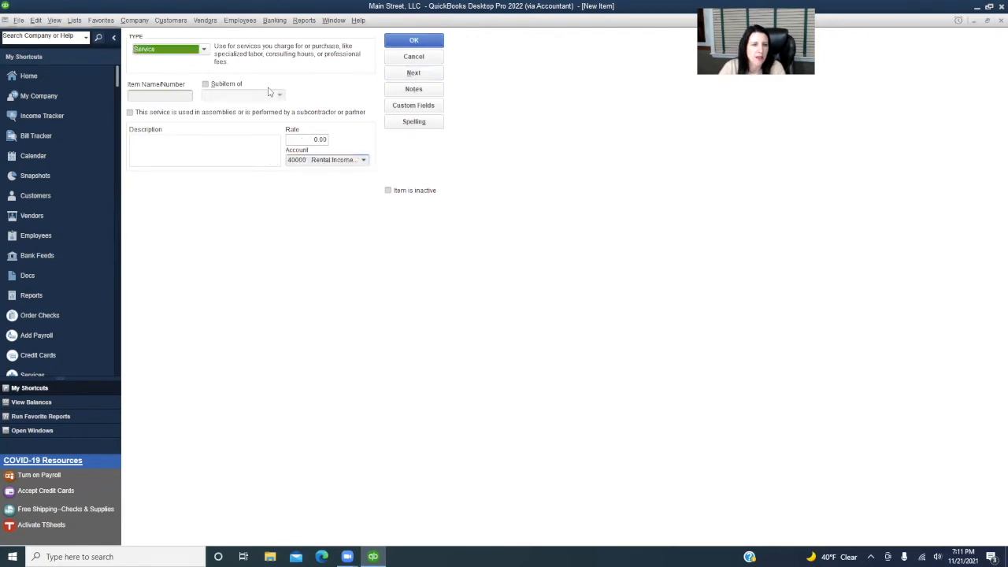
Step: Create service item Unit 1 - B2 posting to Unit 1 - Building 2 Income
click(159, 95)
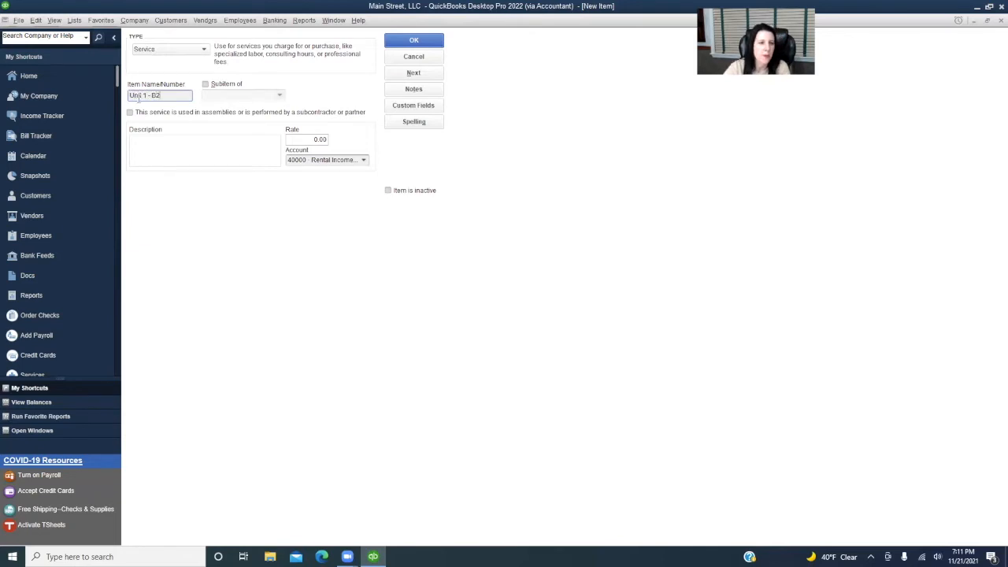
click(363, 160)
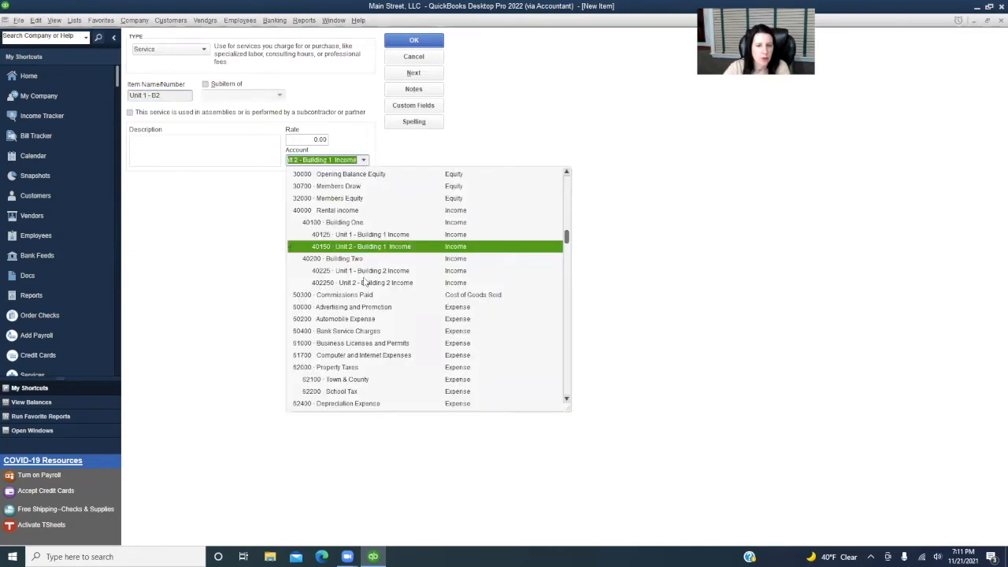
click(367, 246)
click(167, 140)
text(Unit 1 - Building 2)
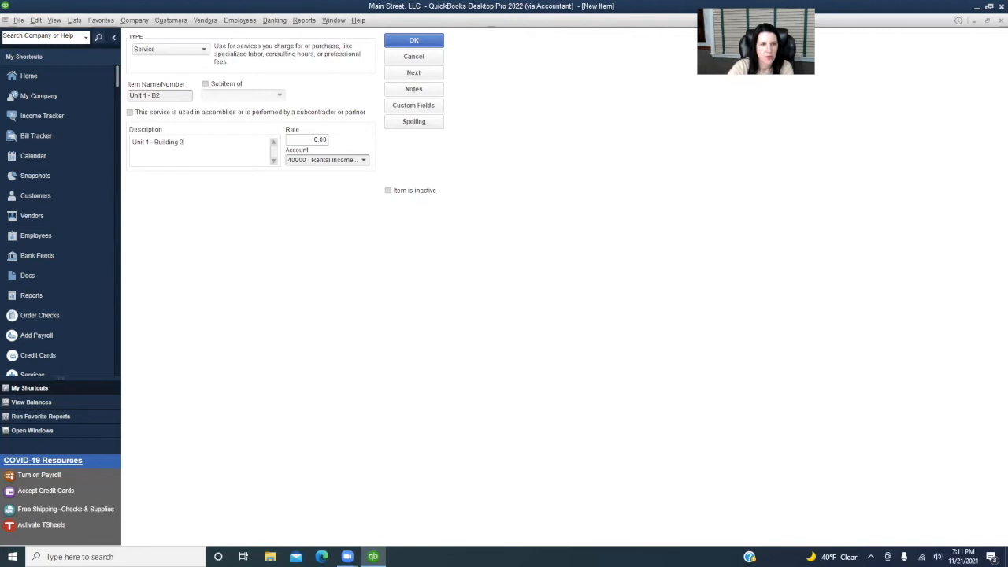
click(413, 74)
Step: Create service item U2 - B2, description 'Unit 2 - Building 2', posting to Unit 2 - Building 2 Income
click(150, 95)
text(Un)
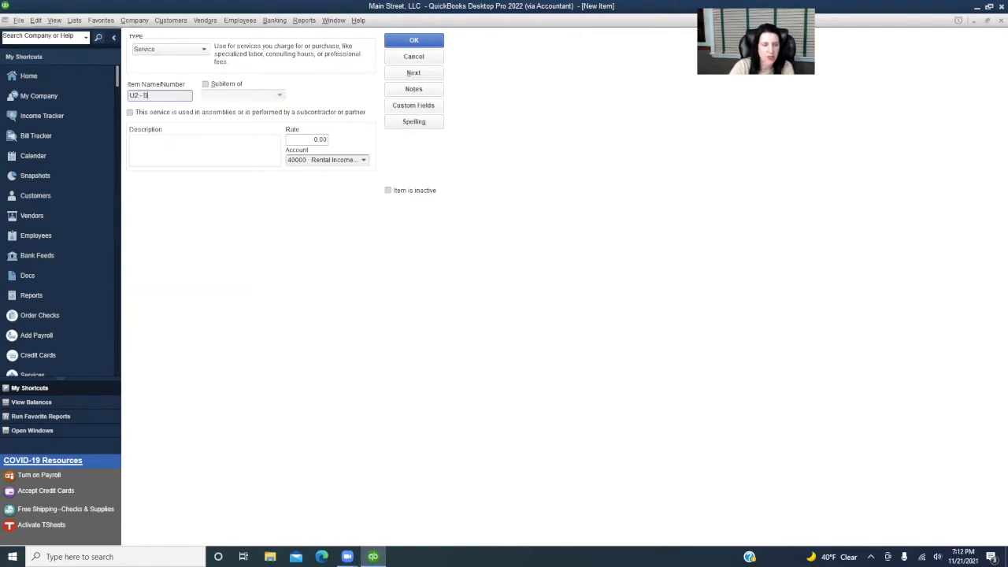
click(362, 161)
click(354, 259)
click(189, 135)
text(Unit 2 )
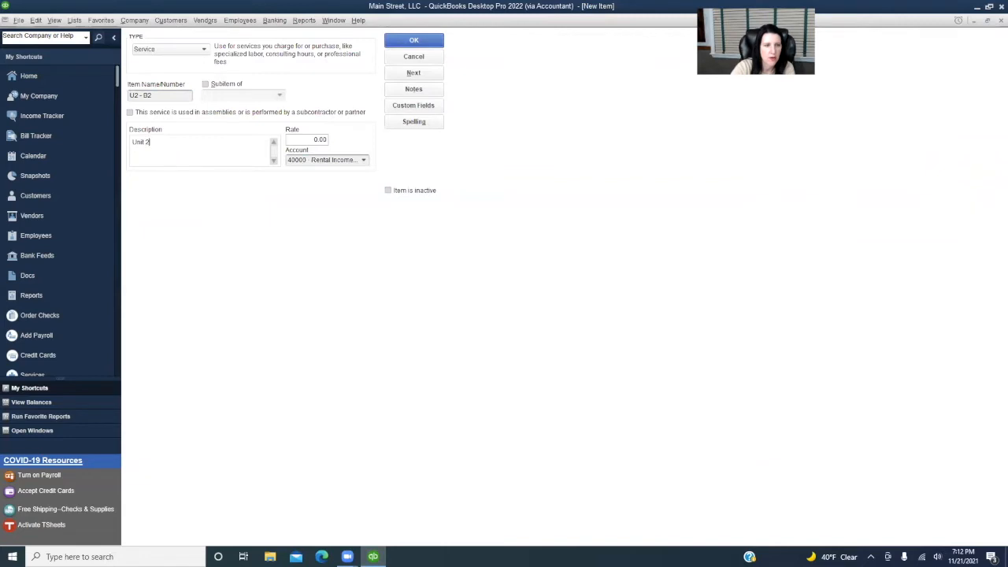
text(- Building 2)
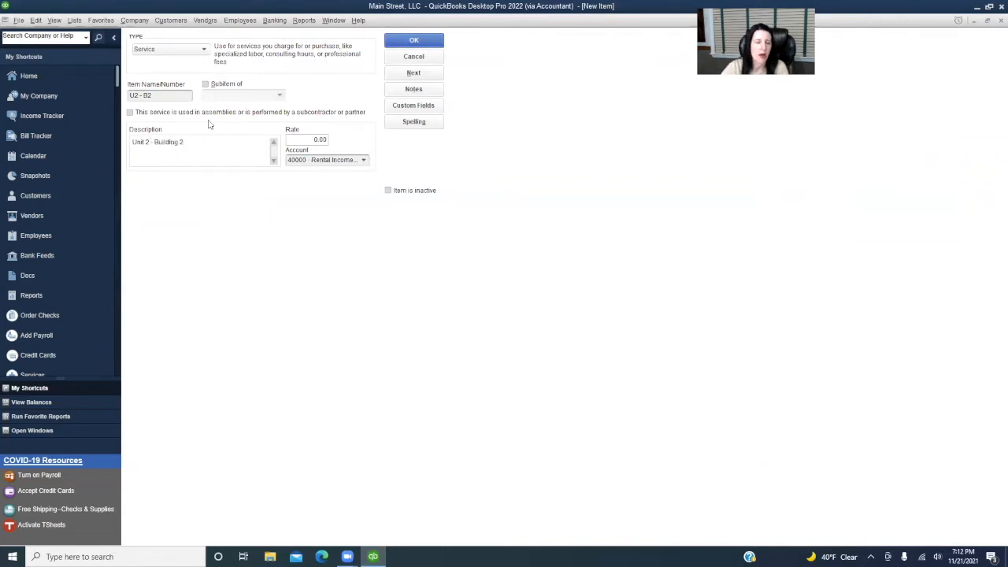
click(414, 41)
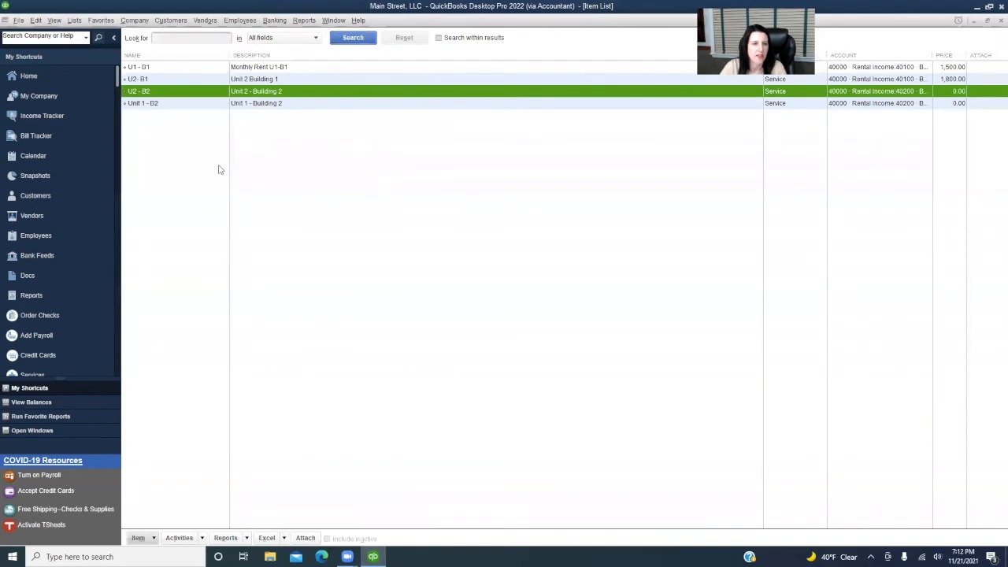
Step: Rename item Unit 1 - B2 to U1 - B2, then bring up the Chart of Accounts with Ctrl+A
click(173, 105)
right_click(173, 104)
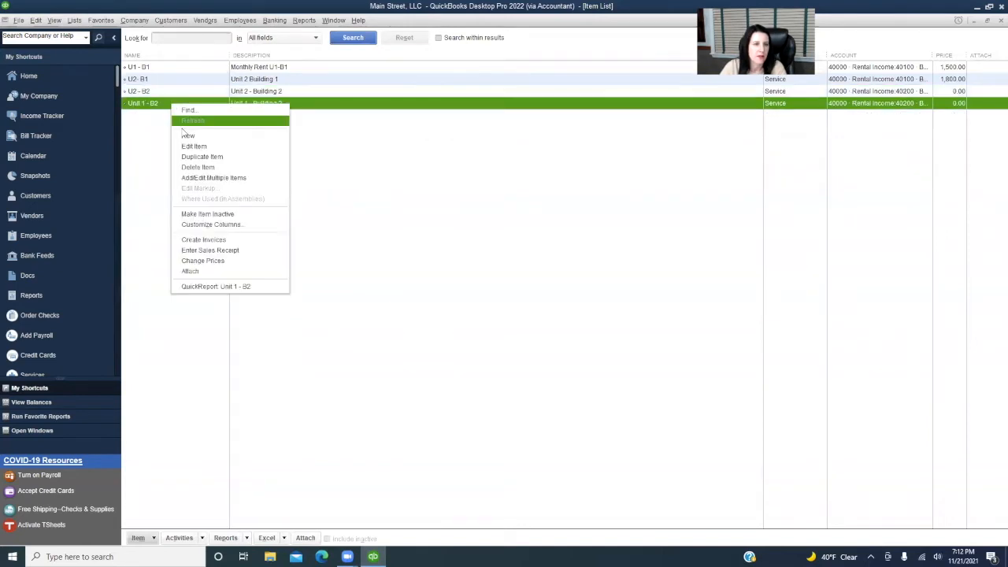
click(199, 149)
click(140, 95)
key(BackSpace)
key(BackSpace)
key(BackSpace)
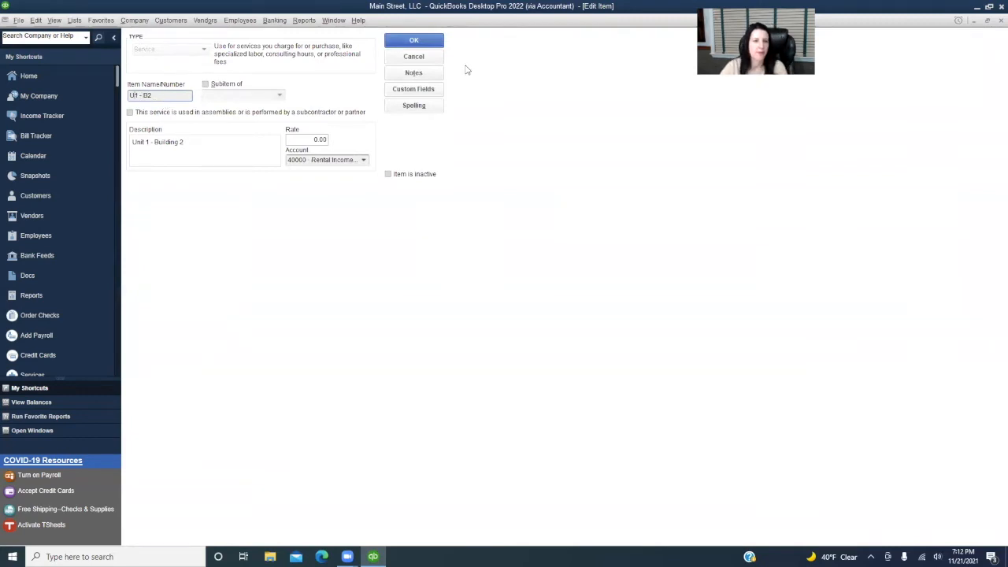
click(417, 41)
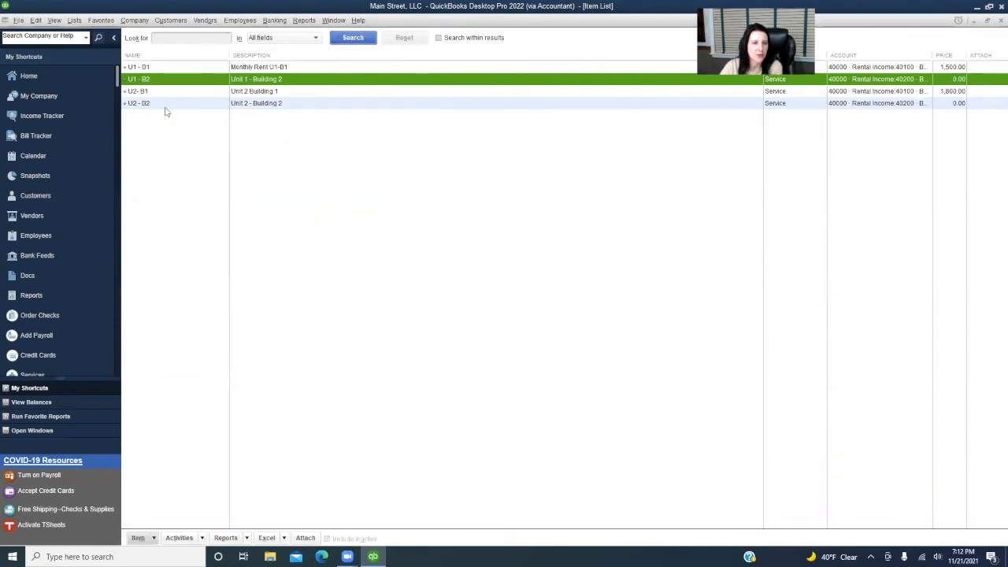
key(ctrl+a)
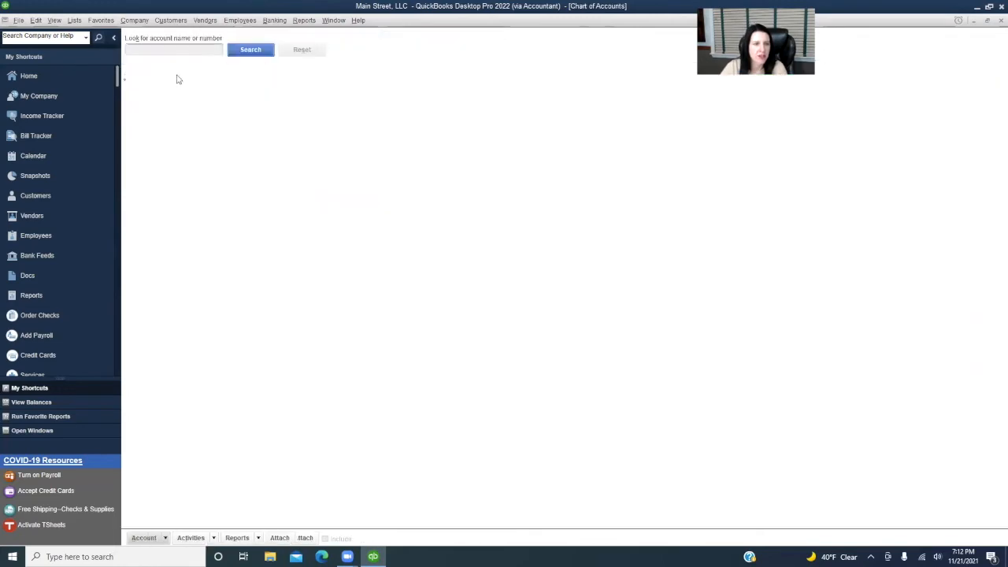
Step: Open the Customer Center, narrow the name column, and browse the Transactions and Customers tabs
click(171, 22)
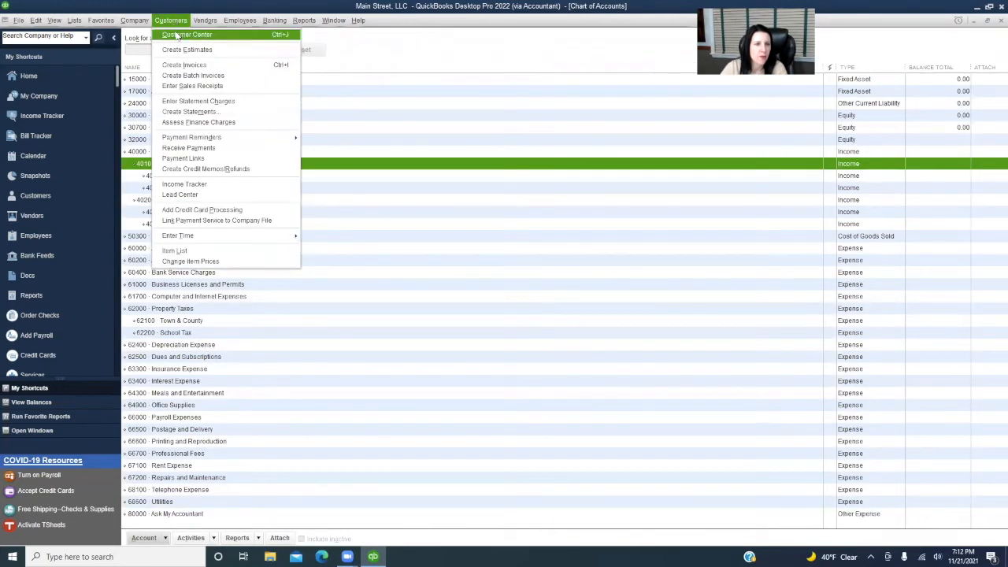
click(178, 35)
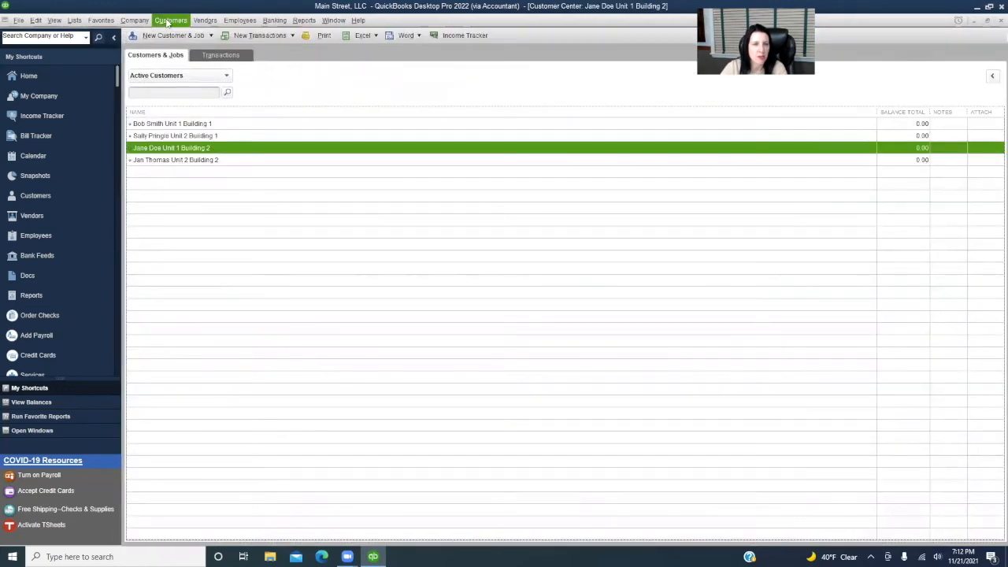
drag(875, 111, 285, 111)
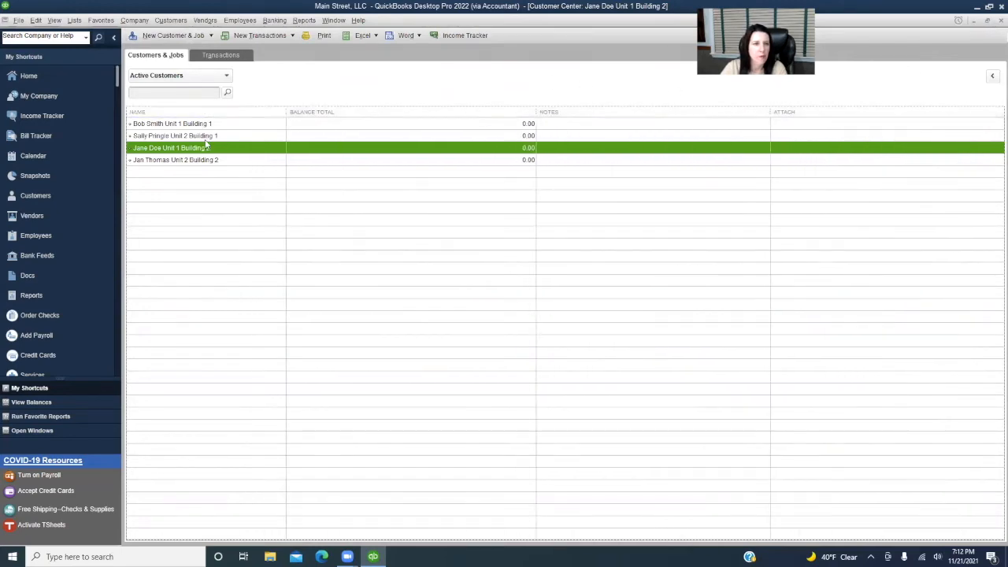
click(185, 124)
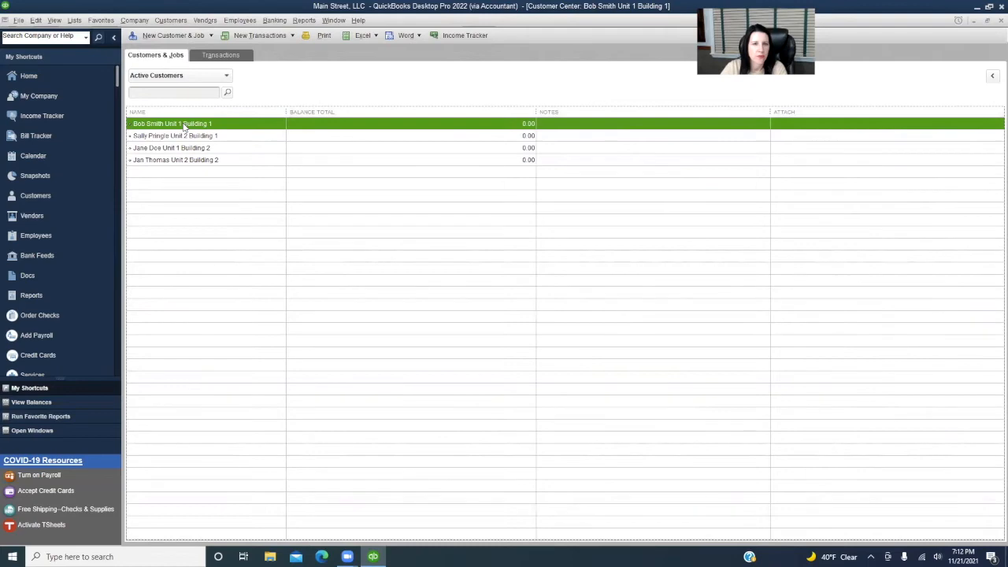
click(220, 55)
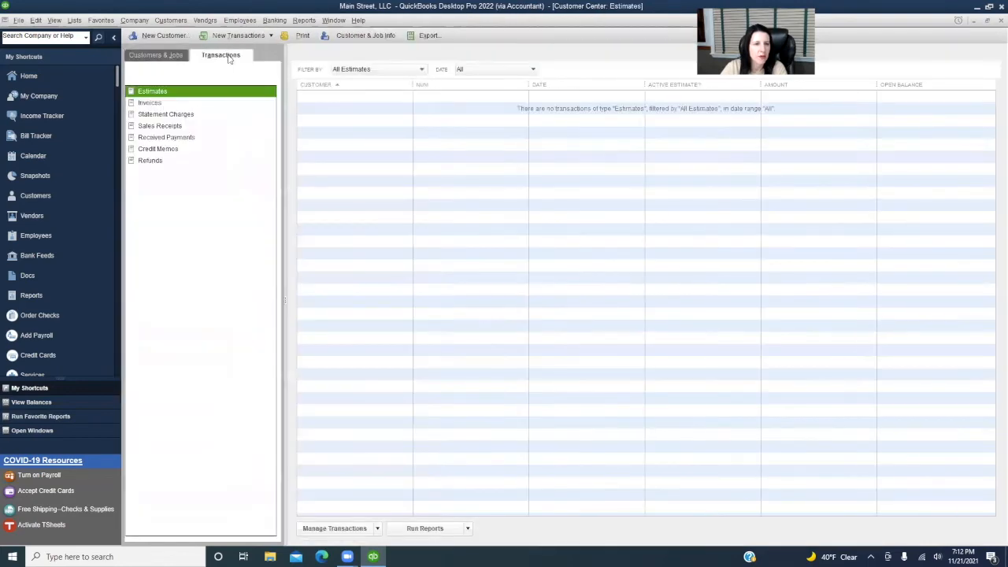
click(155, 55)
Step: Close the Chart of Accounts and Customer Center windows with Esc
key(ctrl+a)
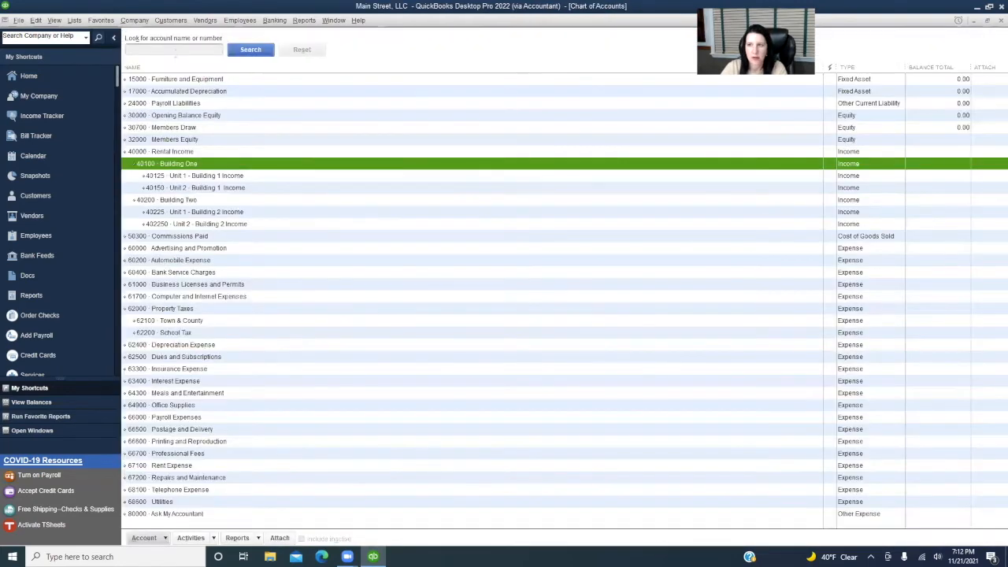
key(Escape)
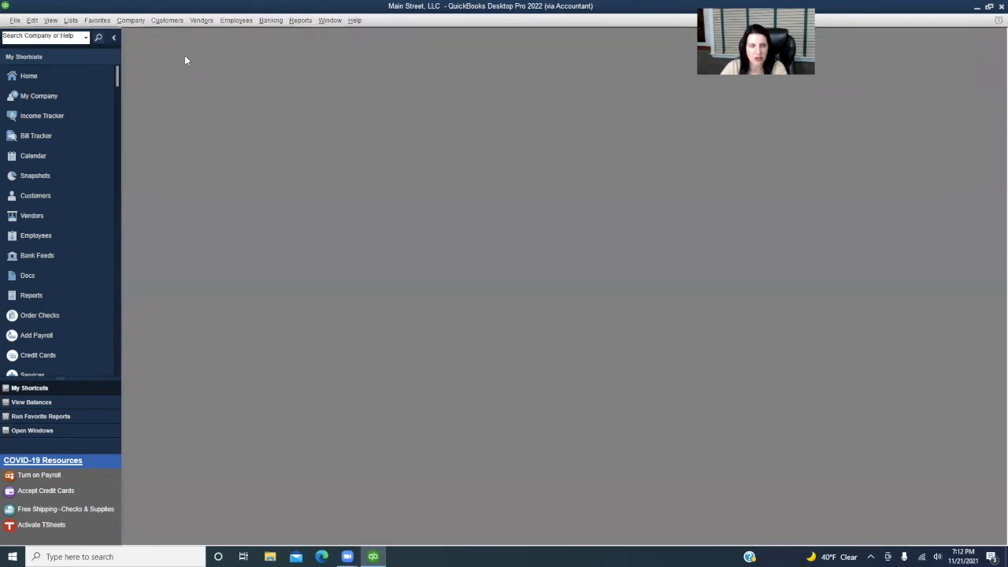
click(135, 24)
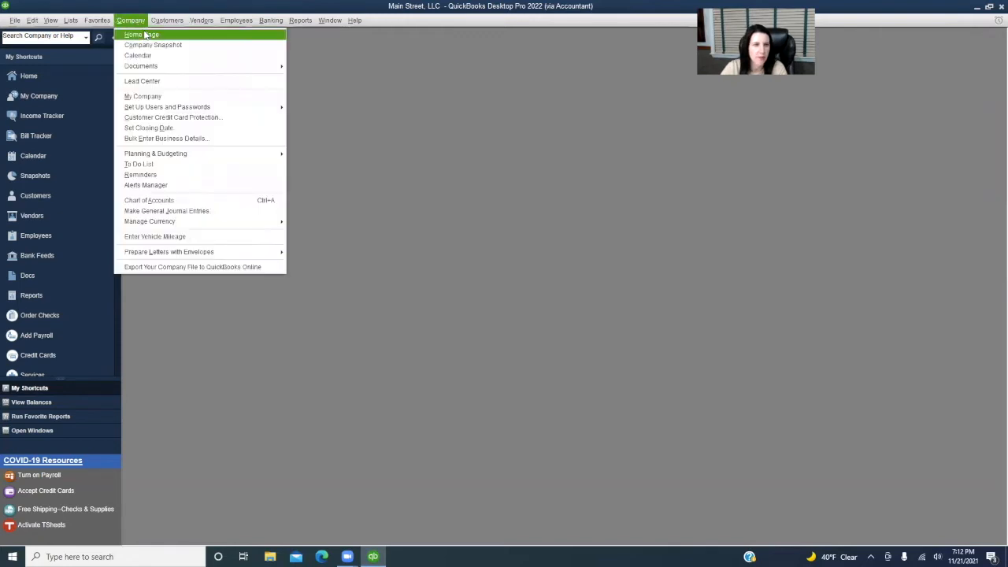
Step: Reopen the Customer Center and display the Unit 1 Building 1 customer's information panel
mouse_move(154, 109)
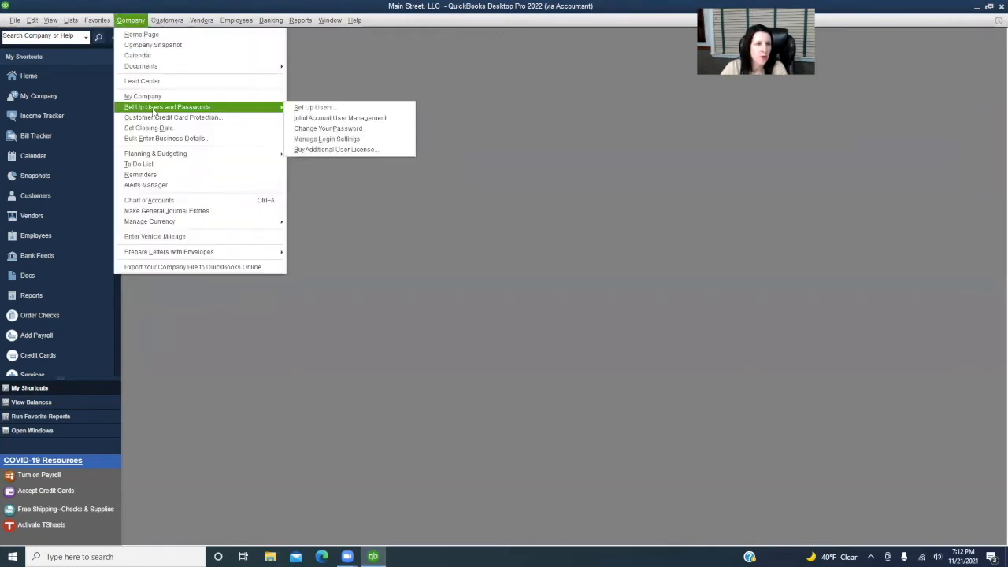
mouse_move(167, 21)
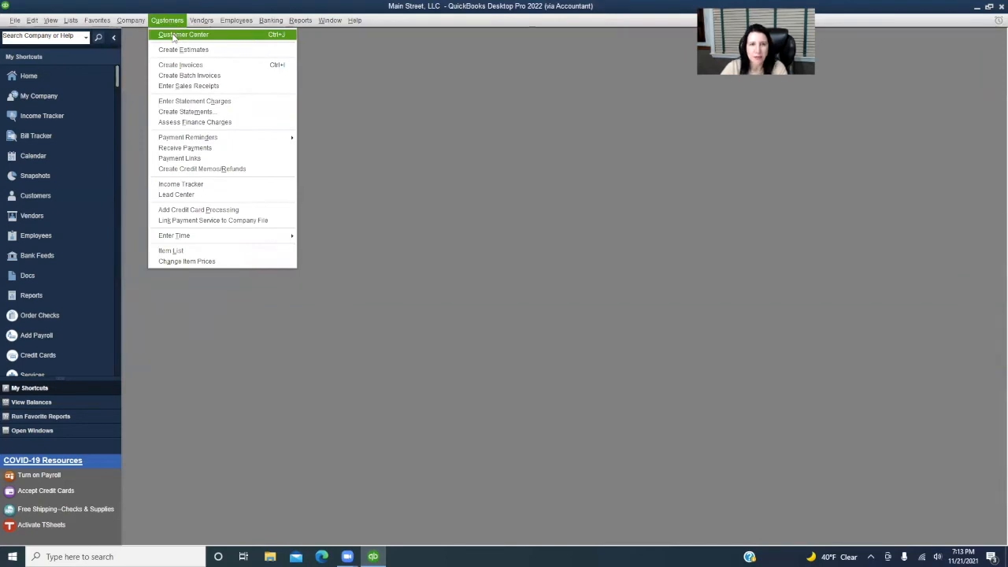
click(174, 35)
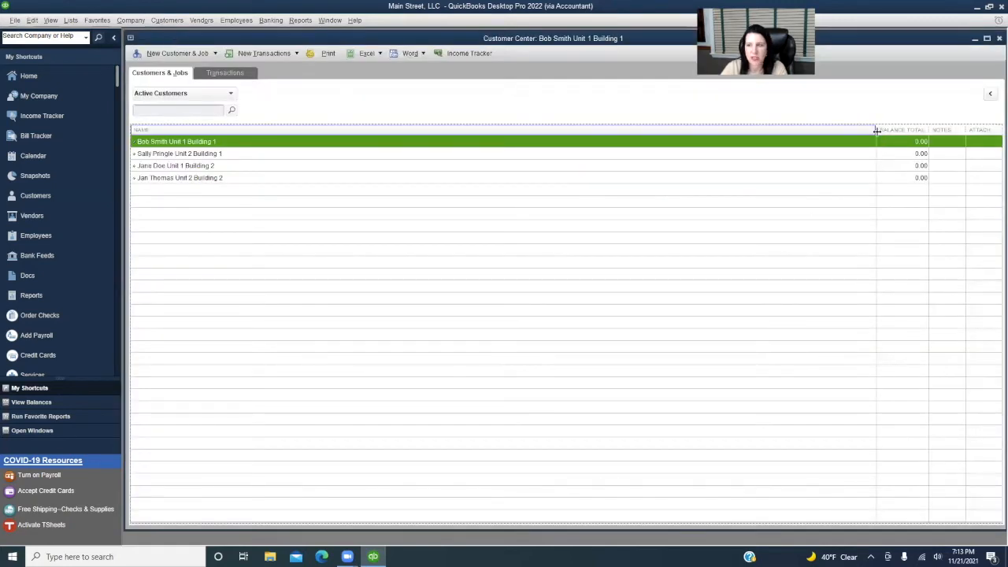
click(990, 93)
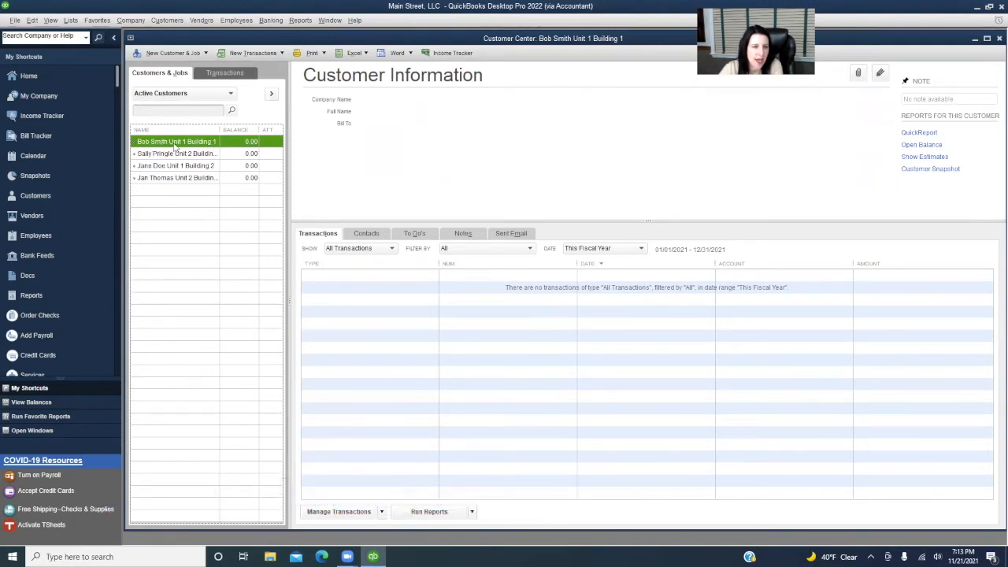
click(257, 54)
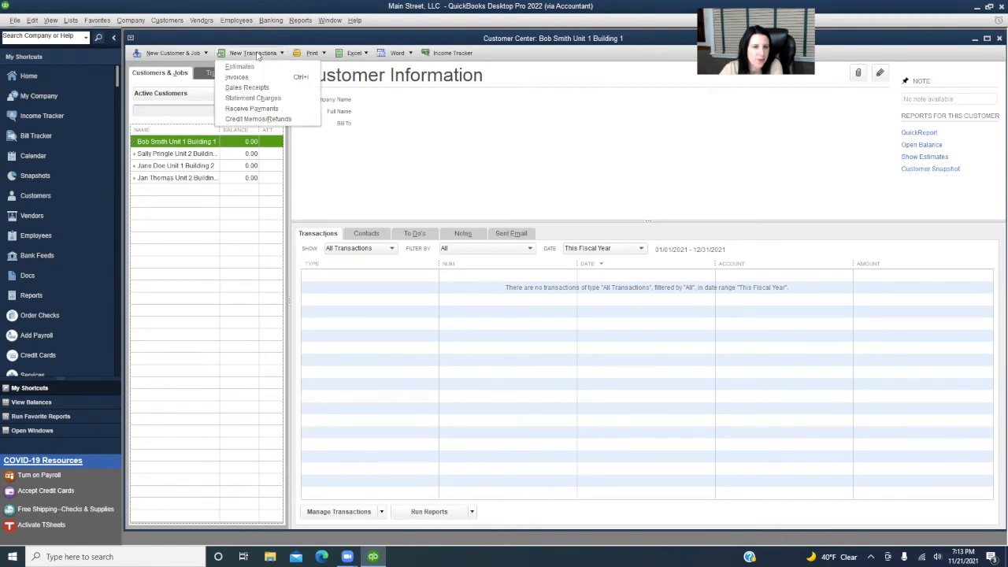
Step: Start a maximized new invoice for the Unit 1 Building 1 tenant customer
click(236, 77)
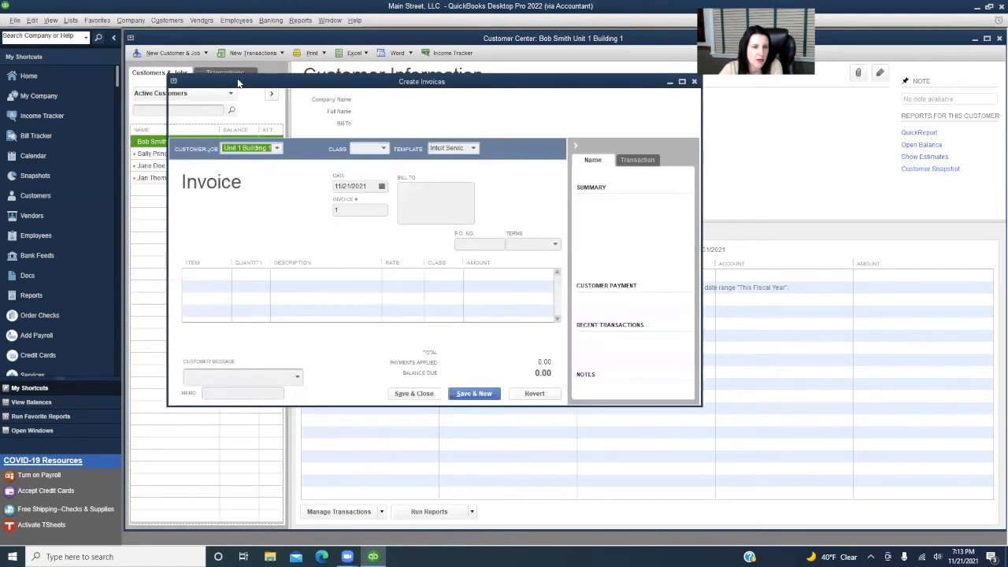
click(682, 81)
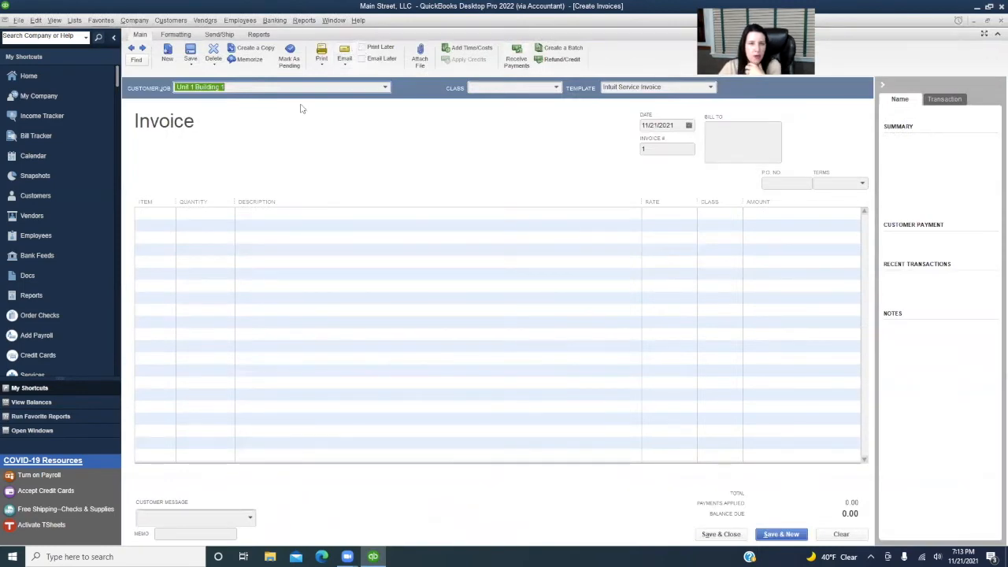
click(385, 88)
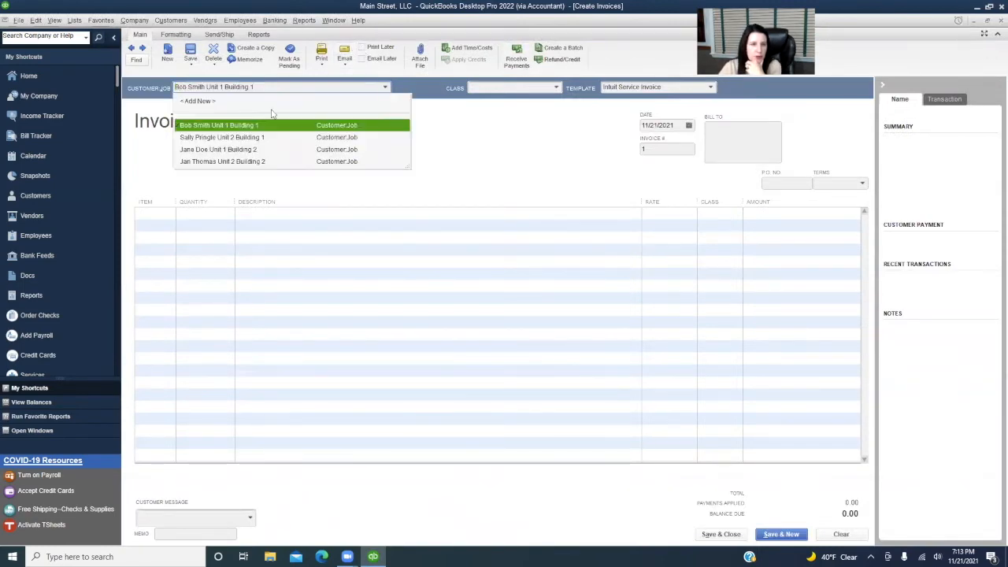
click(453, 137)
Step: Create a new parent class named 'Building 1' from the invoice's class list
click(557, 87)
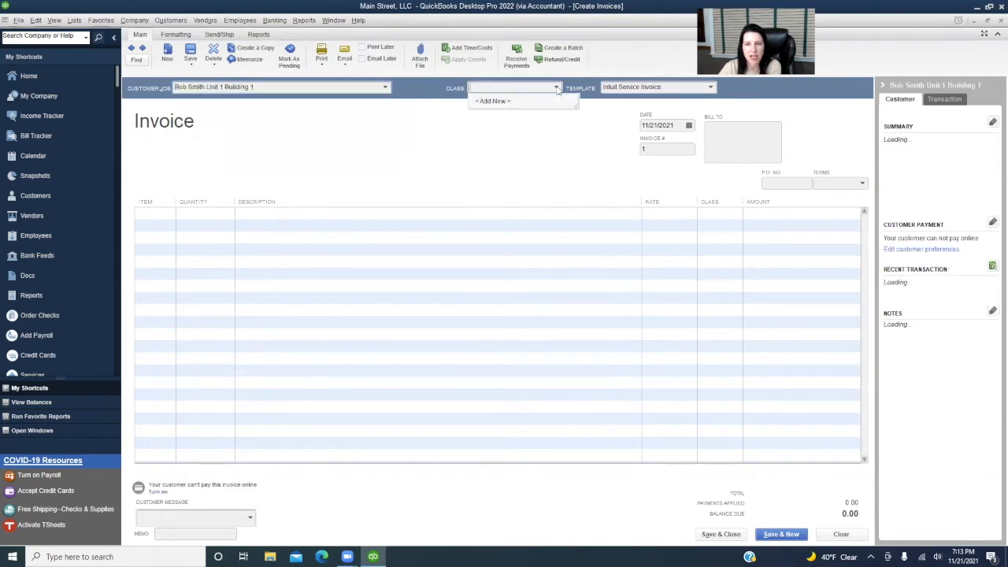
click(492, 101)
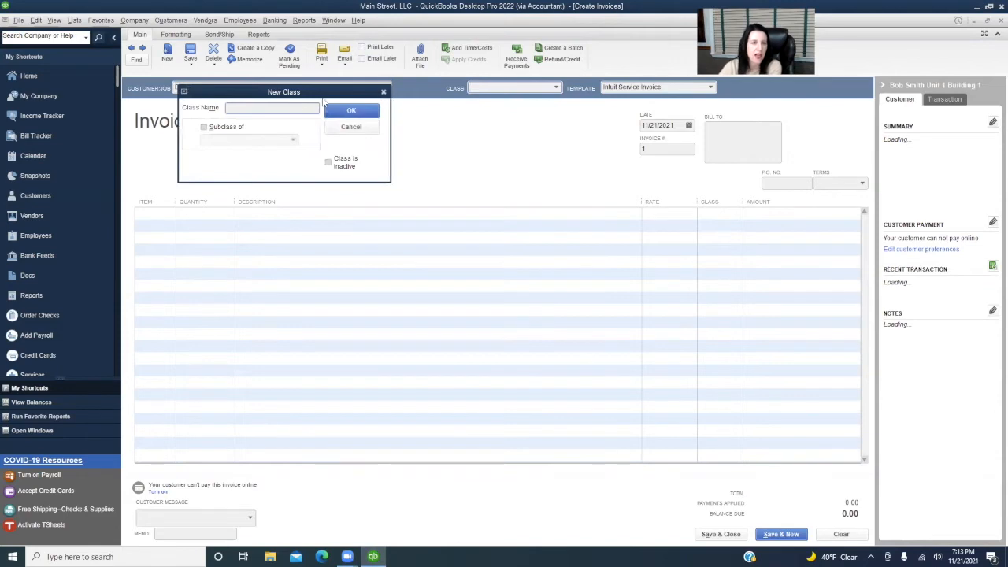
click(205, 127)
click(291, 141)
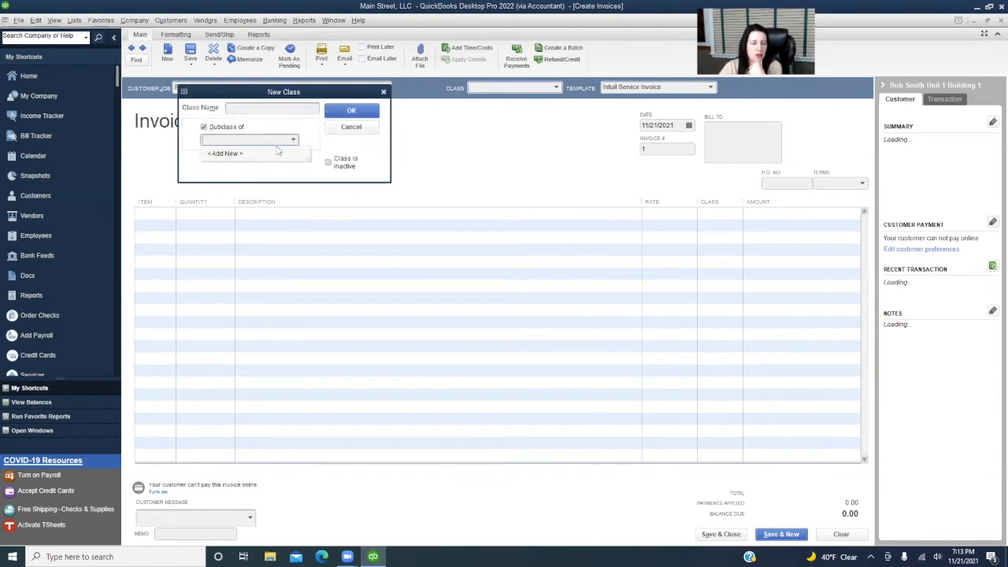
click(227, 153)
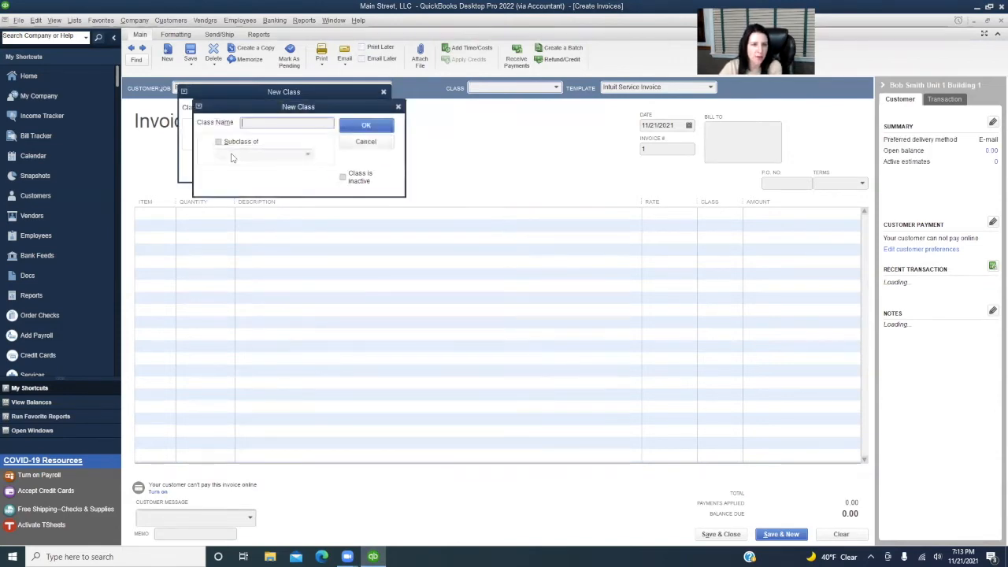
text(Building 1)
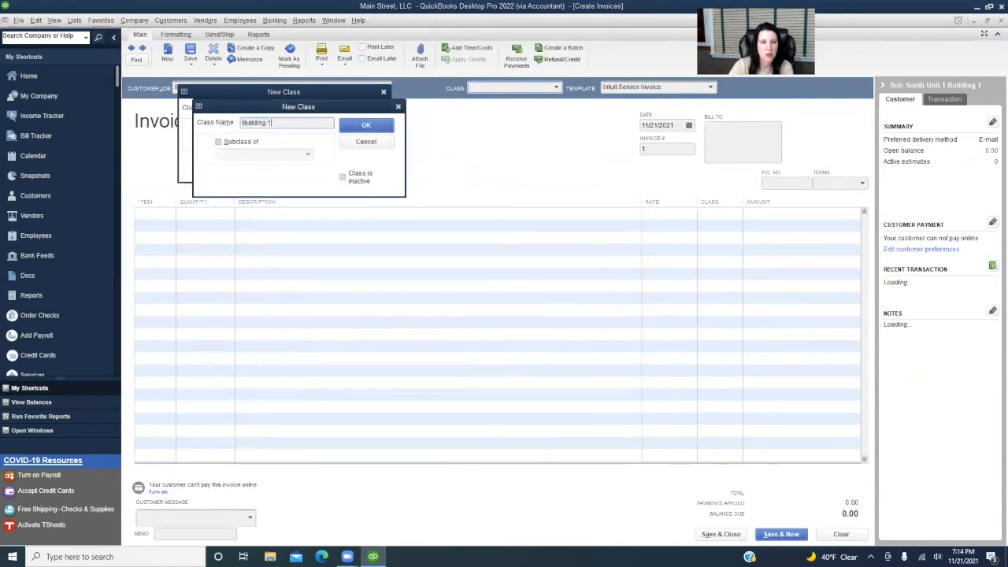
click(364, 126)
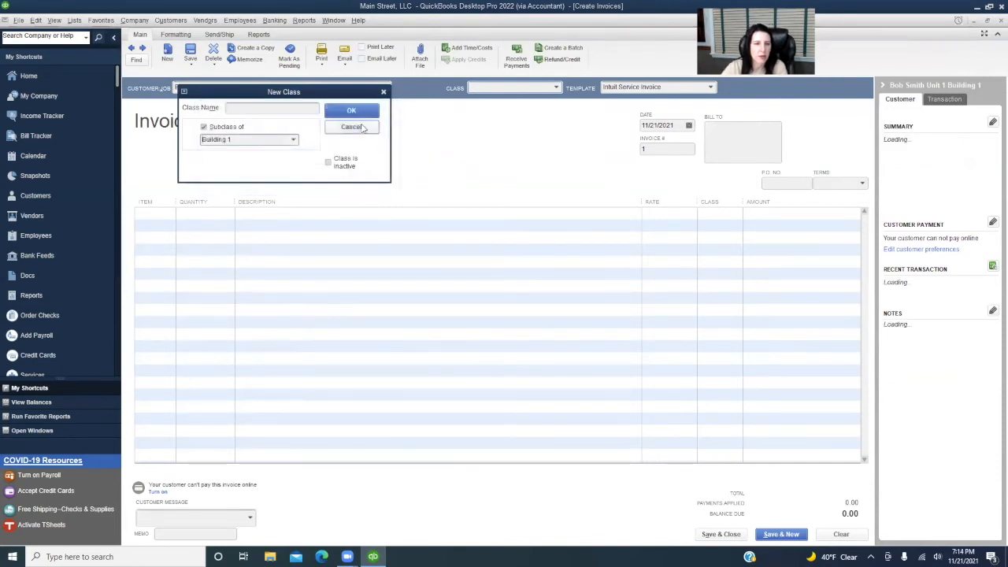
Step: Add subclass 'B1 - Unit 1' under Building 1 and apply it to the invoice
click(242, 107)
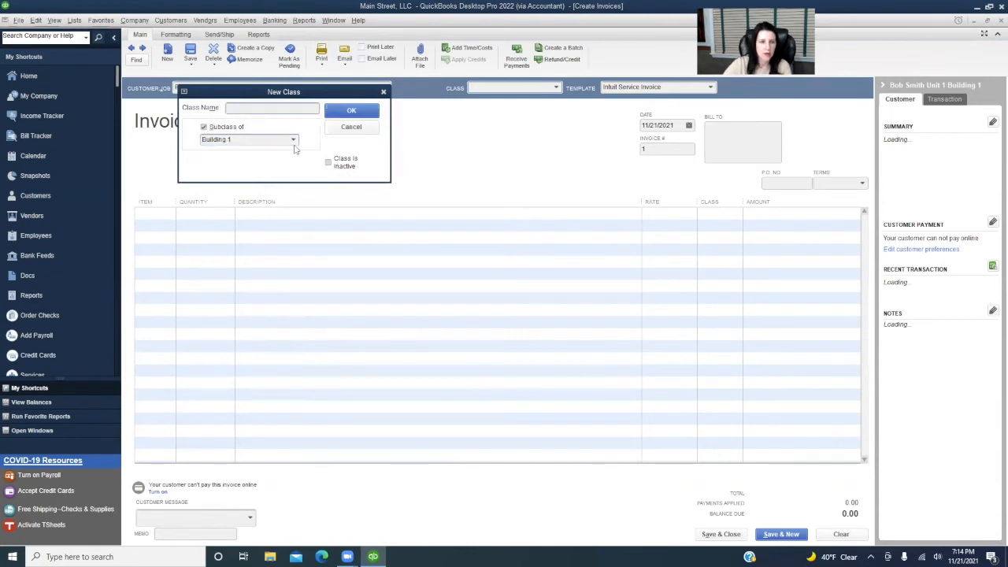
text(B1)
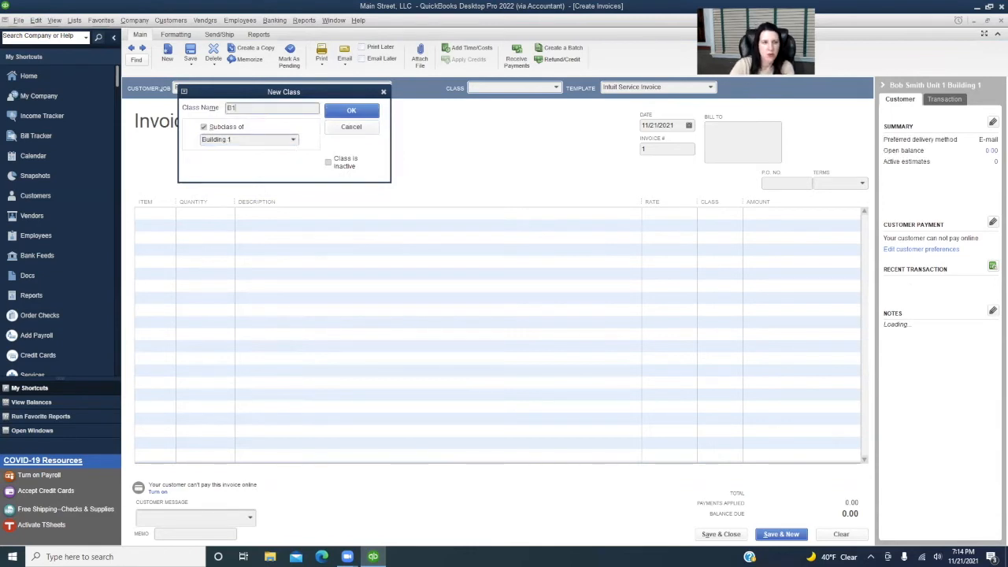
text( - Unit 1)
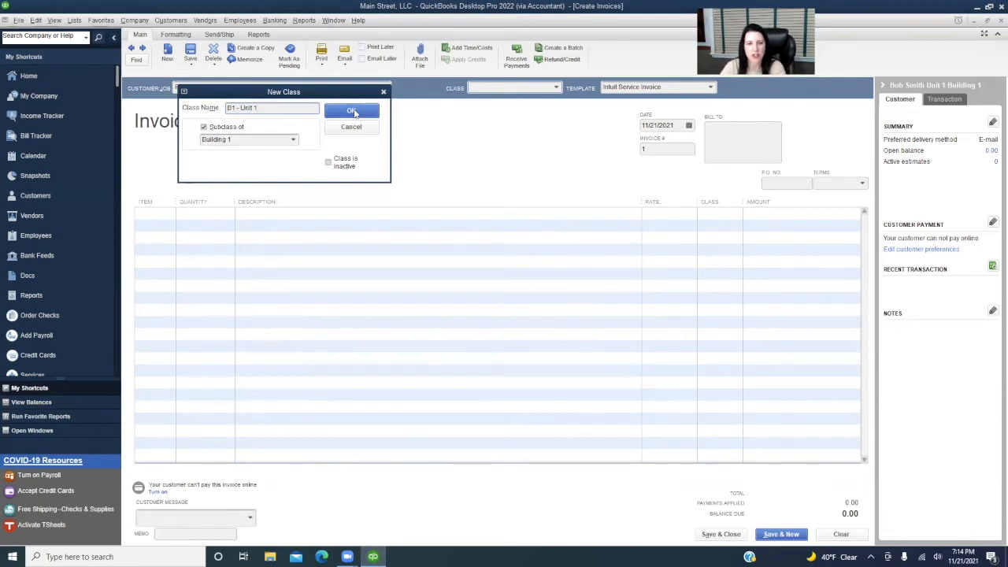
click(352, 111)
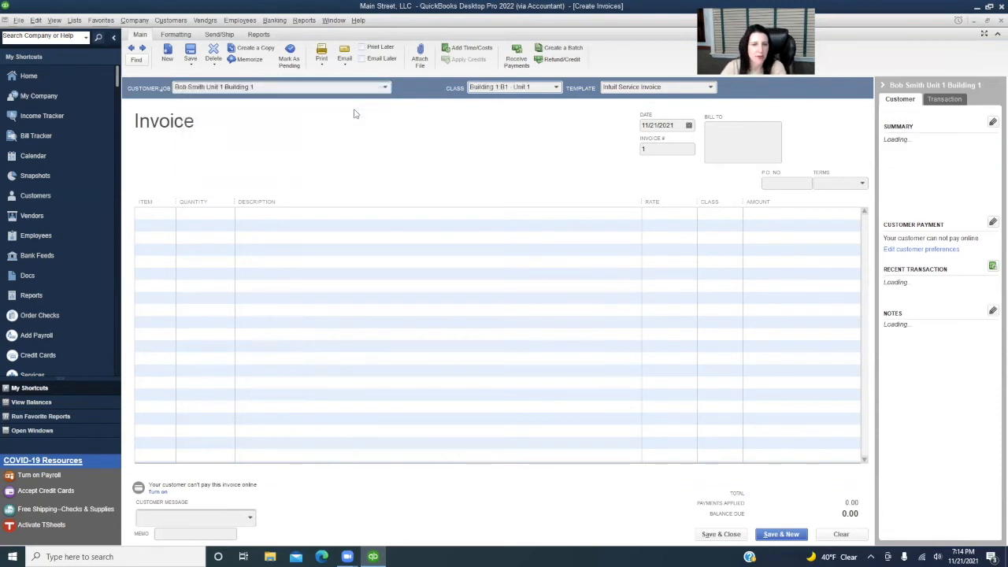
drag(542, 87, 454, 85)
Step: Change the invoice date to 01/01/2022
click(698, 213)
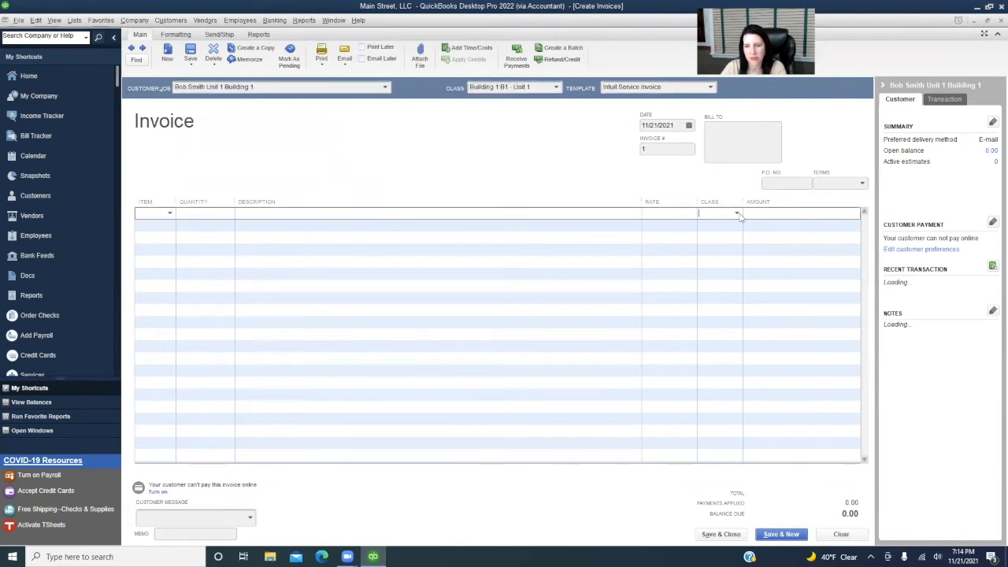
click(658, 126)
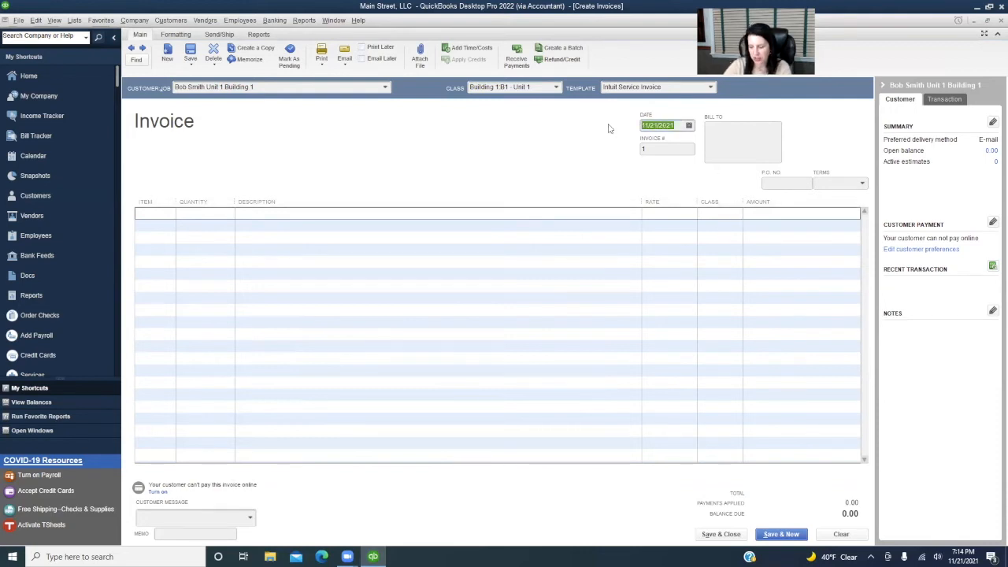
text(1)
text(/01/202)
key(Tab)
Step: Add line item U1 - B1 (Monthly Rent U1-B1) with quantity 1, totalling 1,500.00
drag(176, 202, 274, 204)
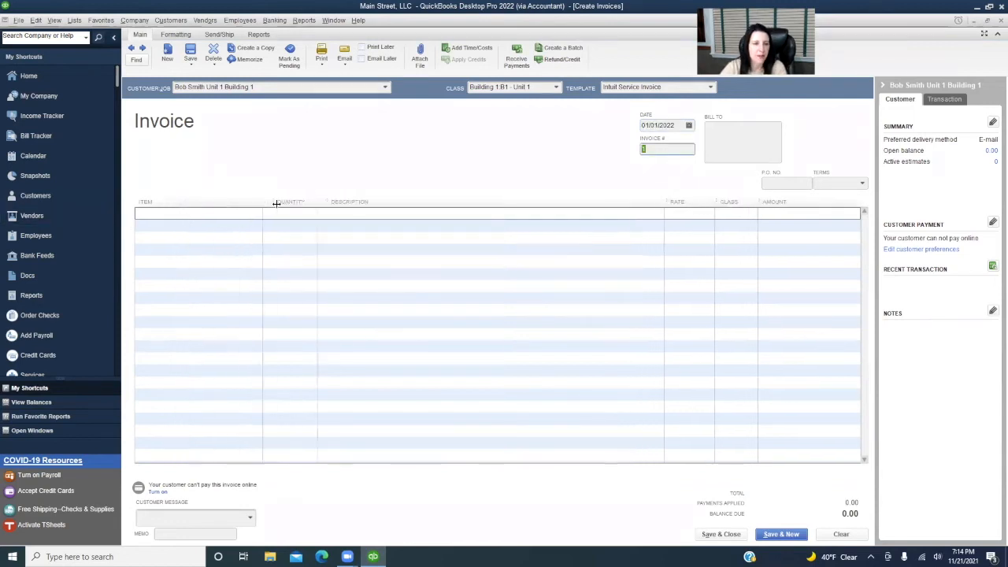
click(273, 213)
click(272, 213)
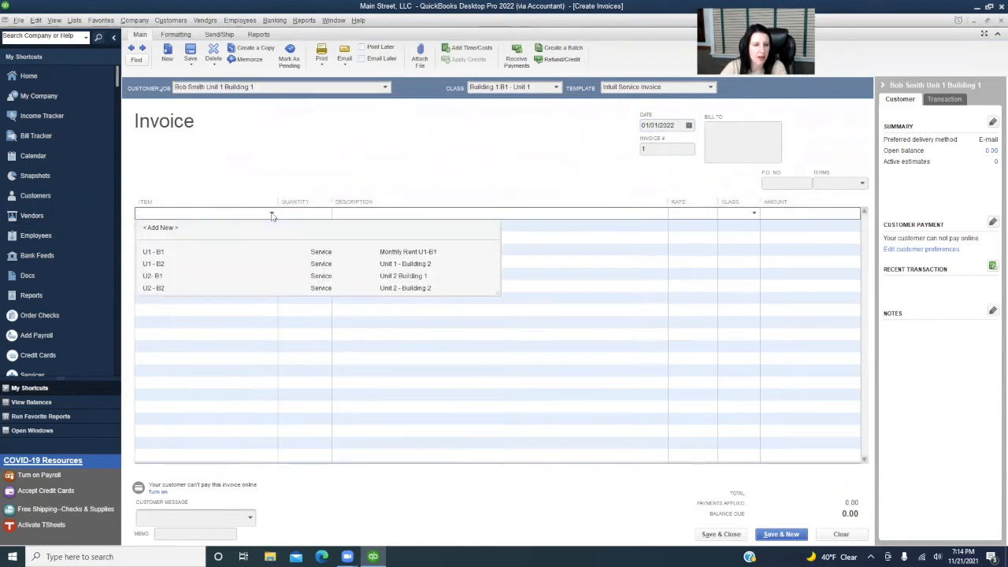
click(154, 252)
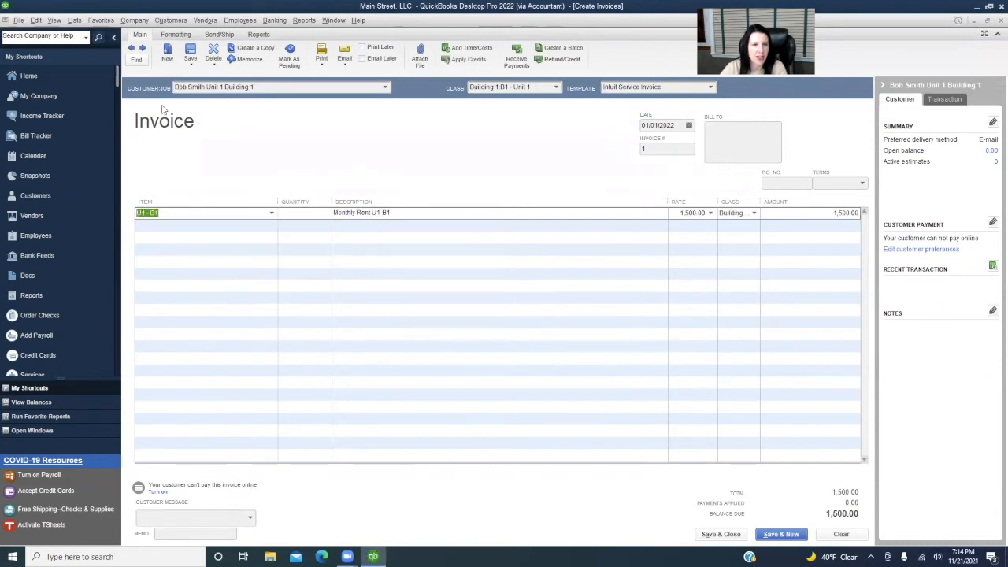
click(313, 212)
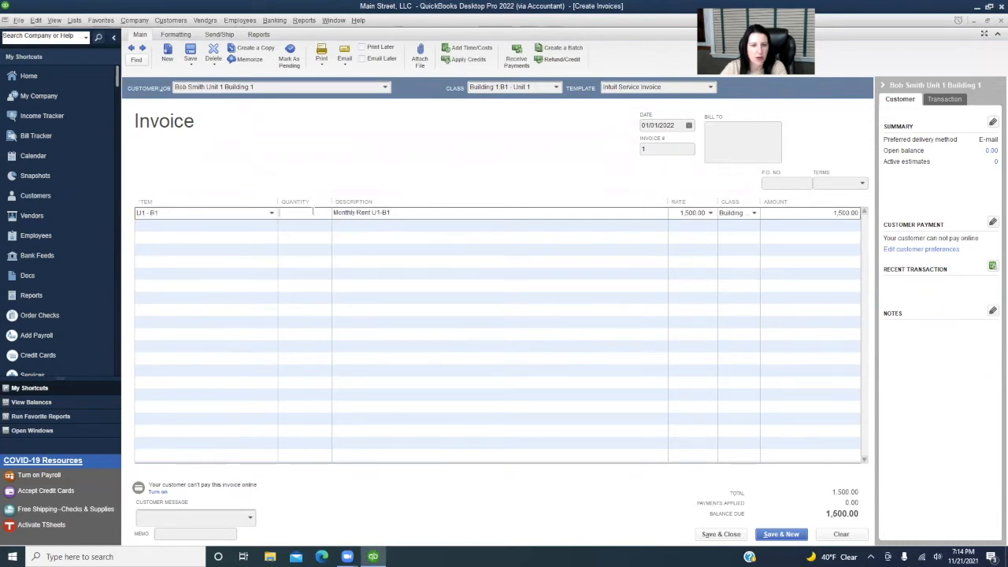
text(1)
key(Tab)
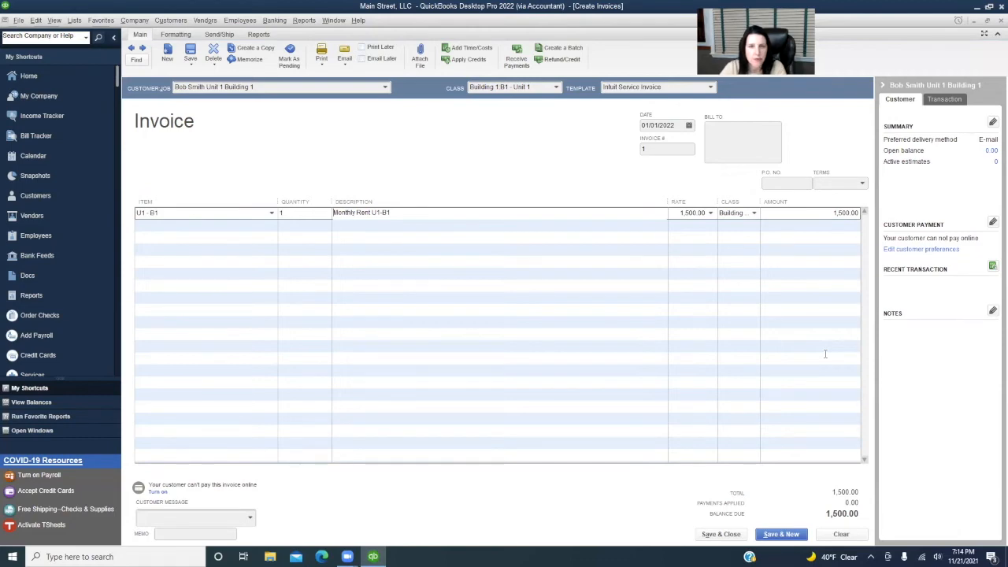
click(171, 19)
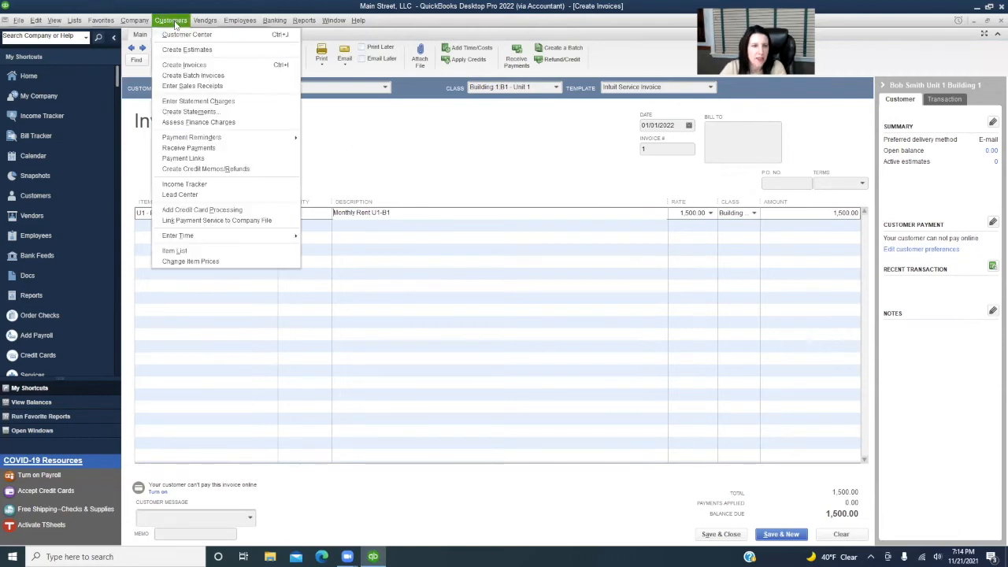
Step: Change the Unit 1 Building 1 tenant's payment terms to Due on receipt
click(183, 36)
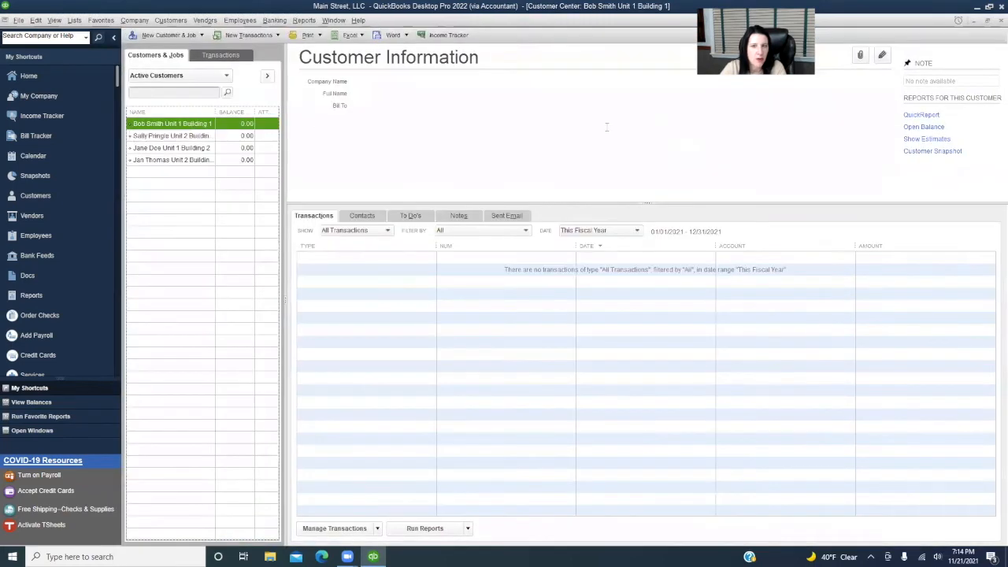
click(882, 55)
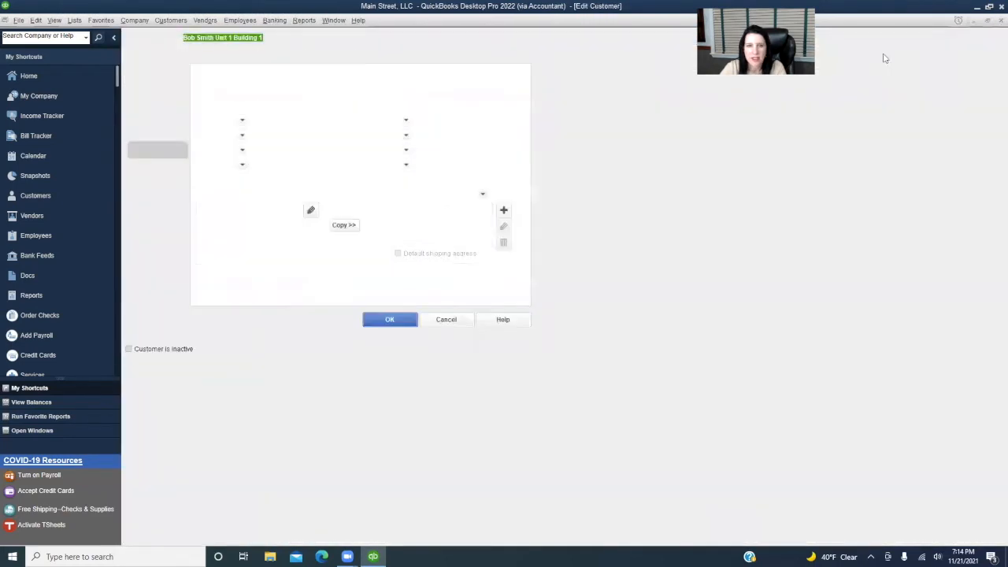
click(155, 92)
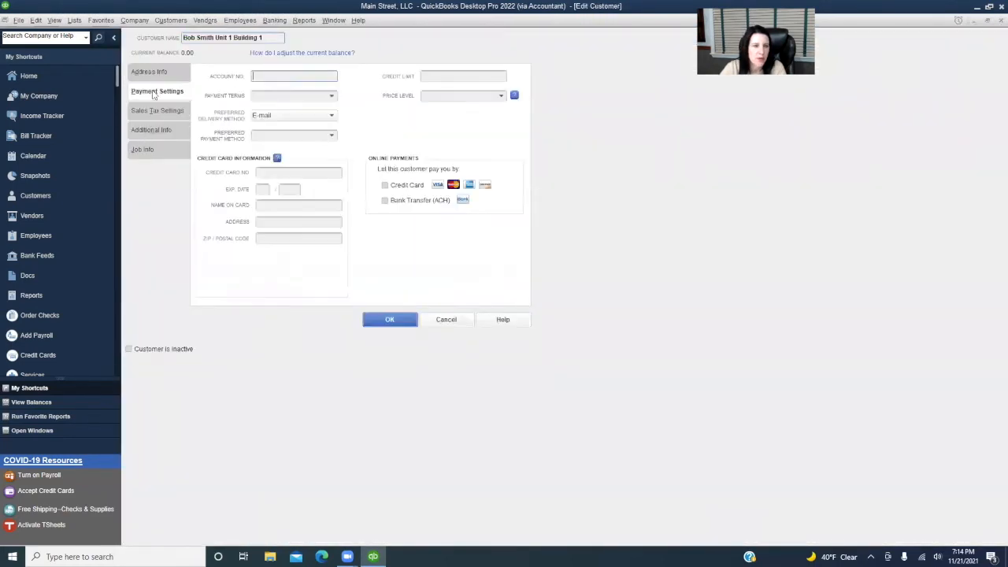
click(332, 96)
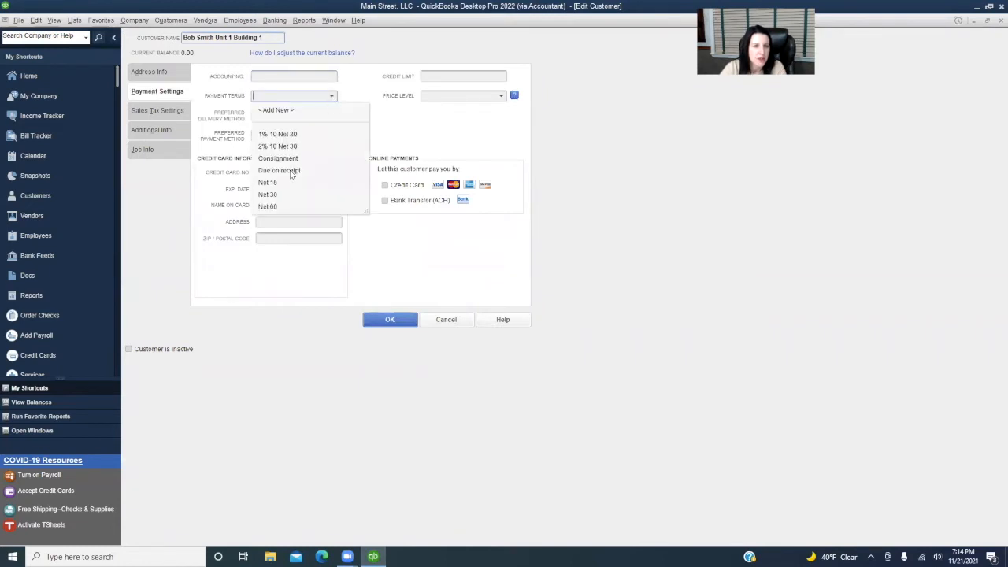
click(288, 172)
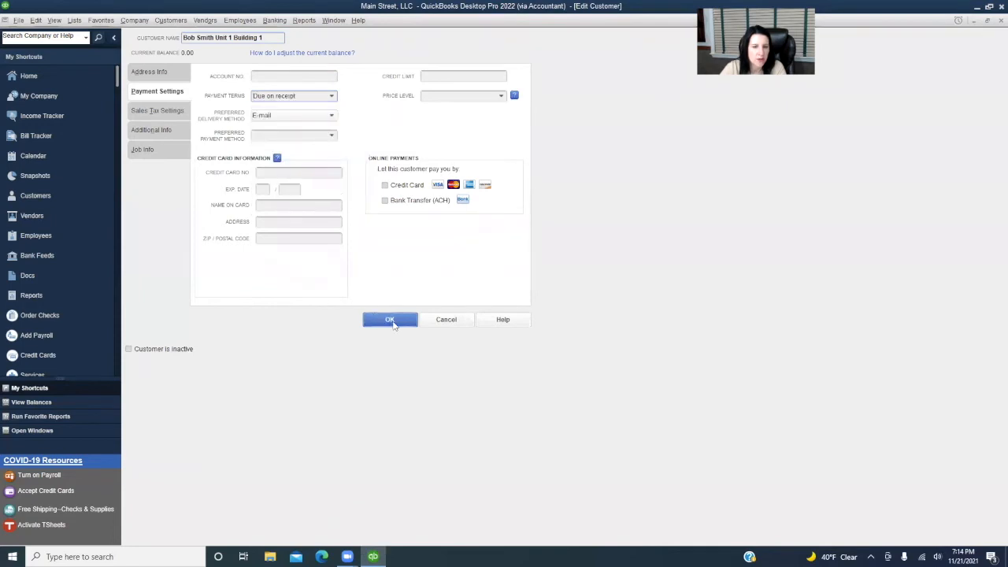
click(389, 320)
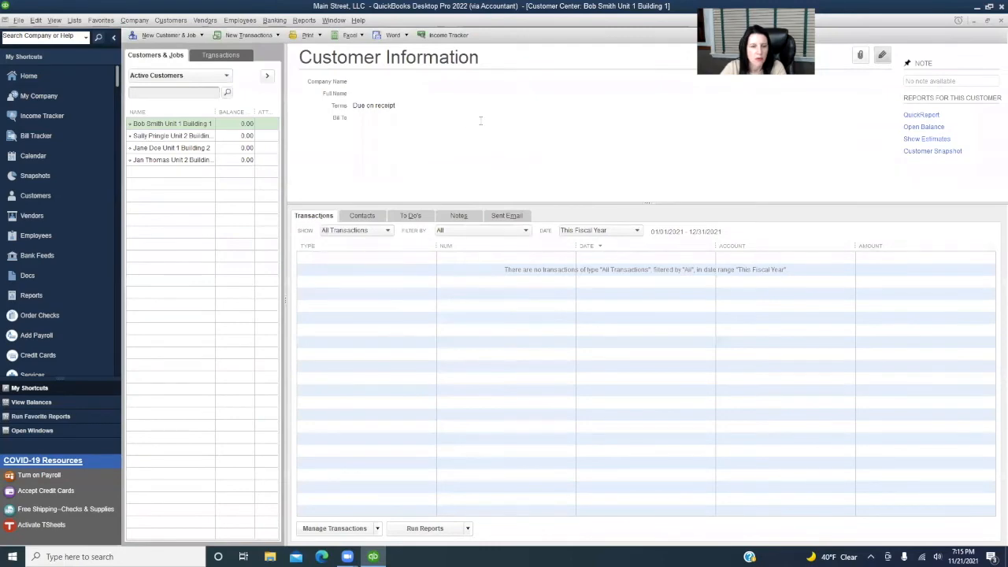
click(333, 20)
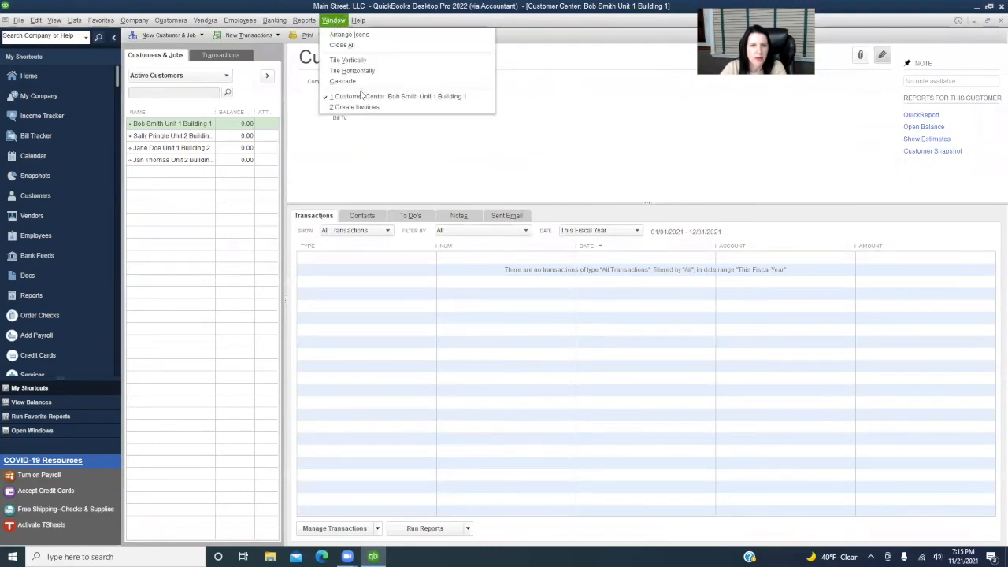
Step: Return to the 1,500.00 rent invoice, commit its line, and memorize it
click(362, 108)
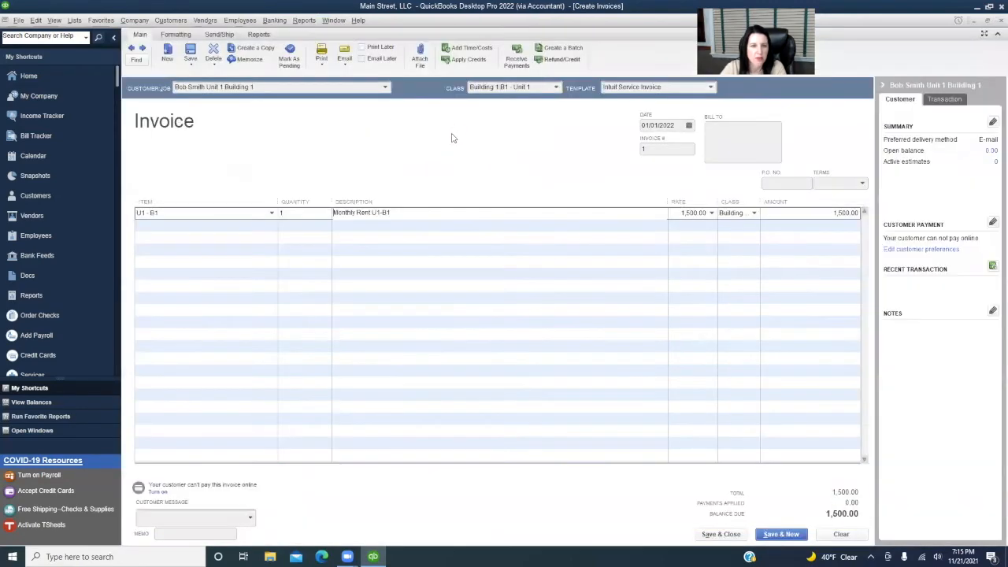
click(507, 260)
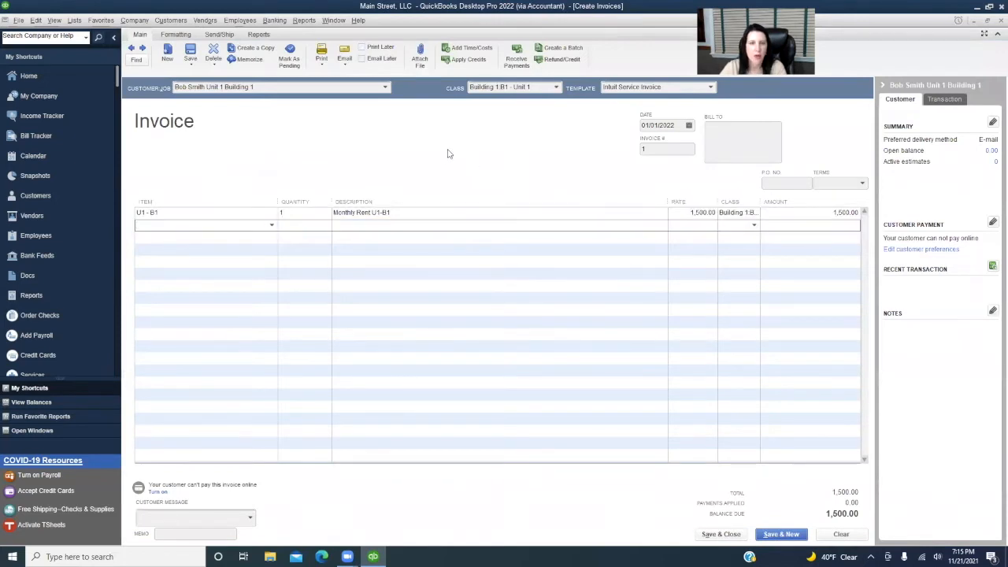
click(247, 62)
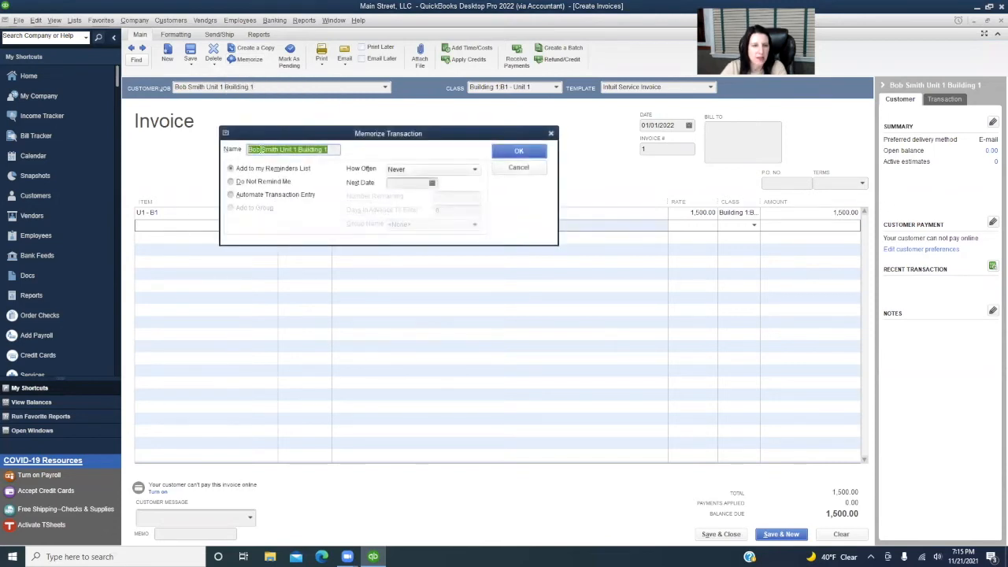
Step: Automate the memorized invoice monthly, next date 2/1/22, with 11 remaining
click(231, 194)
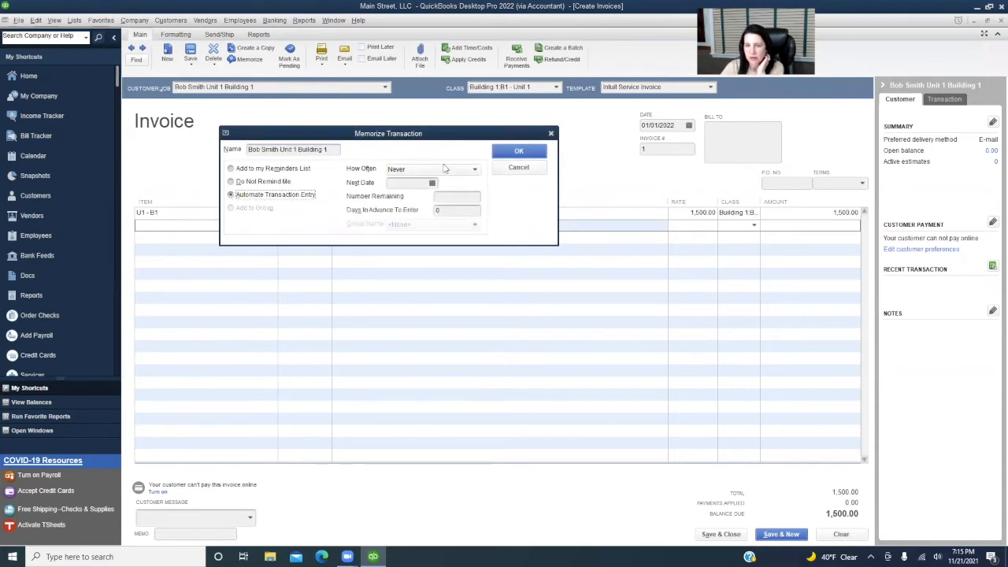
click(441, 170)
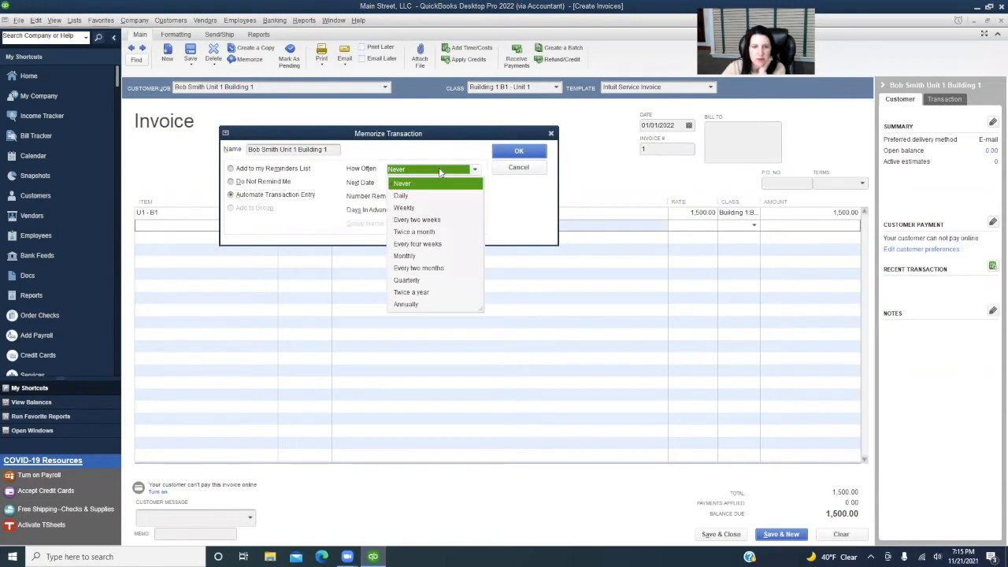
click(406, 256)
key(Tab)
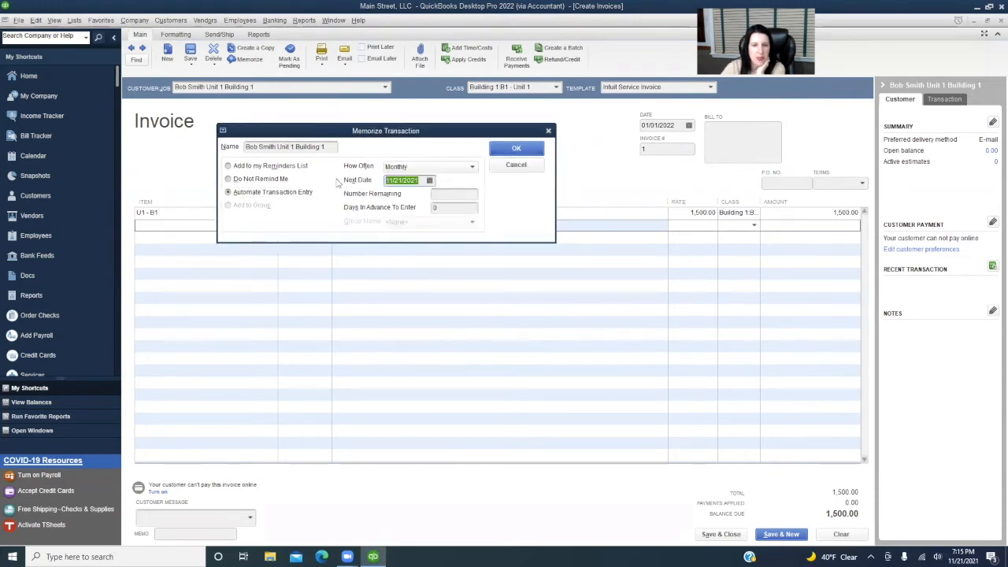
text(2/1/22)
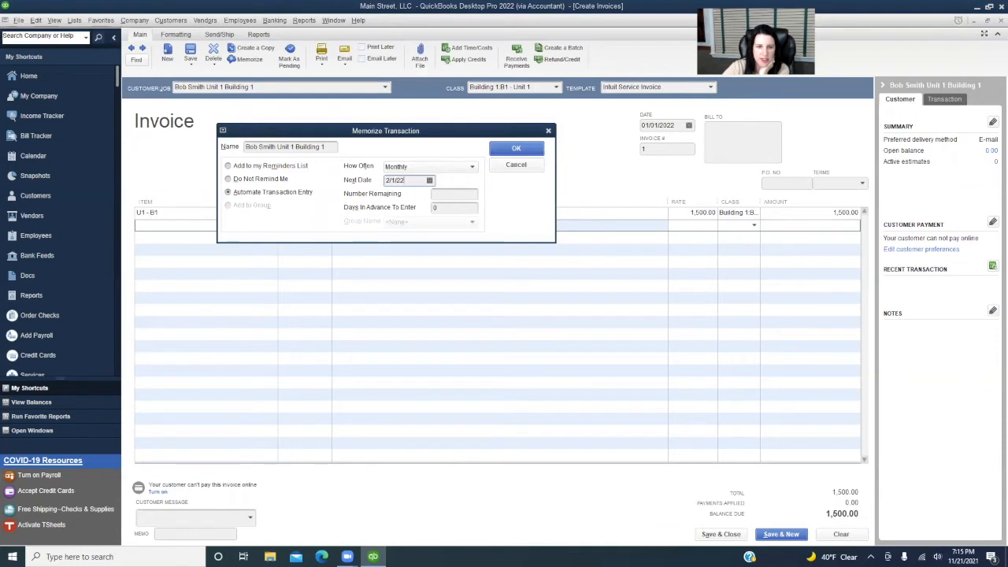
click(442, 194)
text(11)
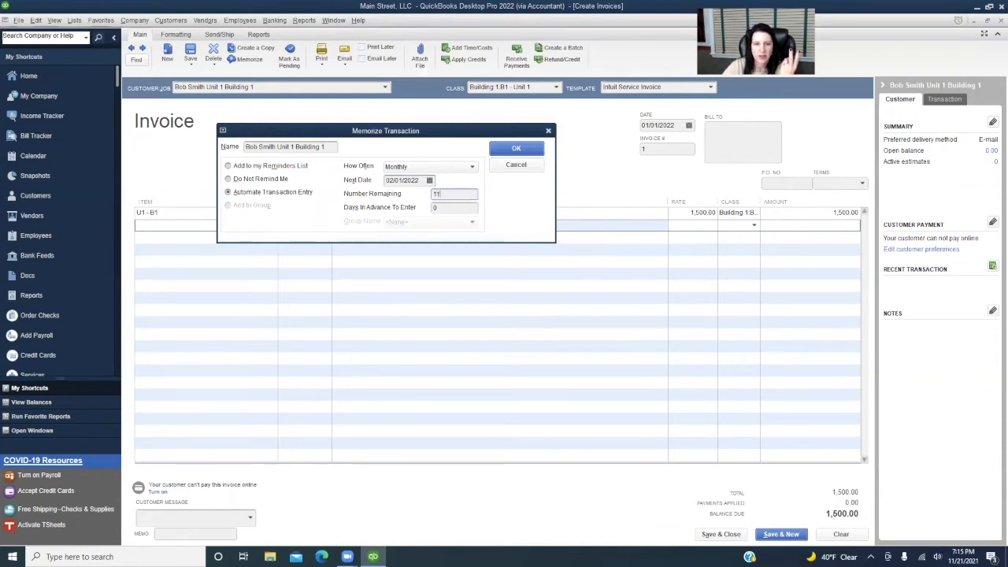
click(441, 207)
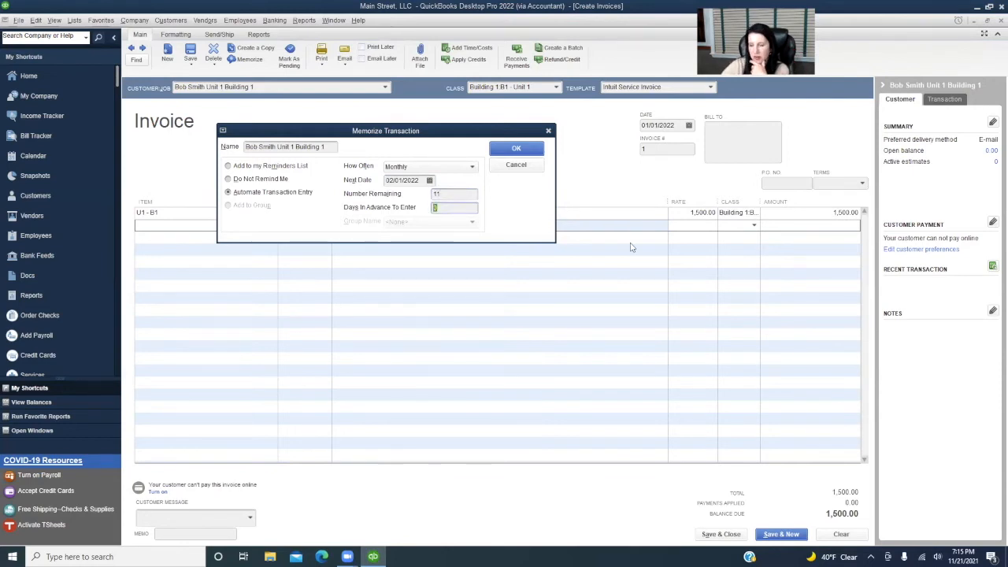
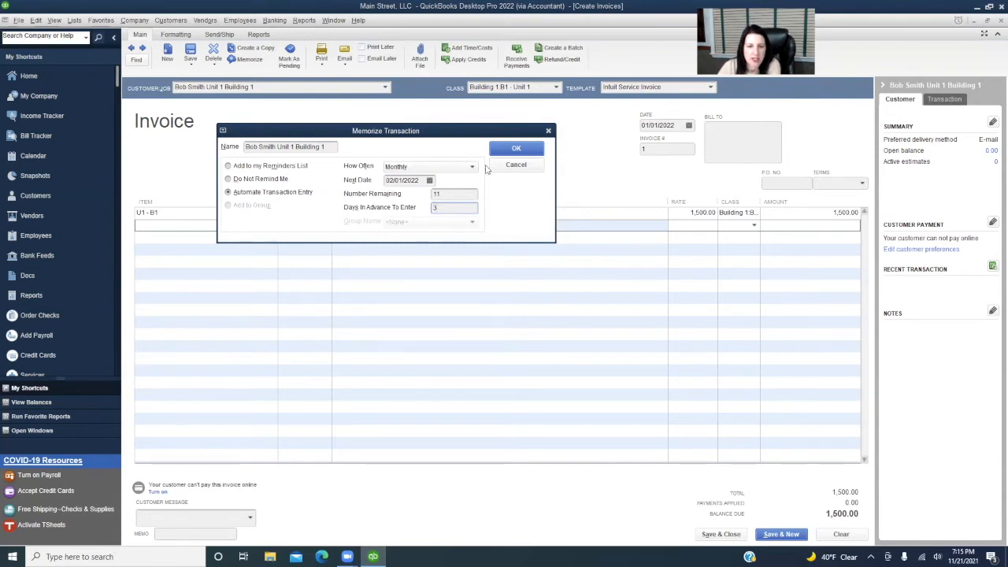
Step: Confirm the monthly schedule and save the future-dated 1,500.00 Unit 1 Building 1 invoice
click(518, 150)
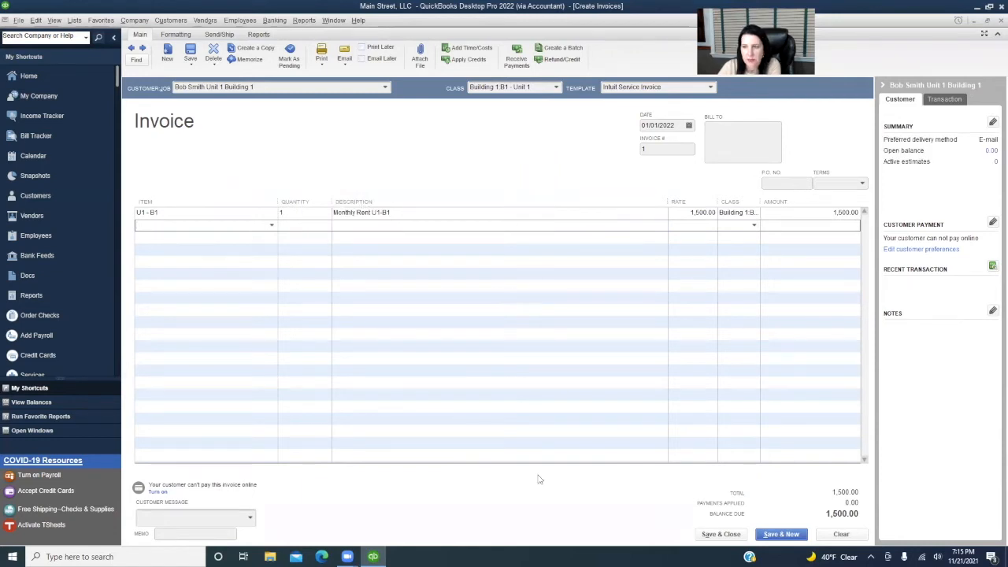
click(722, 535)
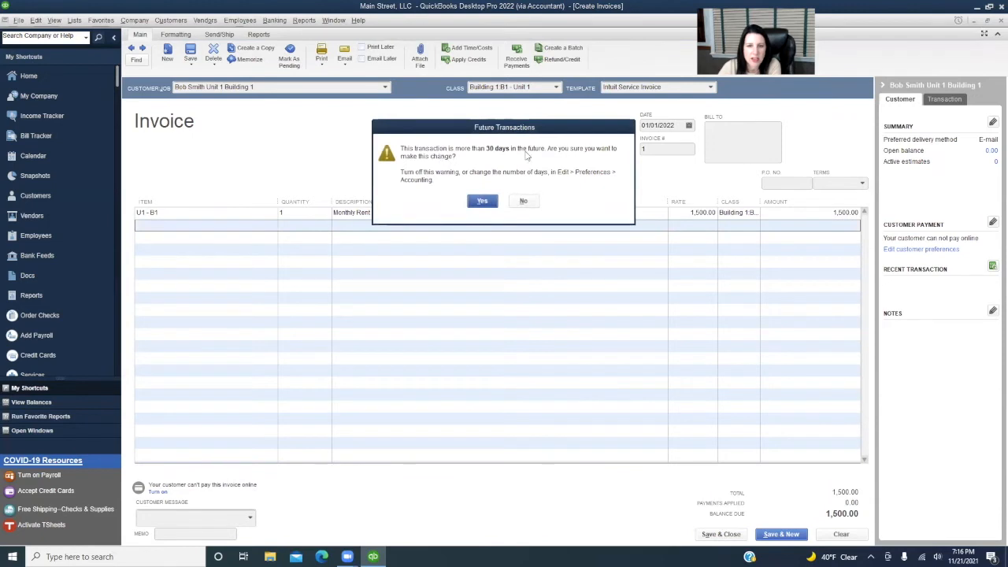
click(482, 201)
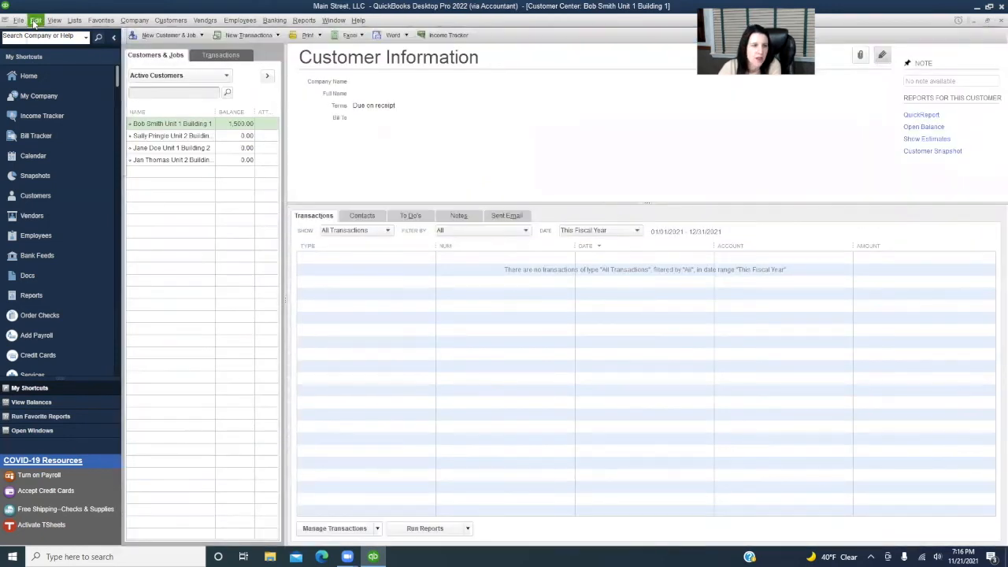
Step: Turn off 'Beep when recording a transaction' in General preferences
click(36, 21)
click(79, 171)
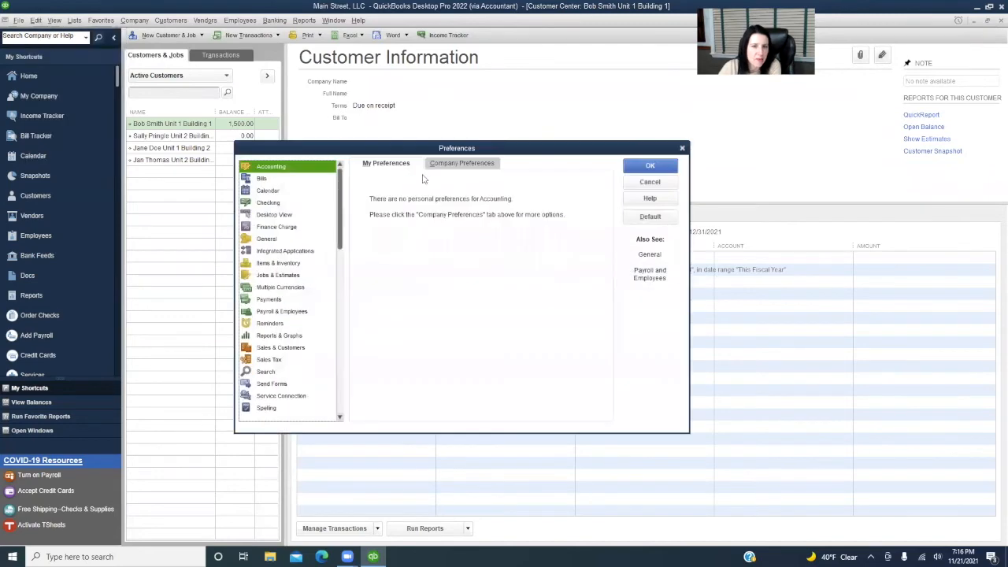
click(277, 237)
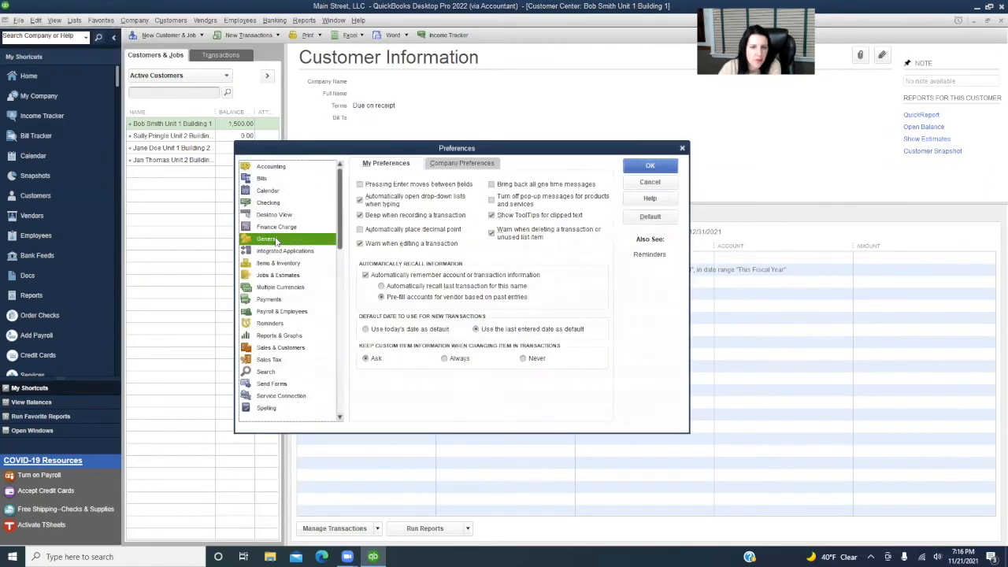
click(359, 216)
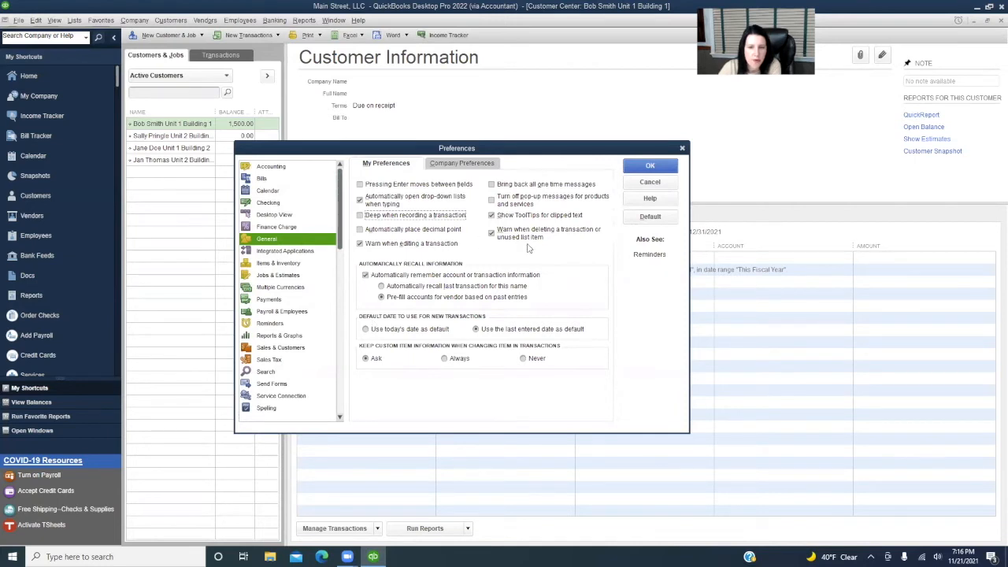
click(466, 167)
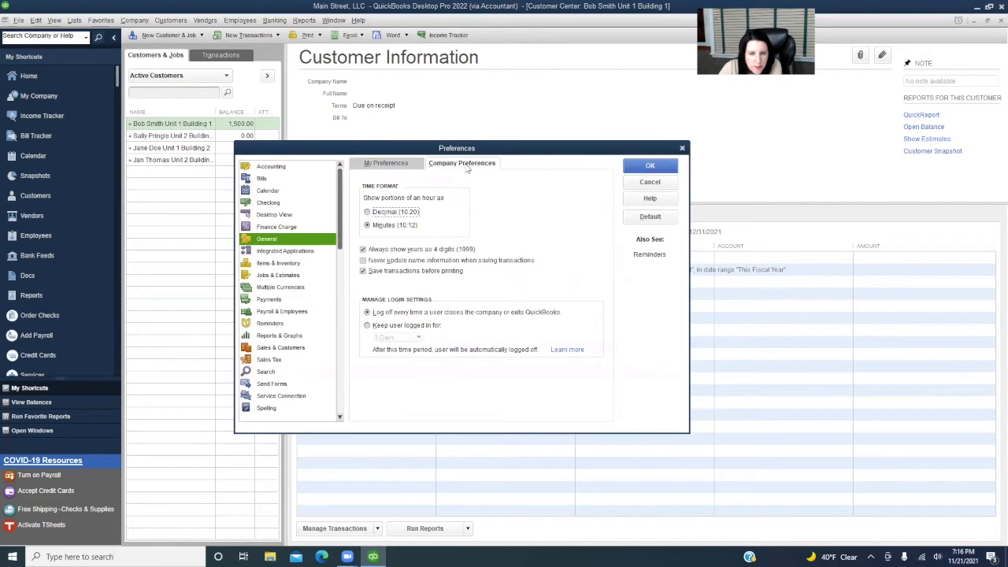
click(650, 167)
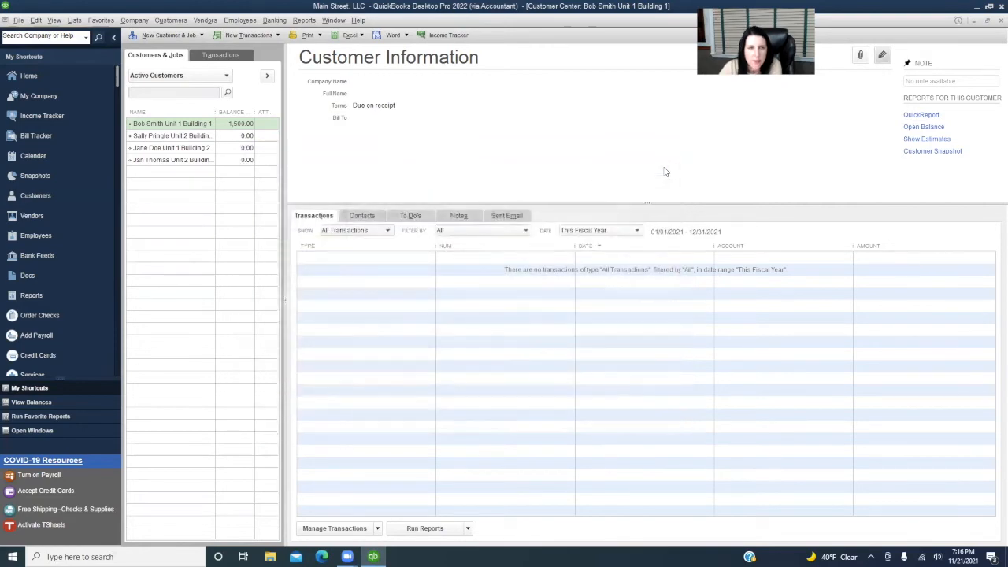
Step: Set Unit 2 Building 1's payment terms to Due on receipt and start its invoice
click(180, 139)
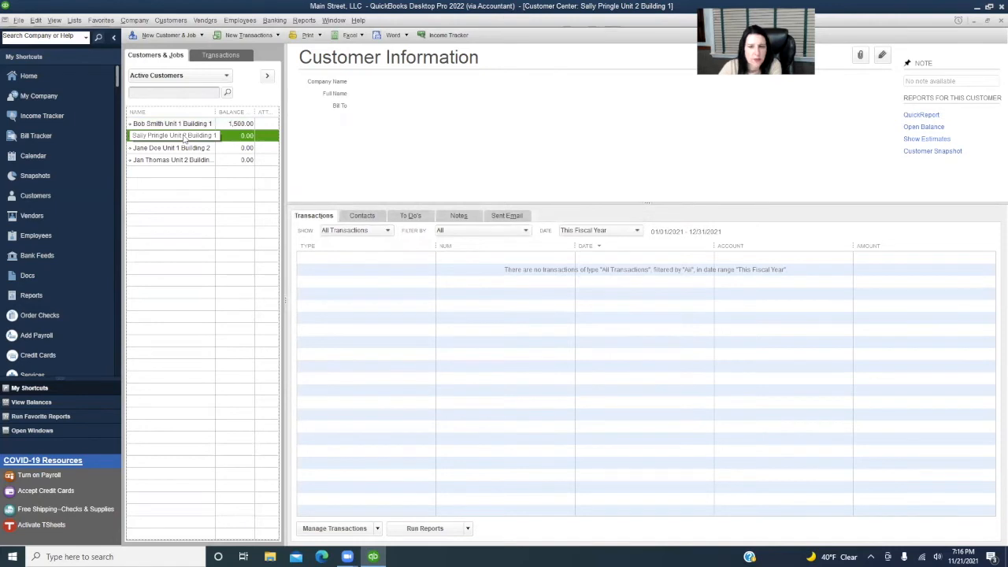
click(882, 55)
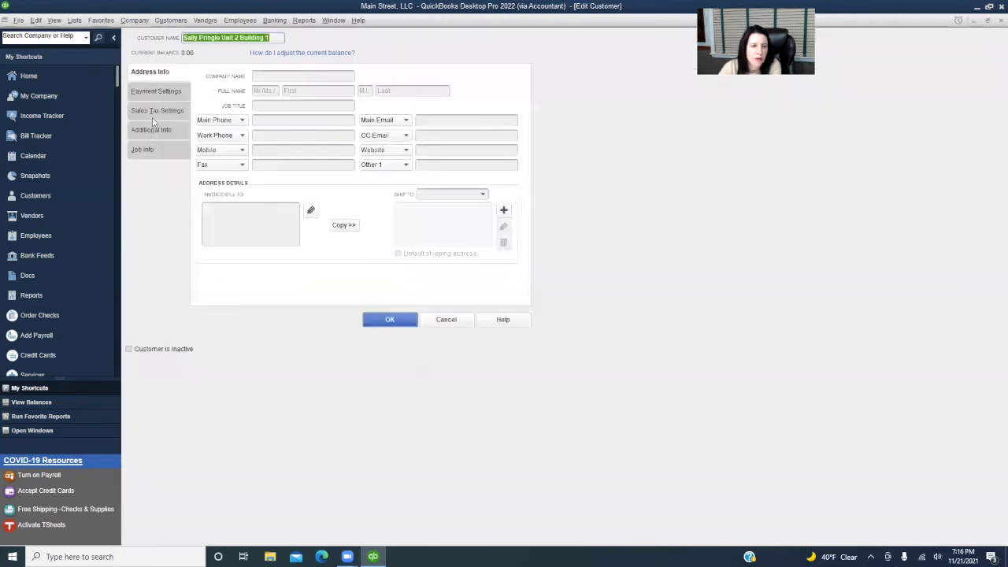
click(157, 95)
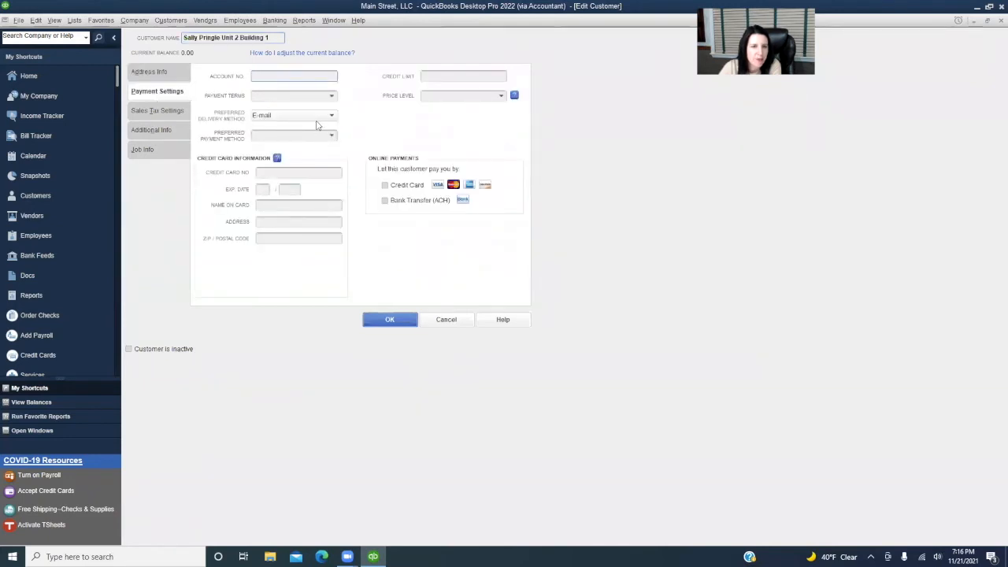
click(330, 96)
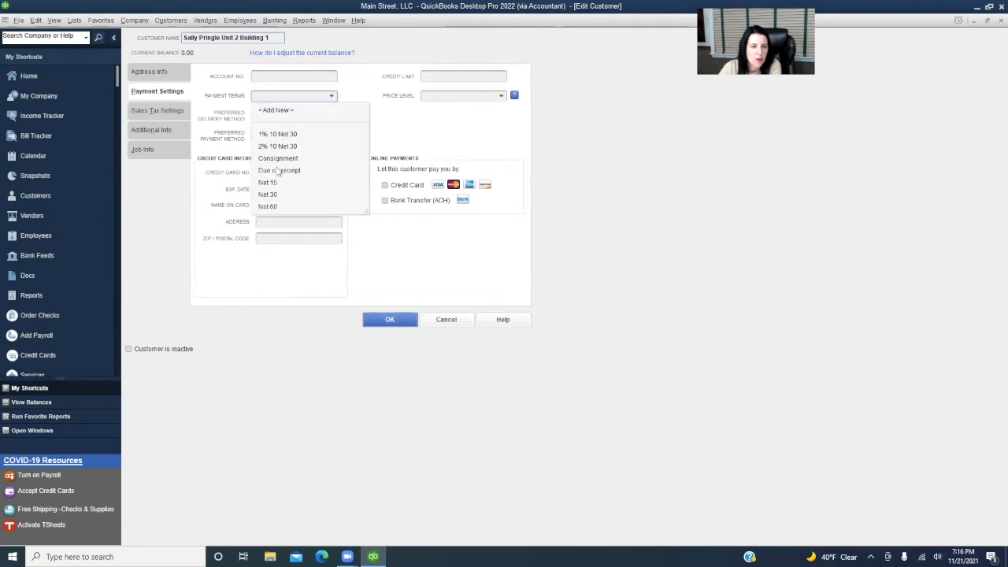
click(280, 170)
click(398, 319)
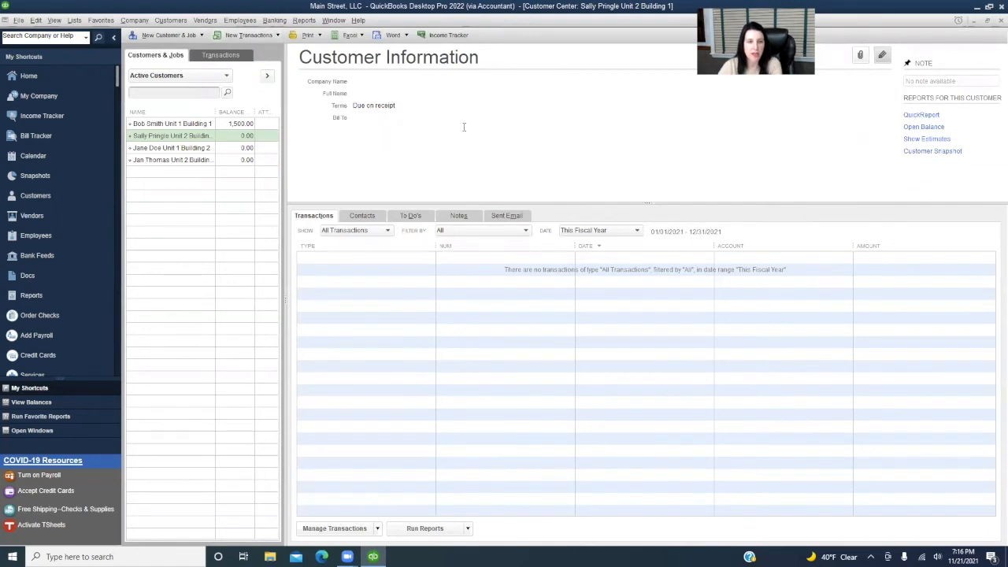
key(ctrl+i)
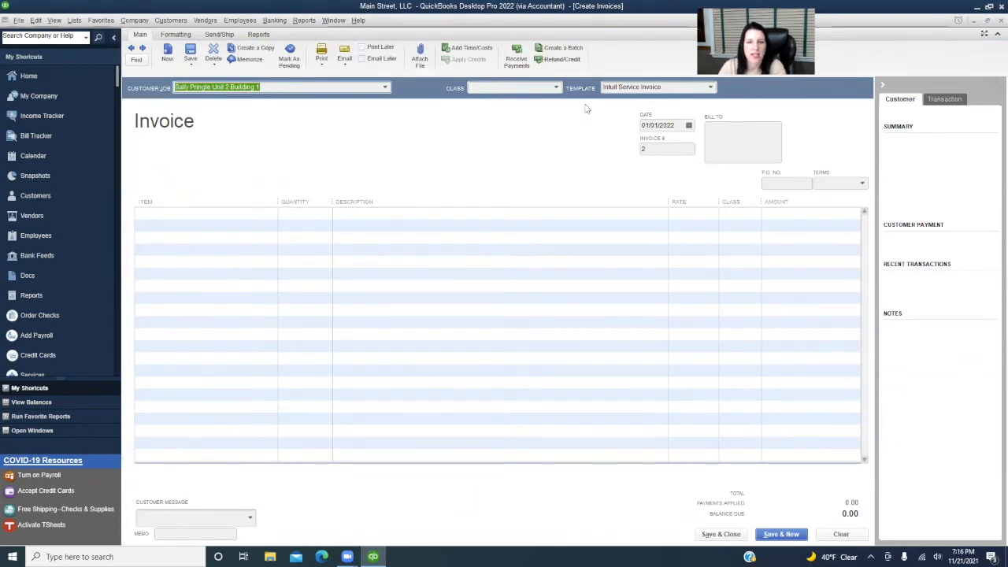
Step: Create class 'B1 - Unit 2' as a subclass of Building 1 and apply it to invoice 2
click(557, 88)
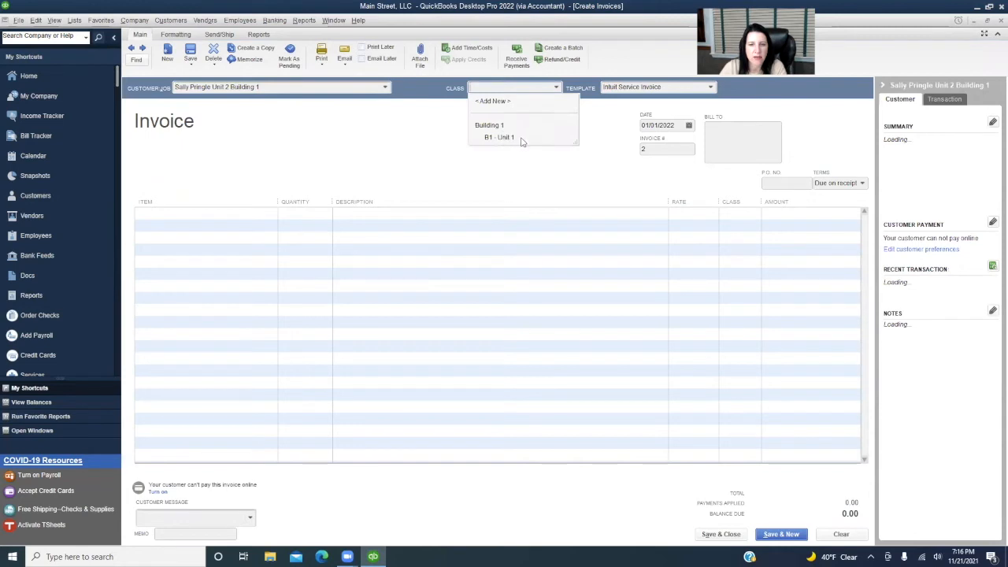
click(496, 102)
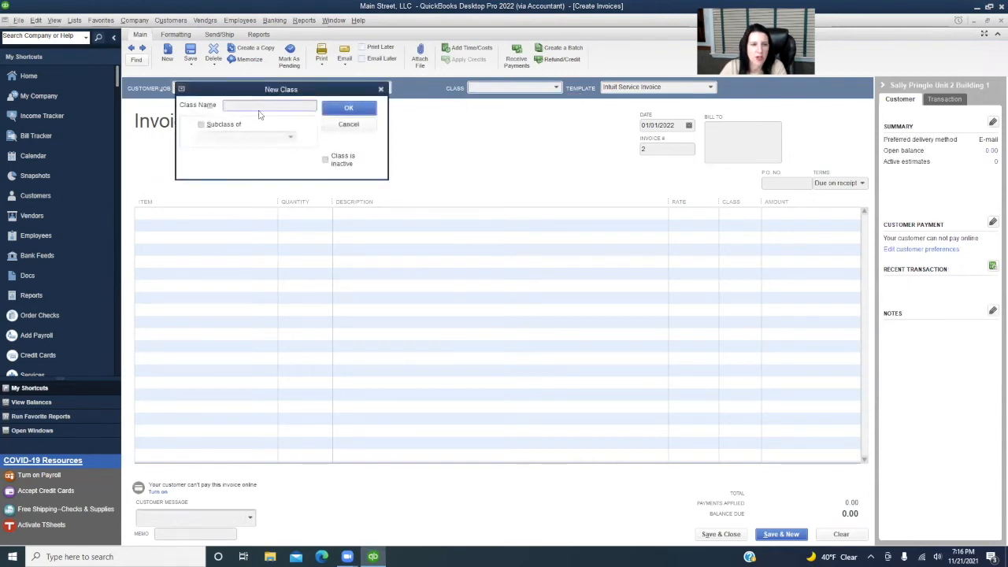
click(201, 125)
click(291, 138)
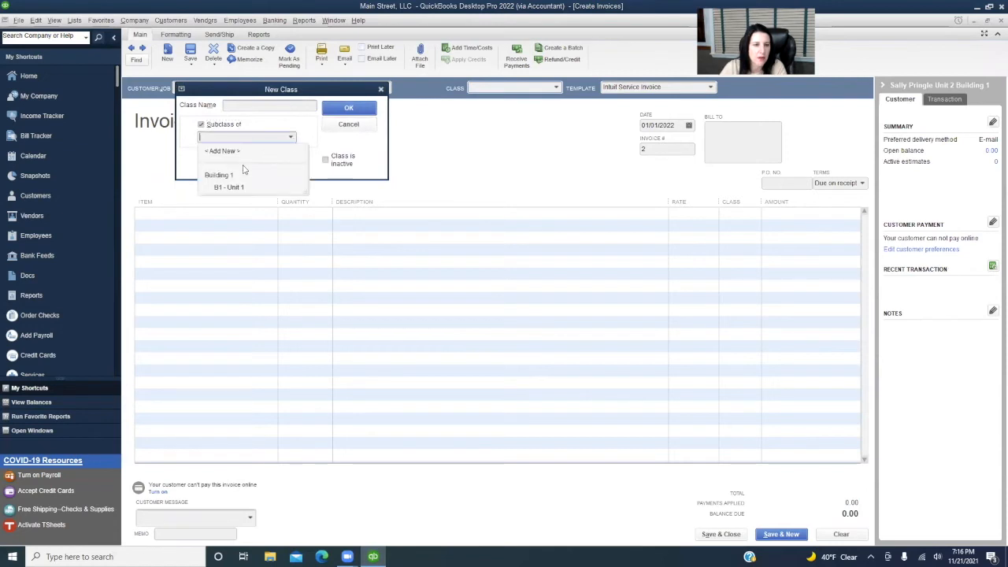
click(229, 175)
click(226, 104)
text(B1 - Uni)
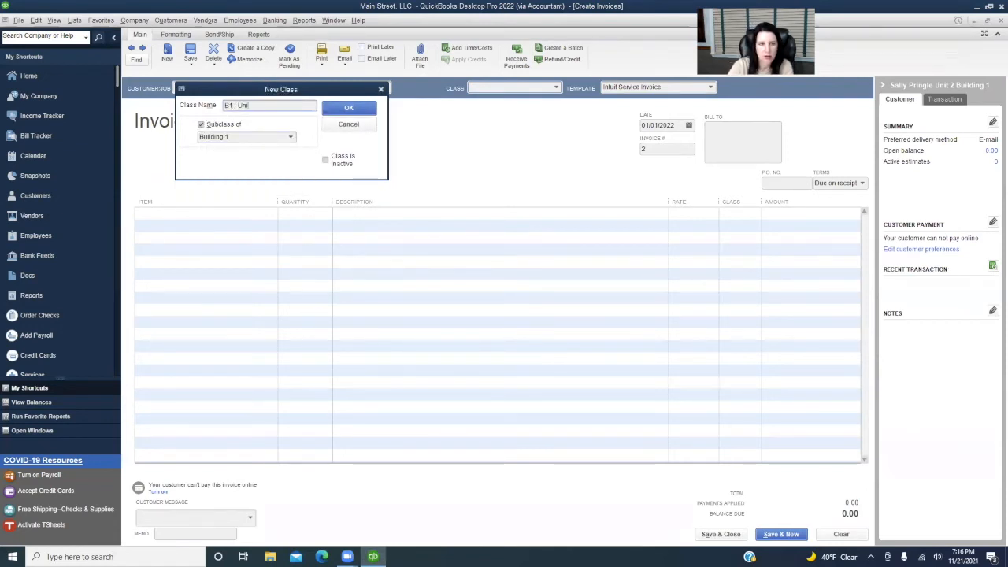
text(t 2)
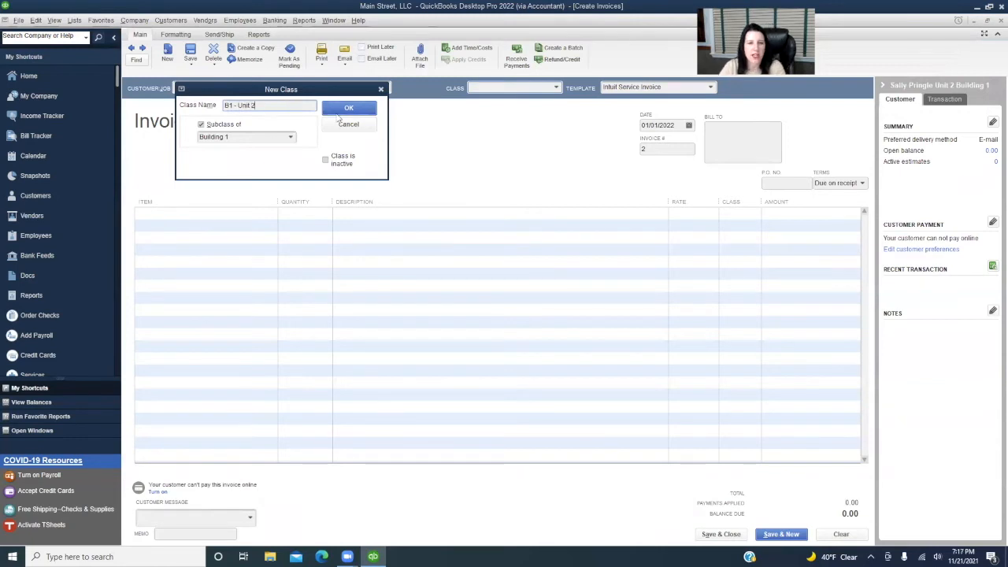
click(344, 111)
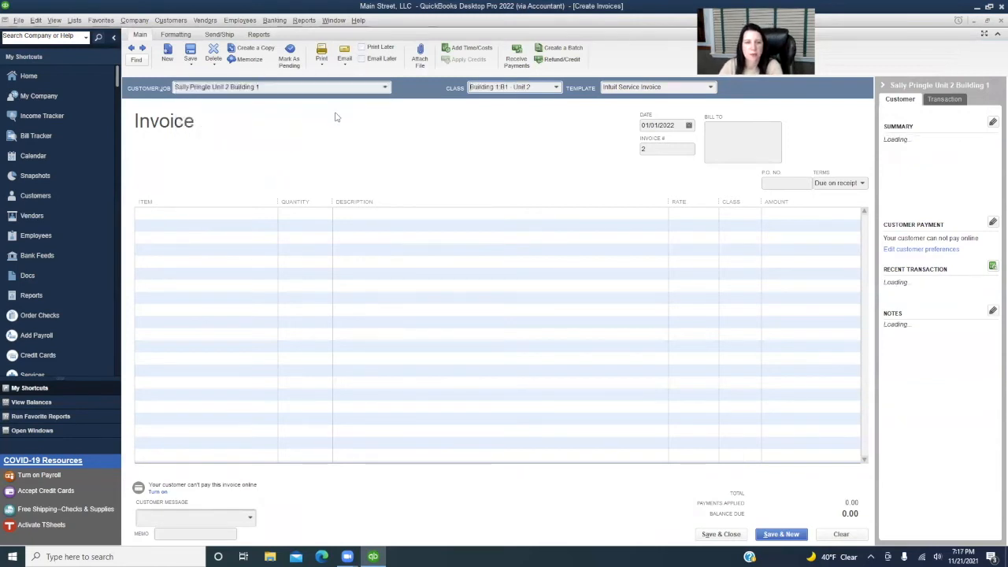
click(243, 219)
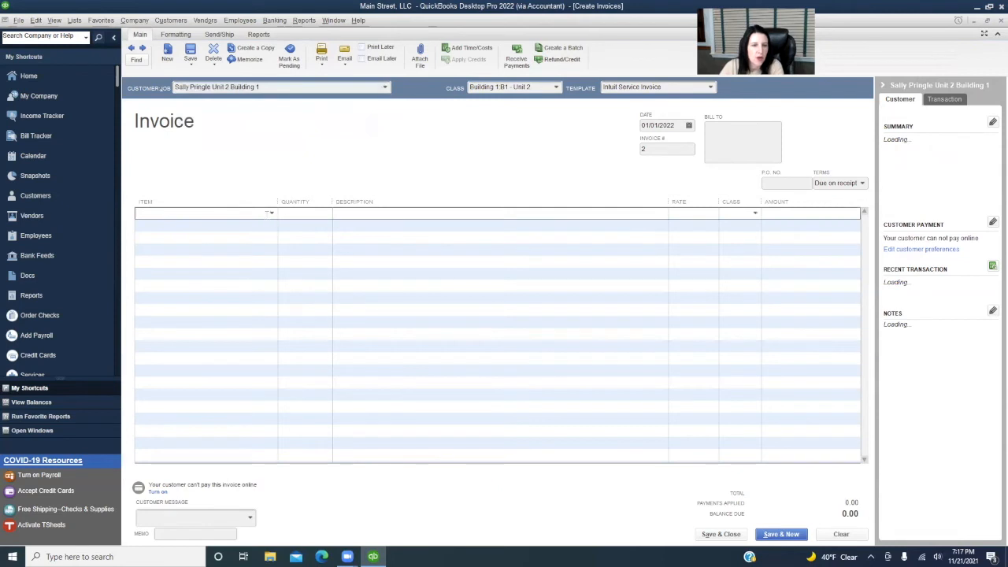
Step: Add the U2-B1 rent item and memorize the invoice to enter automatically each month
click(272, 214)
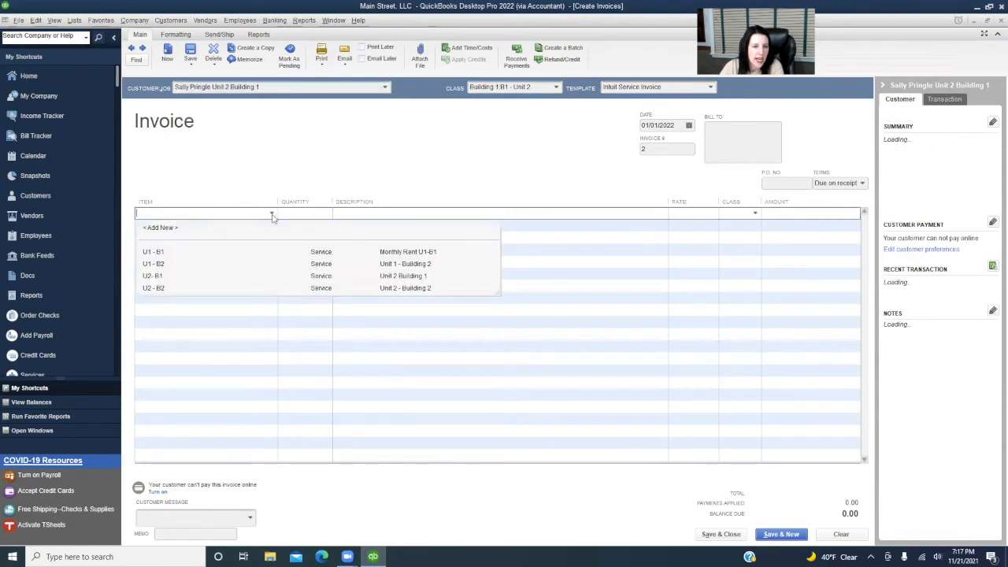
click(153, 276)
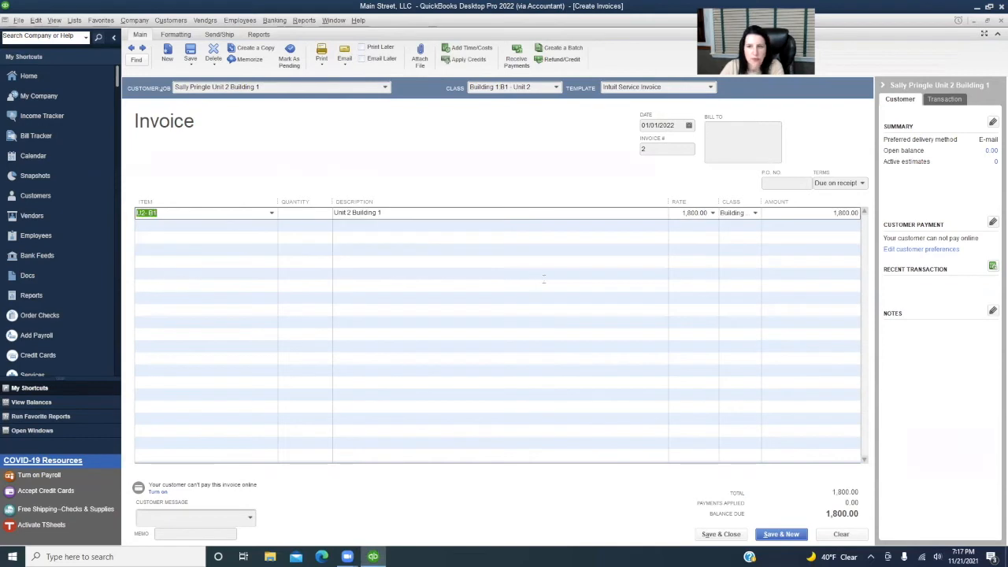
click(243, 66)
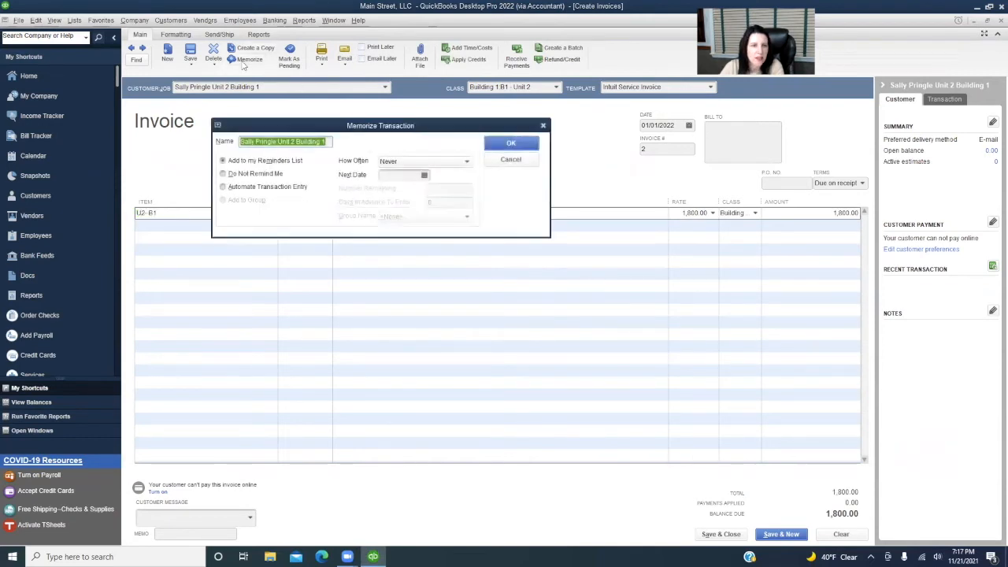
click(241, 192)
click(424, 162)
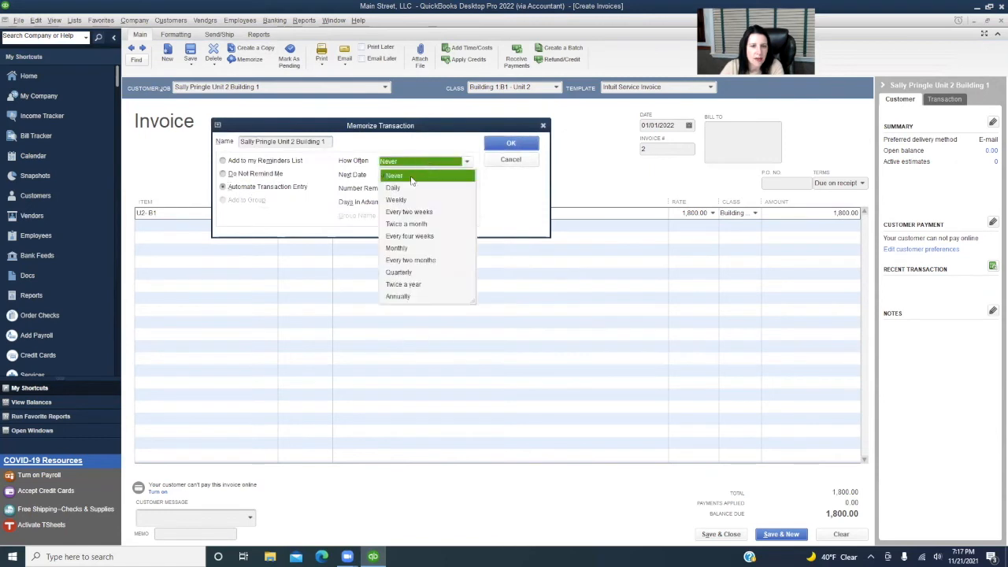
click(401, 248)
Step: Set next date 02/01/2022, 11 remaining, 3 days ahead, then save the 1,800.00 invoice
click(407, 172)
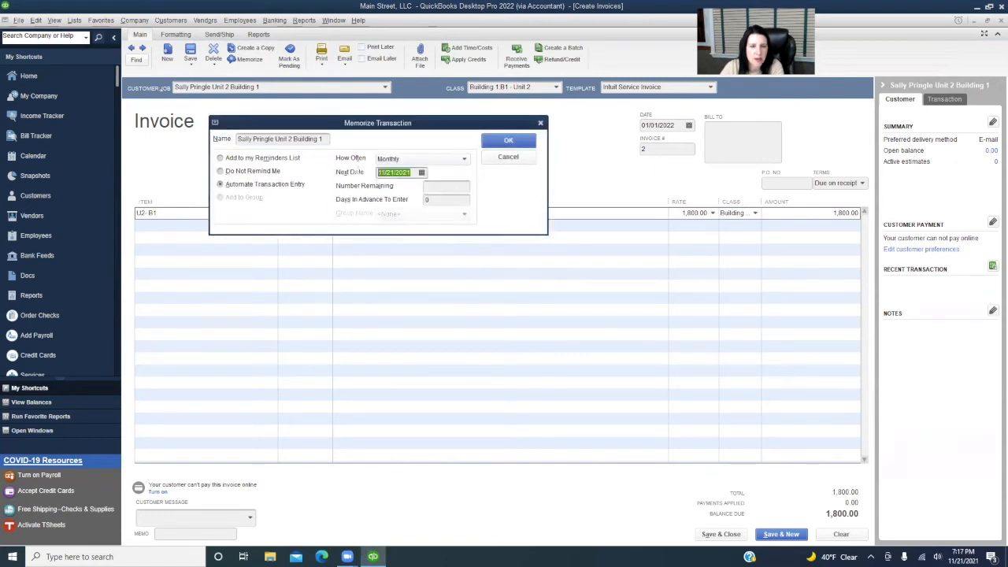
text(2/0)
text(1/202)
click(446, 187)
text(11)
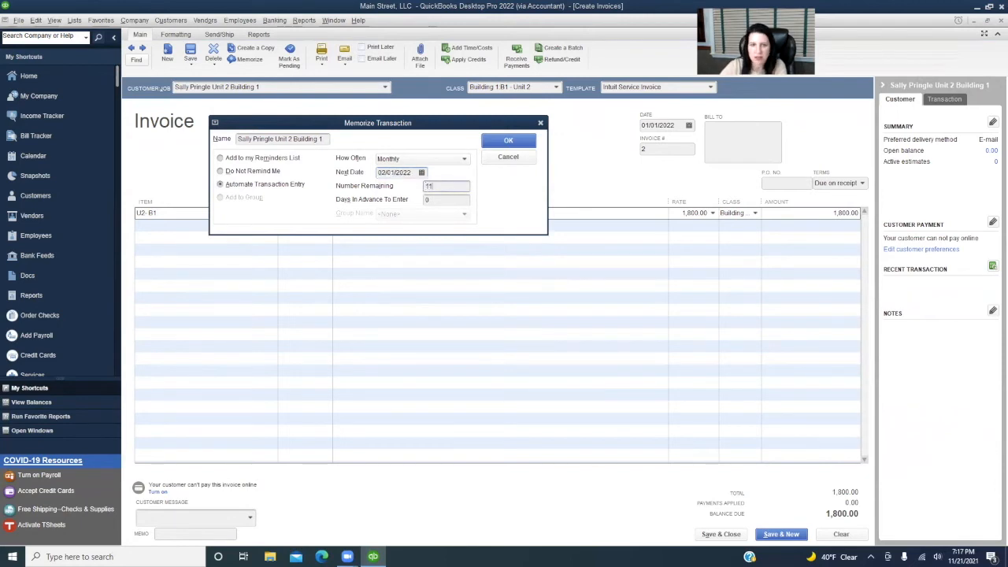
key(Tab)
text(3)
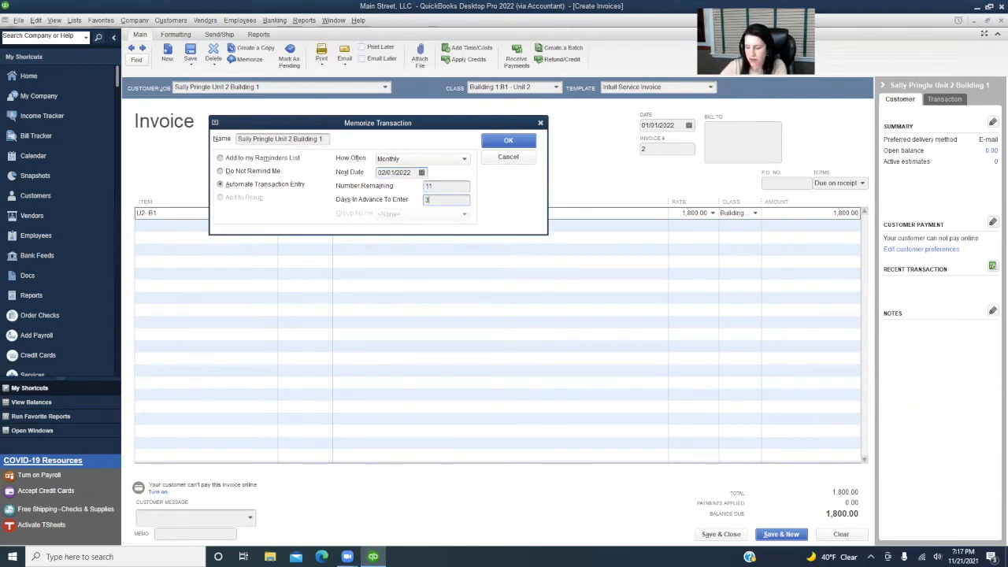
click(520, 143)
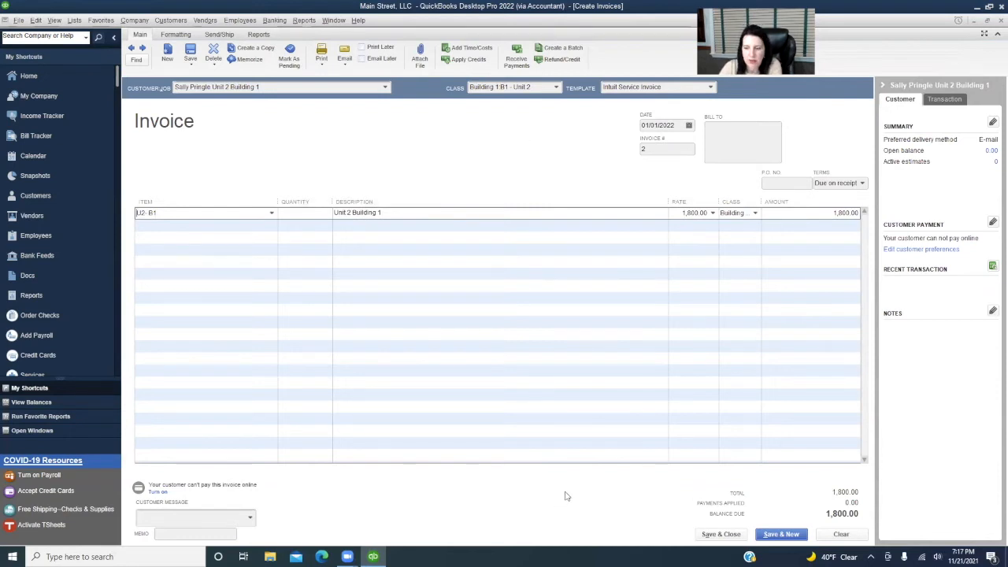
click(718, 534)
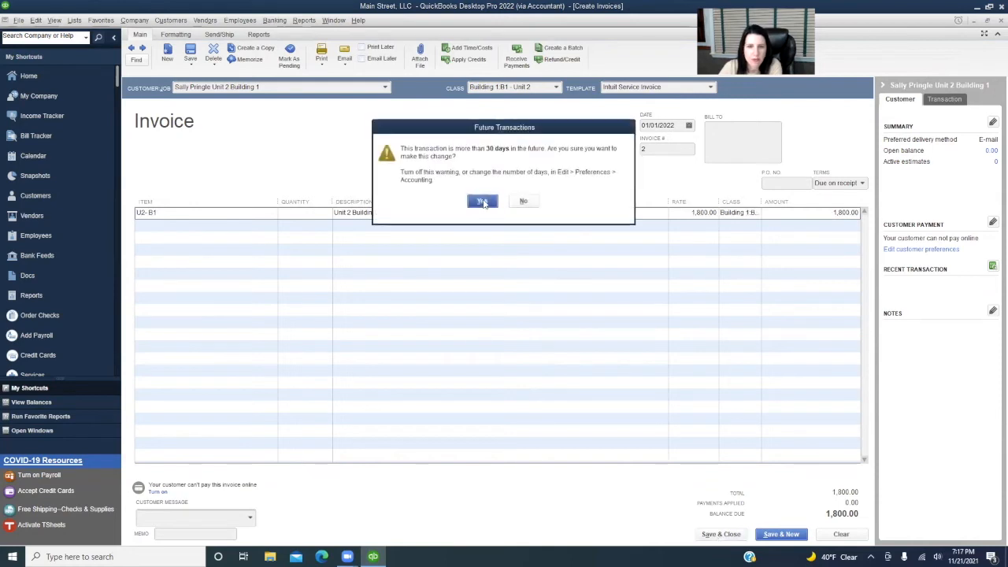
click(483, 202)
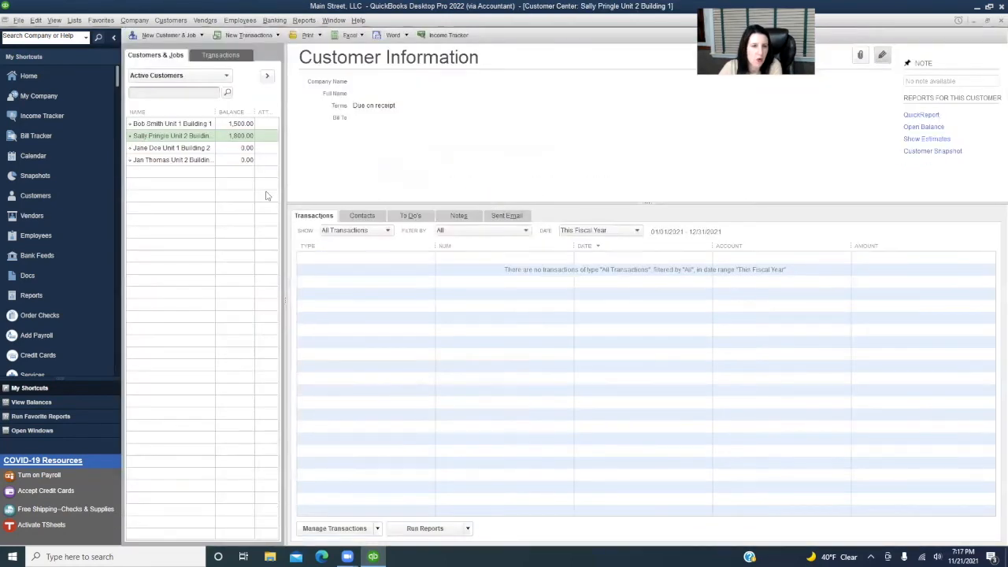
Step: Set Unit 1 Building 2's payment terms to Due on receipt and start a new invoice for it
click(170, 148)
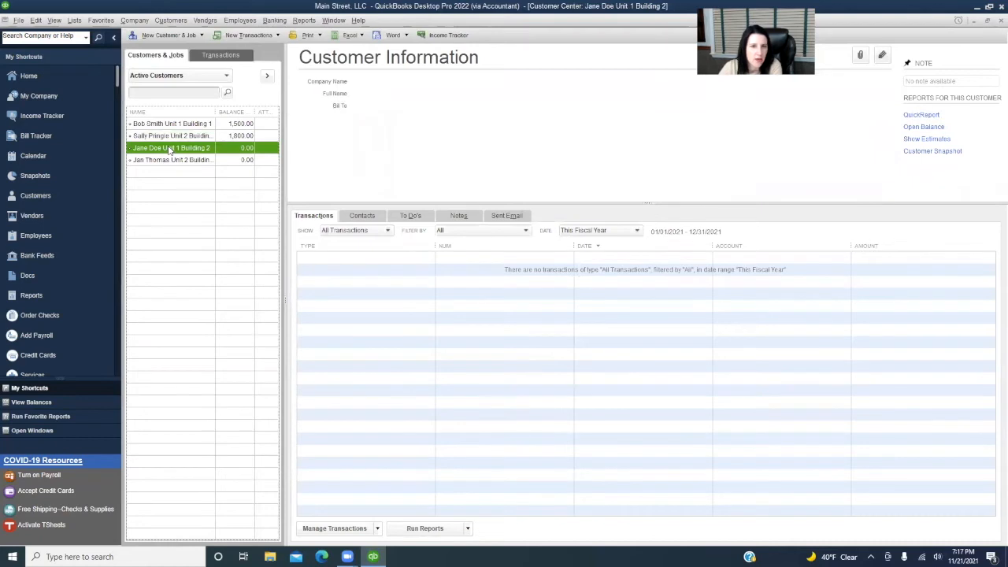
click(882, 56)
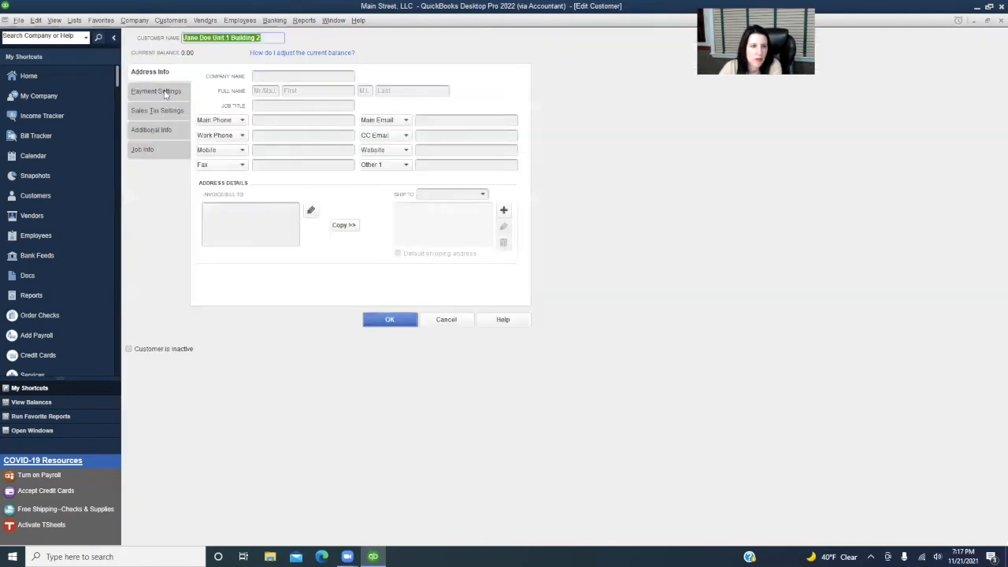
click(165, 91)
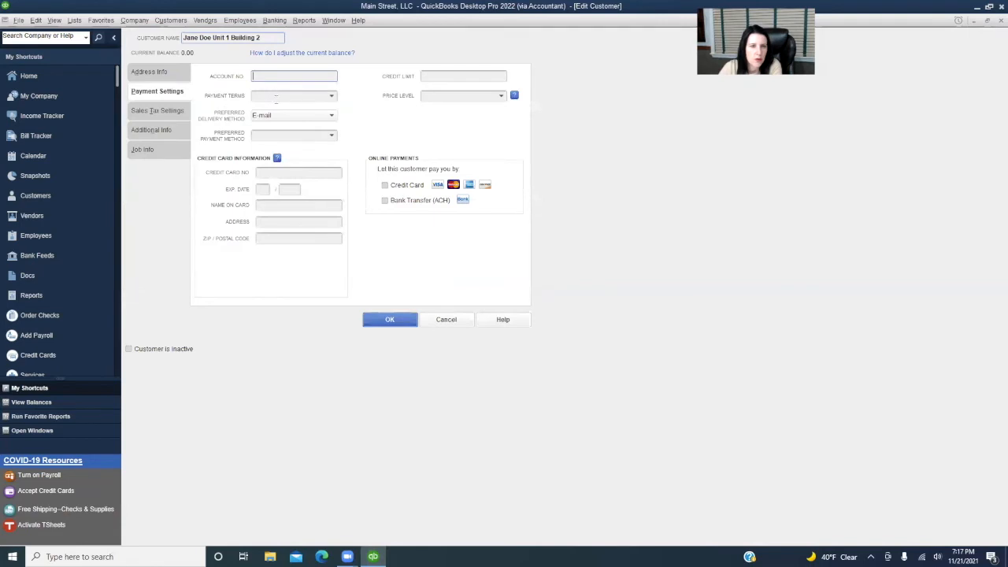
click(333, 97)
click(282, 170)
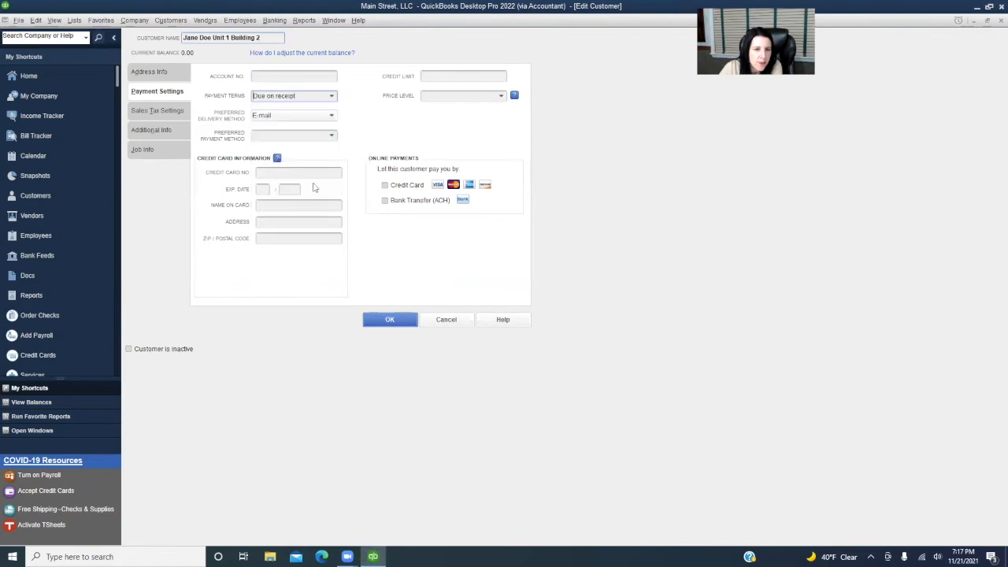
click(405, 321)
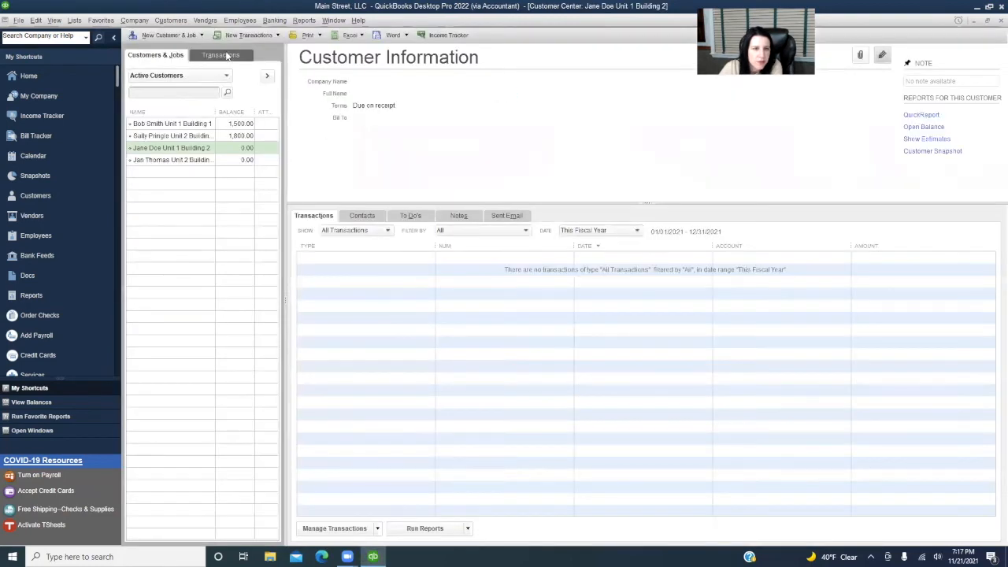
click(244, 36)
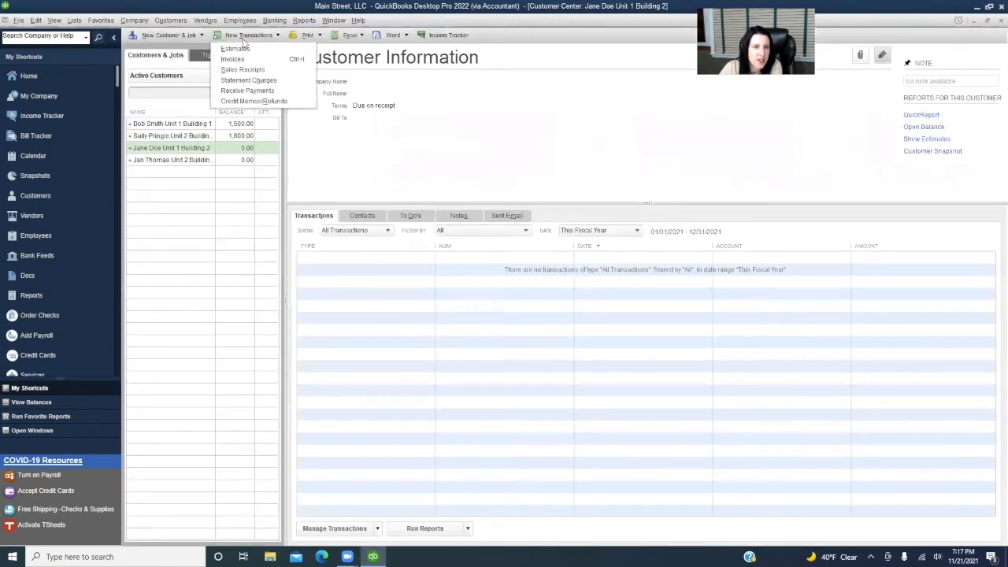
click(234, 61)
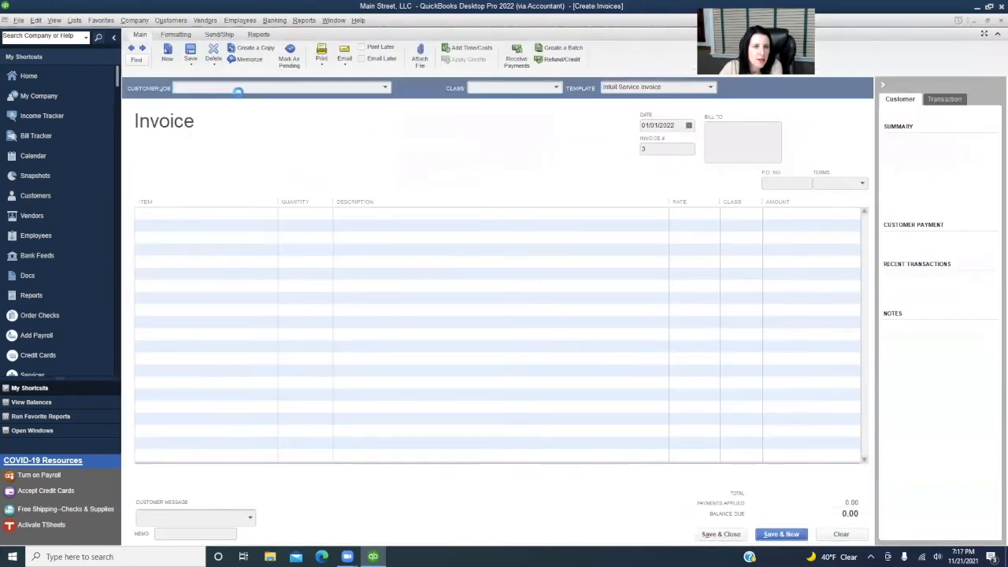
Step: Create a new top-level class named Building 2
click(556, 87)
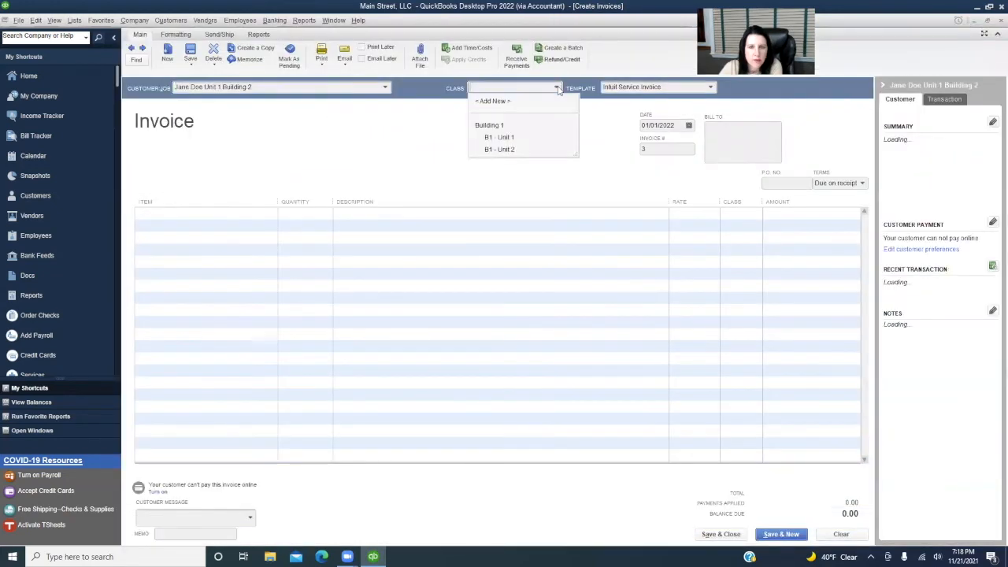
click(492, 102)
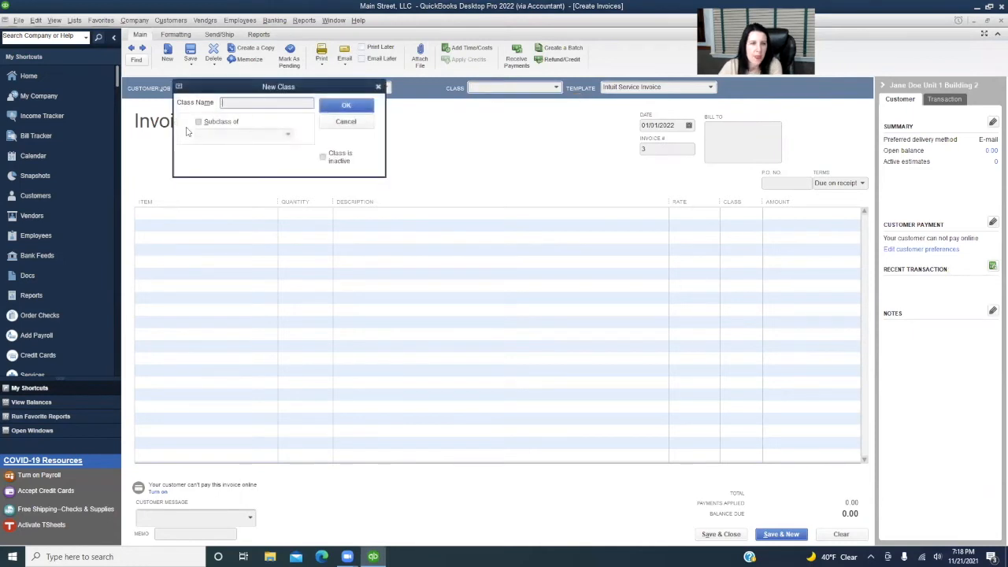
text(Building 2)
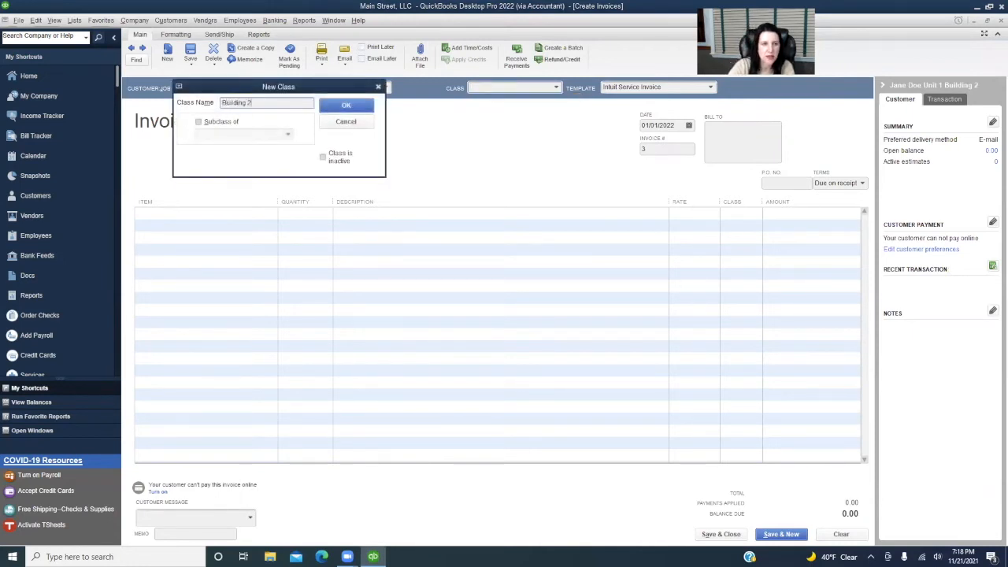
click(346, 105)
Step: Create subclass 'B2 - Unit 1' under Building 2 for the invoice
click(556, 88)
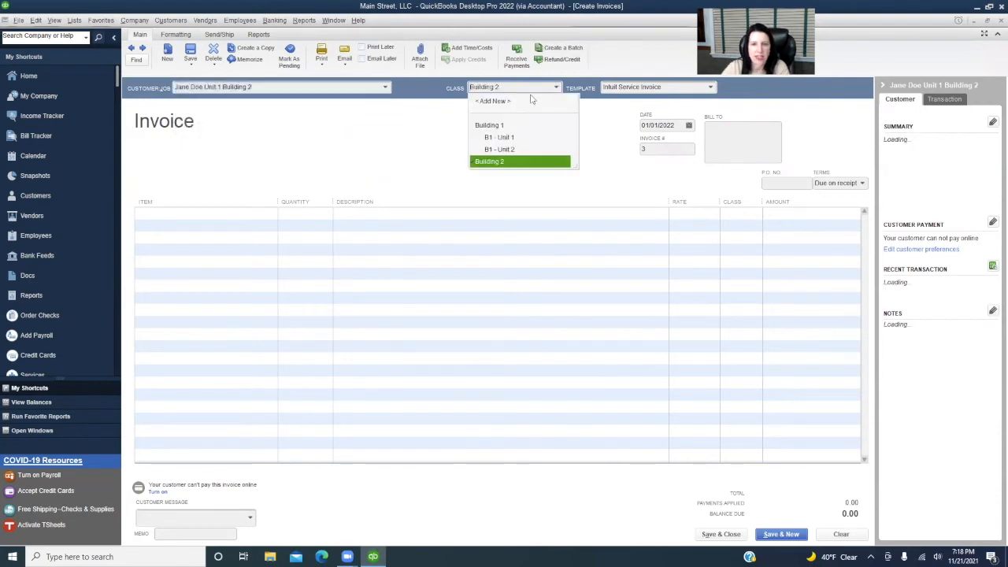
click(493, 102)
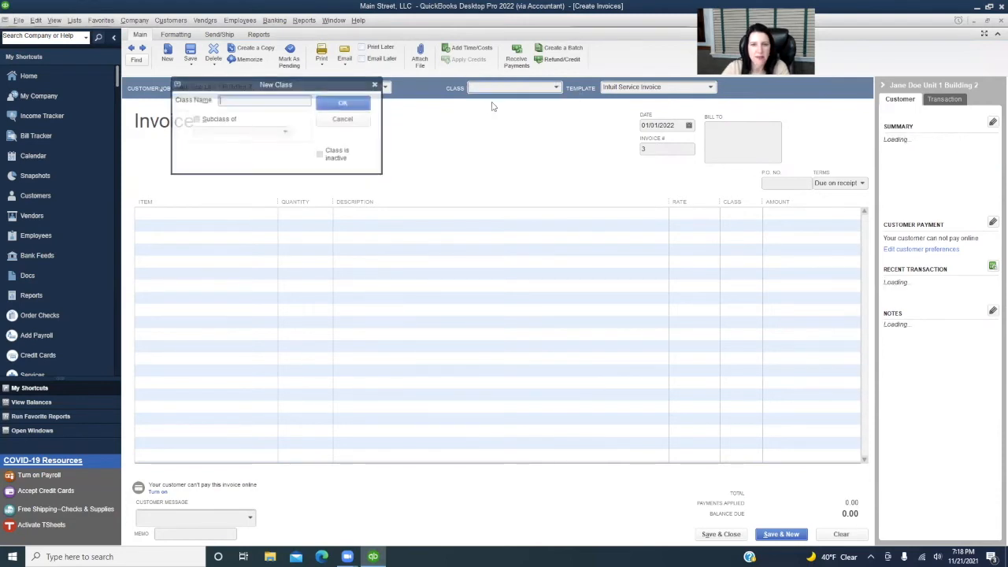
click(196, 119)
click(279, 132)
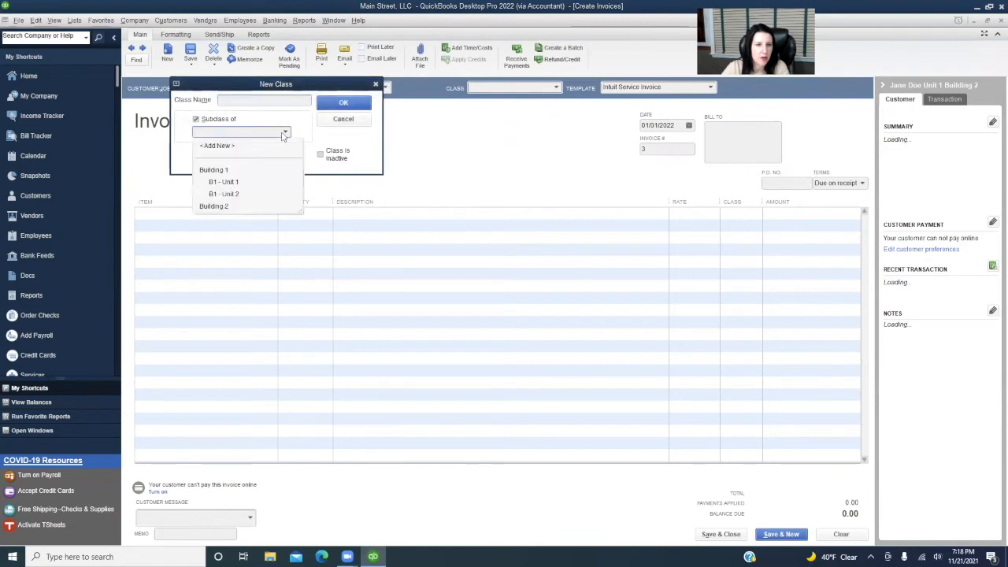
click(222, 209)
click(237, 100)
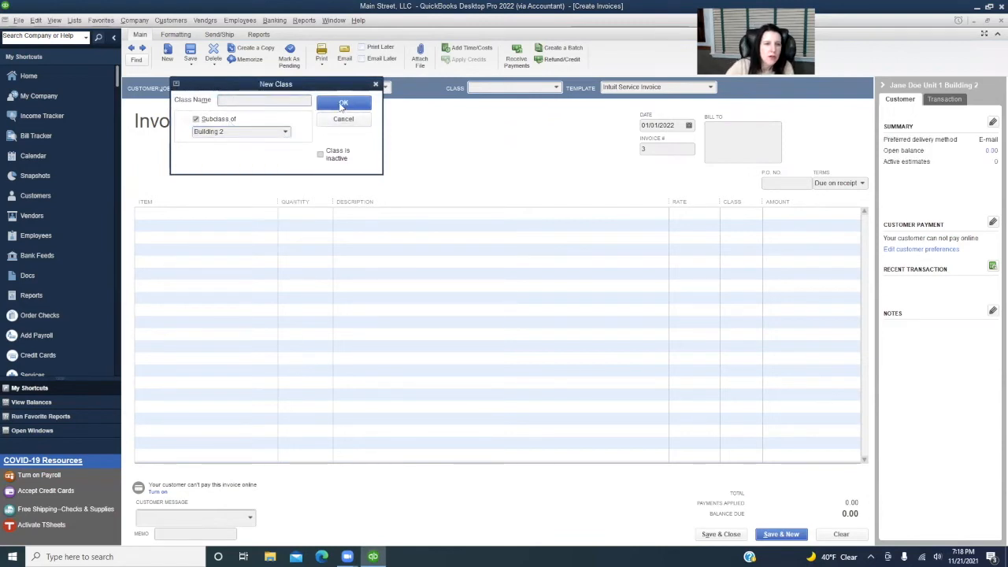
drag(303, 86, 470, 137)
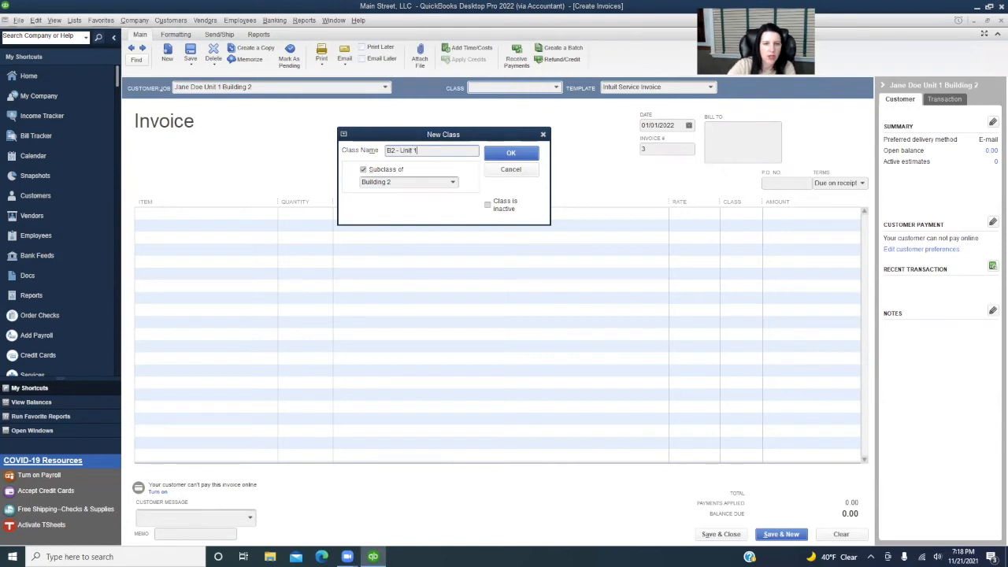
click(525, 154)
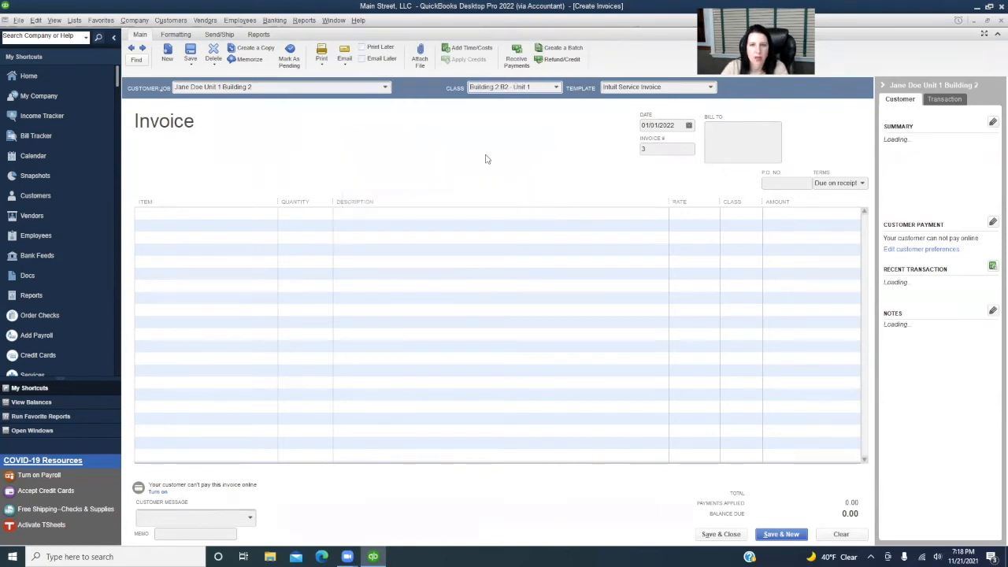
Step: Bill item U1 - B2 at 2,000.00 on the first line and widen the Class column
click(262, 213)
click(272, 213)
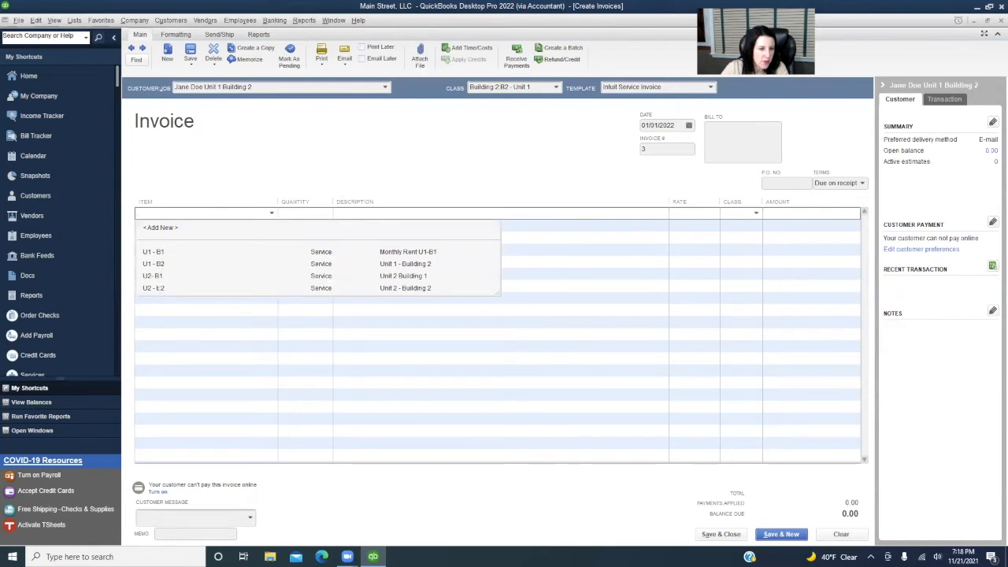
click(150, 263)
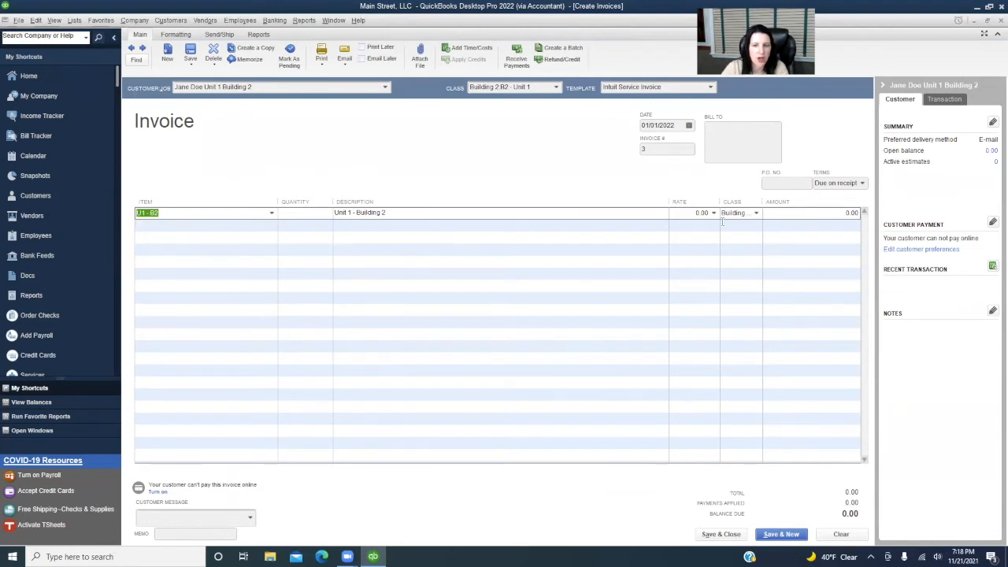
click(703, 212)
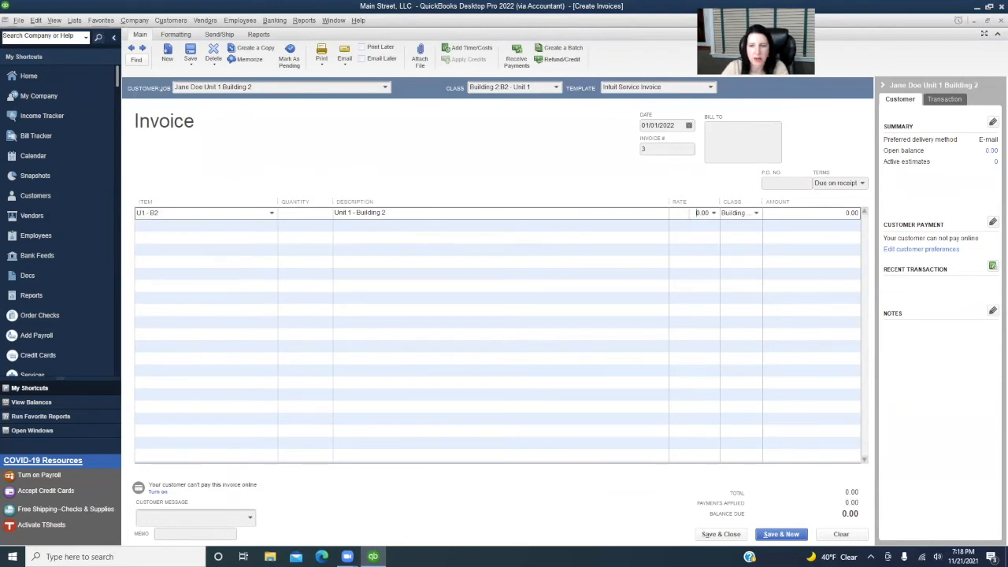
text(2,00)
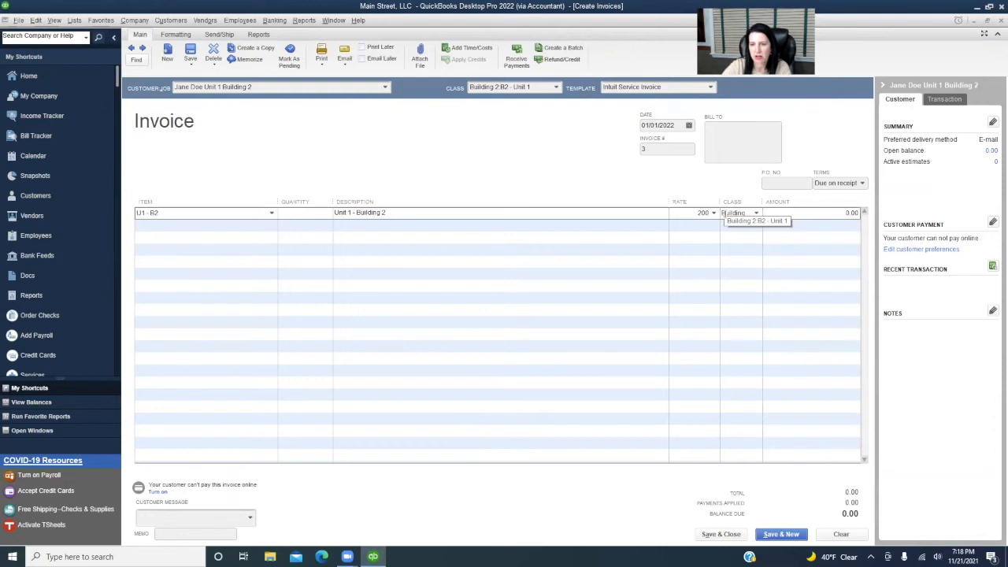
text(0)
key(Tab)
drag(764, 203, 782, 201)
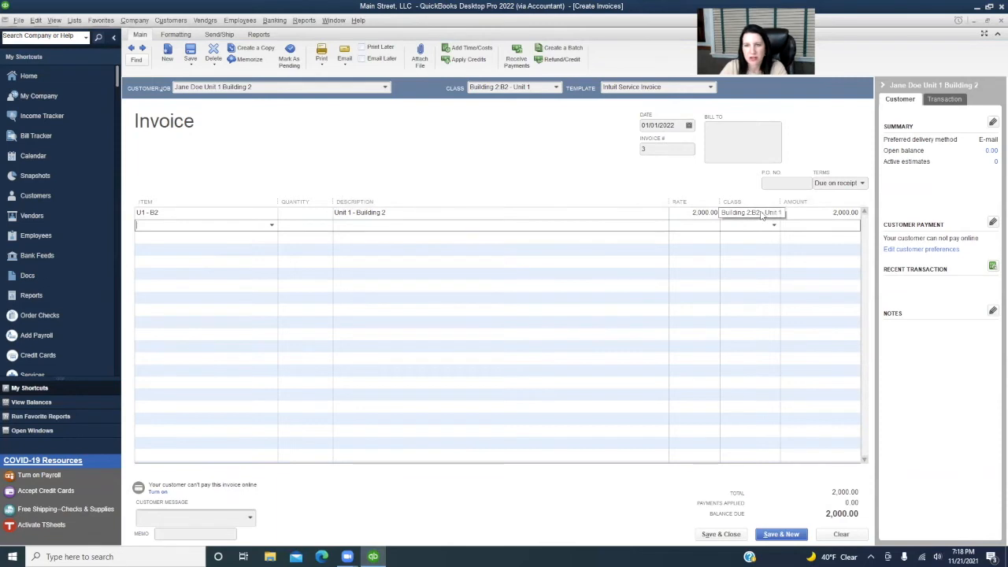
Step: Memorize the 2,000.00 invoice monthly from 02/01/2022, 3 days ahead, and save it
click(238, 62)
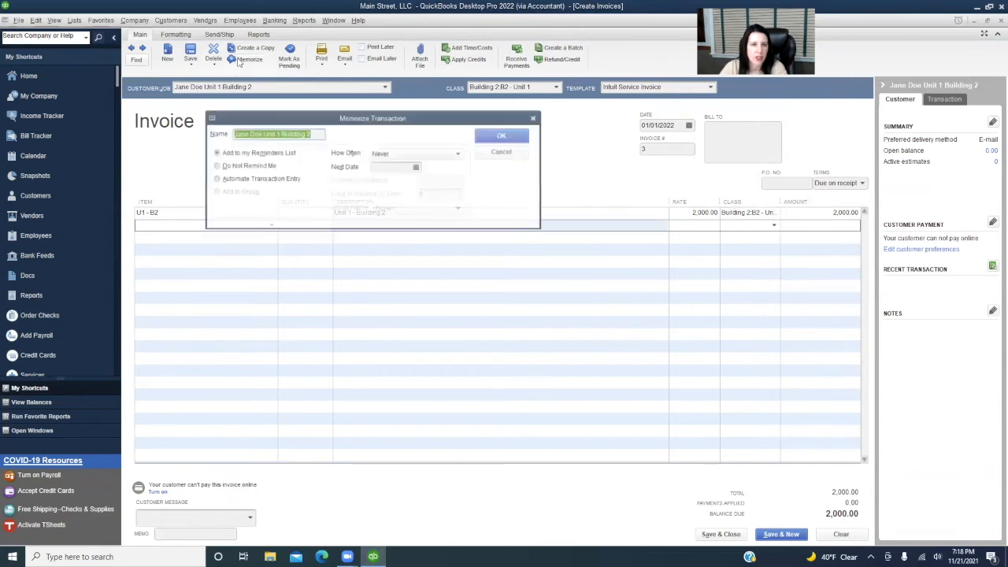
click(224, 180)
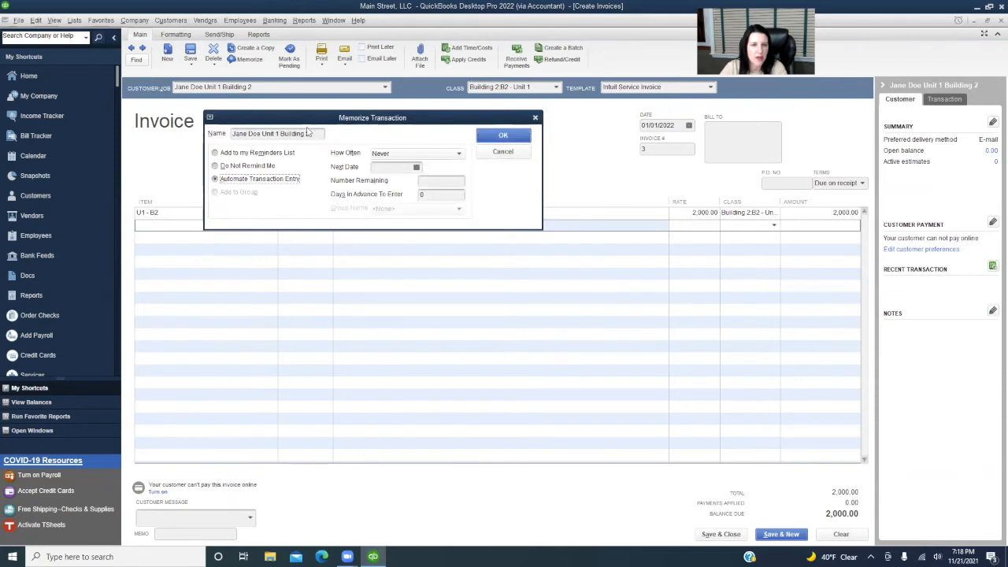
click(441, 155)
click(389, 240)
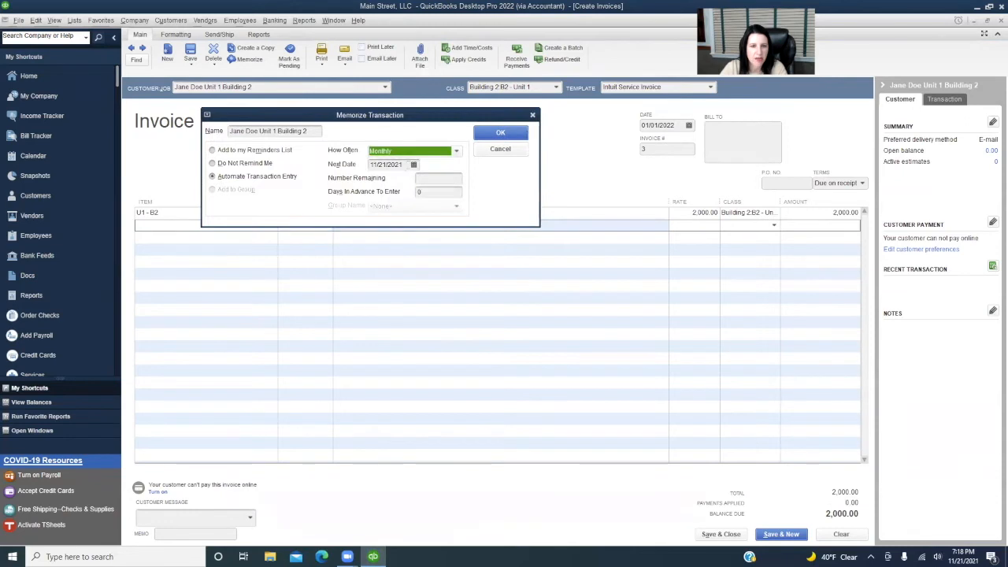
click(402, 163)
text(2/01/202)
key(Tab)
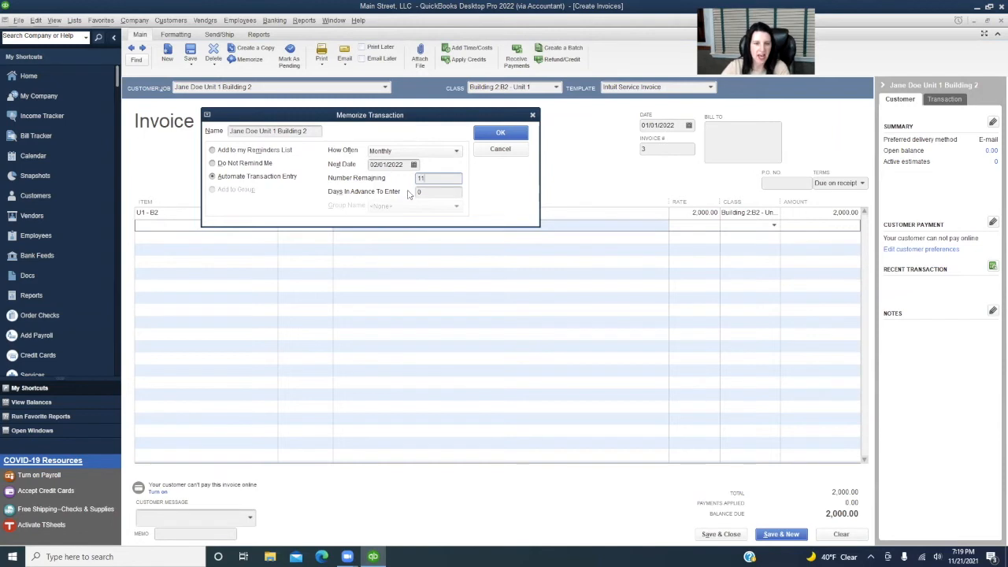
key(Tab)
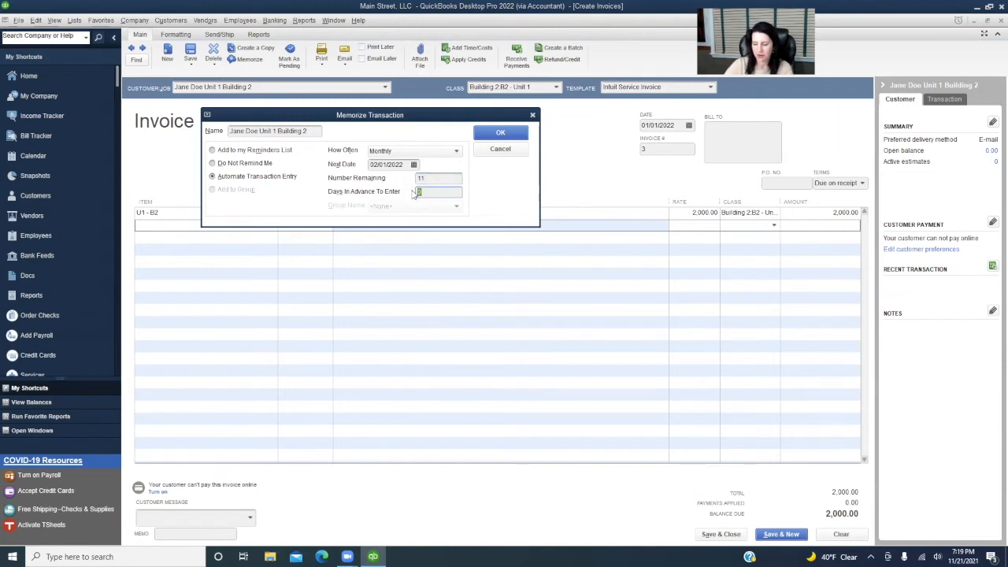
text(3)
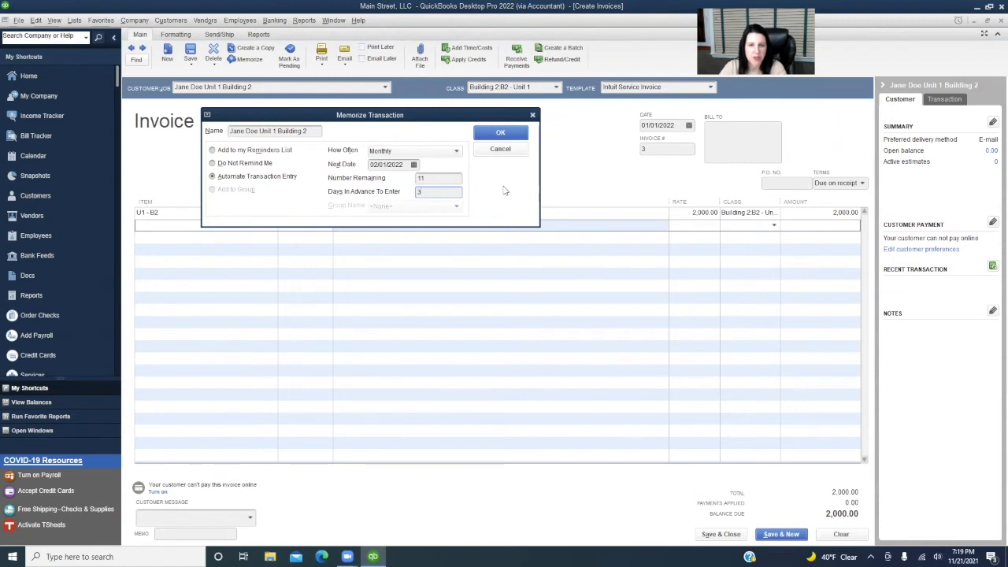
click(501, 133)
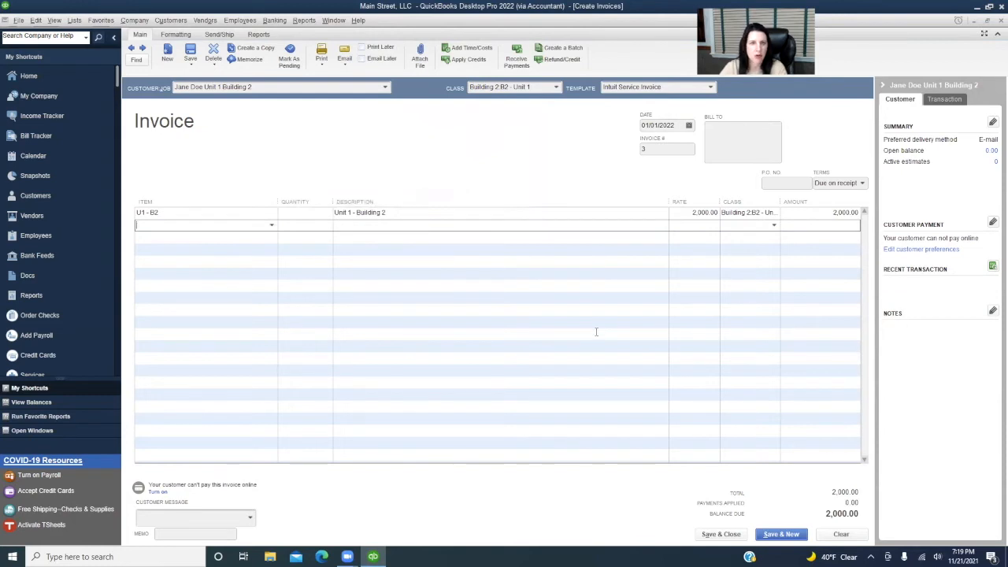
click(719, 534)
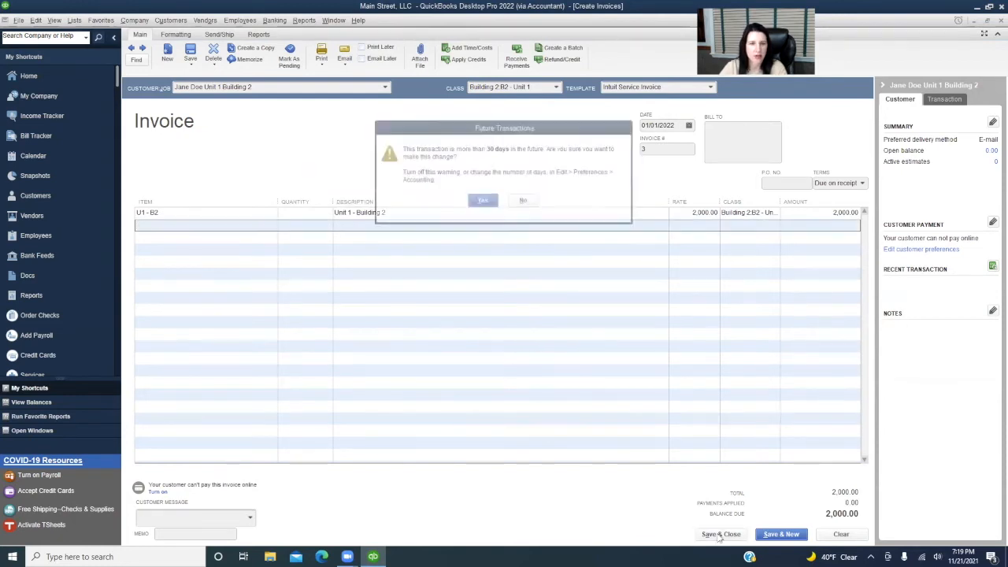
click(482, 202)
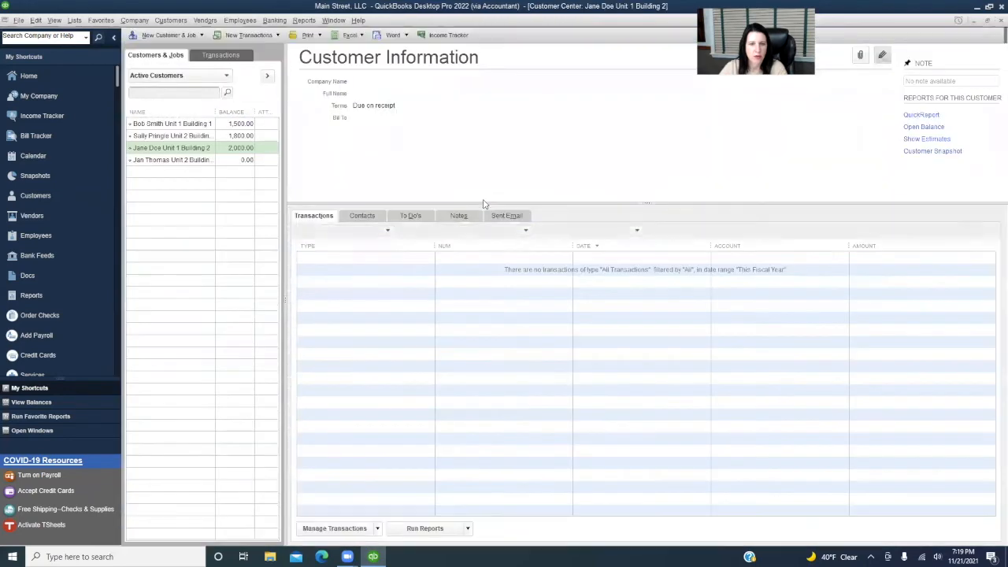
Step: Start a new invoice for the Unit 2 Building 2 customer
click(190, 161)
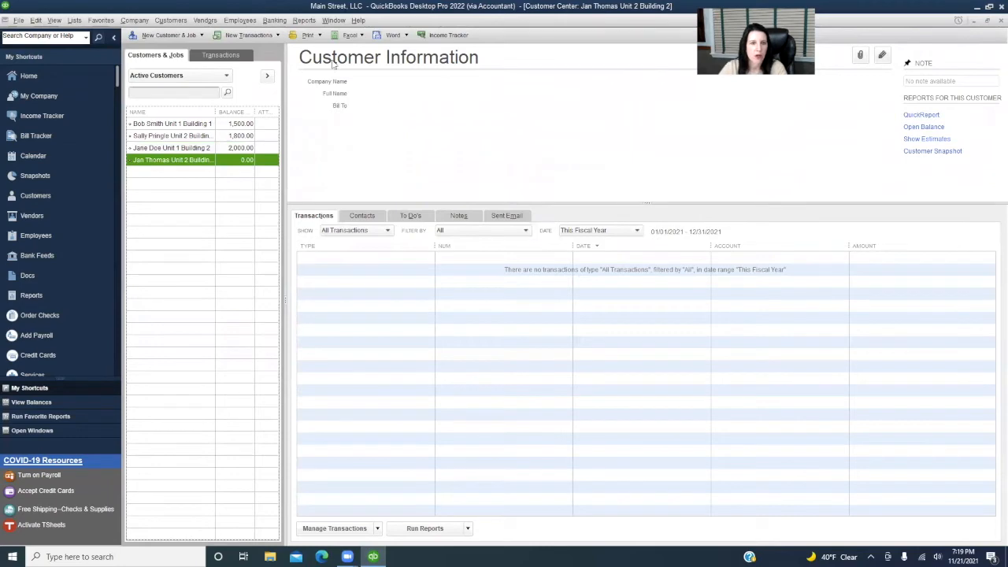
click(251, 35)
click(236, 59)
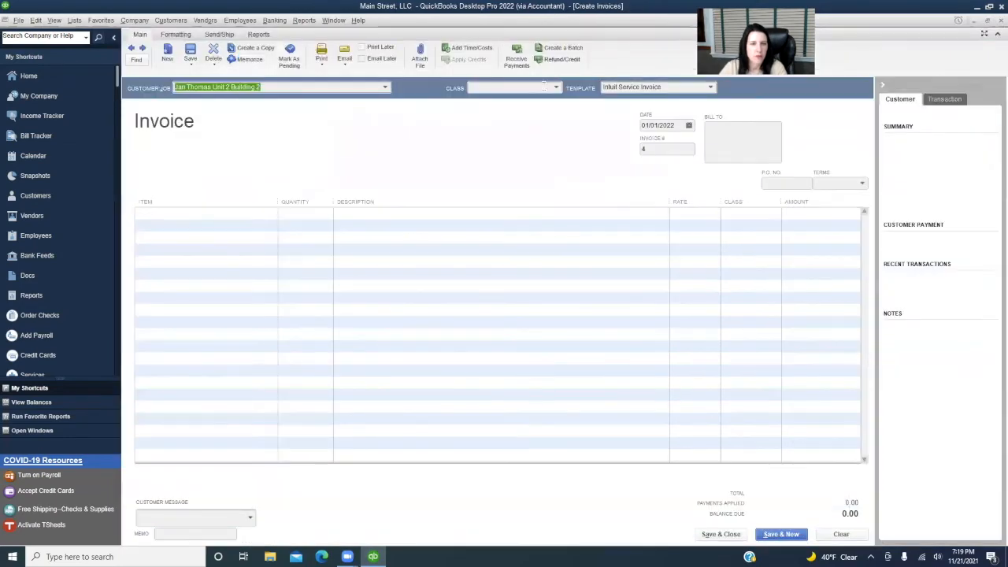
Step: Create class 'B2 - U2' as a subclass of Building 2 for the invoice
click(556, 87)
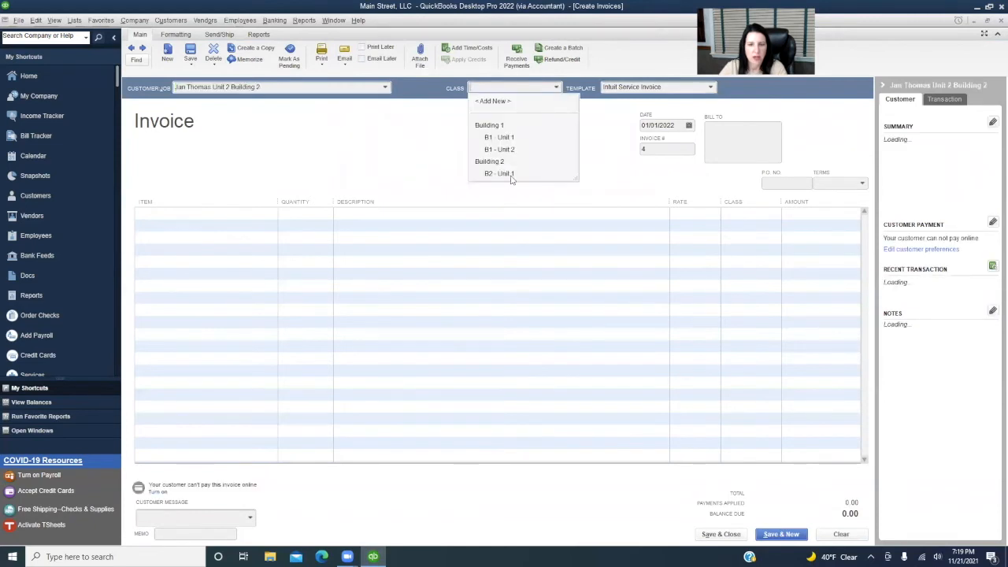
click(493, 101)
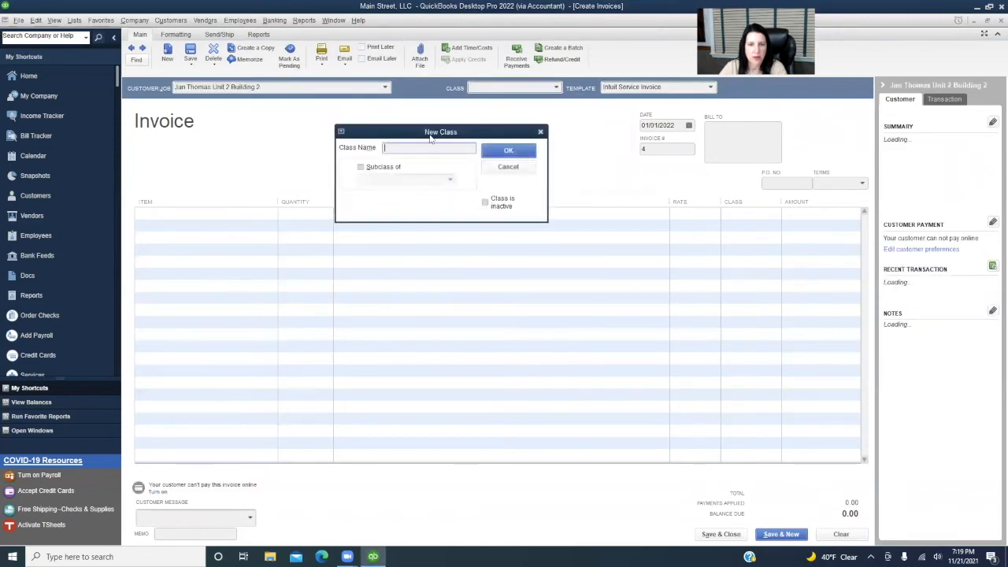
click(361, 168)
click(453, 180)
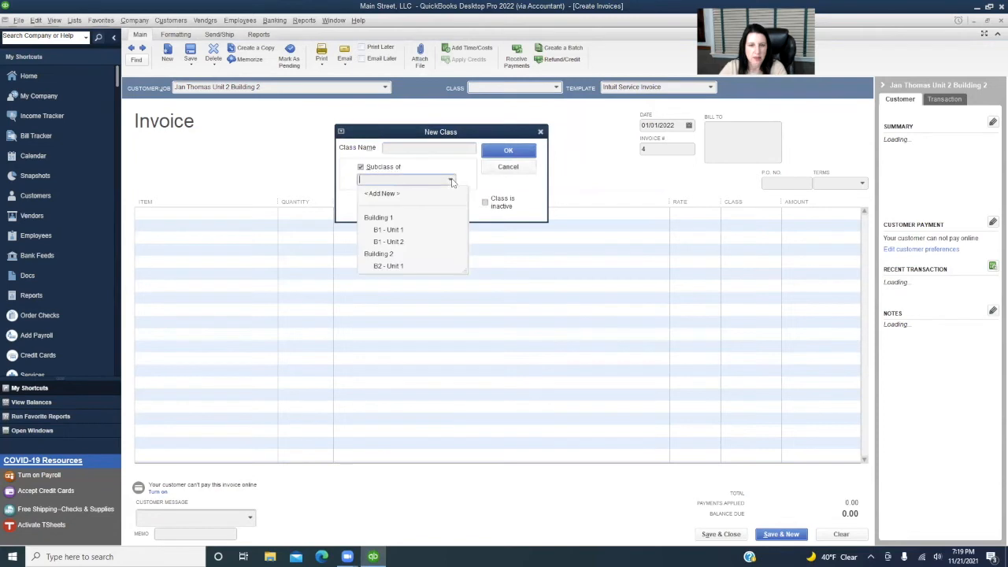
click(393, 253)
click(409, 148)
text(B2 - U2)
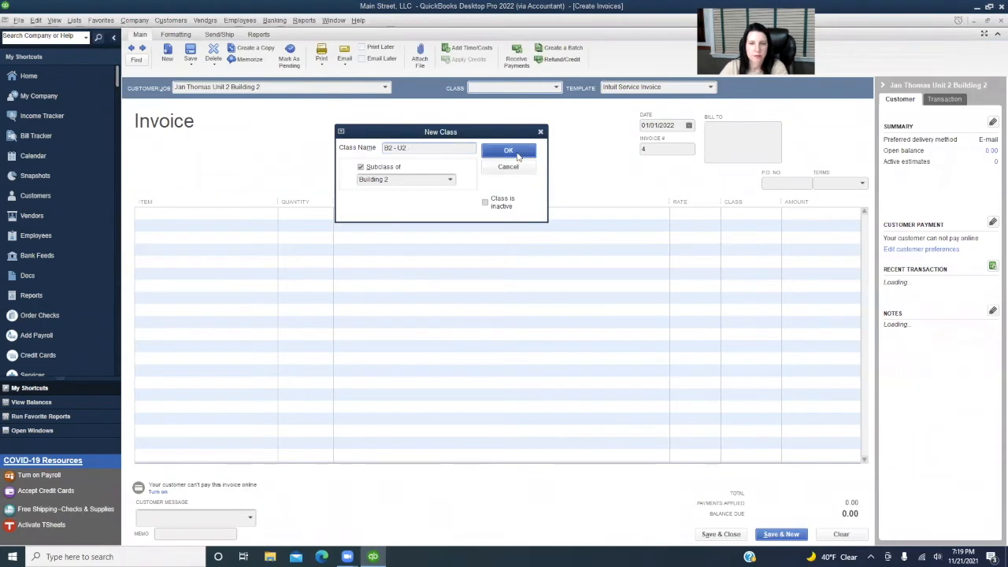
click(516, 151)
Step: Bill item U2 - B2 at a 2,500.00 rate on the first line
click(236, 214)
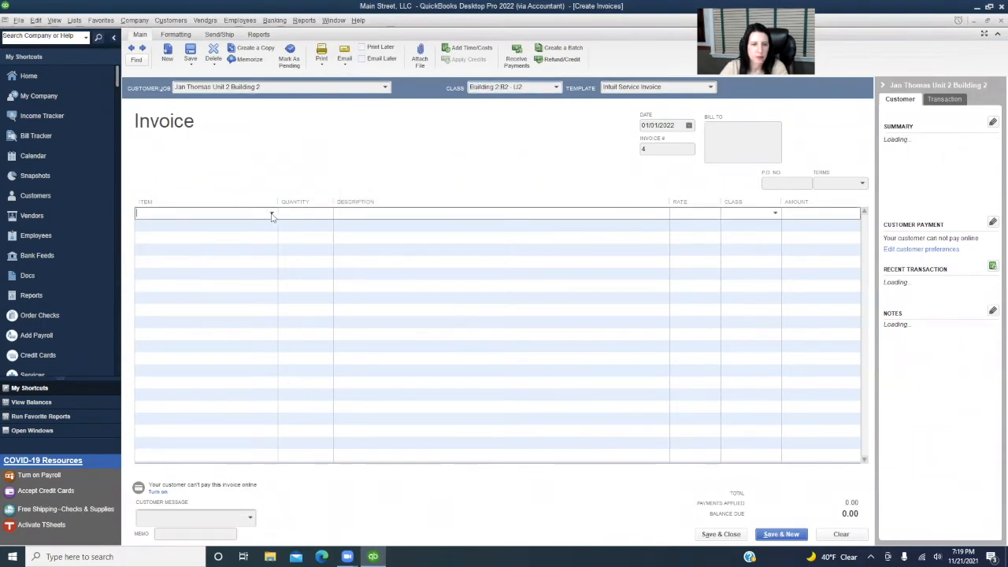
click(271, 215)
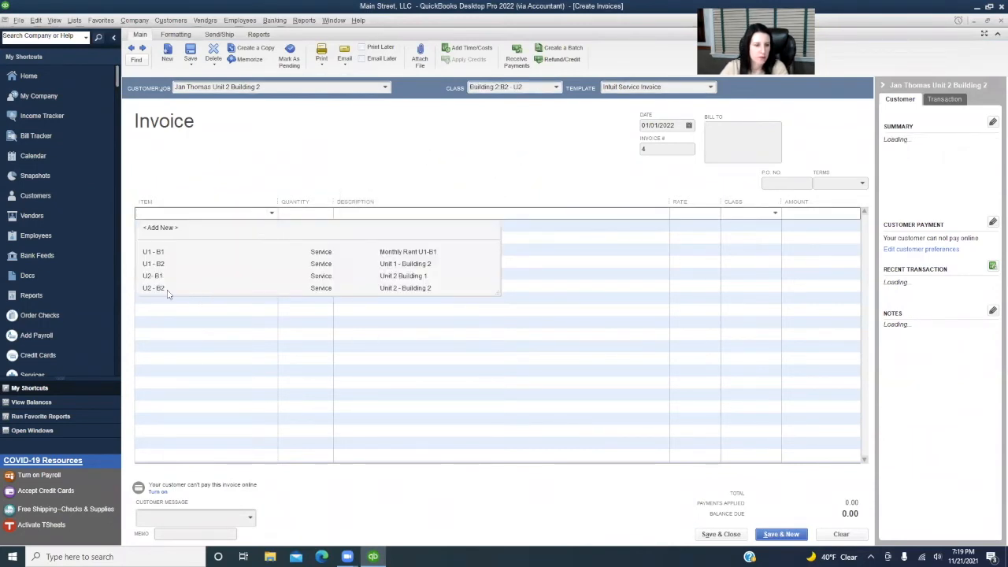
click(162, 286)
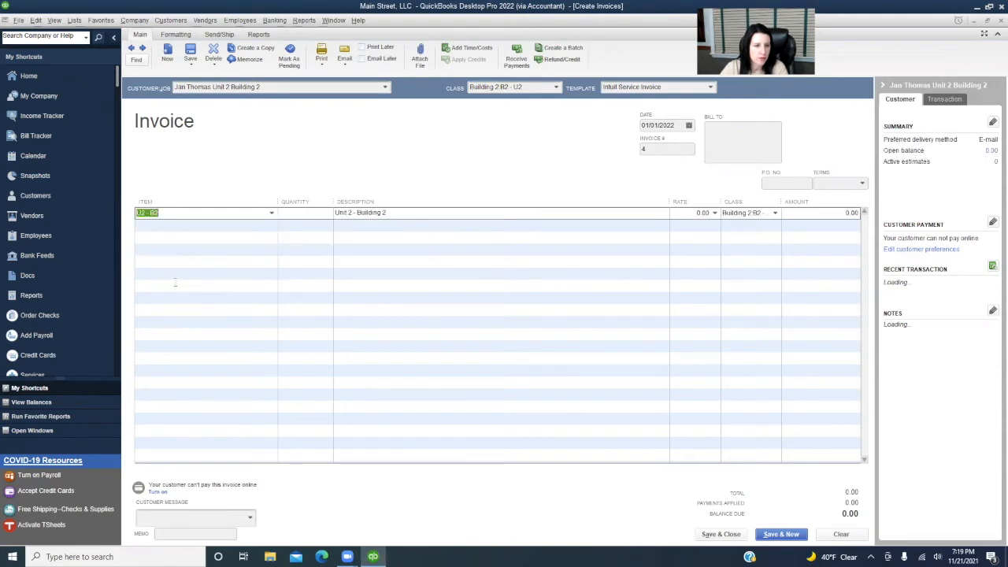
click(705, 215)
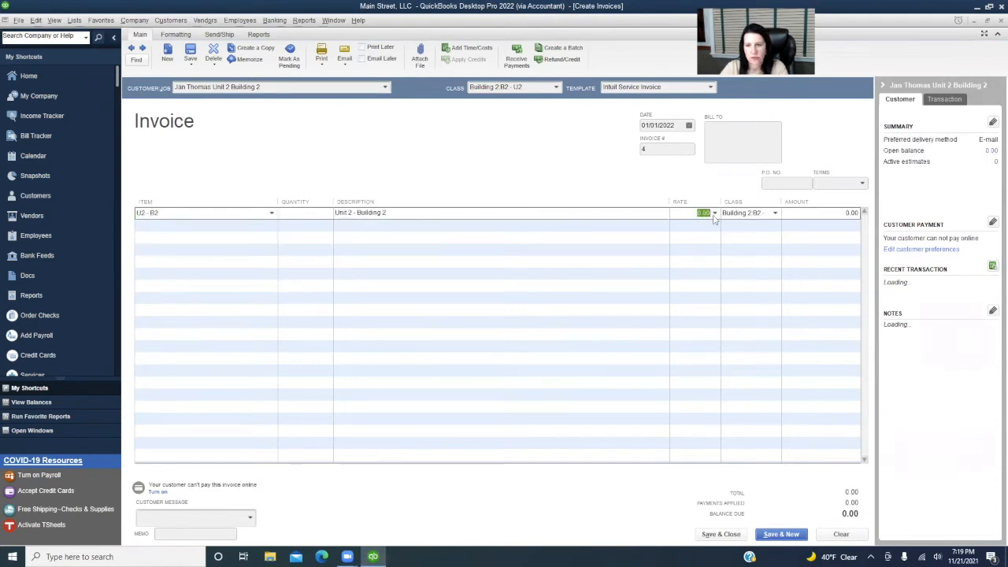
text(25)
key(Tab)
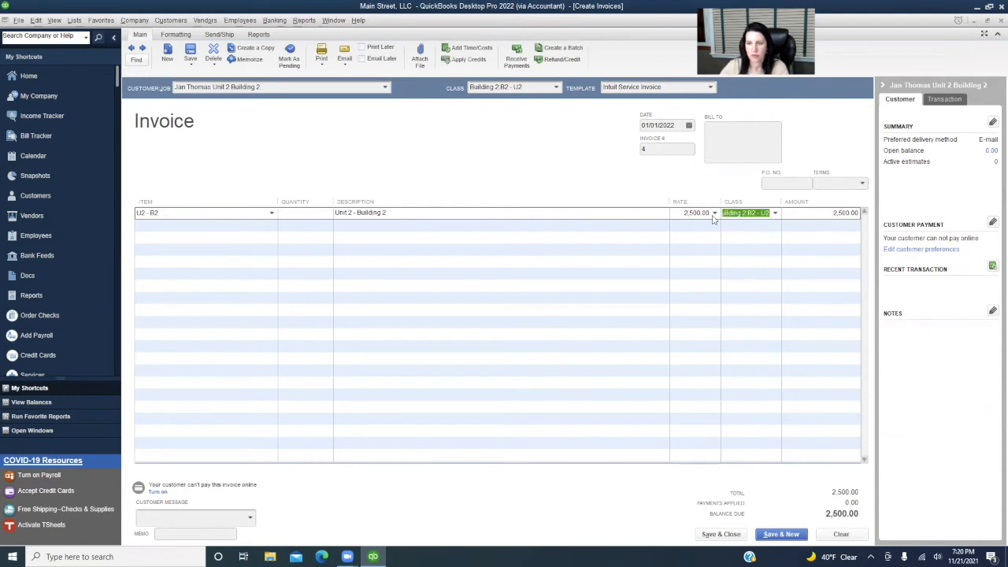
Step: Memorize the 2,500.00 invoice monthly from 02/01/2022, 11 remaining, 3 days ahead, and save it
click(241, 60)
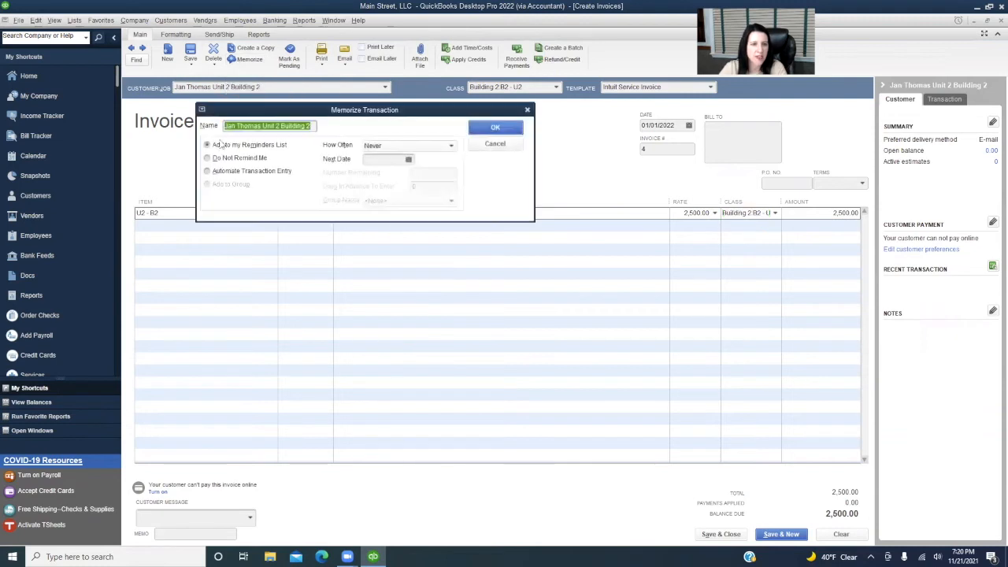
click(223, 171)
click(378, 148)
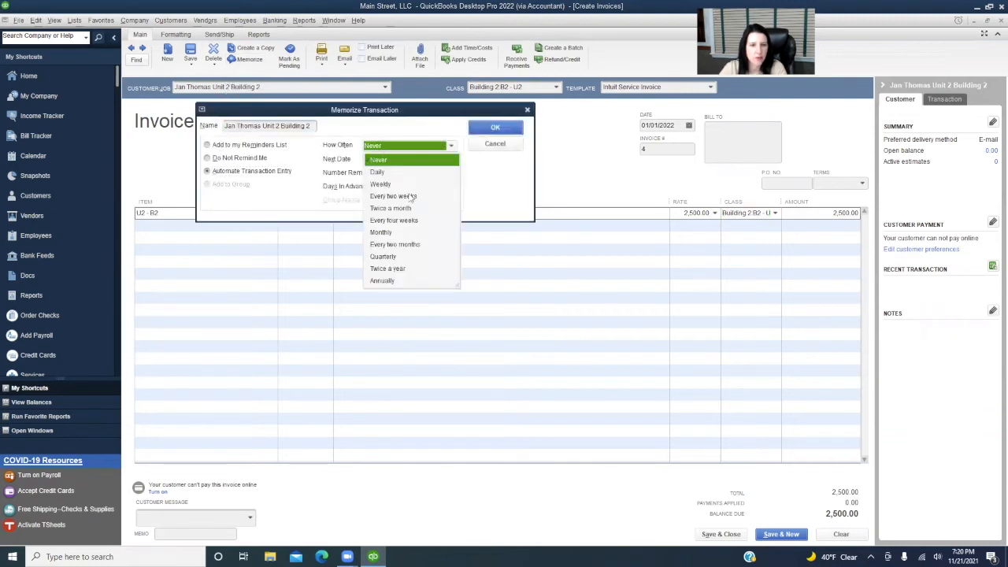
click(402, 233)
click(397, 156)
text(2)
key(Tab)
text(11)
key(Tab)
text(3)
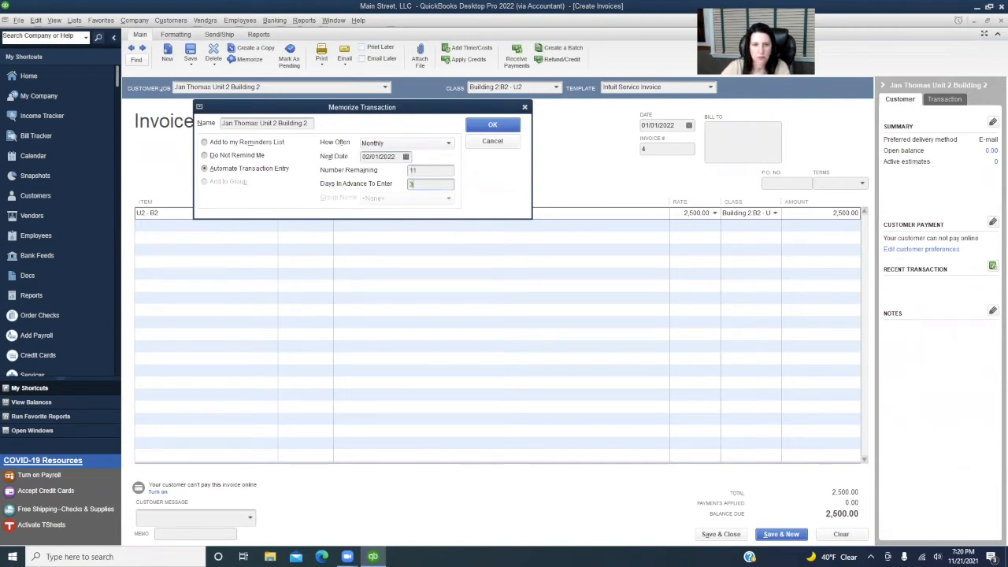
click(493, 127)
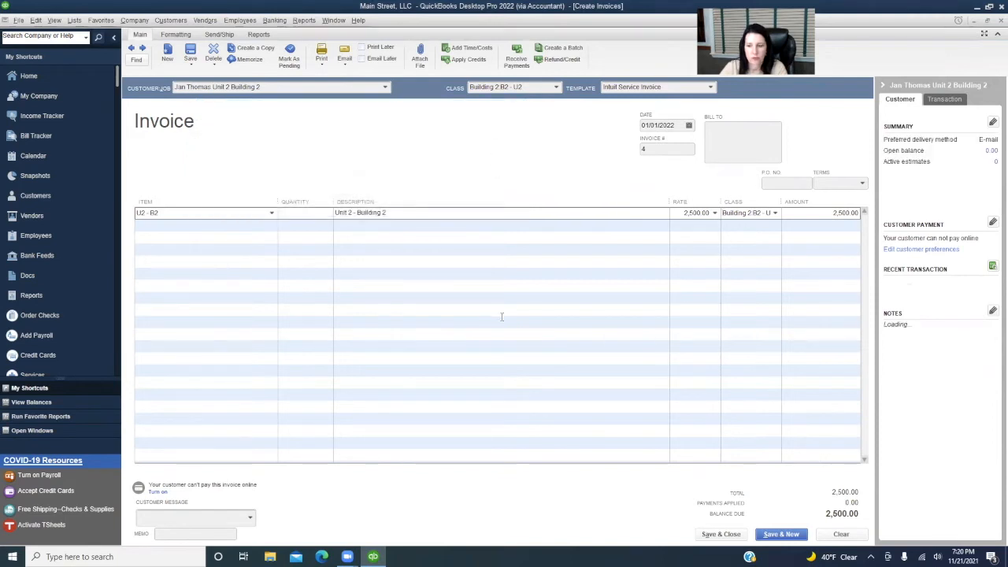
click(730, 537)
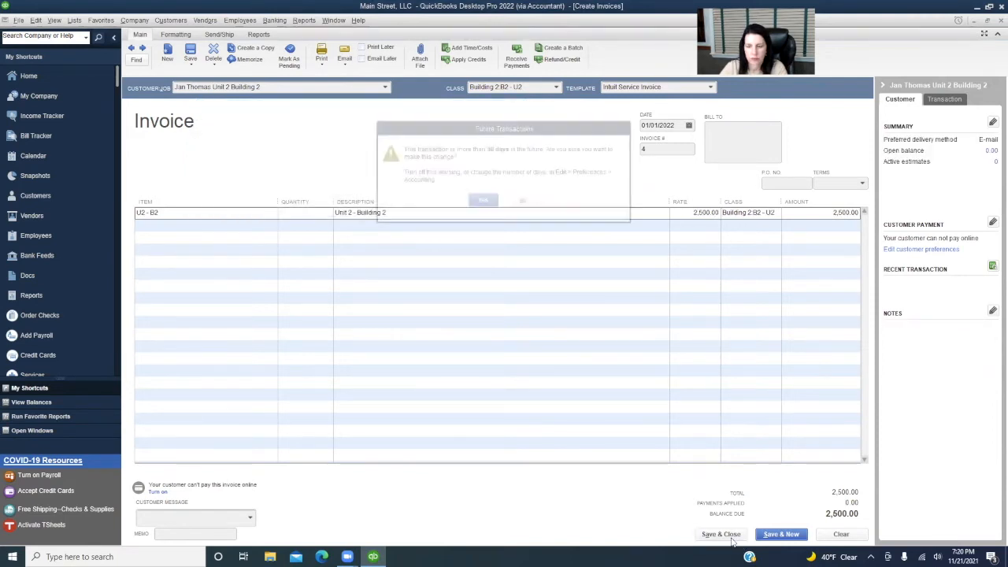
click(483, 202)
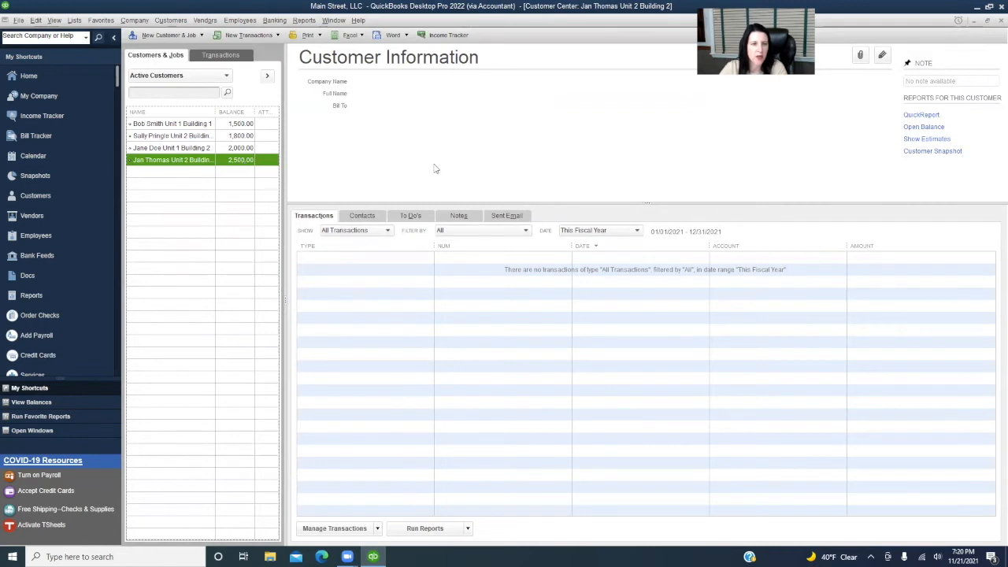
Step: Run the standard Profit & Loss report for 01/01/2022 to 01/31/2022
click(303, 22)
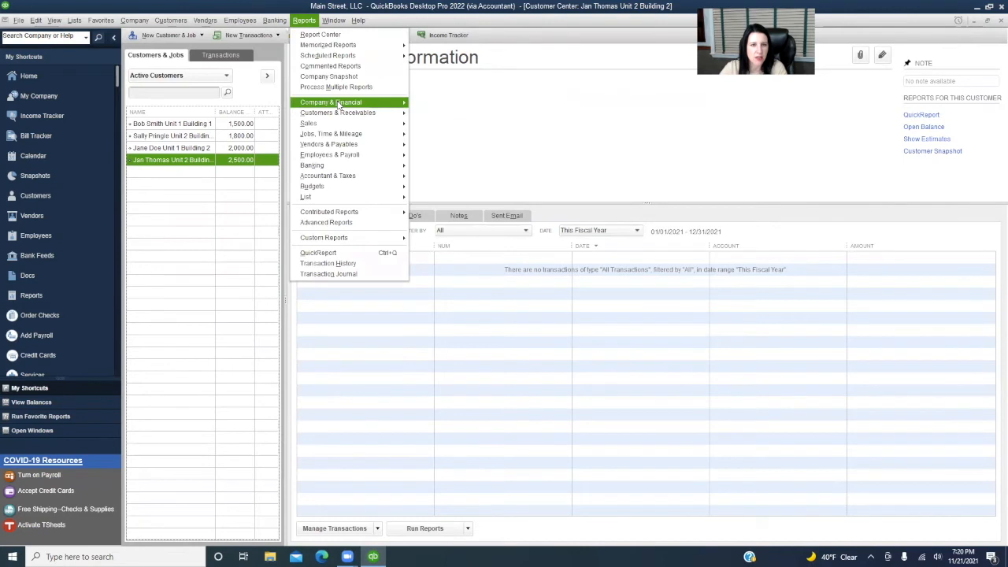
mouse_move(339, 104)
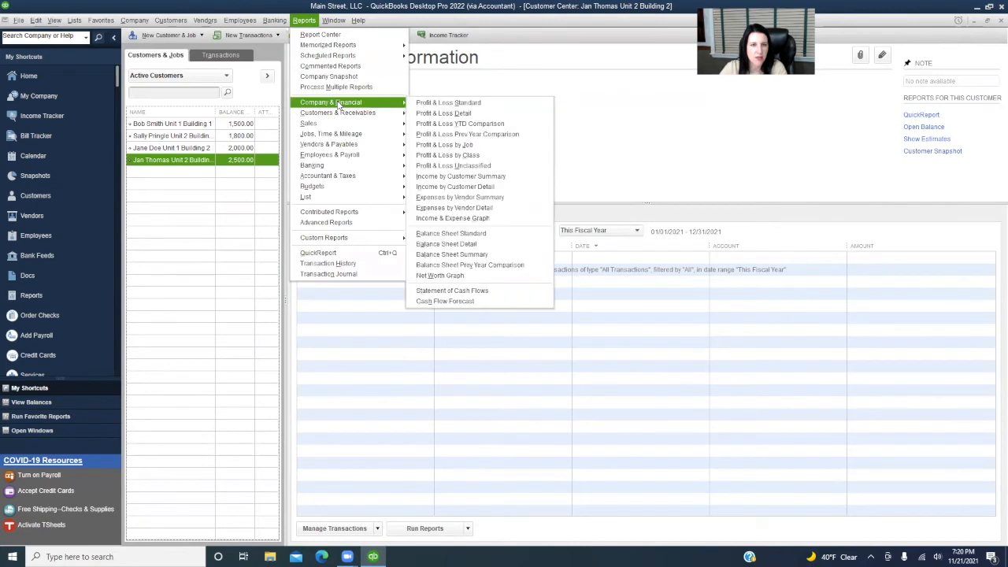
click(469, 103)
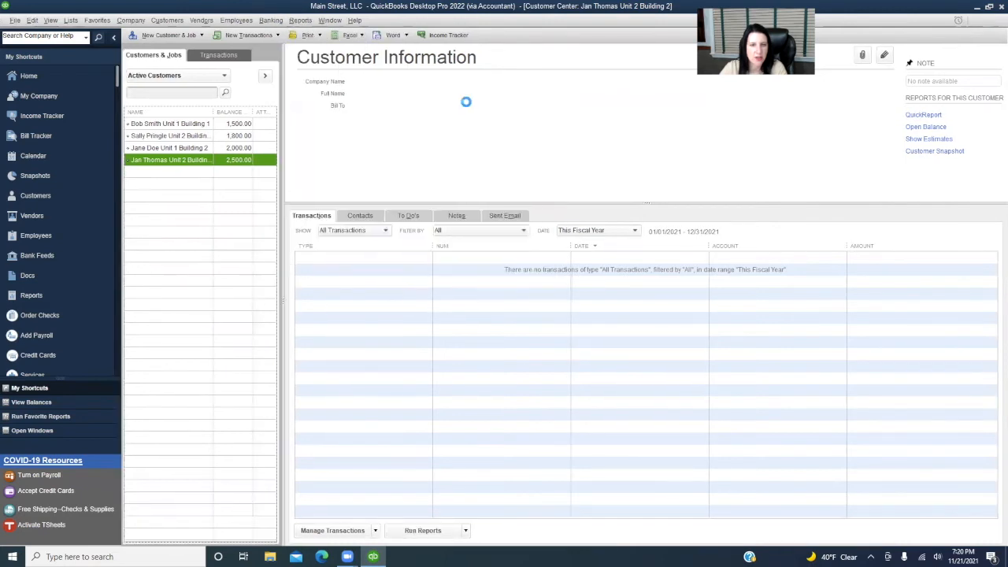
click(313, 50)
text(1)
text(/01/2022)
key(Tab)
text(1)
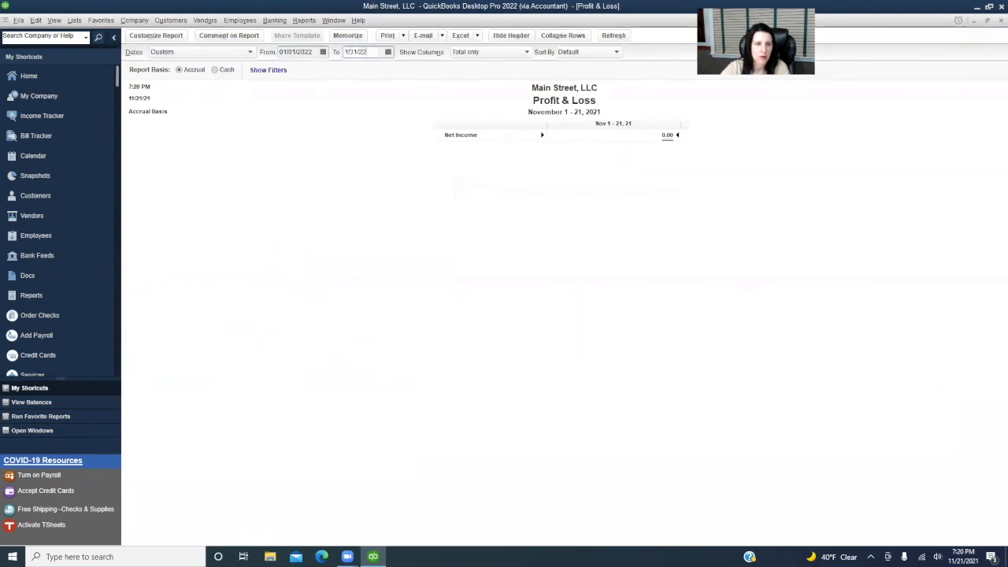
key(Tab)
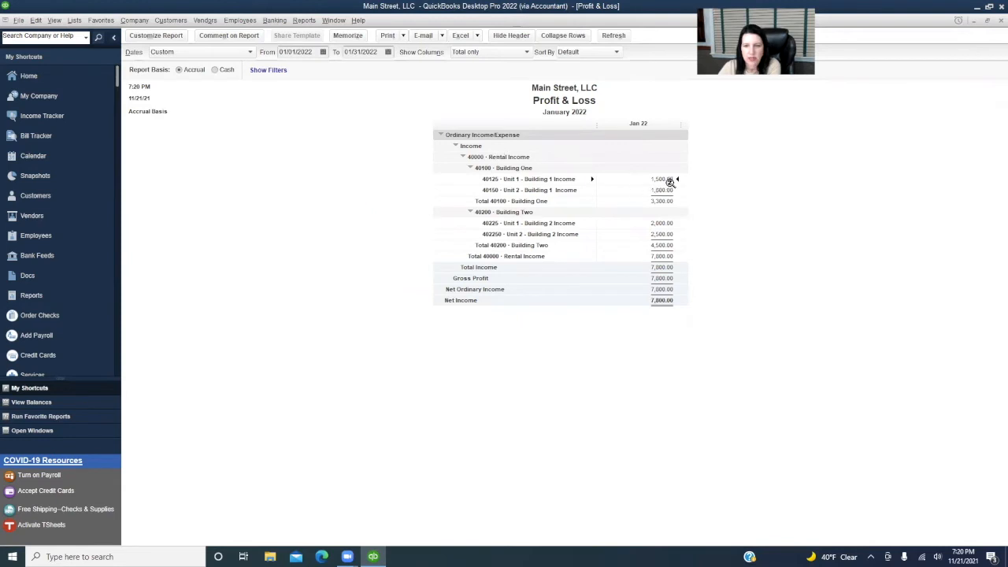
Step: Run the Profit & Loss by Class report for 01/01/2022 to 01/31/2022
click(303, 20)
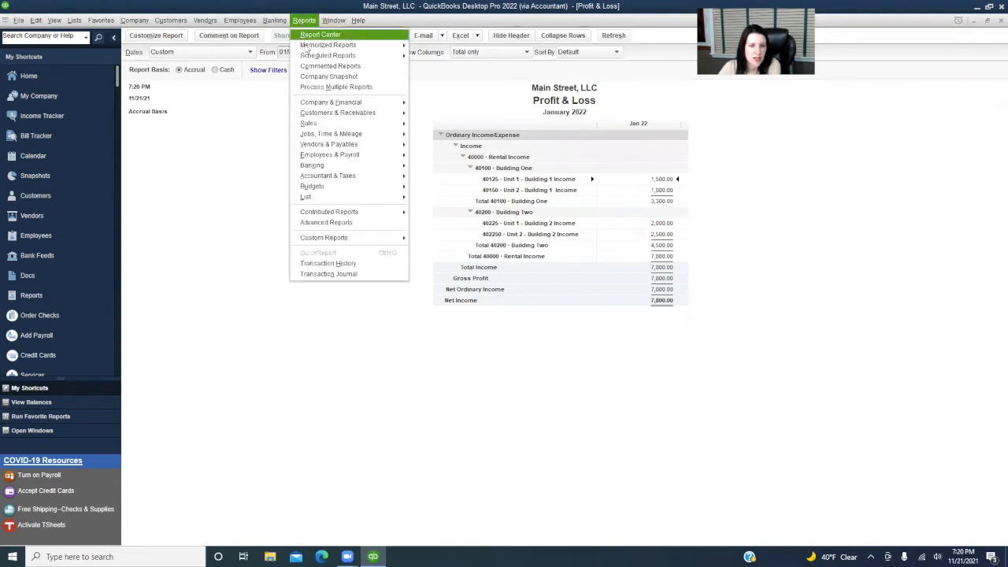
mouse_move(330, 102)
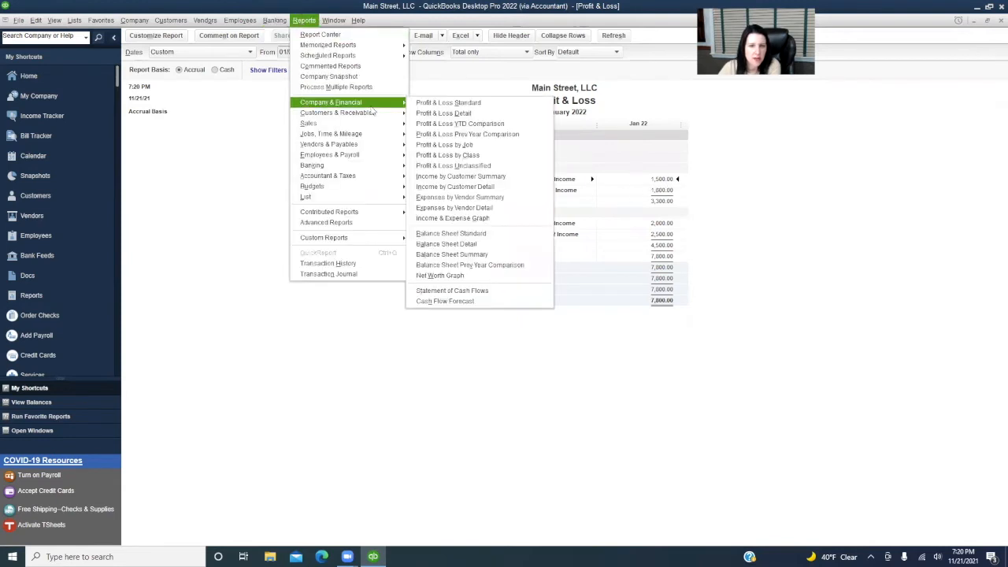
click(471, 155)
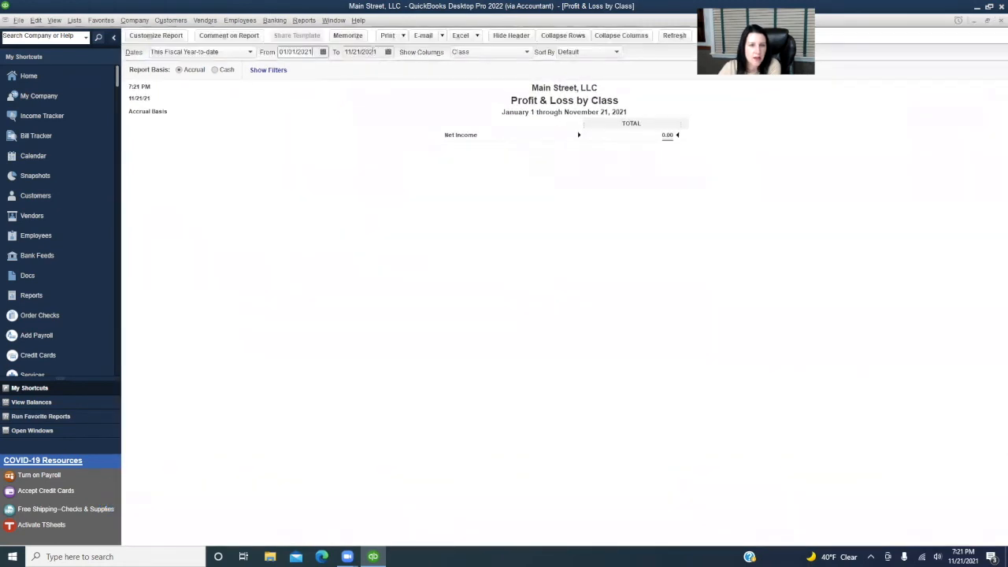
key(BackSpace)
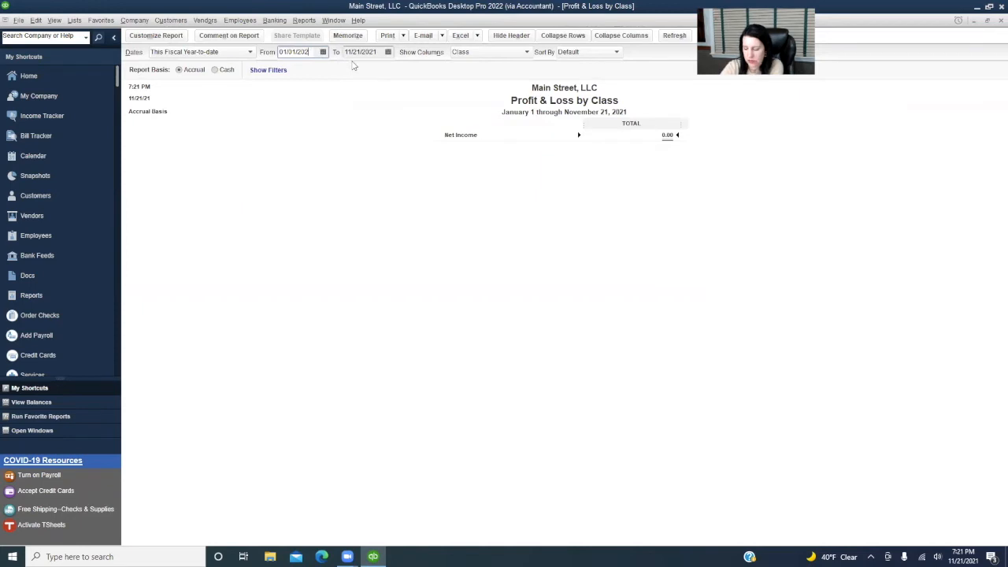
text(2)
key(Tab)
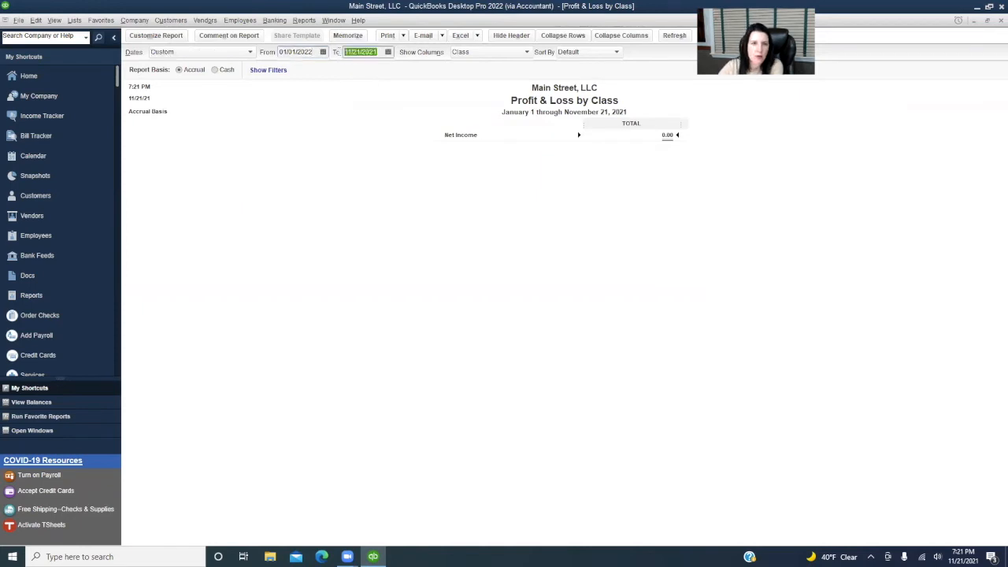
text(1/31/2)
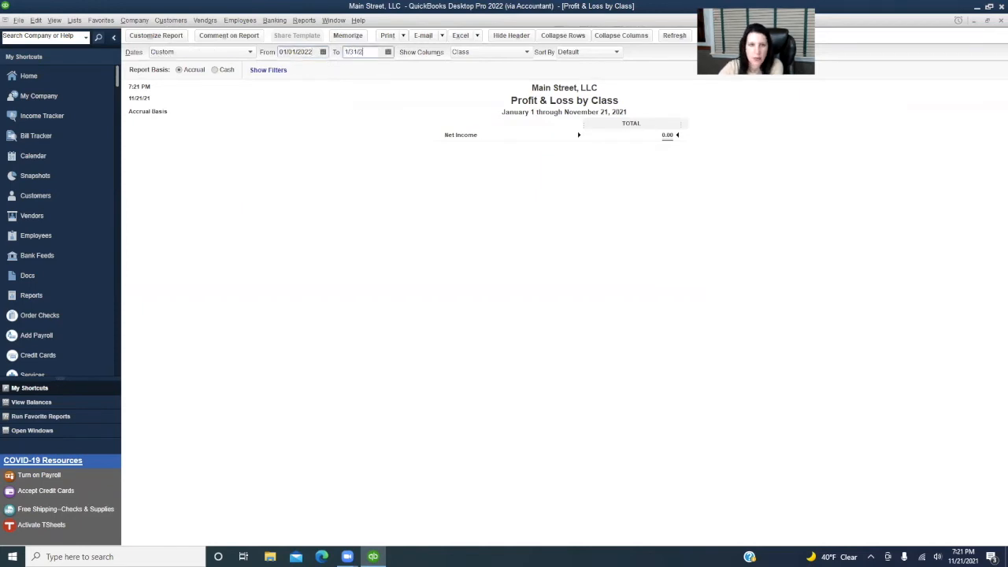
key(Tab)
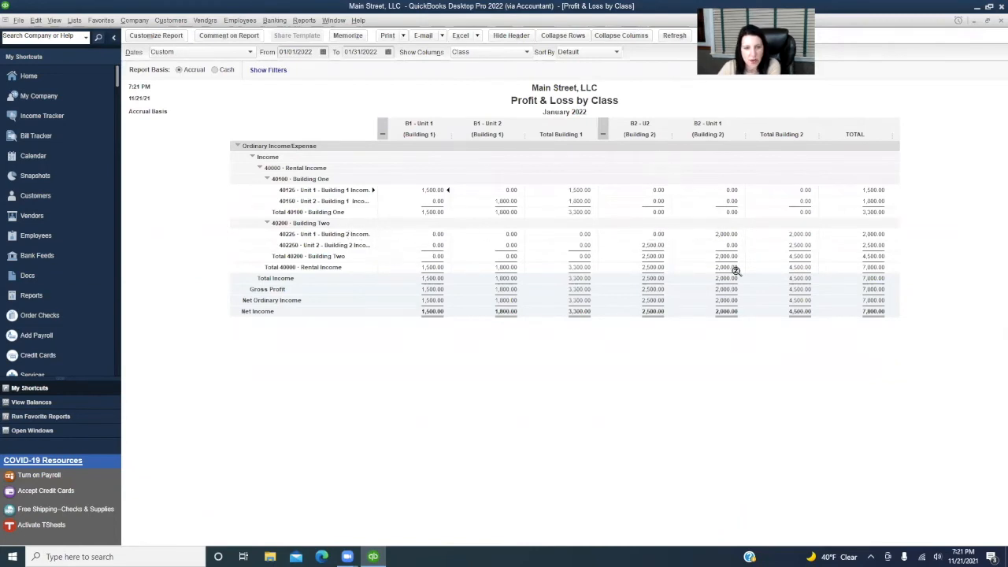
Step: Filter the report by class to show only Building 1
click(149, 37)
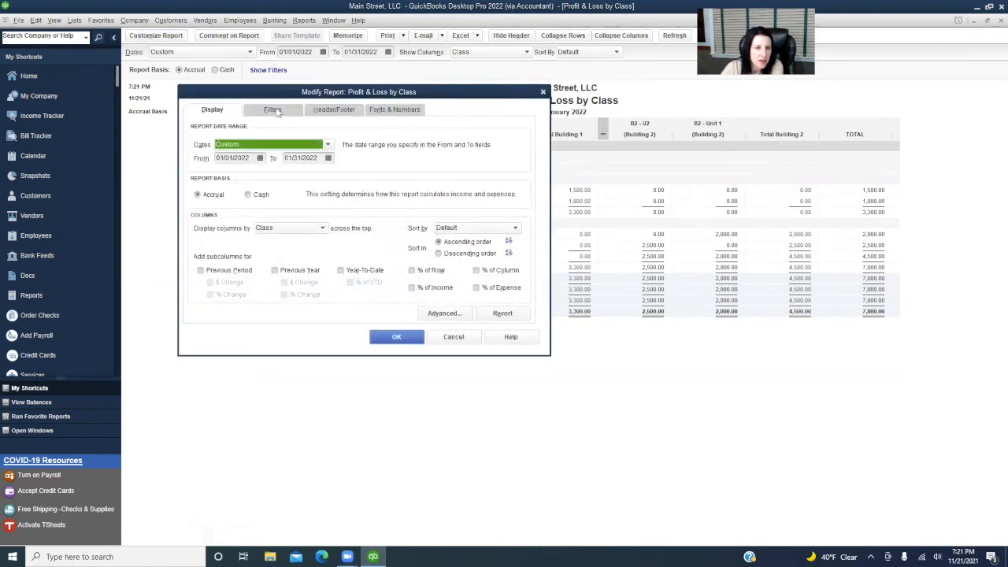
click(307, 230)
click(307, 230)
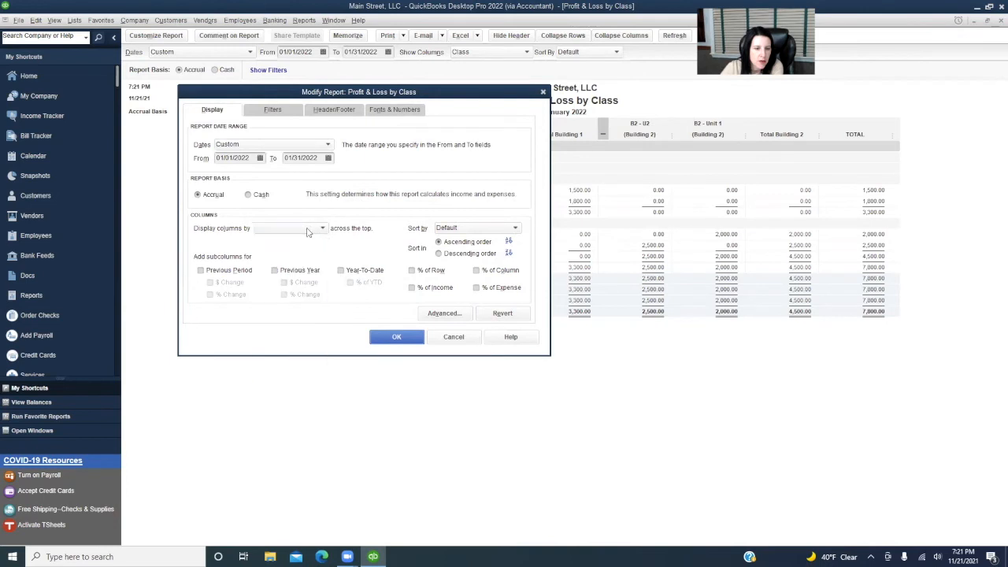
click(273, 109)
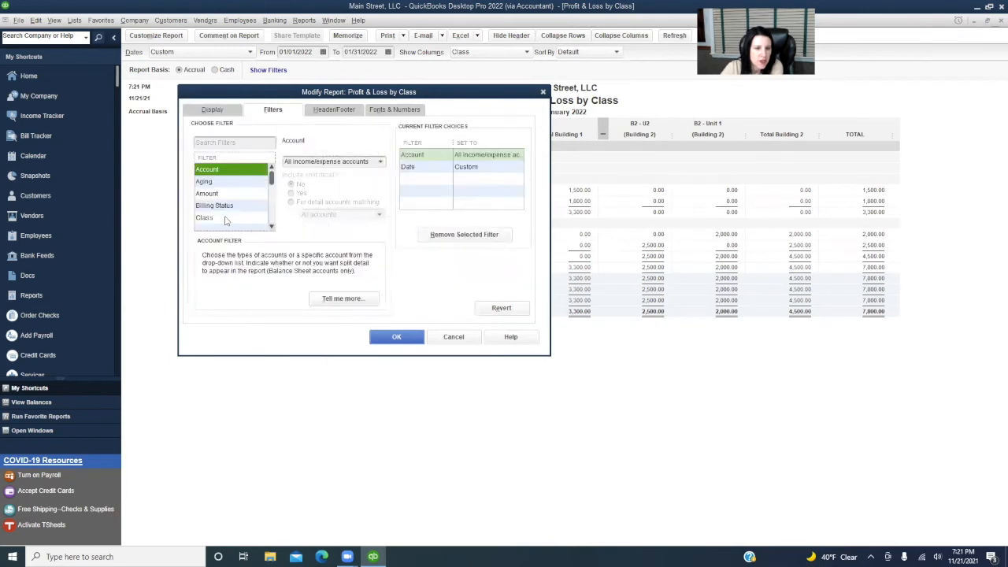
click(225, 218)
click(381, 161)
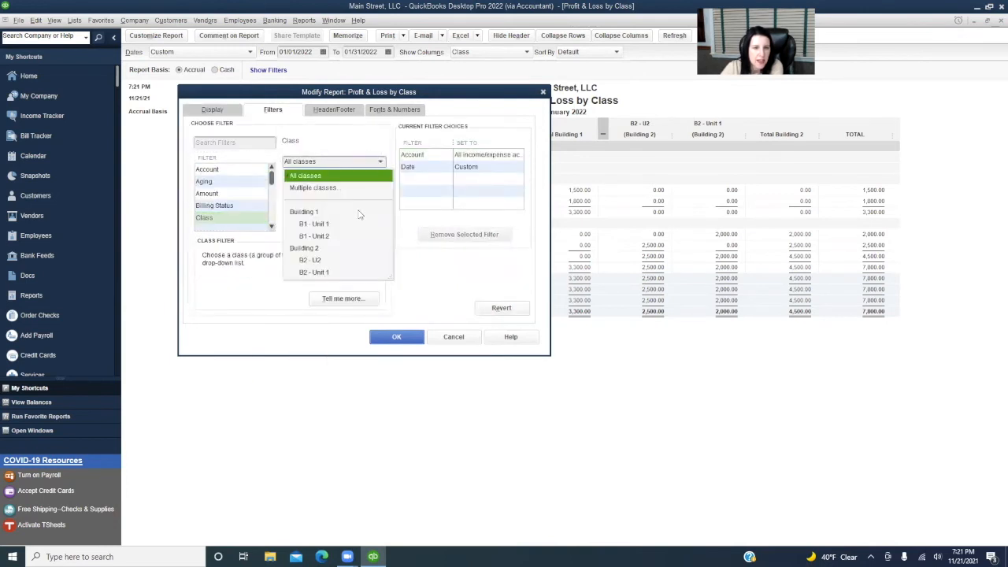
click(303, 212)
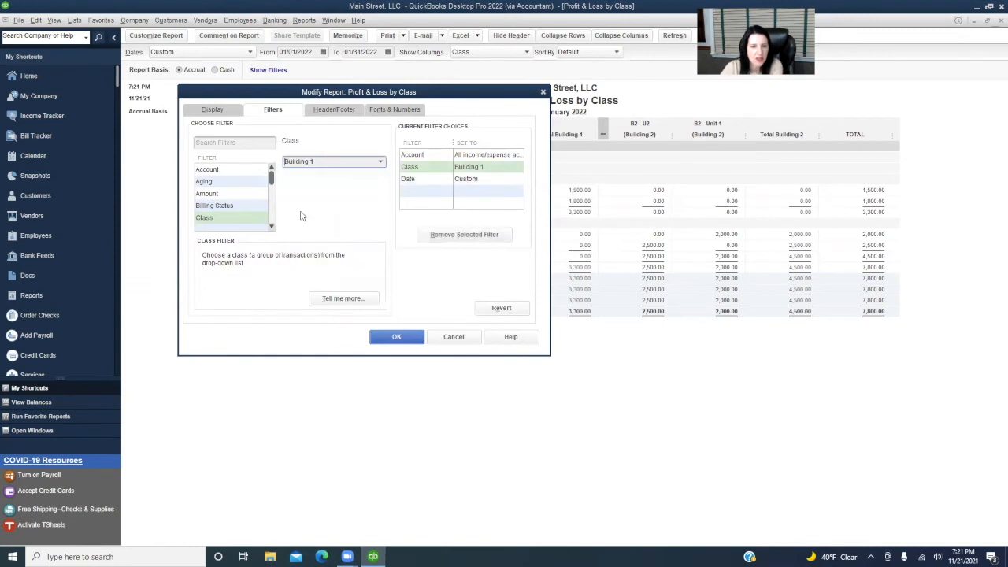
click(394, 336)
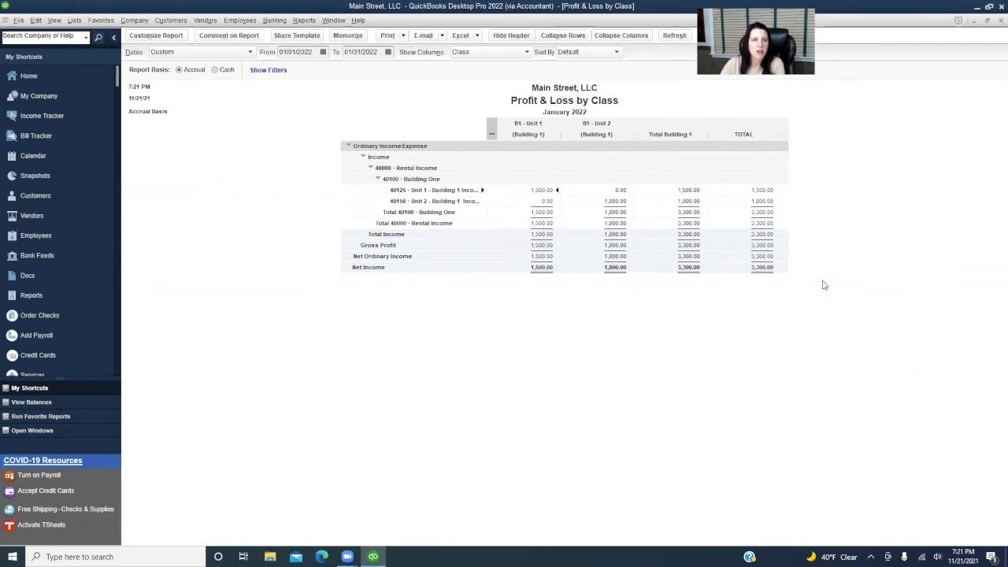
click(72, 21)
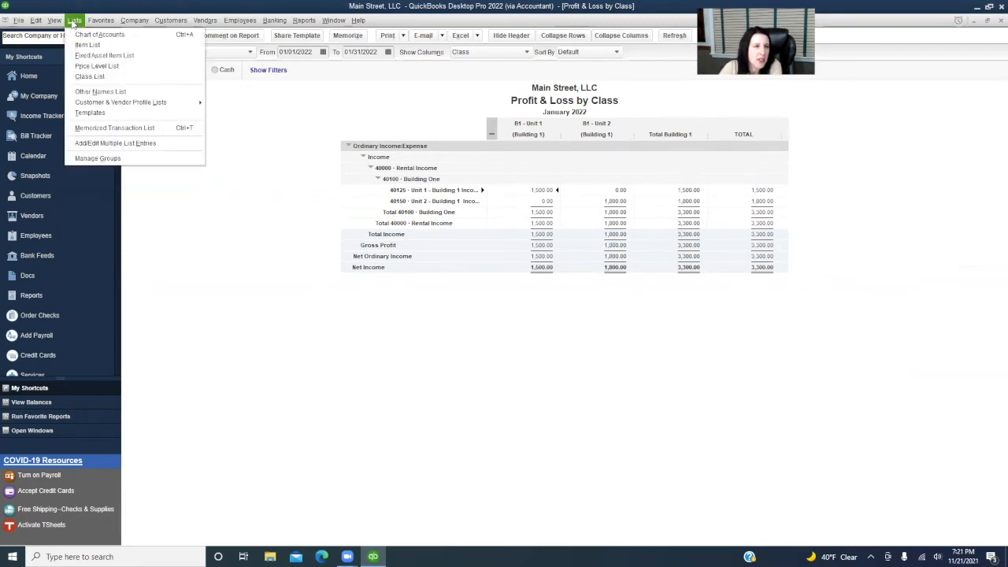
Step: Add a new class named General & Administrative, then refresh the Profit & Loss by Class report
click(89, 77)
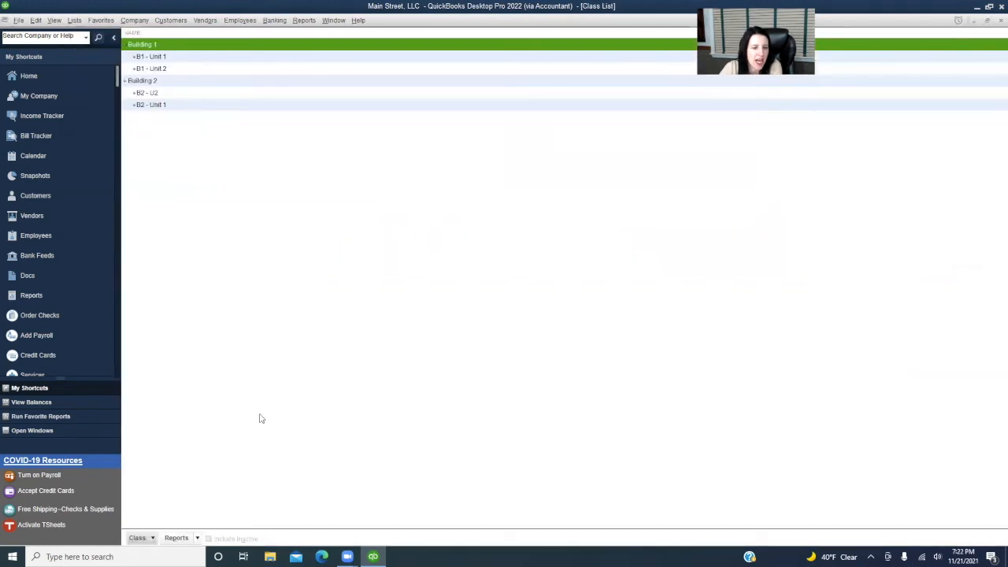
click(139, 538)
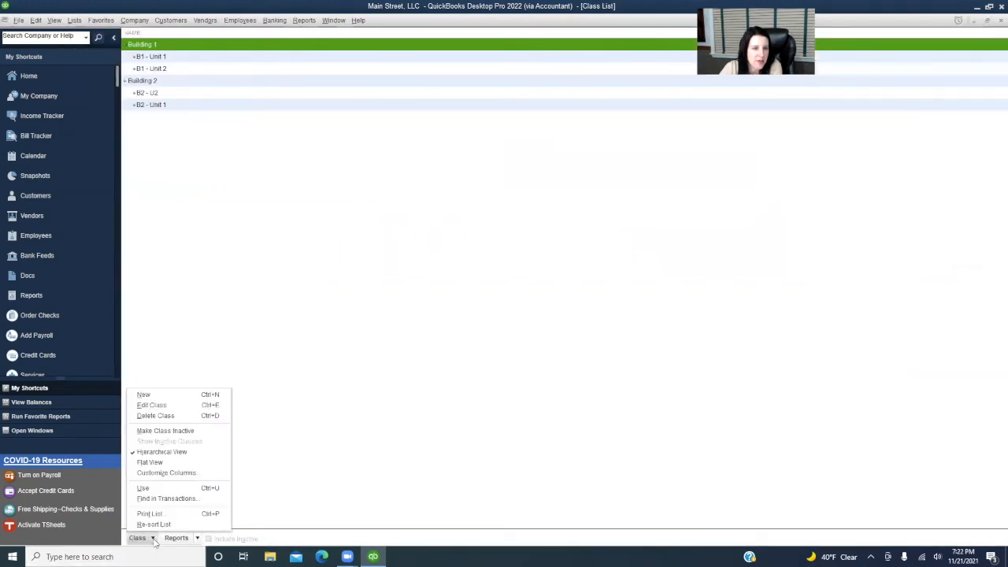
click(145, 395)
text(C)
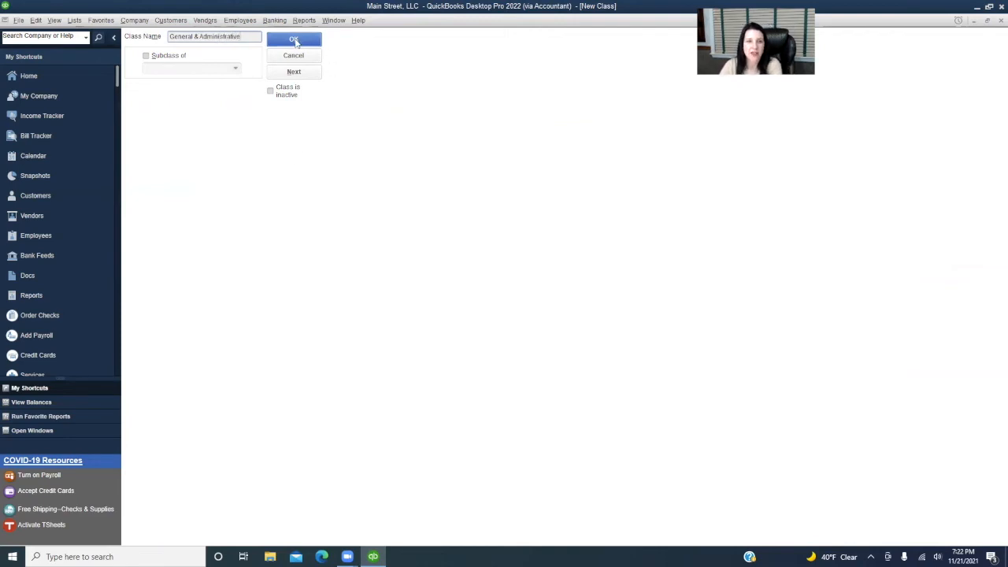
click(294, 40)
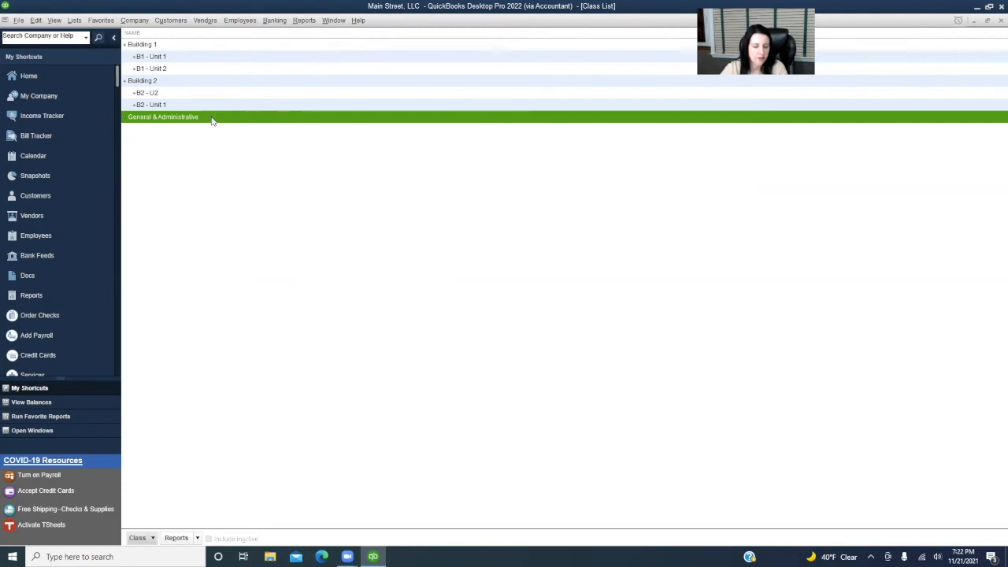
key(Escape)
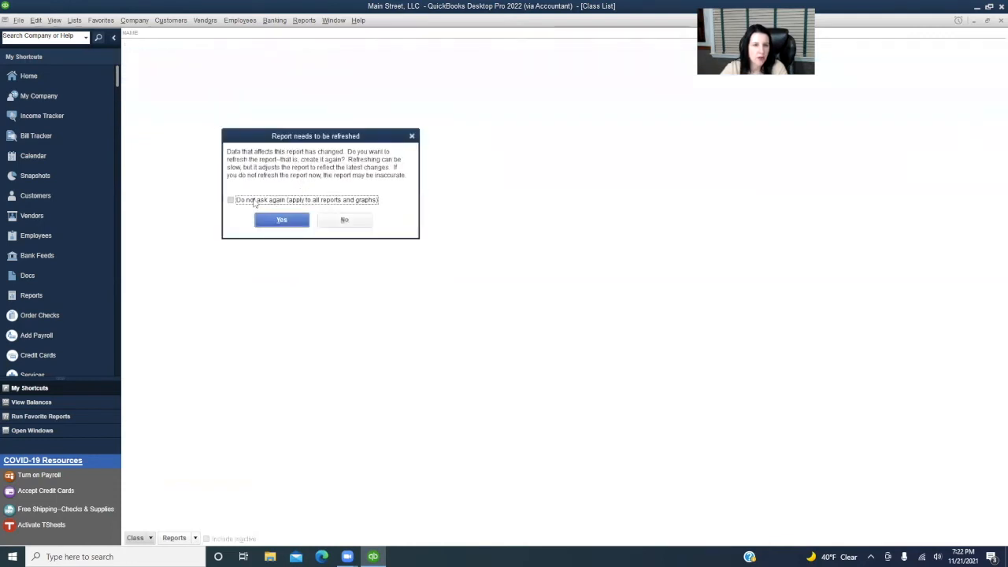
click(283, 220)
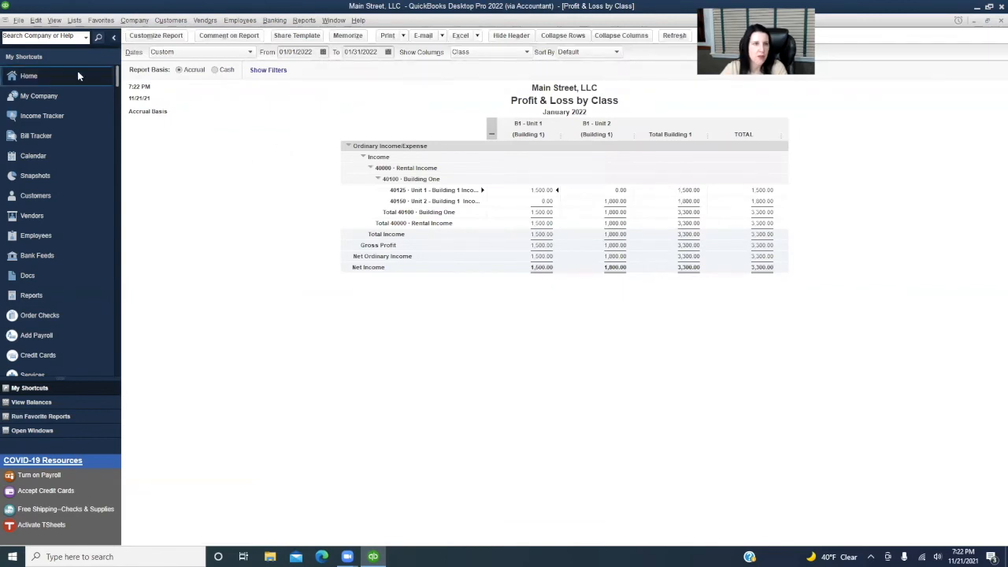
Step: Open the Chart of Accounts and look over Commissions Paid and Depreciation Expense
click(74, 21)
click(98, 32)
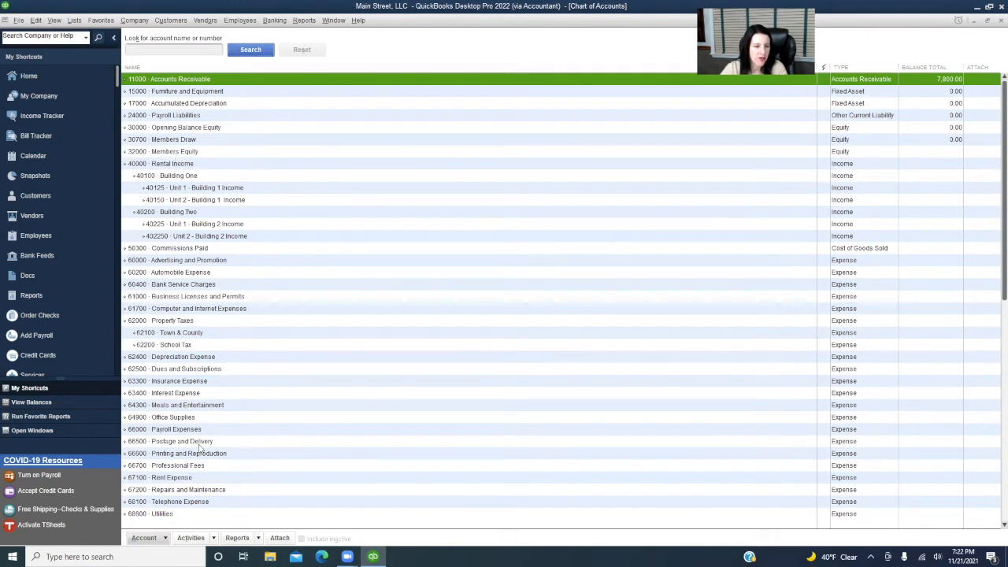
click(166, 249)
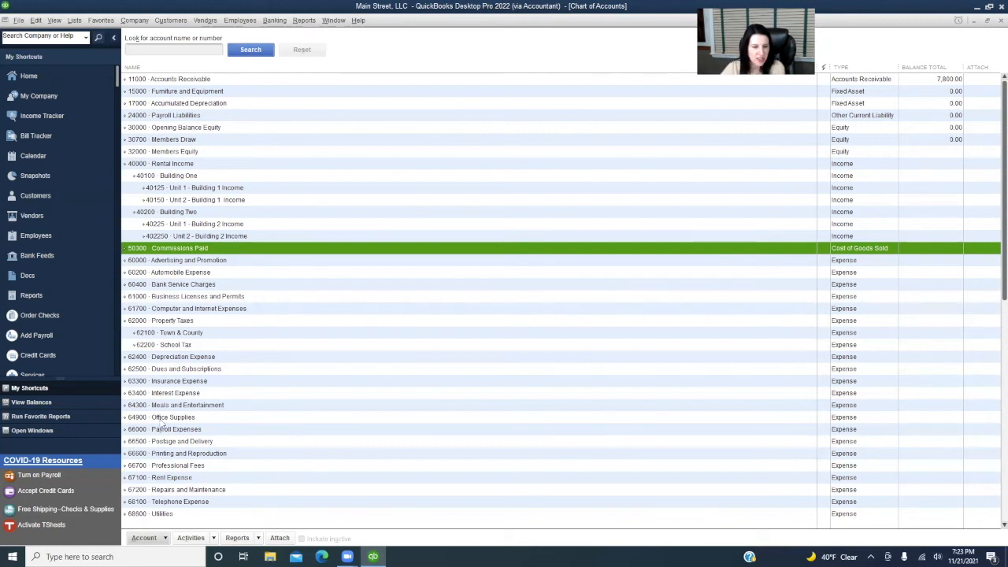
click(185, 359)
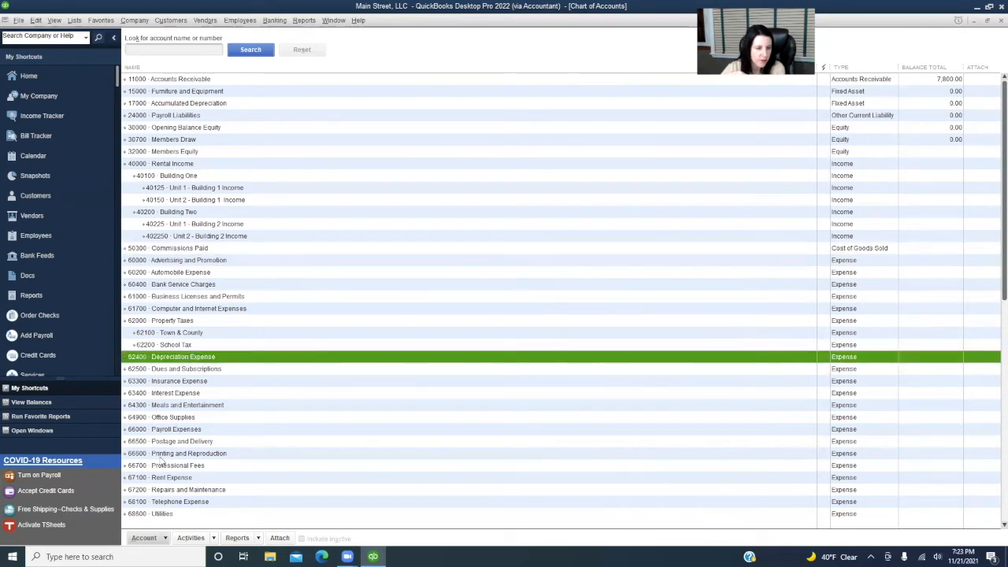
click(162, 540)
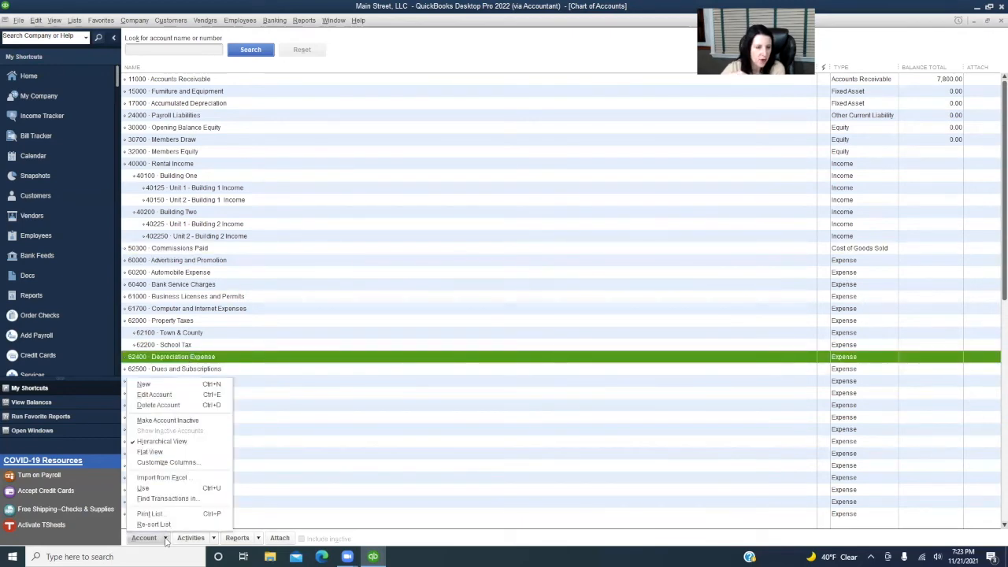
Step: Edit Commissions Paid, changing its account number from 50300 to 50900
click(145, 384)
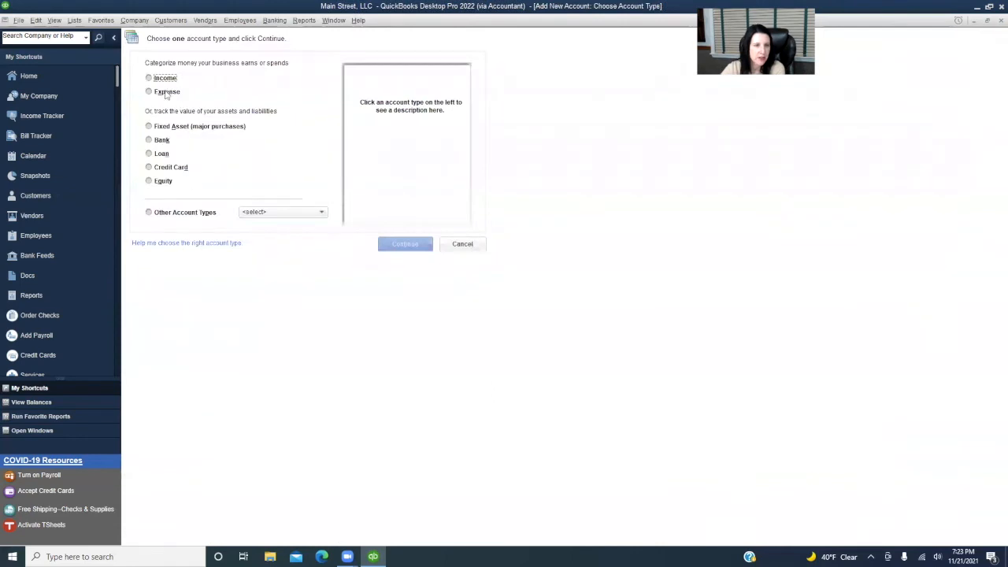
click(476, 245)
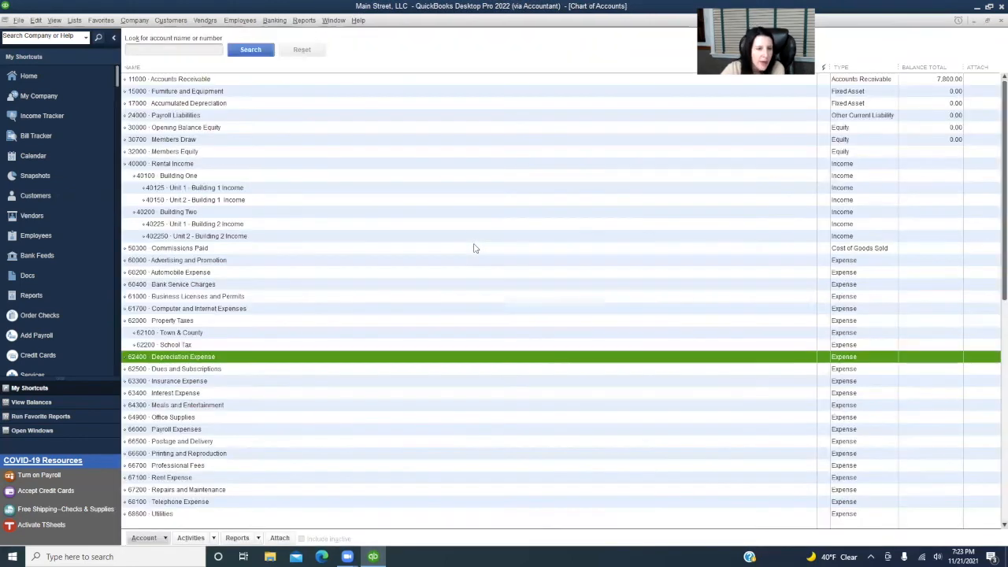
click(156, 250)
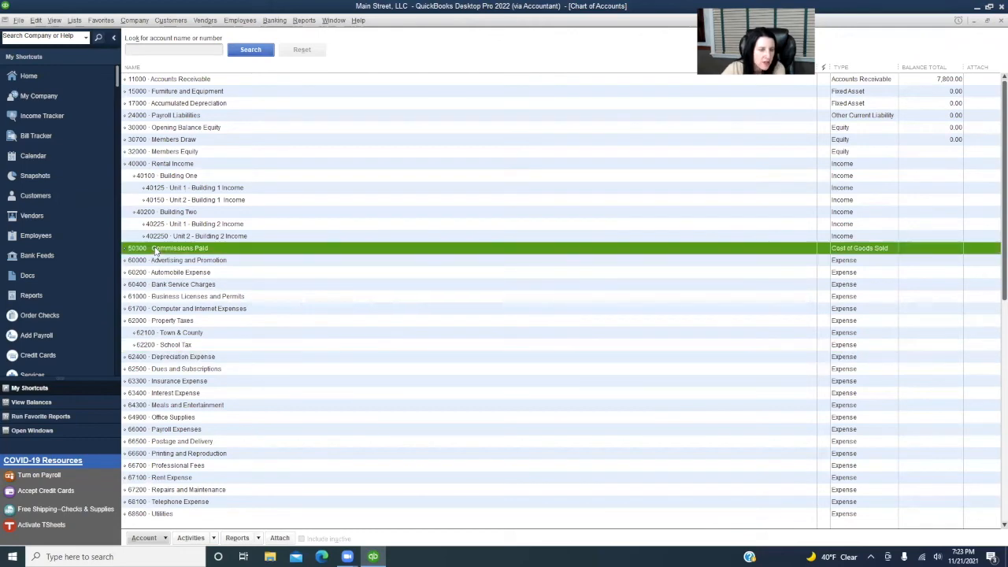
right_click(156, 250)
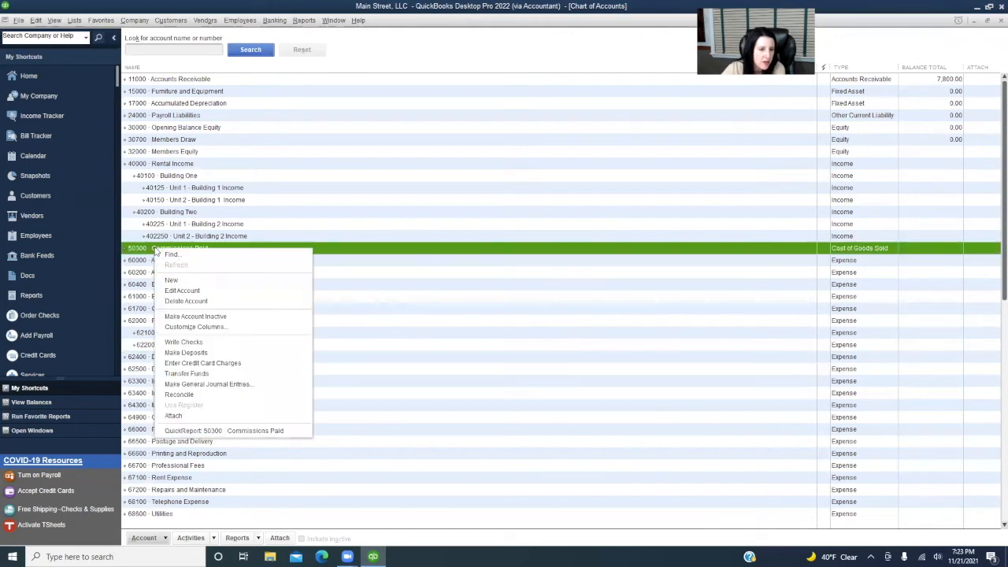
click(181, 291)
text(5000)
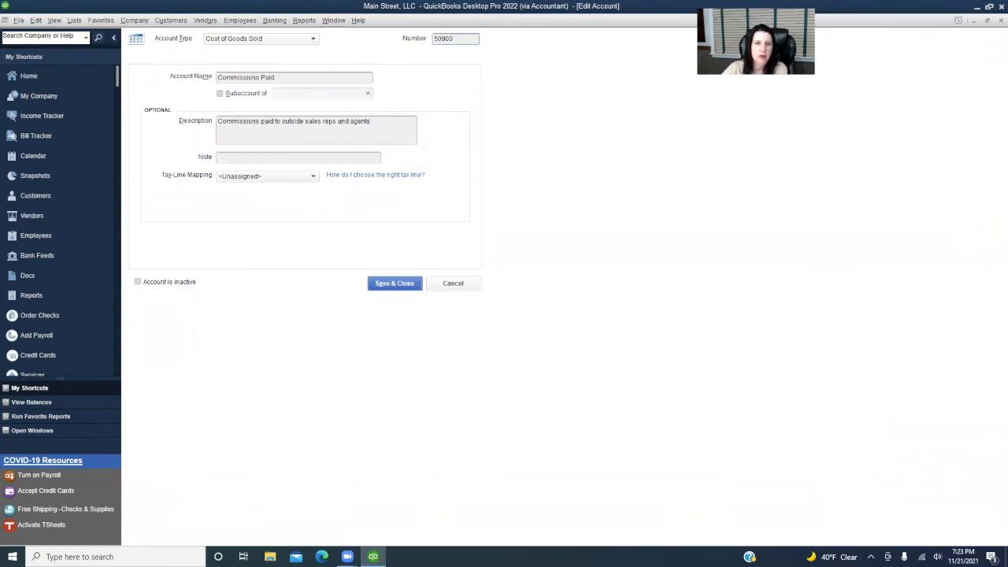
click(407, 286)
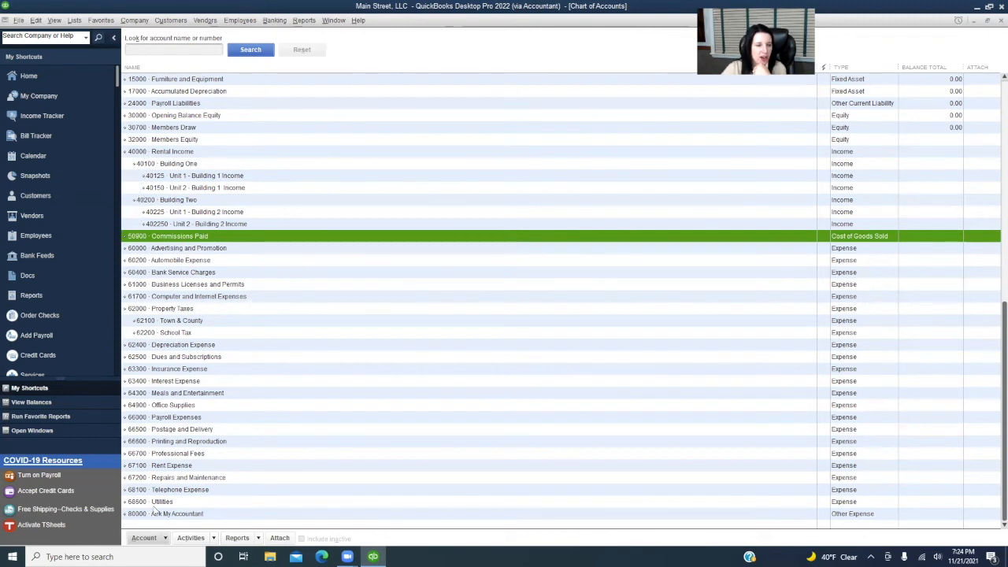
Step: Create Cost of Goods Sold account number 50100 named Utilities Properties
click(167, 540)
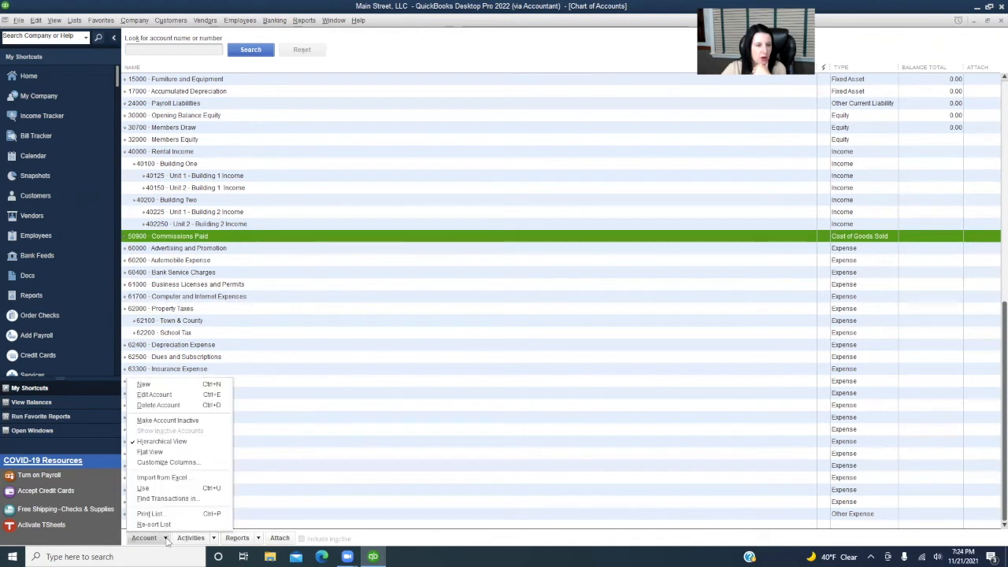
click(161, 386)
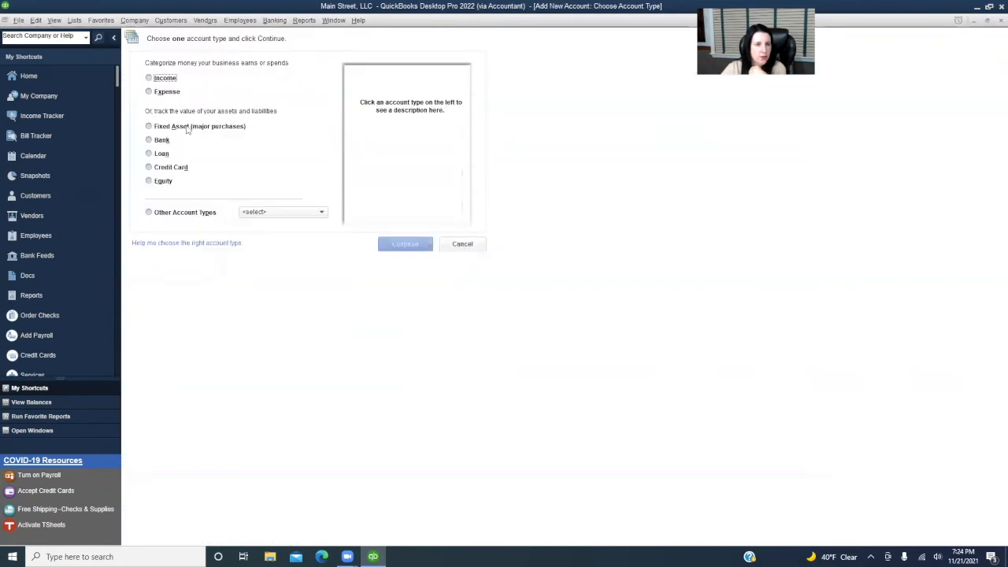
click(176, 213)
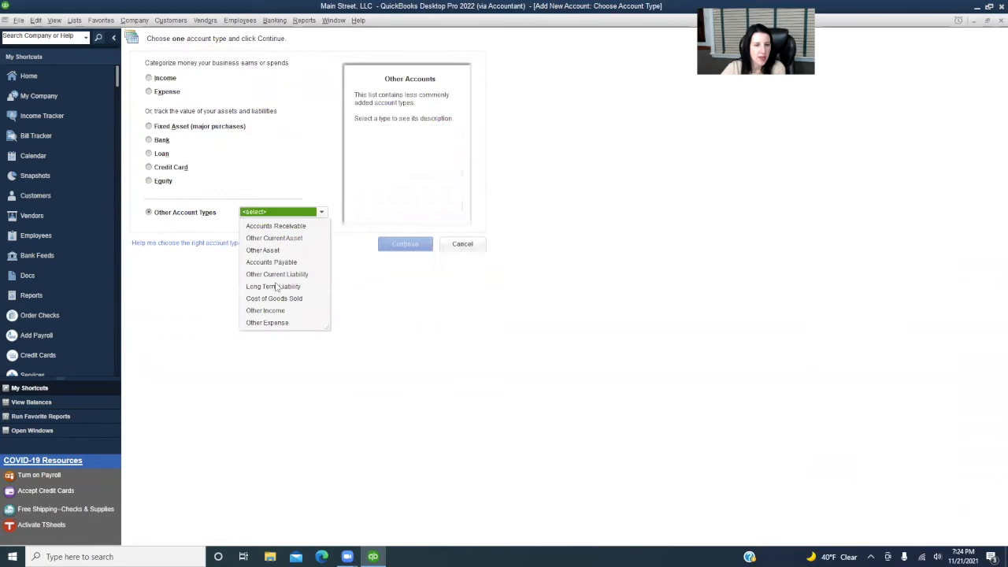
click(274, 299)
click(423, 244)
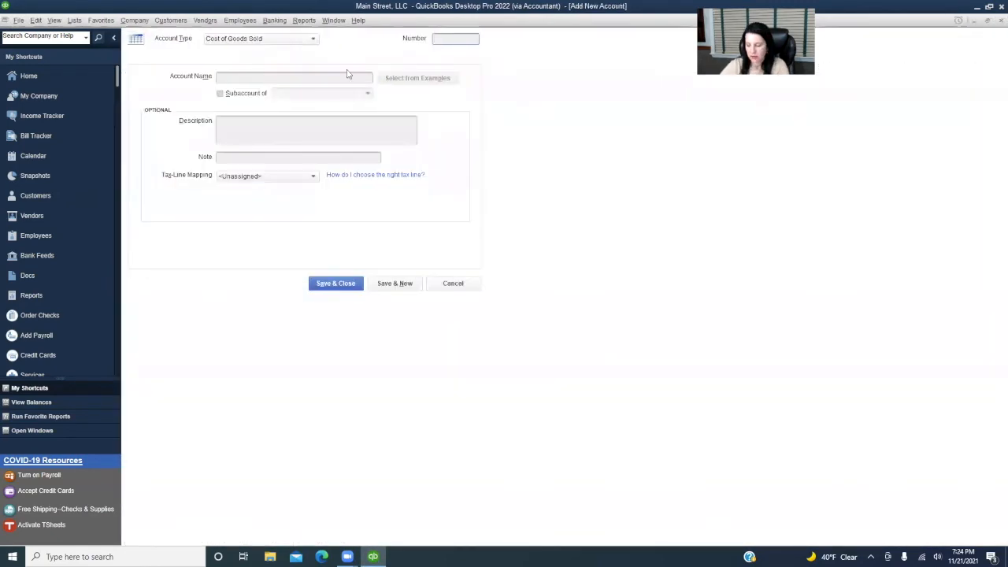
click(349, 76)
text(Utilities)
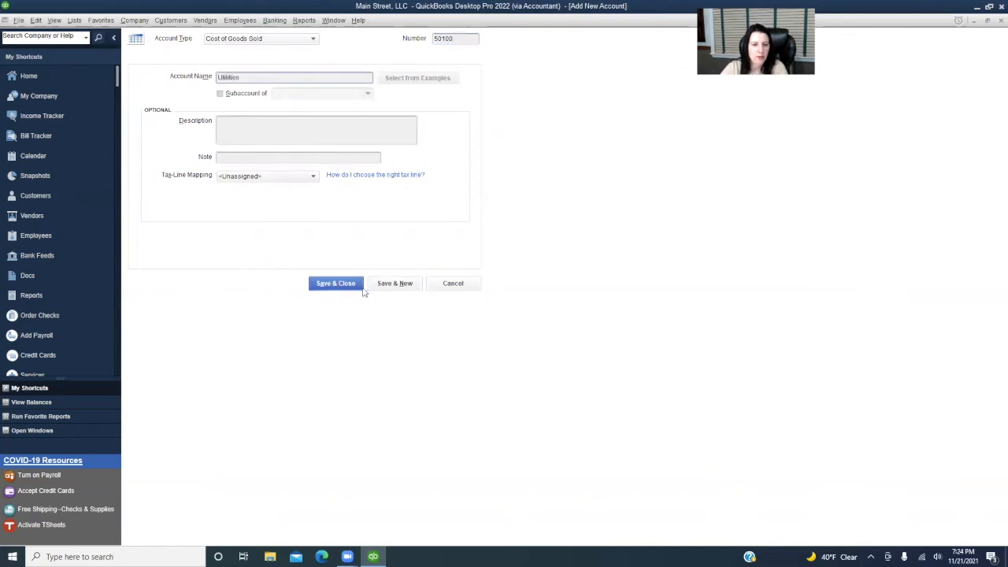
click(396, 286)
click(502, 172)
click(256, 79)
text(-)
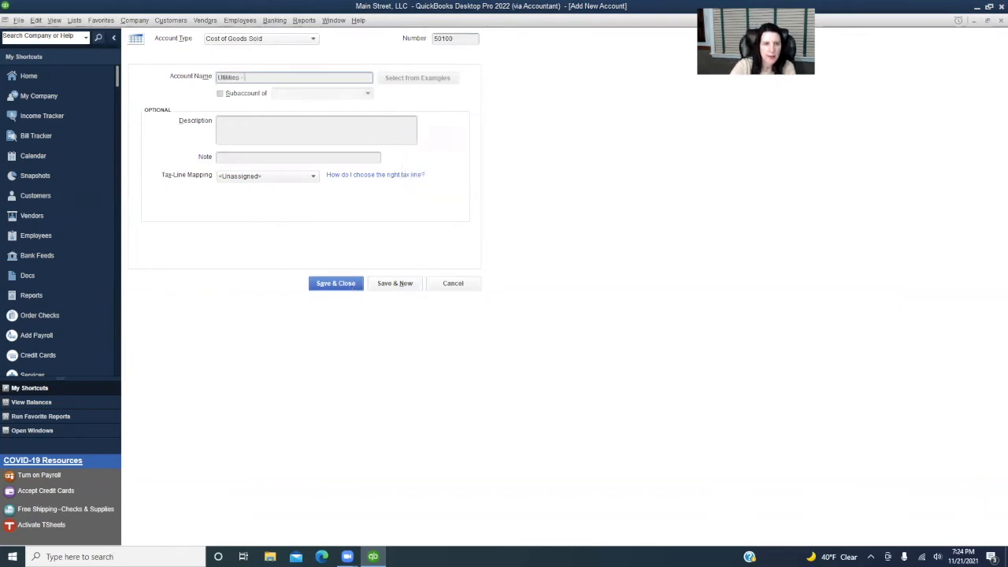
key(BackSpace)
text(Properties)
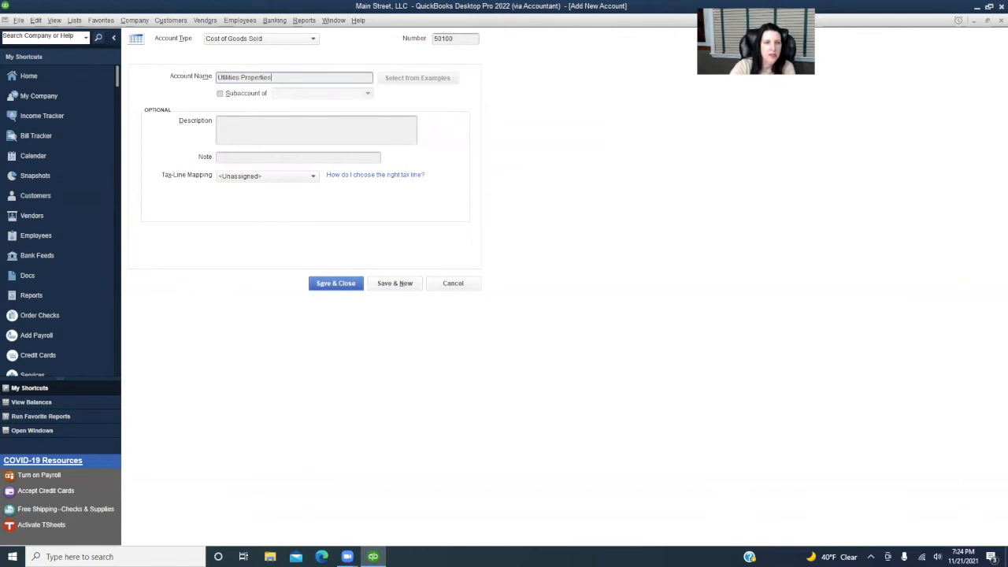
click(347, 285)
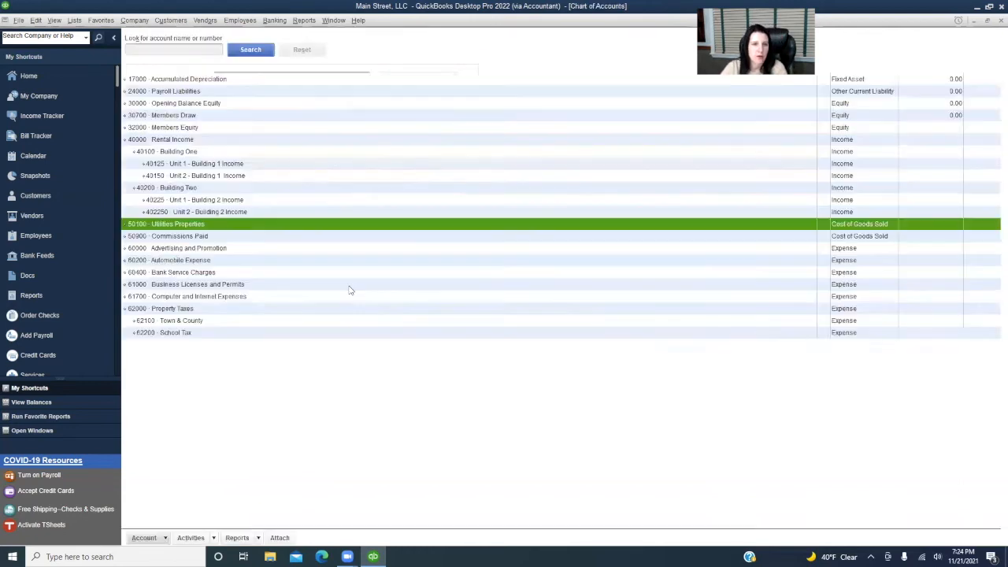
Step: Add Cost of Goods Sold subaccount 50125 Building One under 50100 Utilities Properties
click(167, 538)
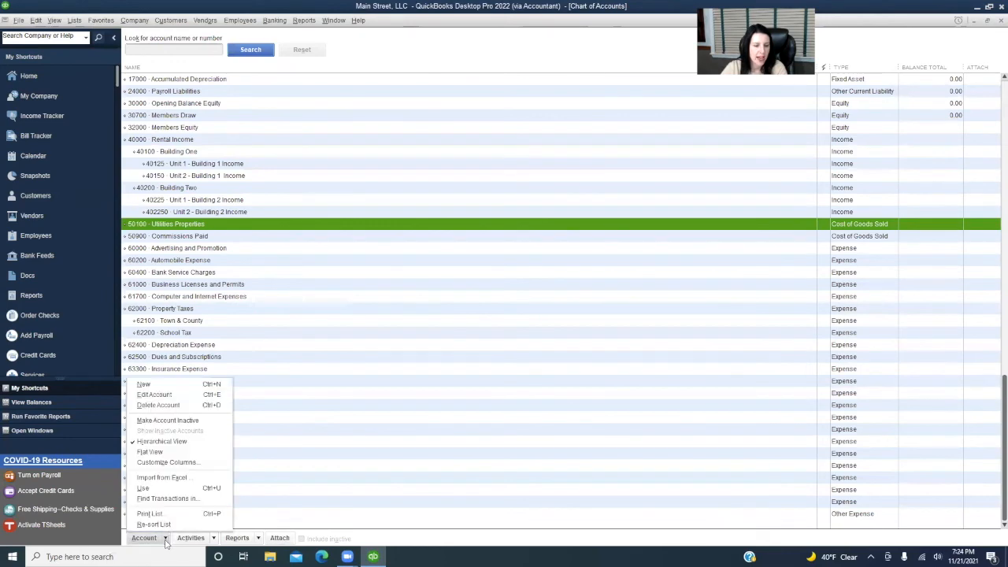
click(173, 386)
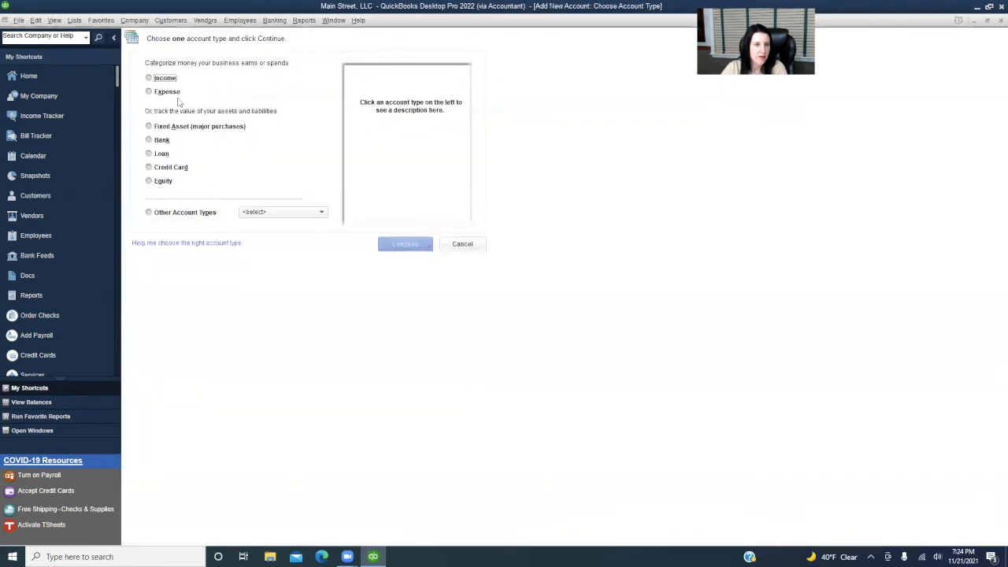
click(162, 92)
click(405, 244)
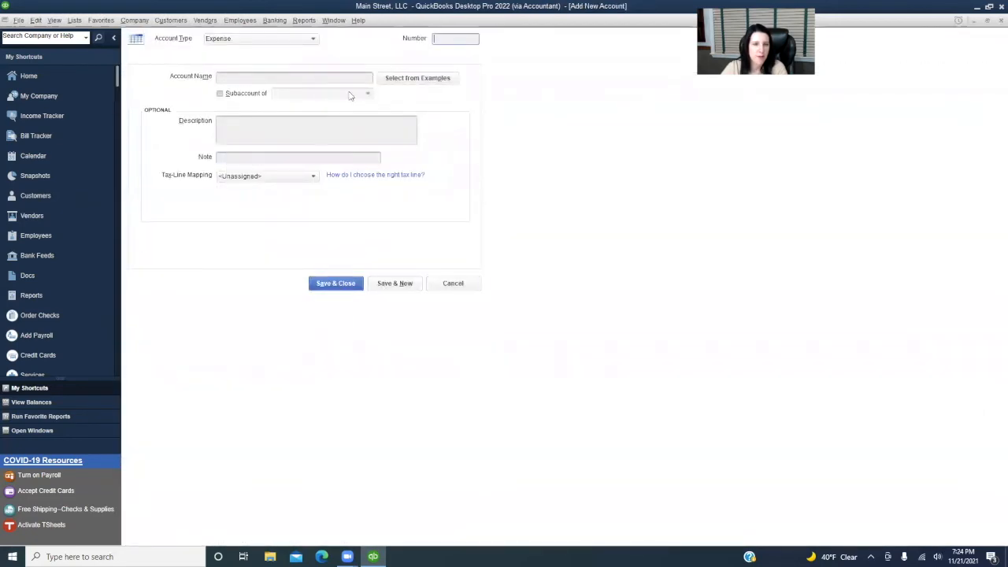
click(306, 41)
click(247, 185)
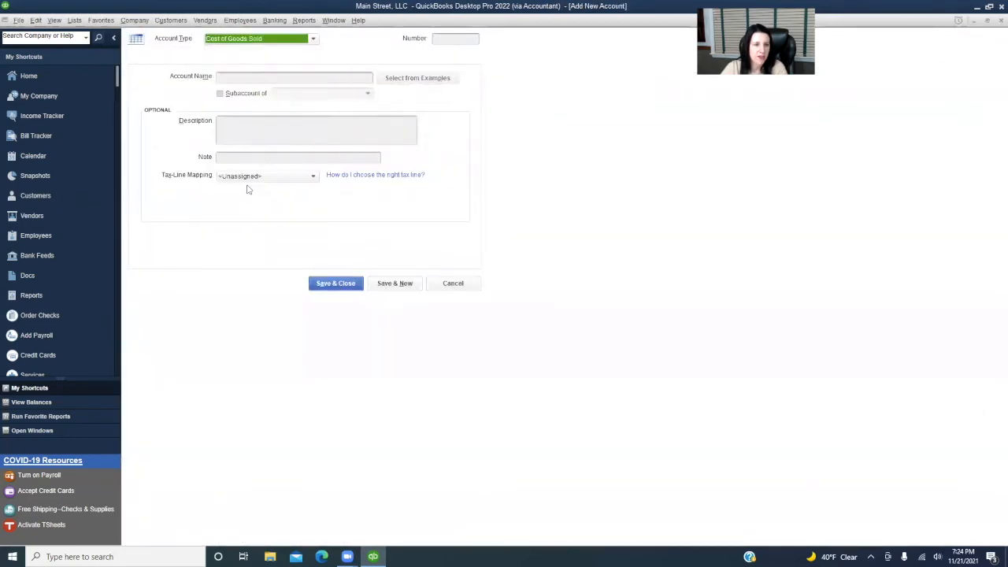
click(220, 94)
text(50100 · Utilities Properties)
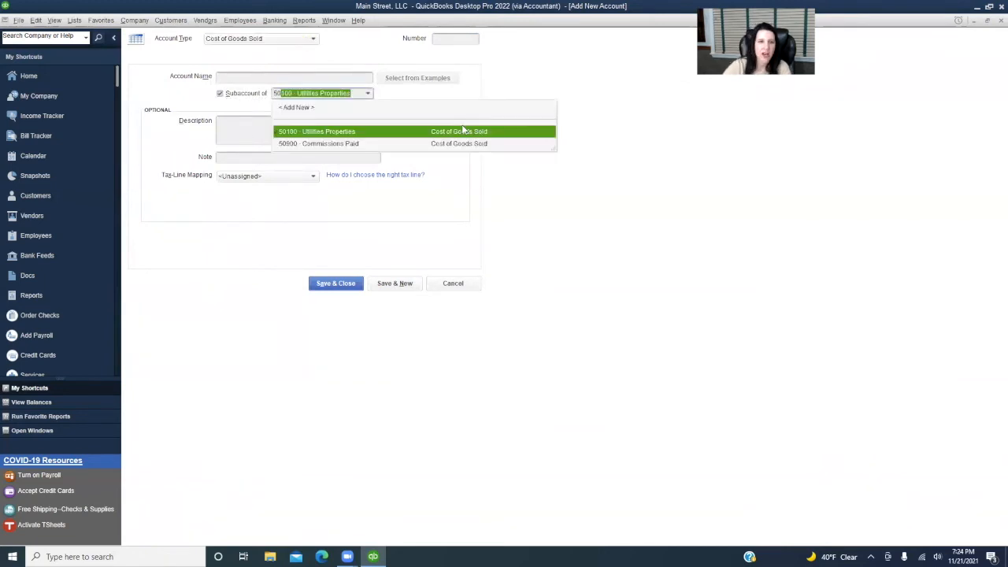
click(429, 132)
click(446, 37)
text(50125)
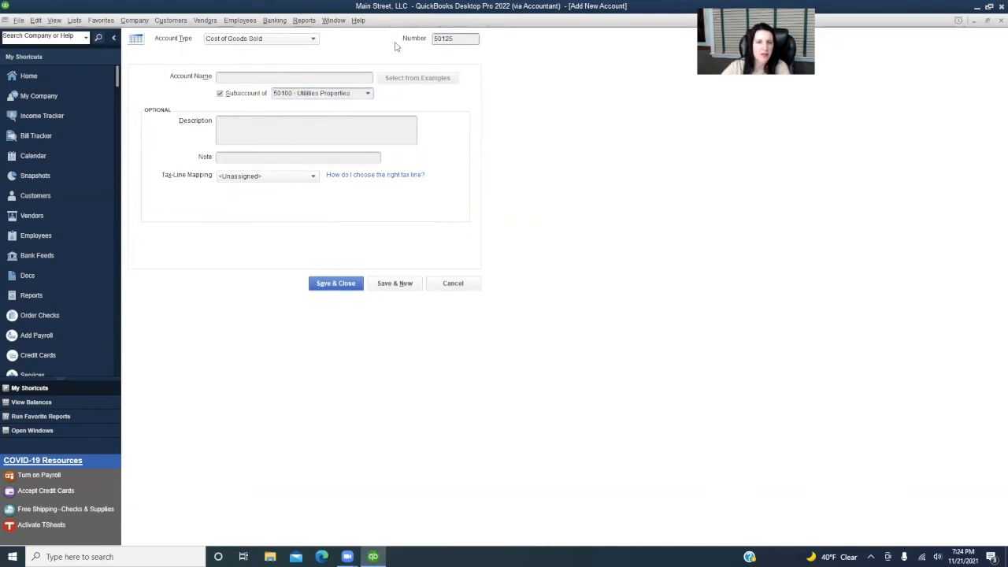
click(351, 75)
text(Buildi)
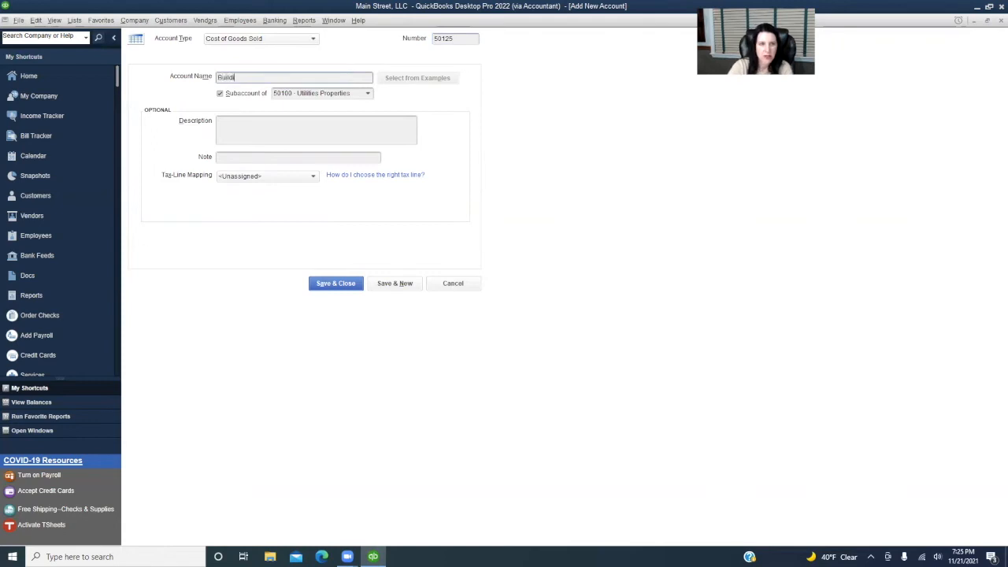
text(ng One)
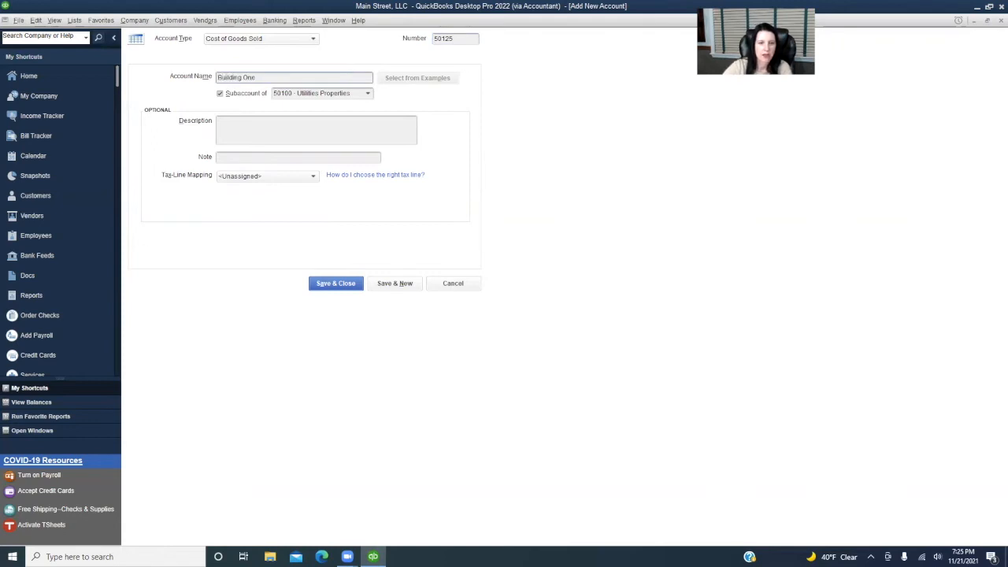
click(397, 285)
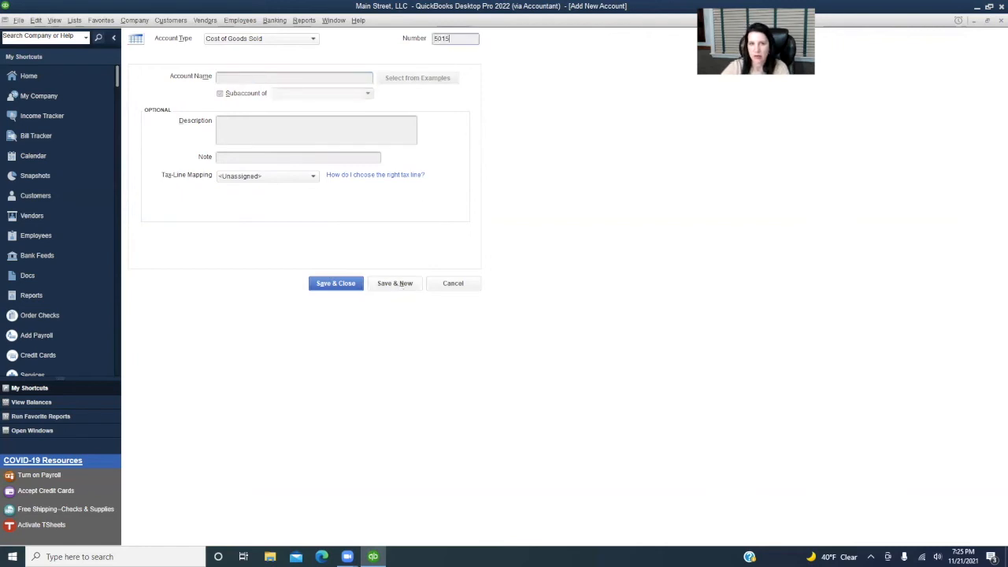
Step: Add 50150 Building Two as a second subaccount of Utilities Properties
key(Tab)
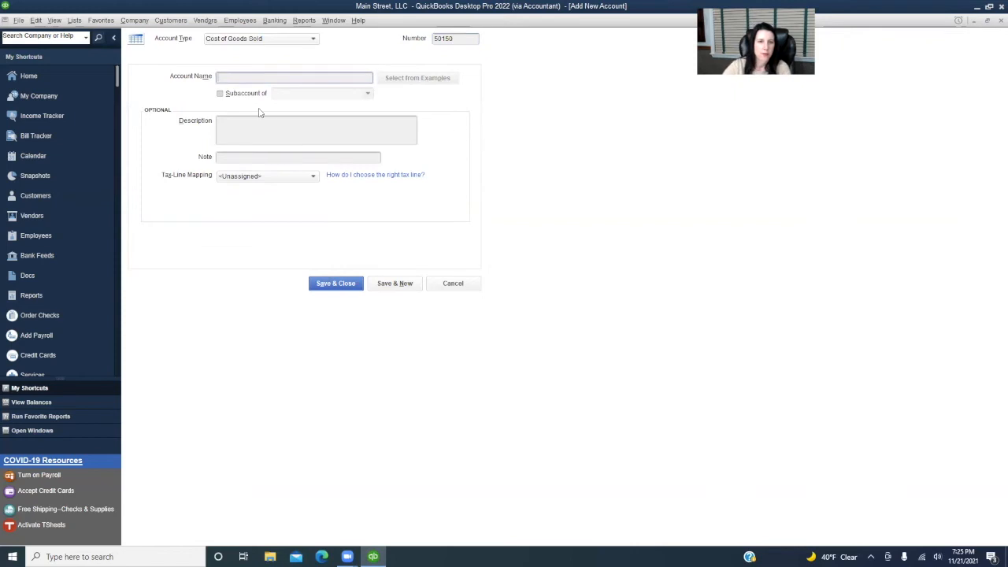
click(221, 94)
click(285, 95)
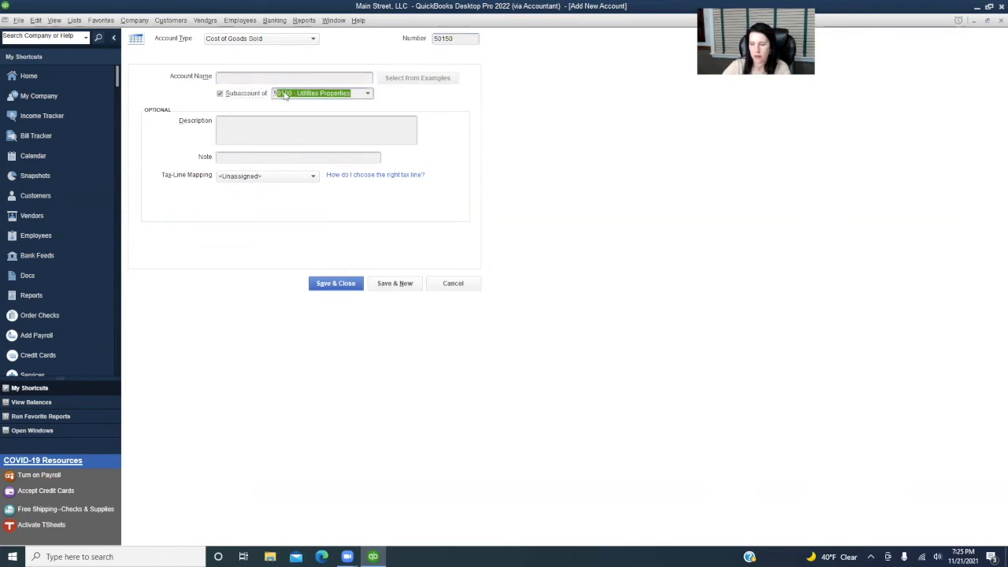
click(285, 95)
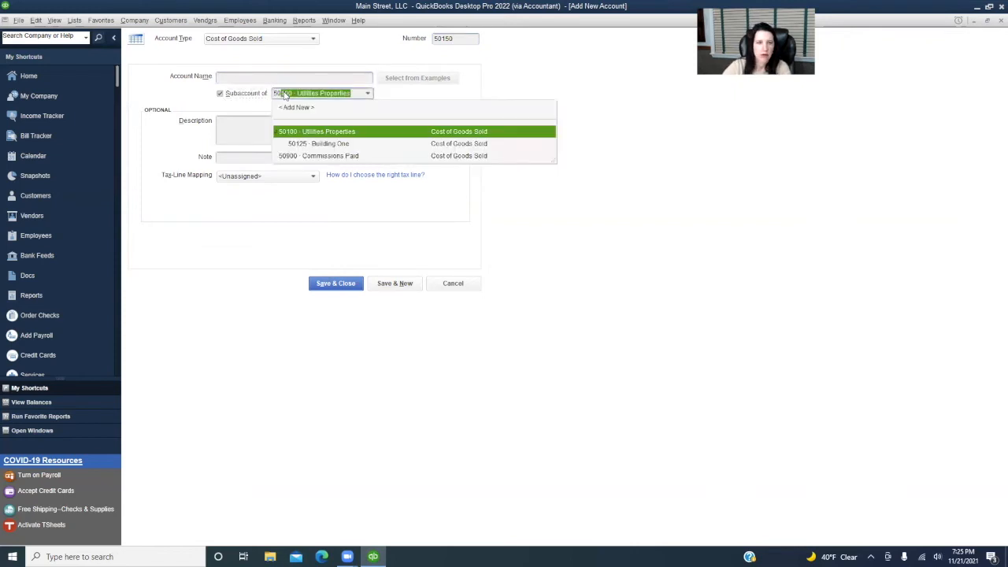
click(315, 134)
click(289, 78)
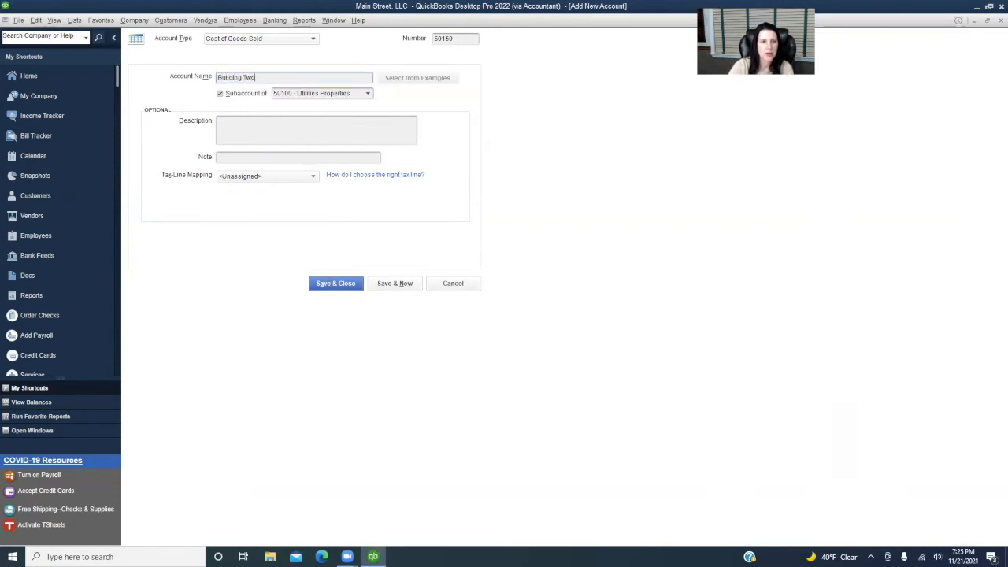
click(332, 283)
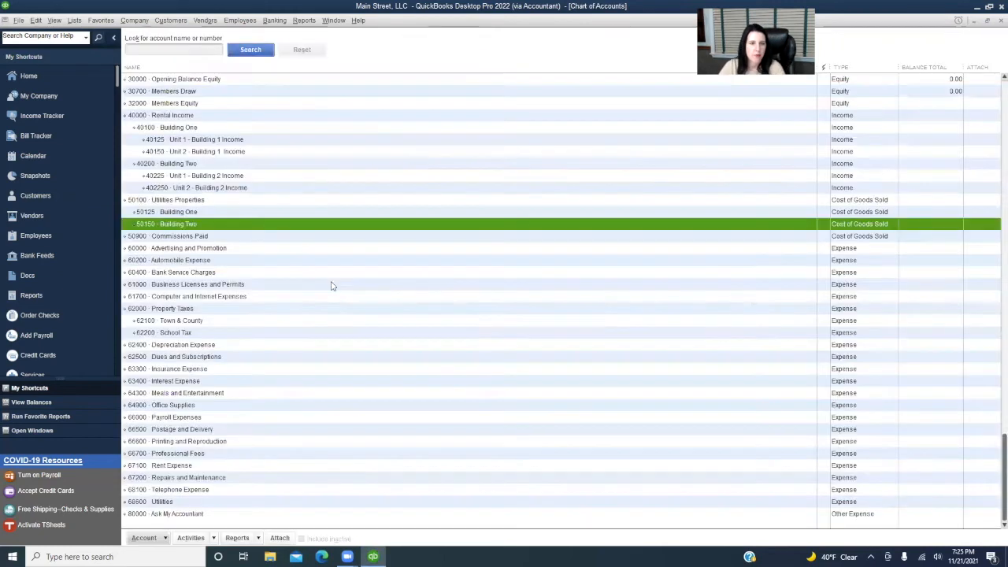
click(185, 213)
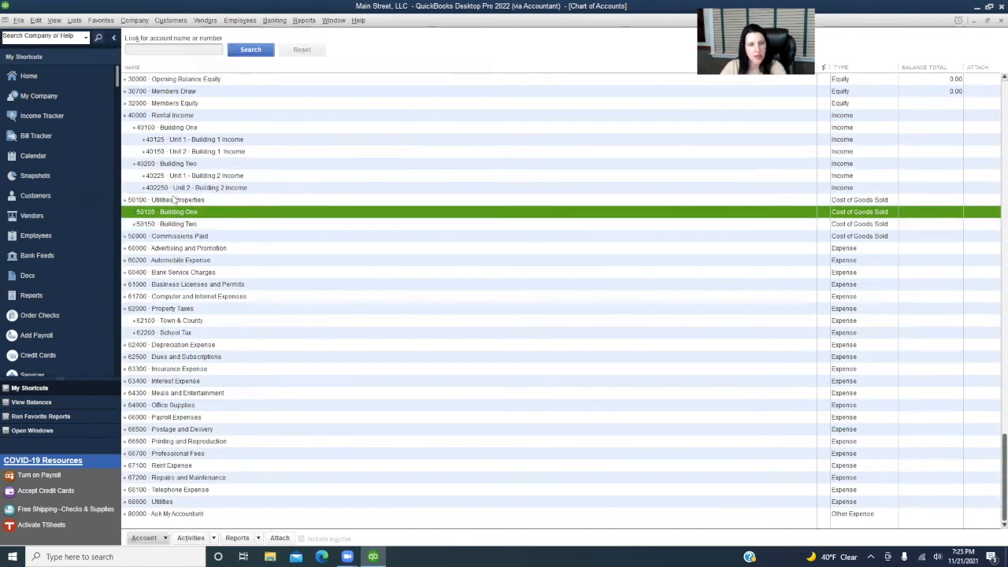
click(175, 201)
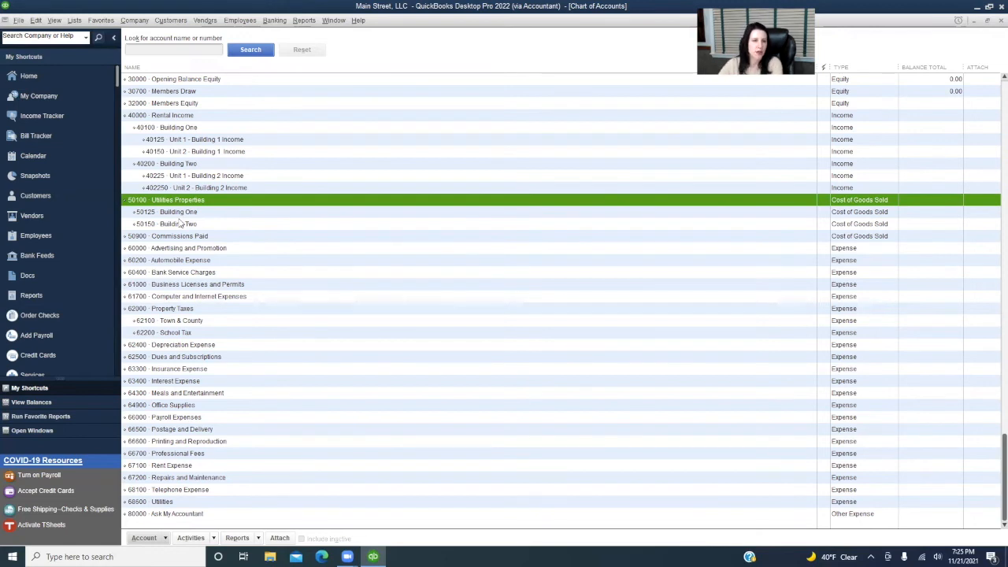
Step: Renumber the mistyped 402250 Unit 2 - Building 2 Income account to 40275
click(181, 188)
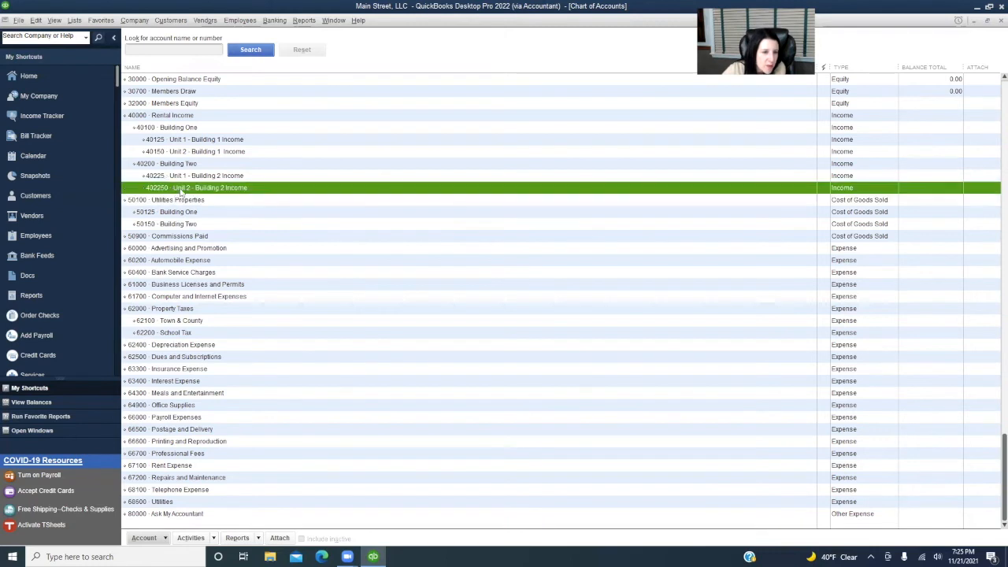
right_click(186, 191)
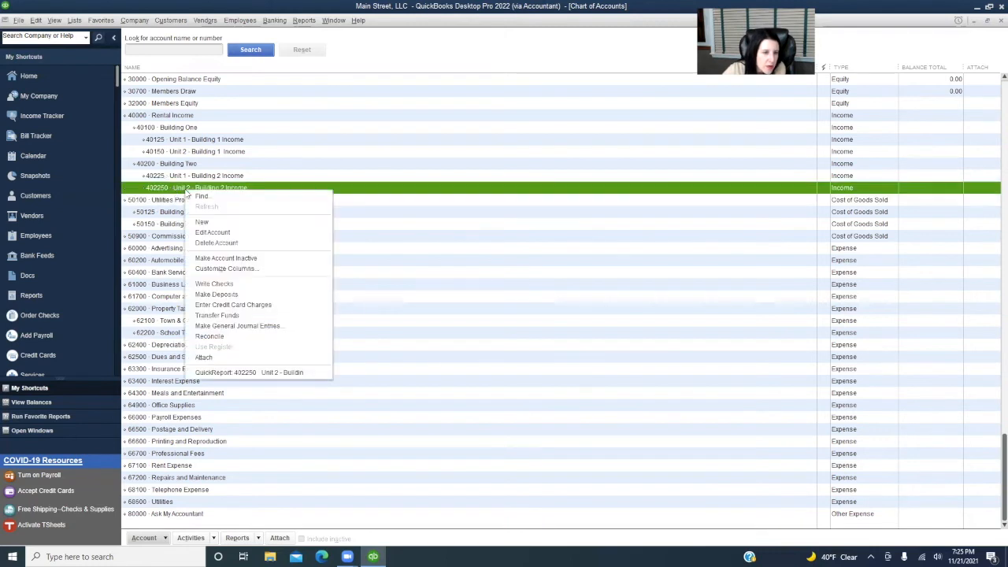
click(212, 232)
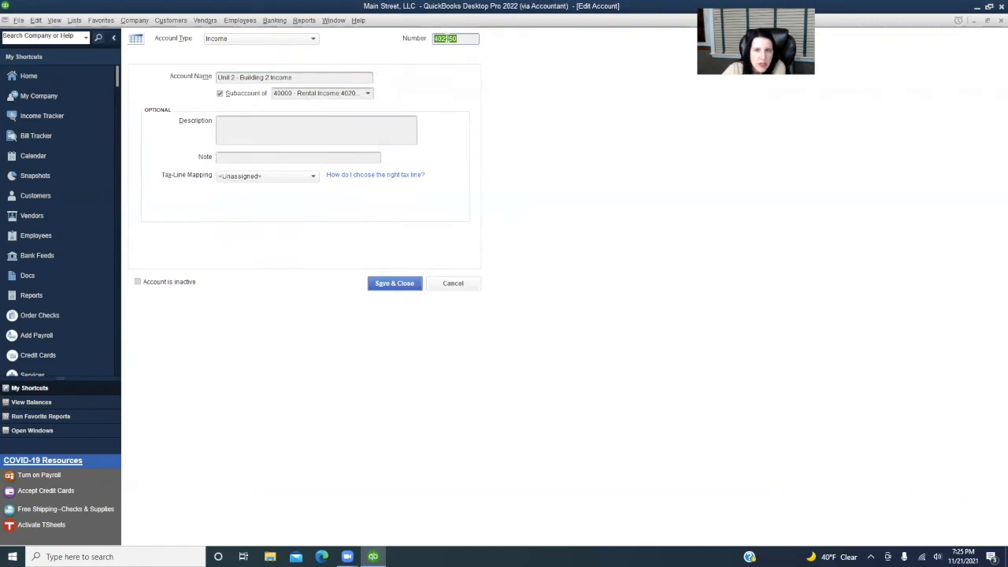
click(451, 38)
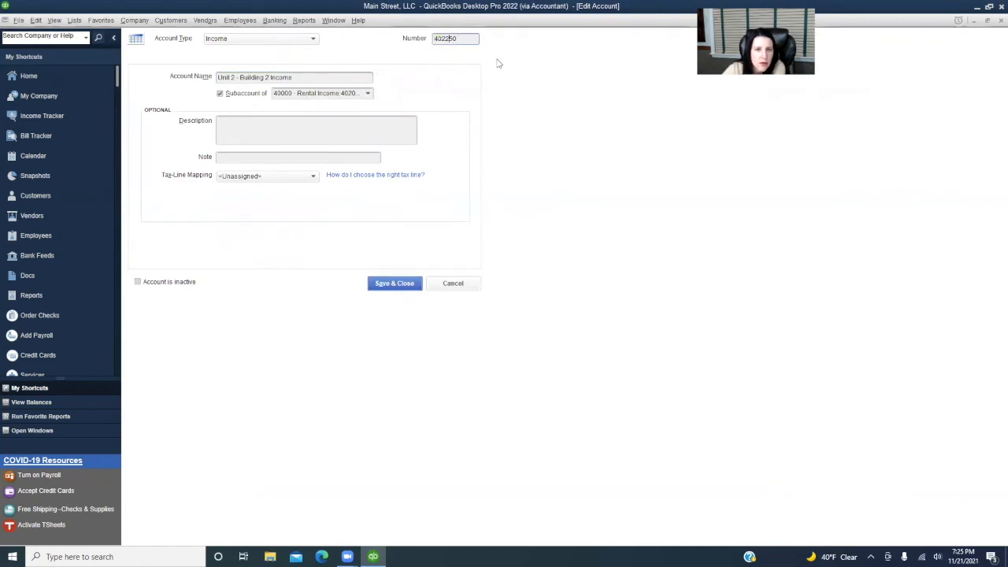
text(7)
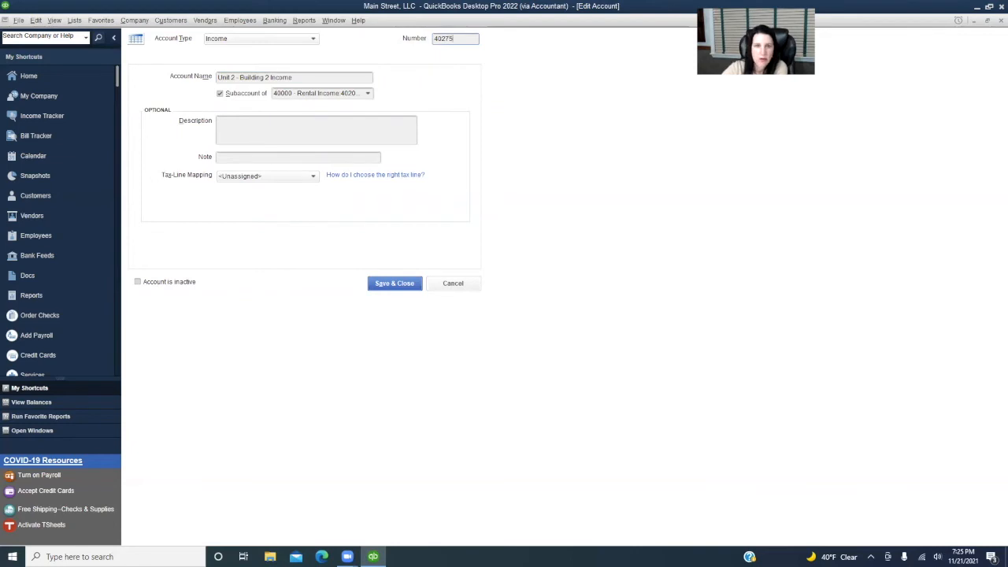
click(394, 283)
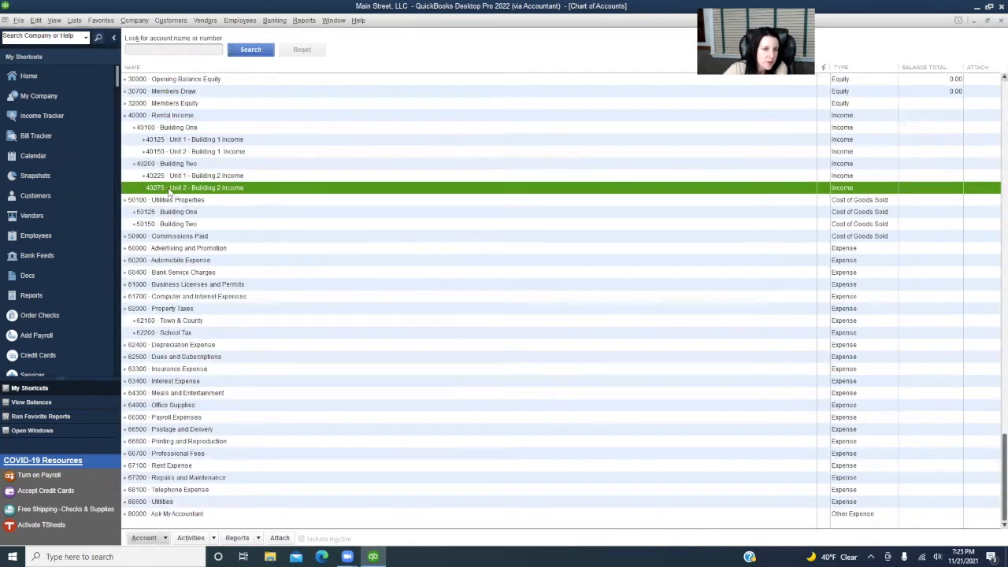
Step: Correct the Unit 2 - Building 2 Income number to 40250 and review the neighbouring rows
right_click(161, 189)
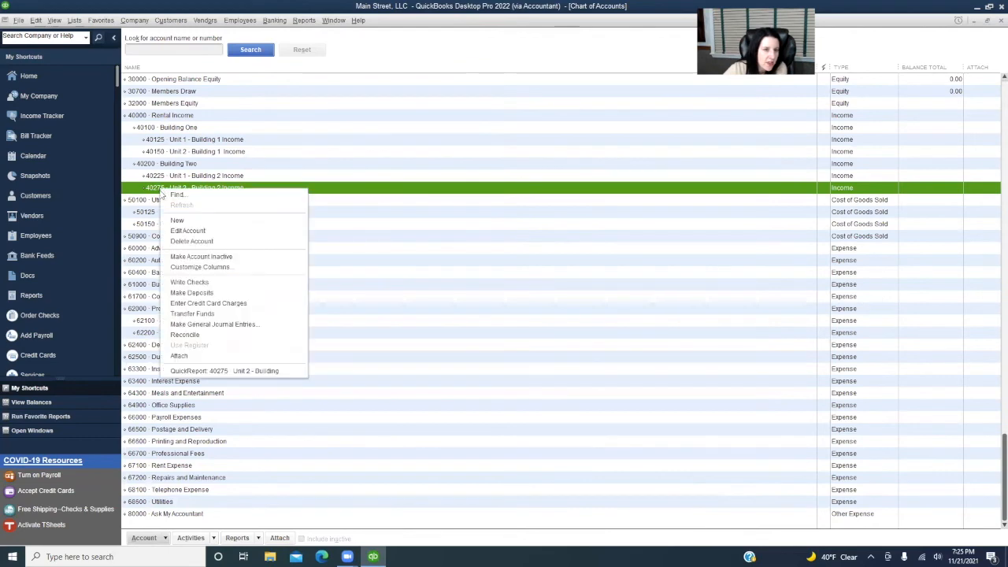
click(186, 231)
click(444, 38)
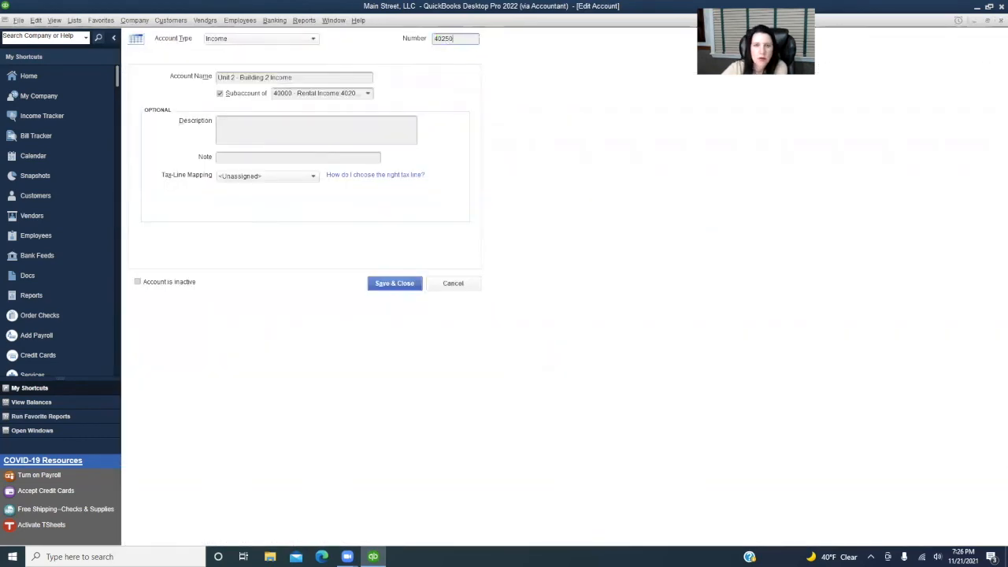
click(395, 282)
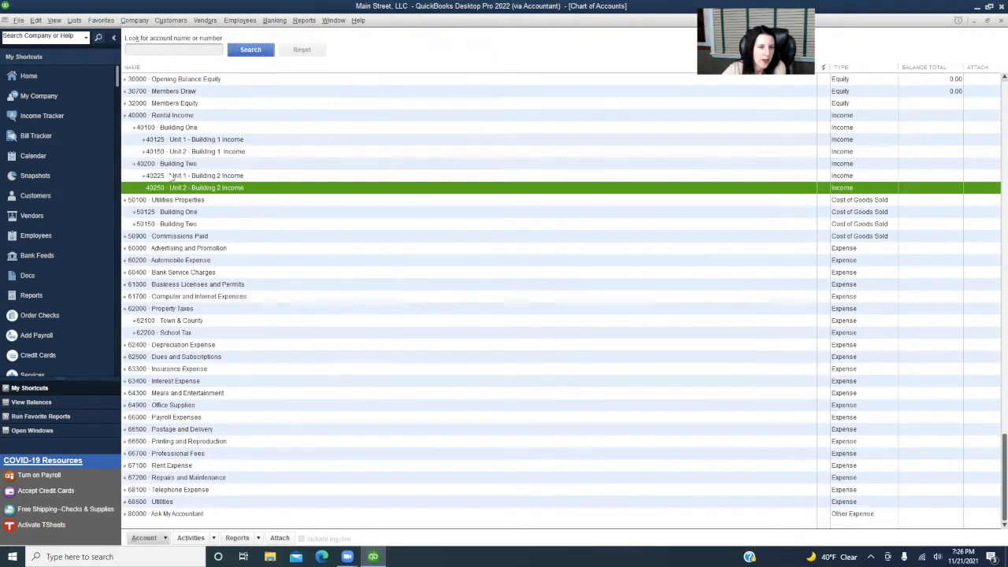
click(168, 177)
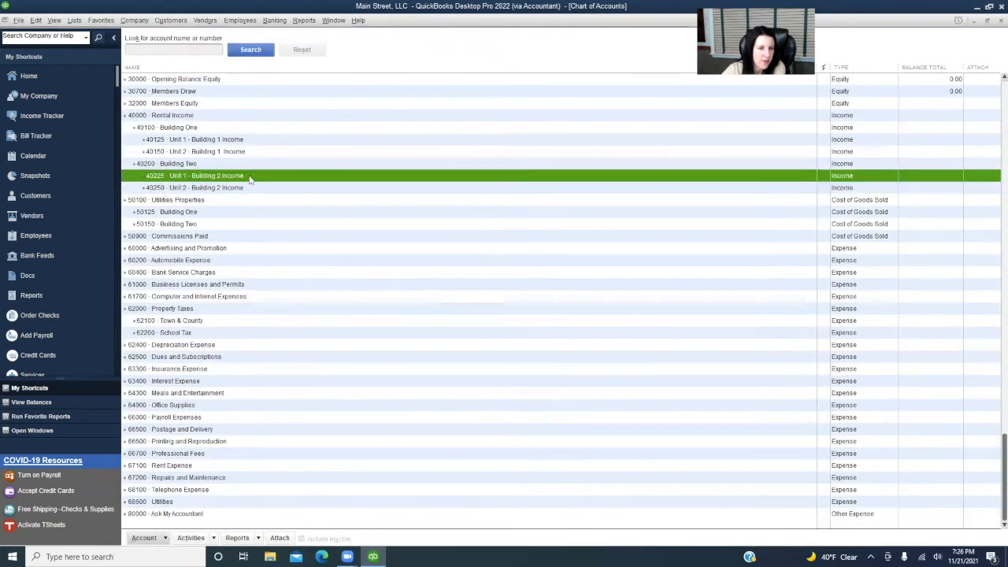
click(186, 202)
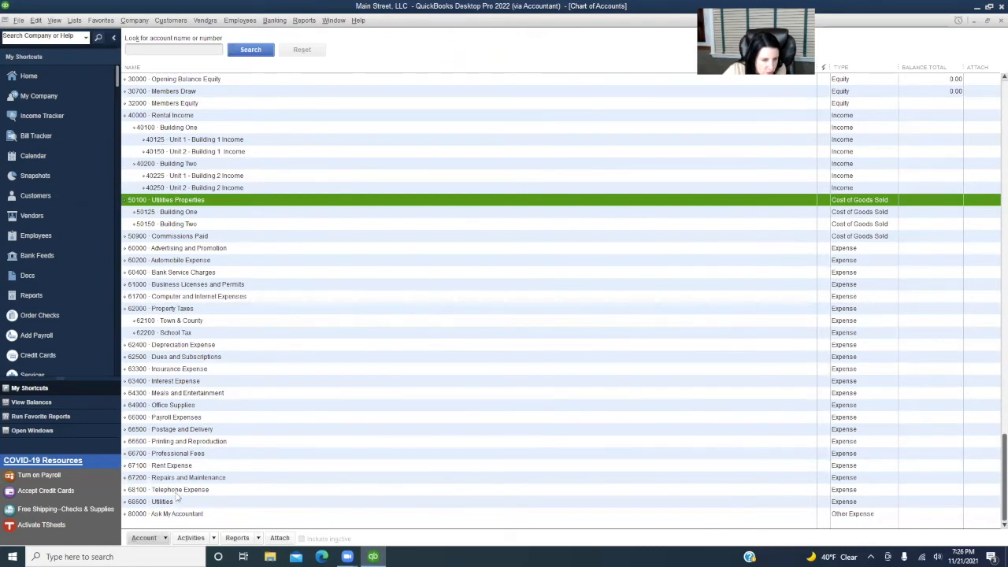
Step: Renumber the Property Taxes account to 52000
click(161, 309)
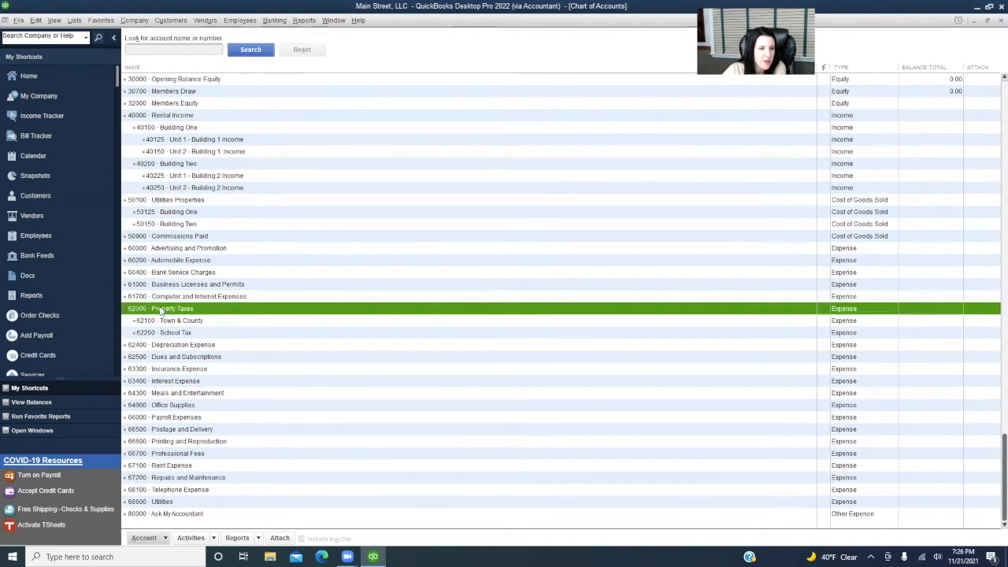
right_click(161, 311)
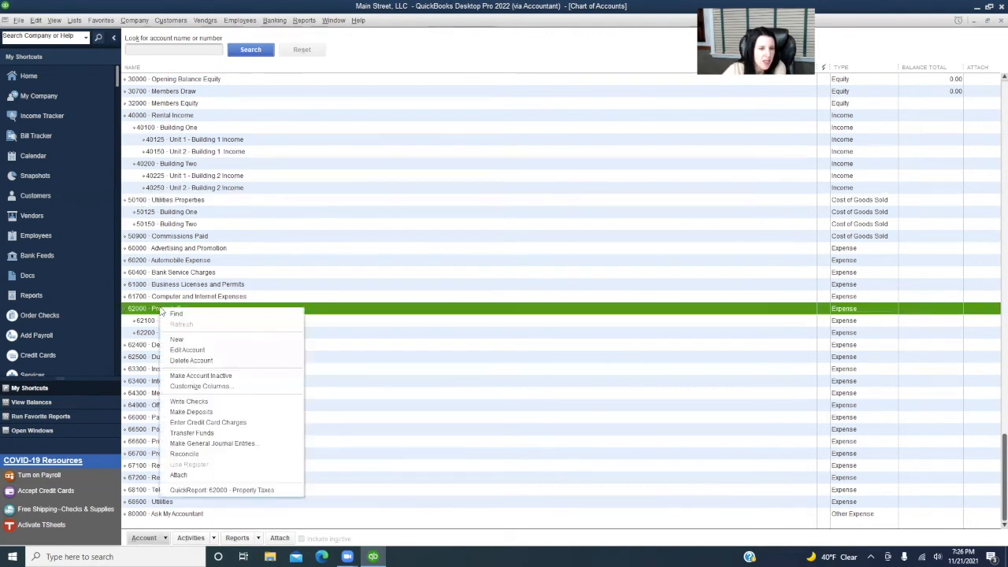
click(187, 350)
text(52000)
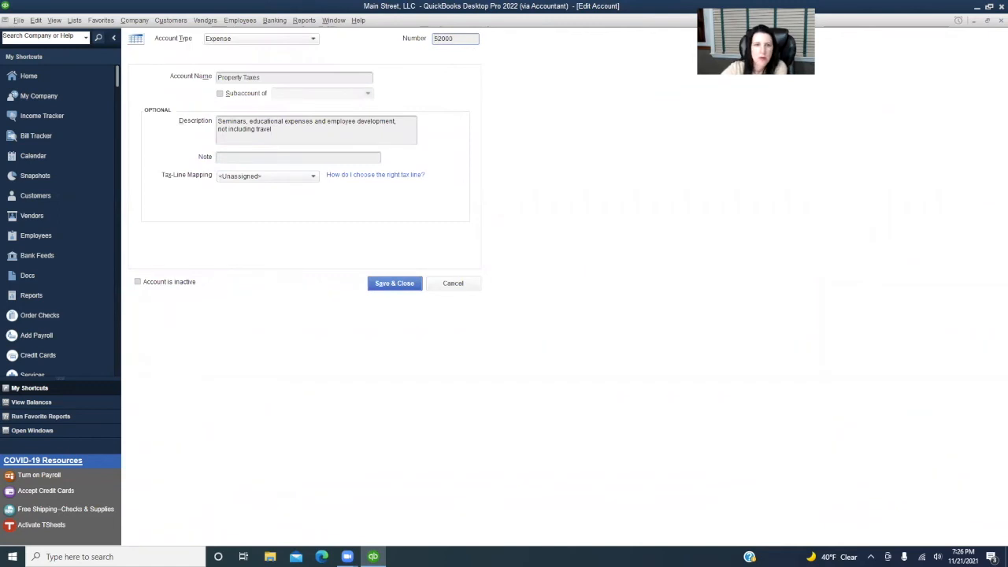
click(398, 285)
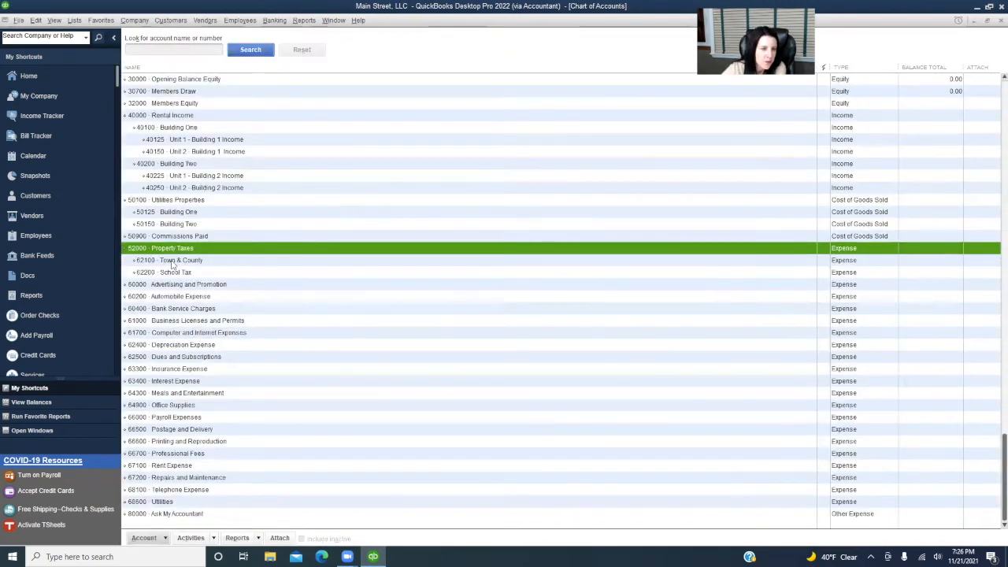
Step: Renumber the Town & County account to 52100
click(143, 261)
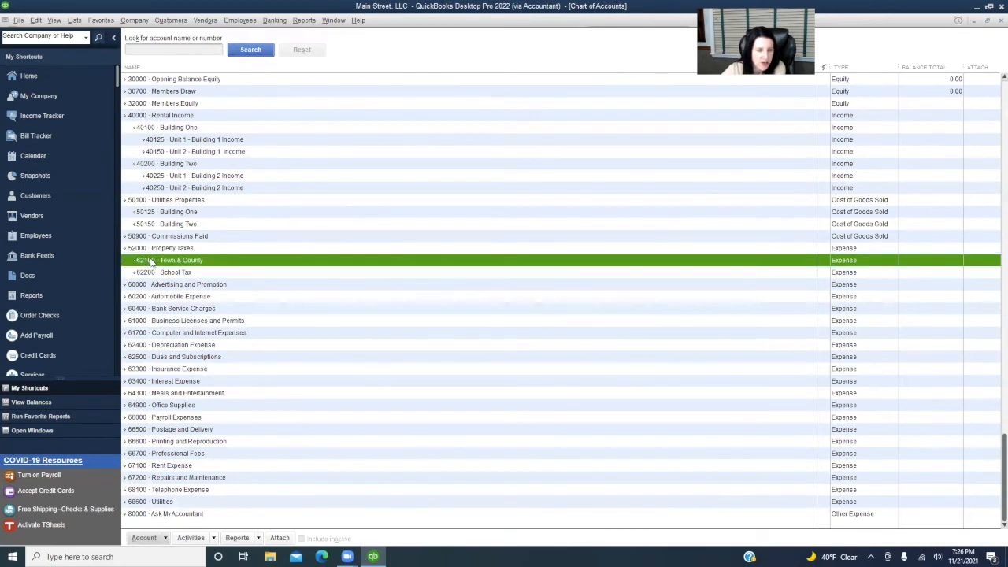
right_click(143, 262)
click(170, 304)
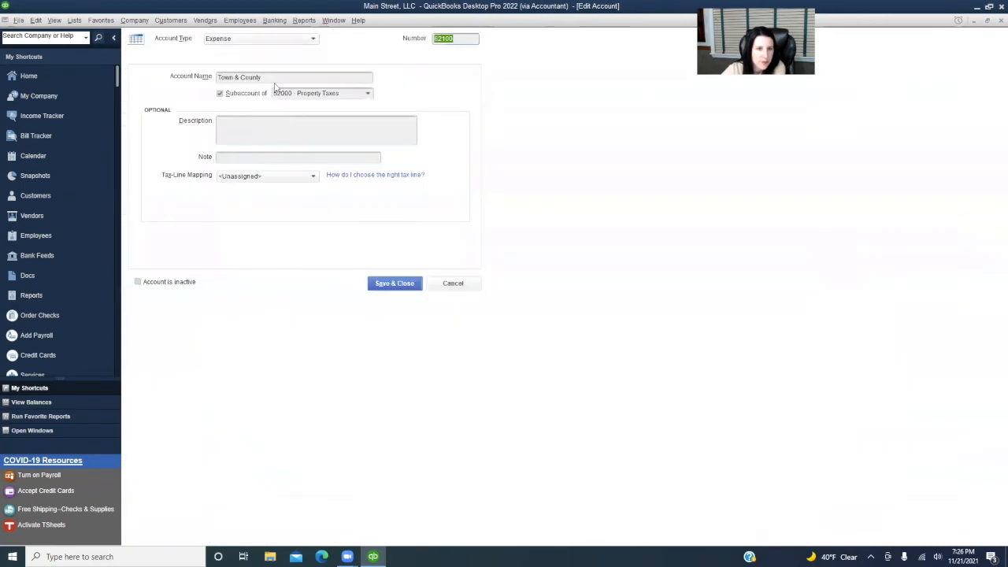
click(437, 38)
text(5)
click(393, 284)
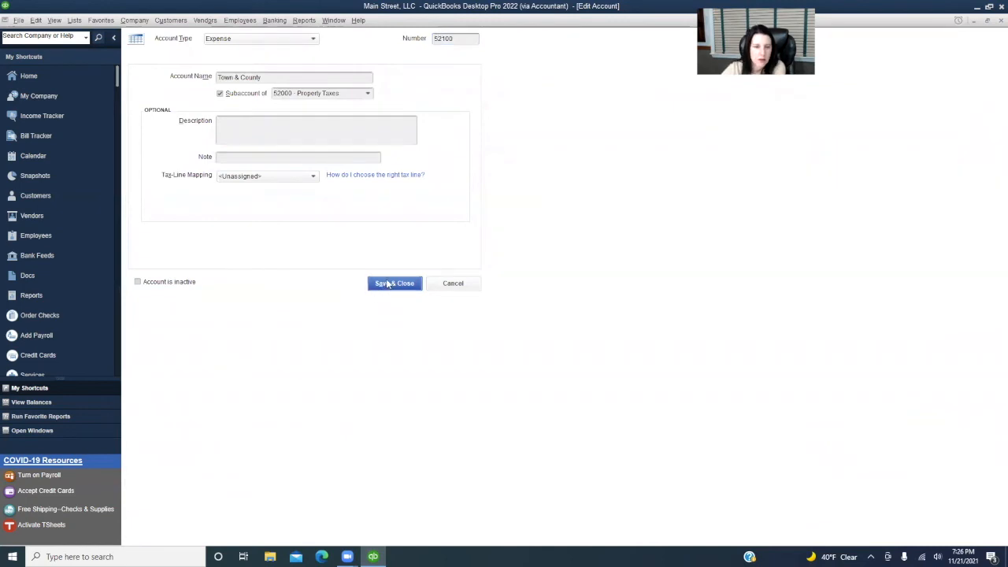
Step: Renumber the School Tax account to 52200
click(140, 273)
right_click(145, 273)
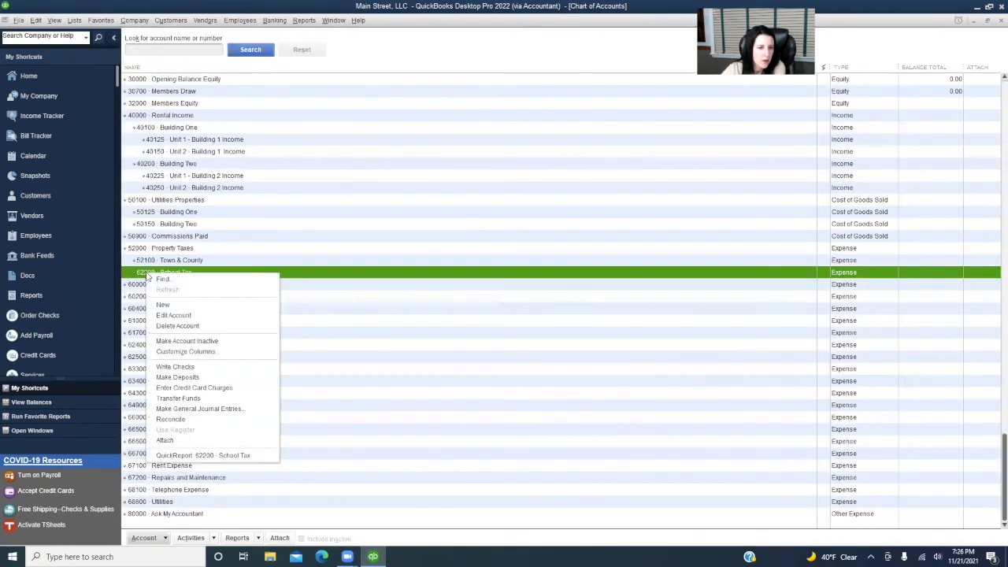
click(174, 312)
click(440, 38)
key(BackSpace)
text(52200)
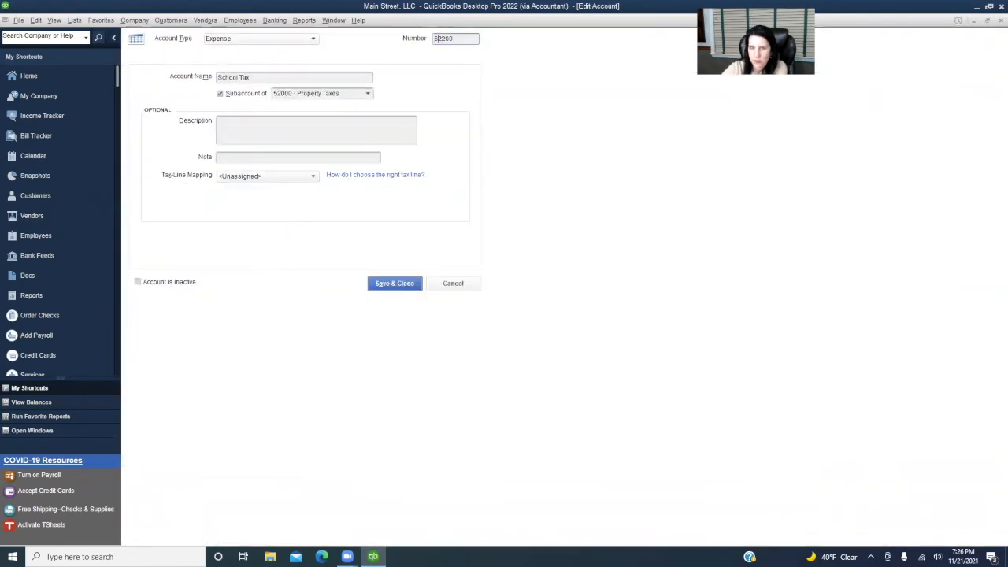
click(402, 283)
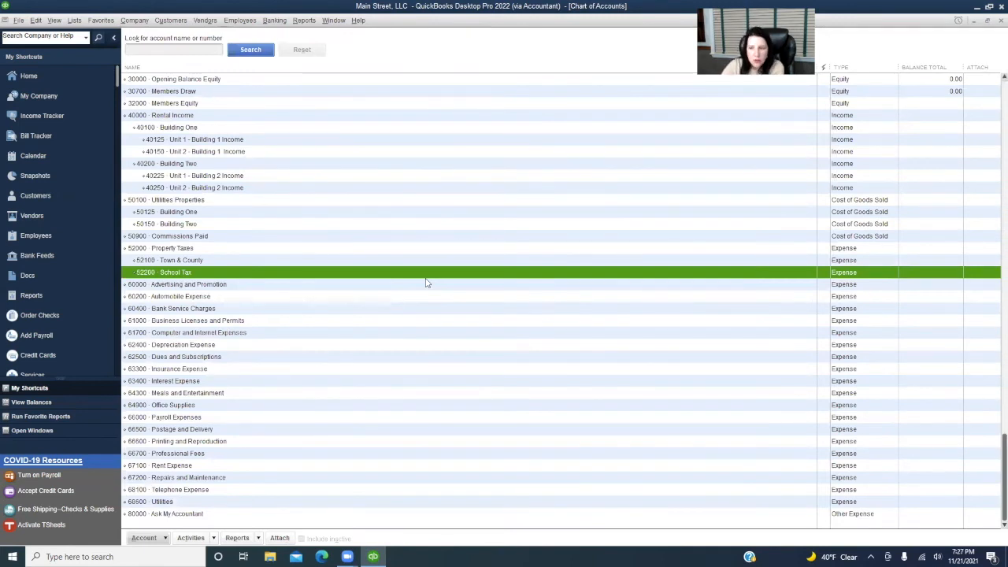
Step: Untick Subaccount of for School Tax and Town & County, making both standalone accounts
right_click(224, 274)
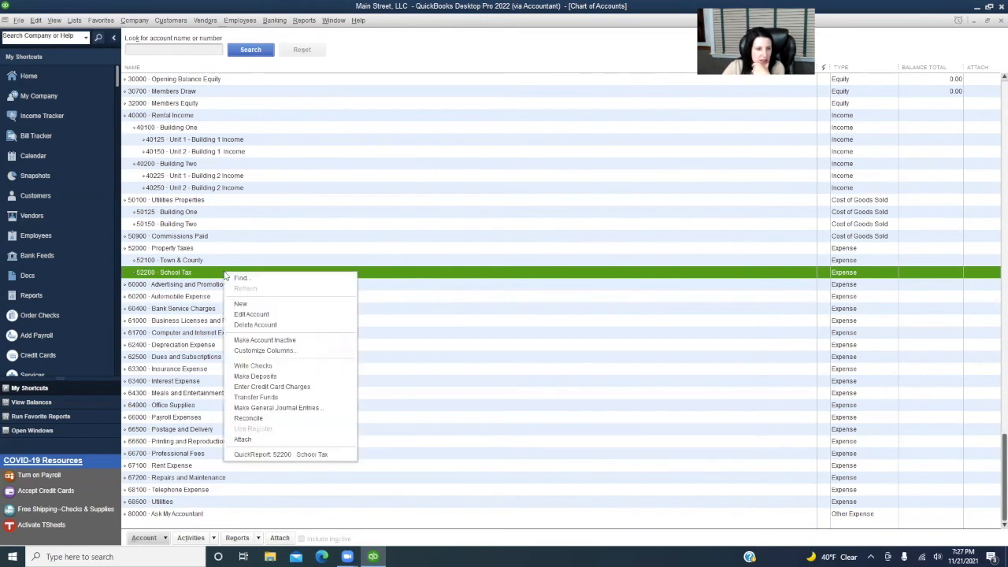
click(252, 314)
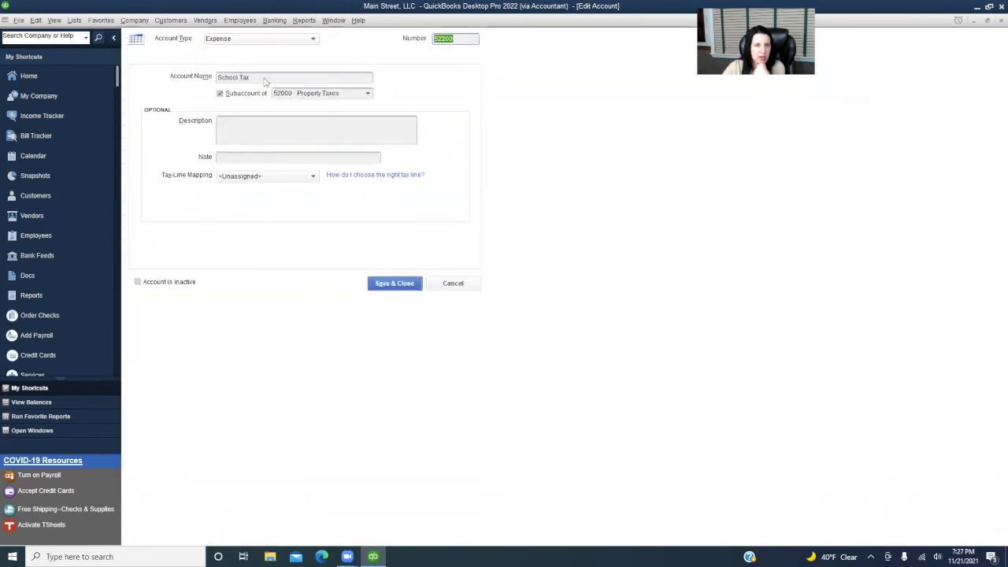
click(220, 94)
click(391, 285)
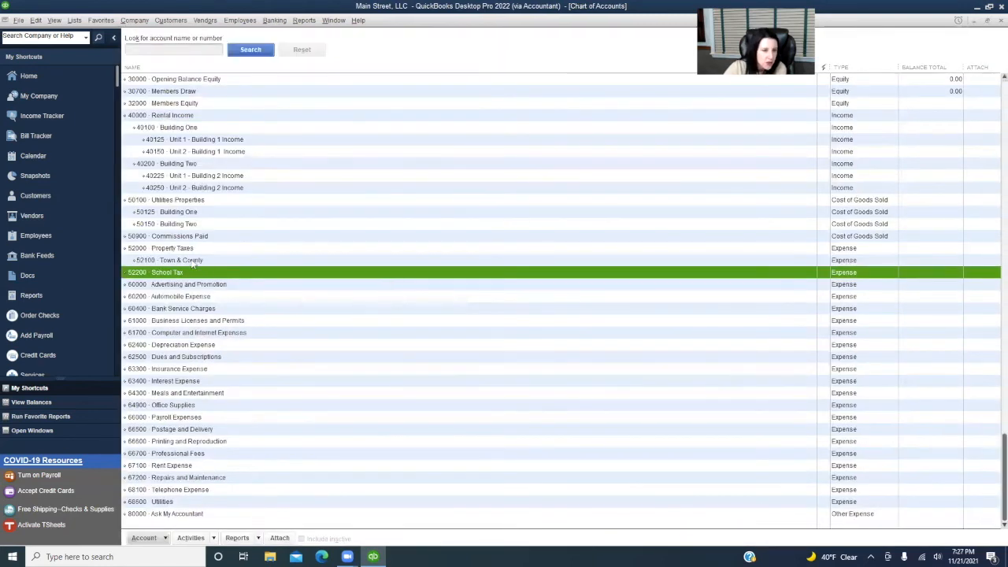
click(192, 261)
right_click(192, 264)
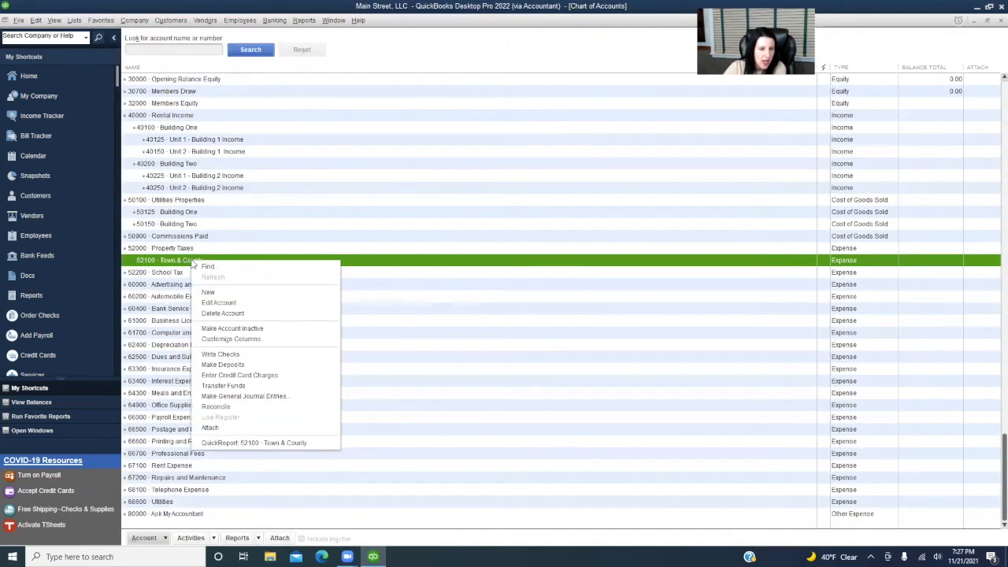
click(233, 304)
click(220, 94)
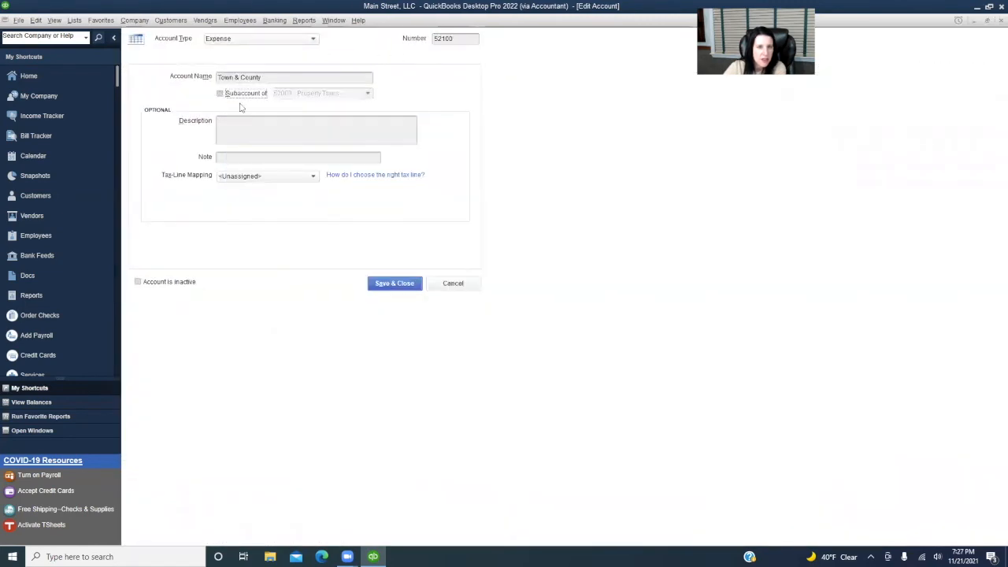
click(391, 284)
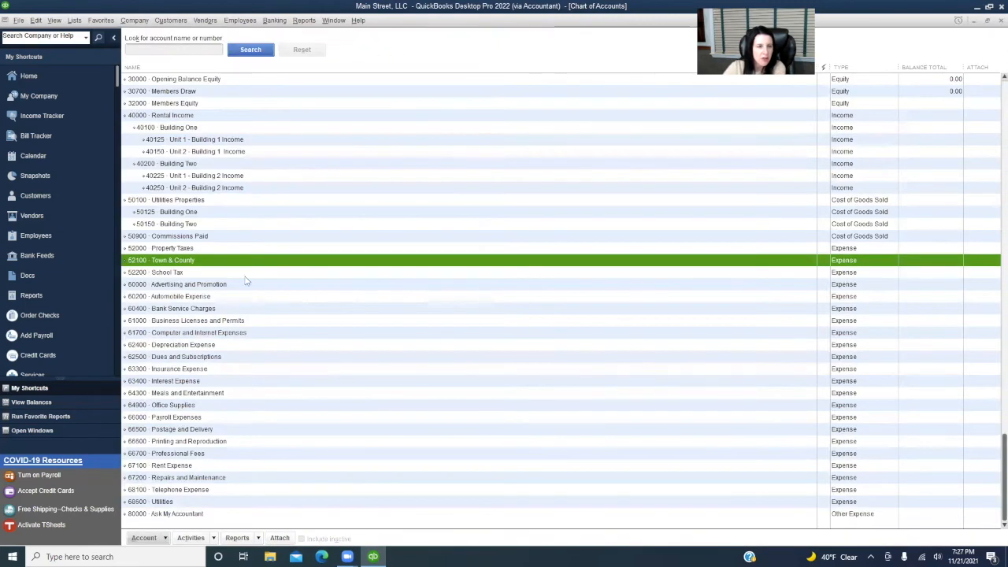
Step: Change the Property Taxes account type to Cost of Goods Sold
click(188, 249)
right_click(186, 249)
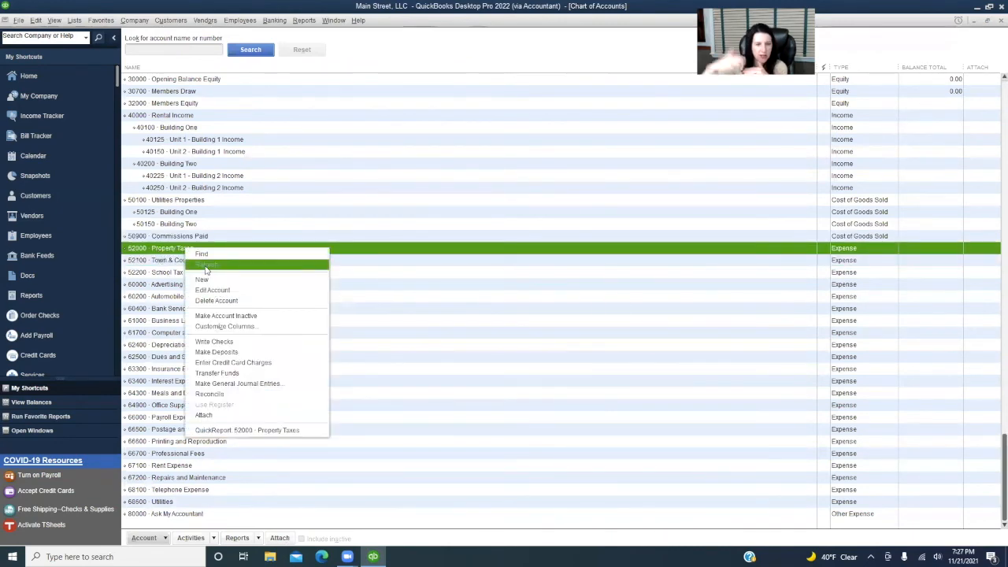
click(212, 290)
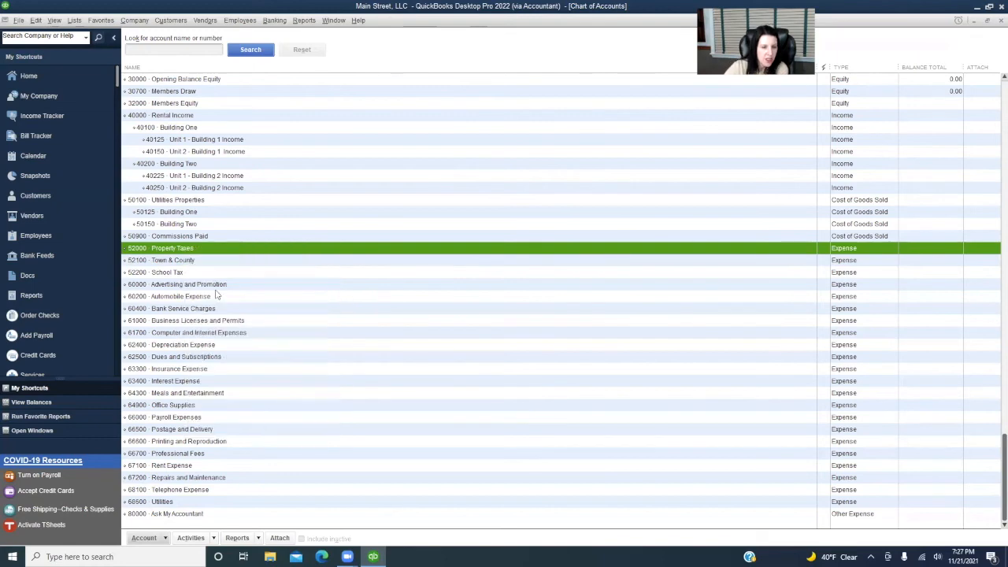
click(274, 39)
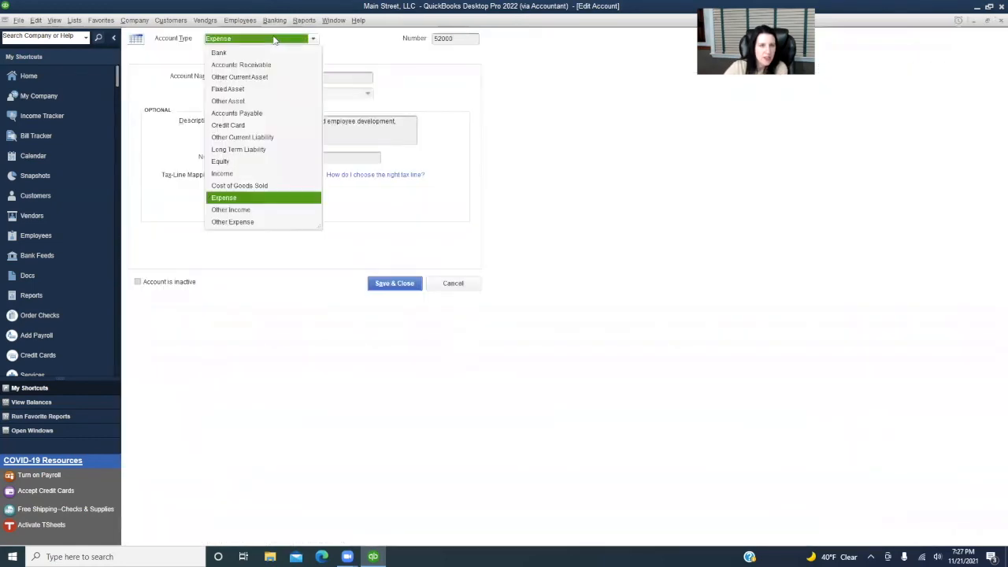
click(247, 186)
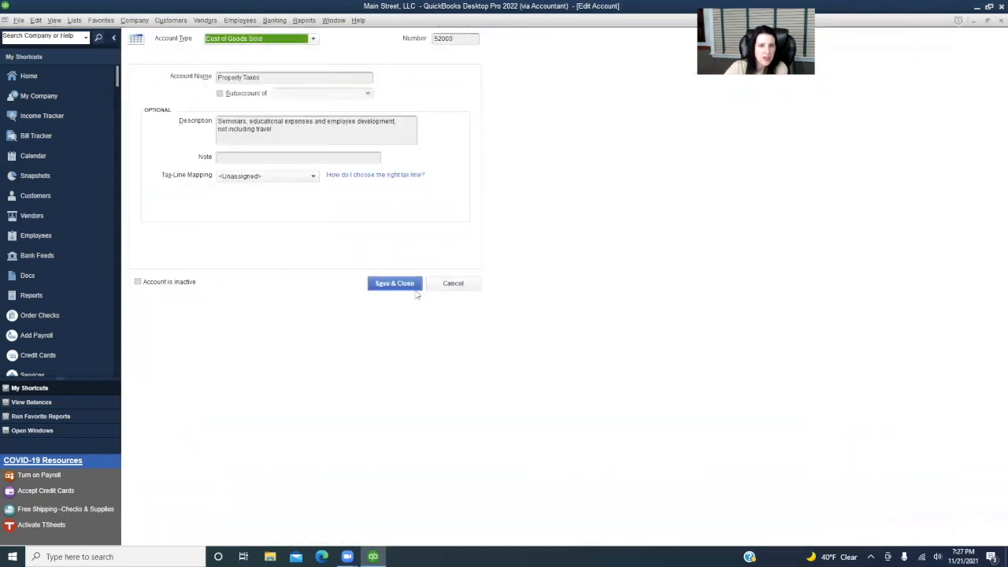
click(402, 283)
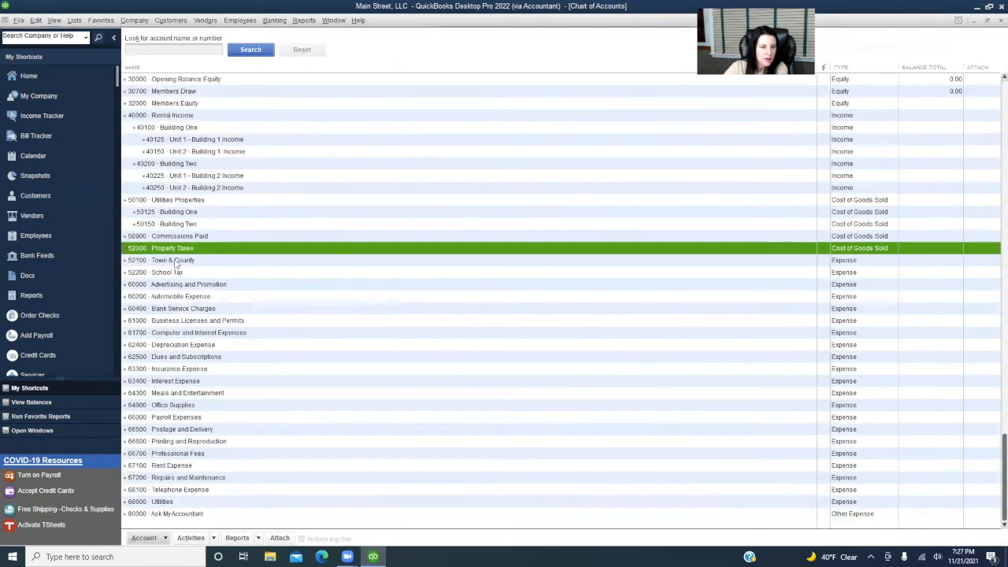
Step: Make Town & County a Cost of Goods Sold subaccount of 52000 Property Taxes
click(174, 262)
right_click(175, 264)
click(202, 303)
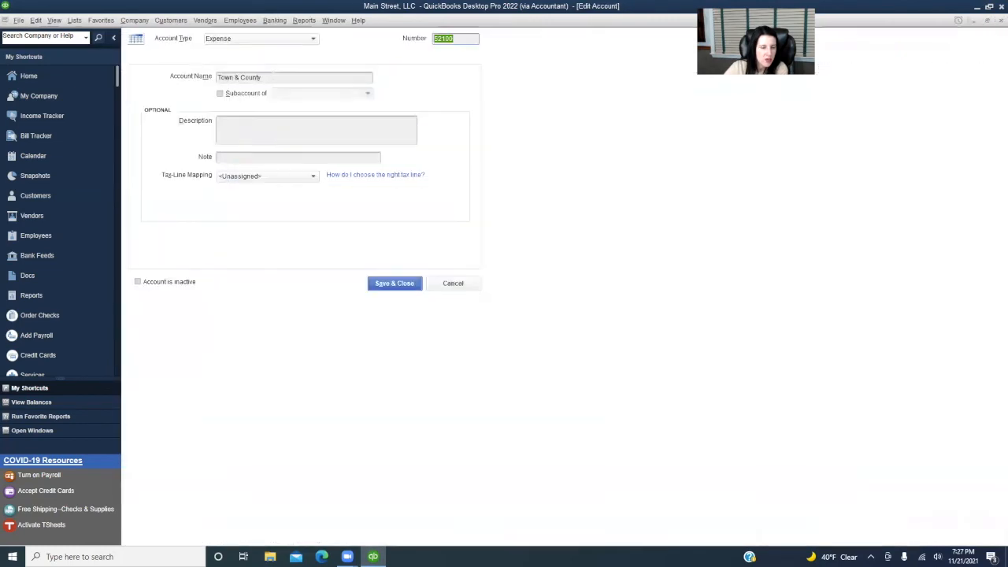
click(280, 39)
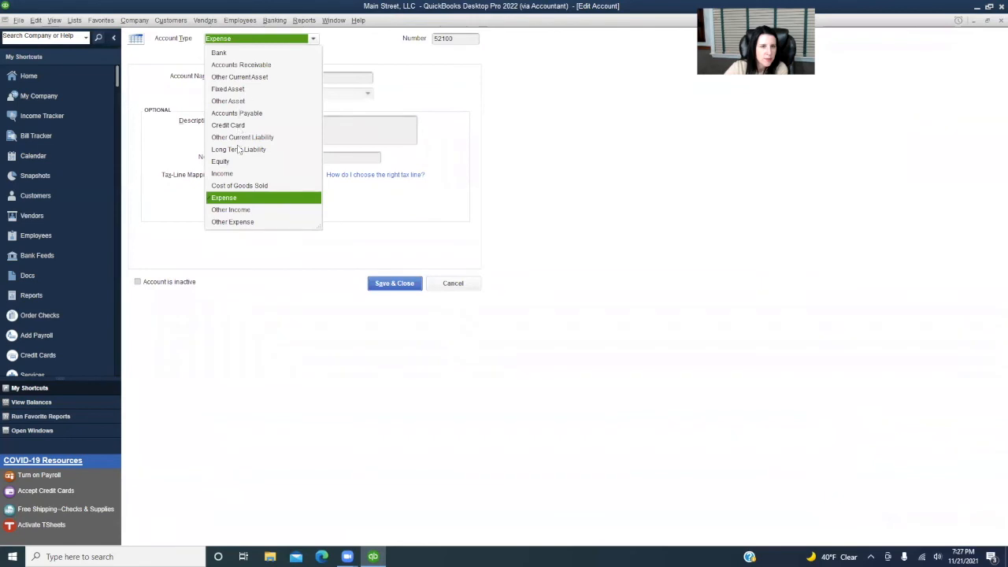
click(247, 185)
click(221, 94)
click(340, 94)
text(50100 · Utilities Properties)
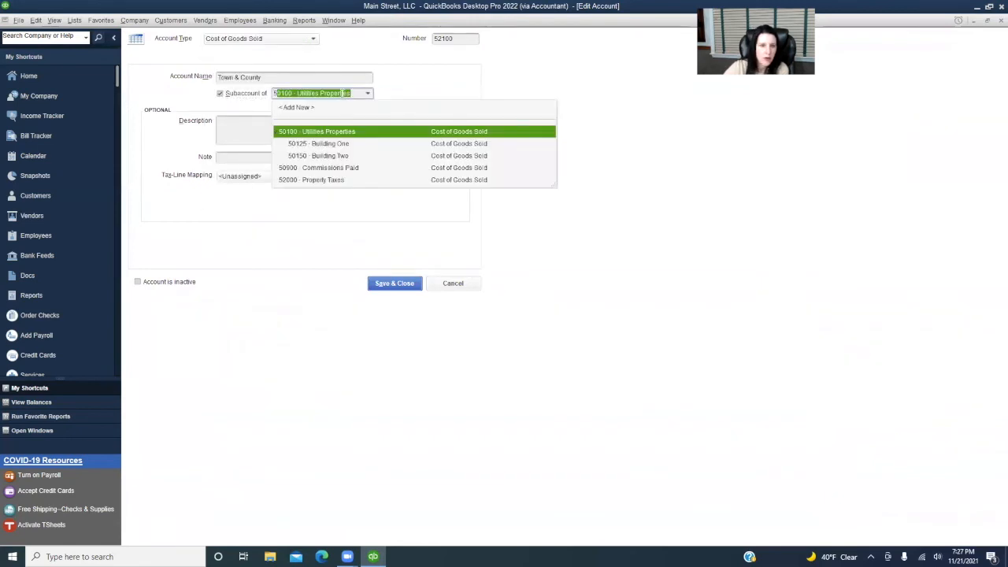
click(331, 180)
click(388, 285)
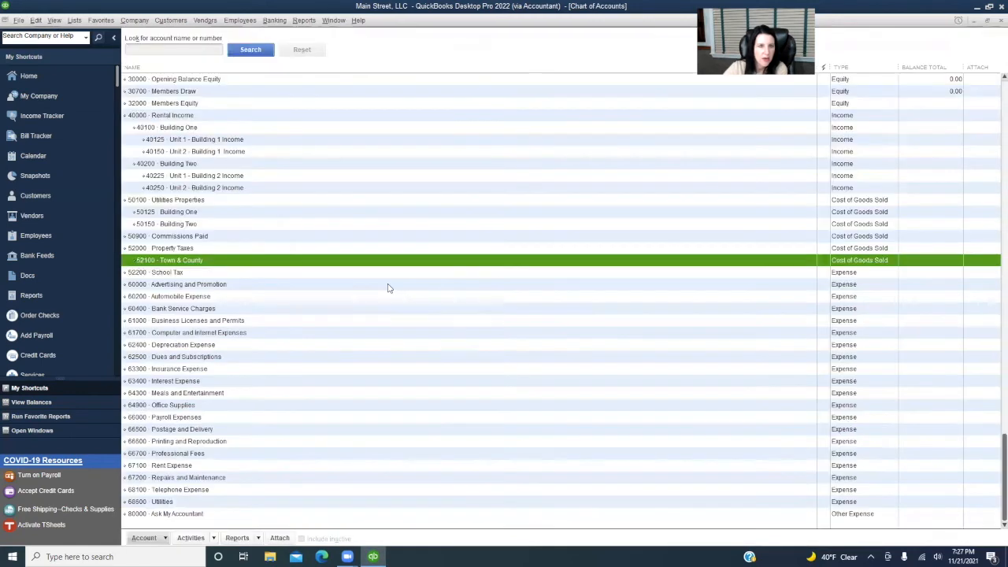
Step: Make School Tax a Cost of Goods Sold account under 52000 Property Taxes
click(163, 272)
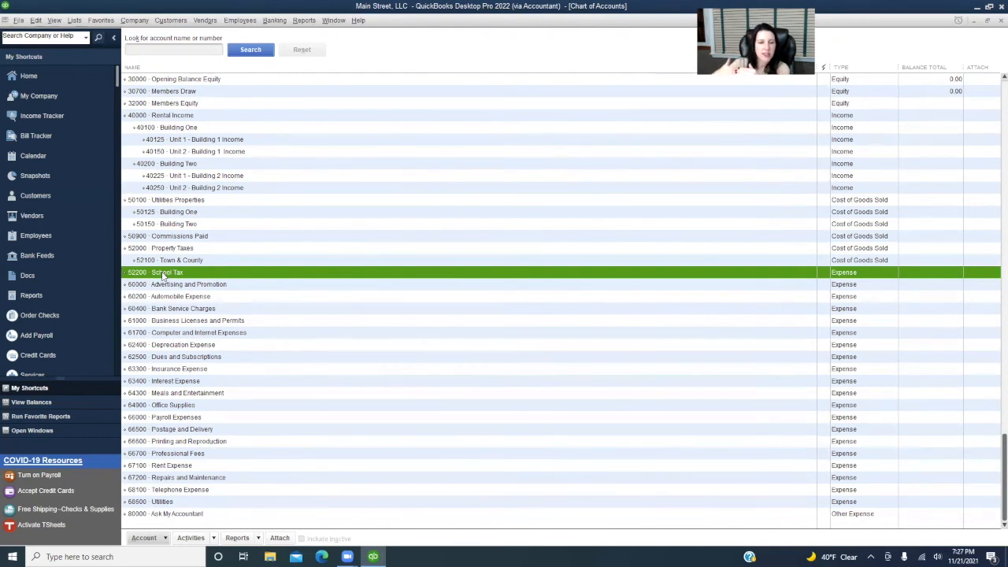
right_click(163, 275)
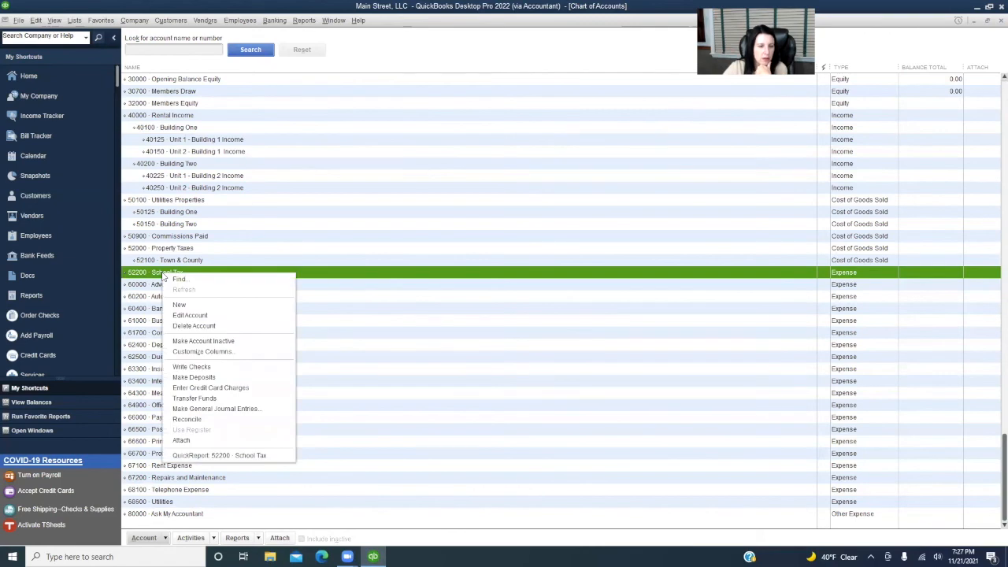
click(199, 319)
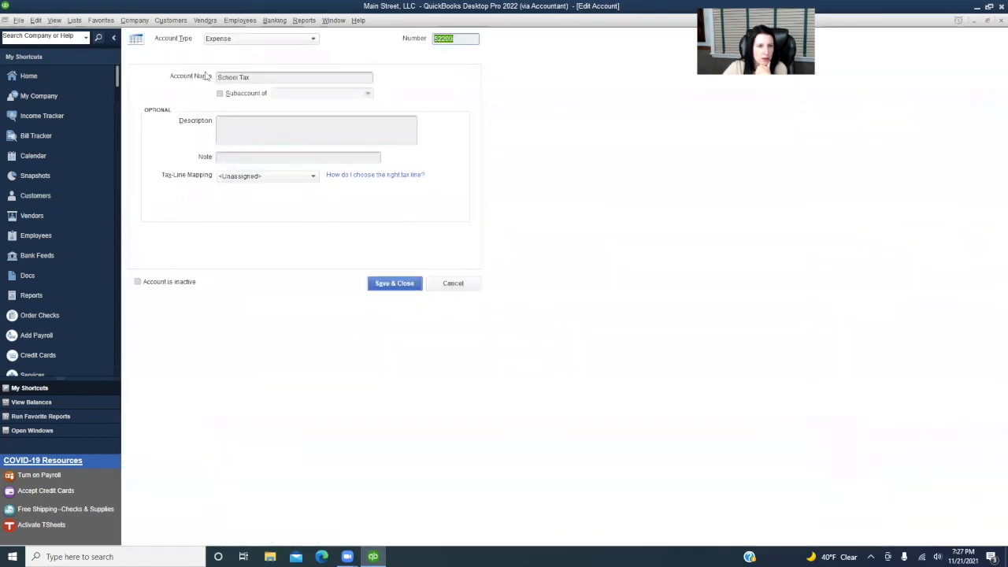
click(256, 39)
click(240, 185)
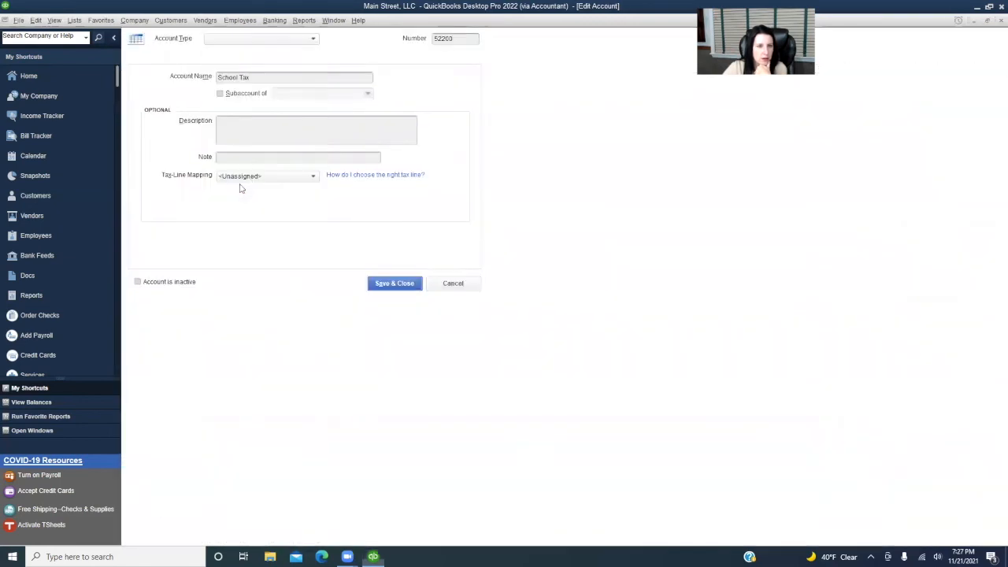
click(368, 94)
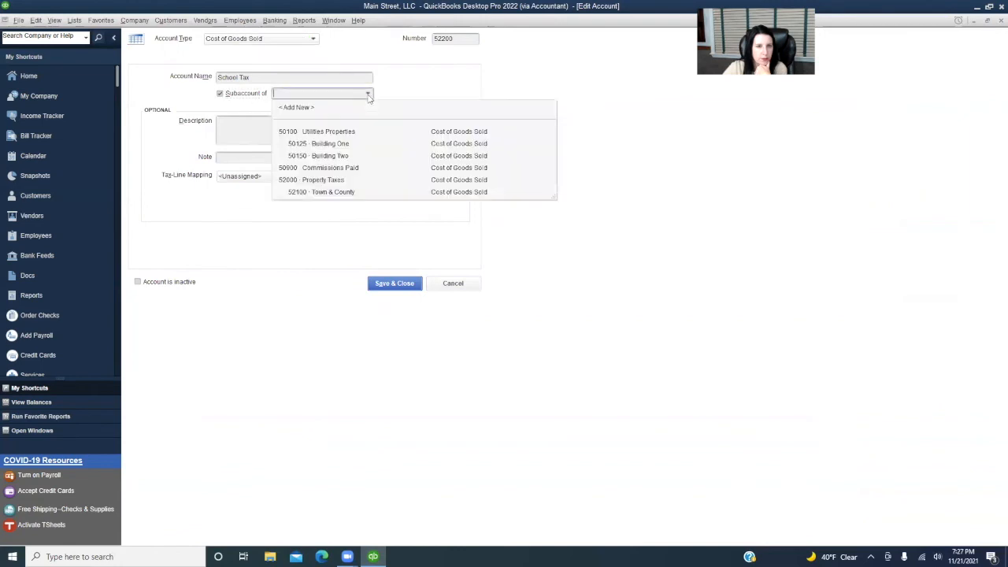
click(319, 179)
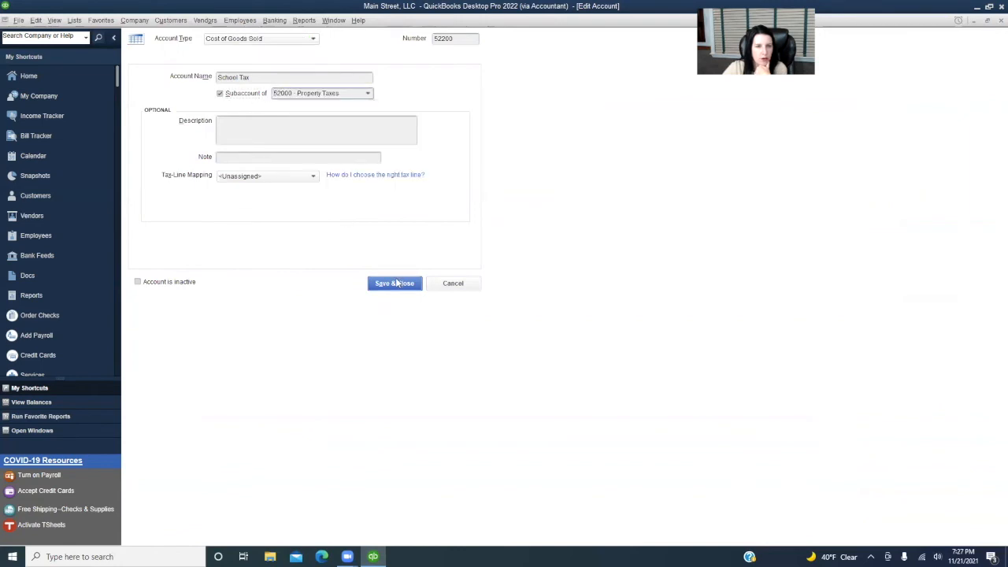
click(398, 282)
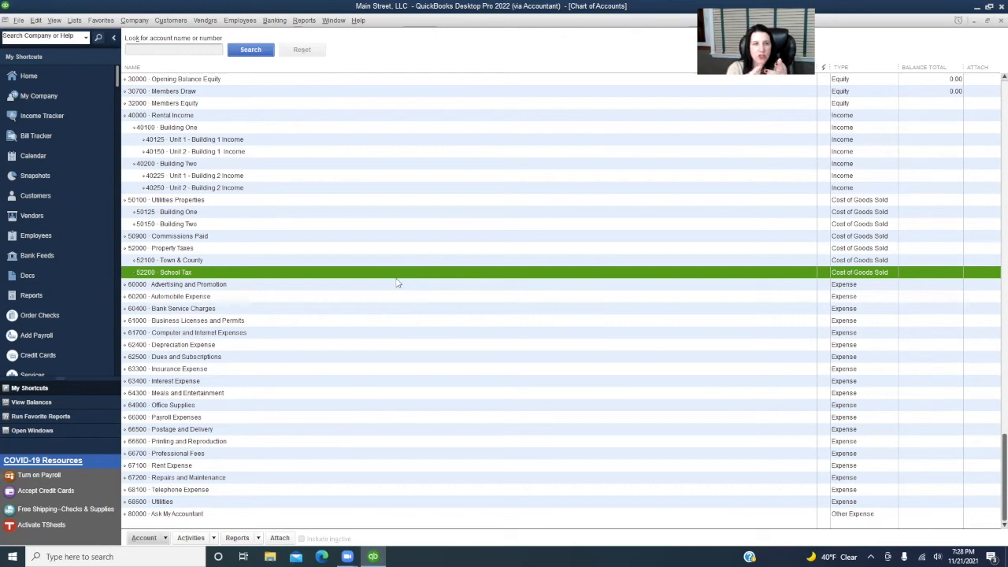
scroll(337, 173, up, 2)
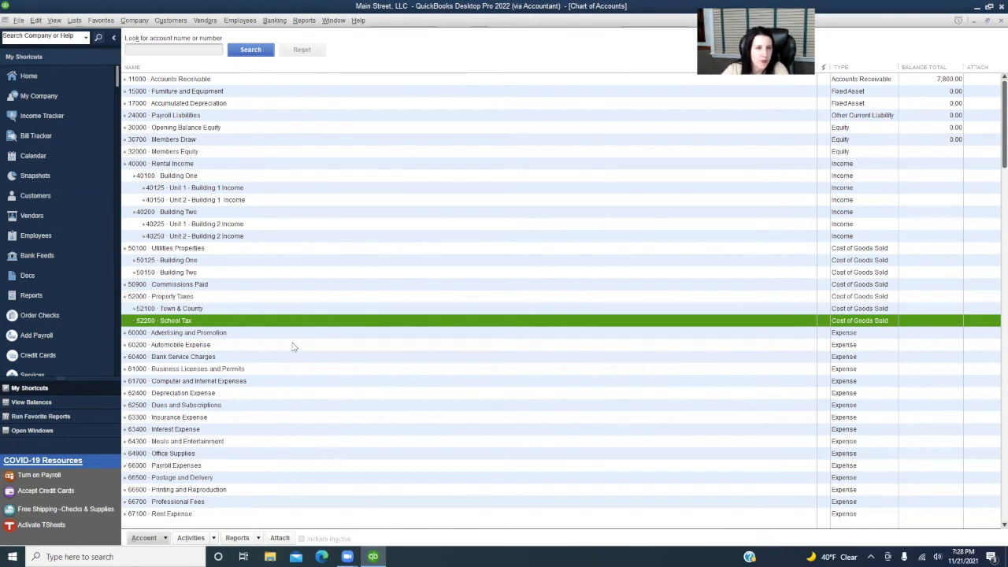
Step: Create a Bank account named Chase Checking (10000), declining the bank feed setup
click(167, 540)
click(162, 386)
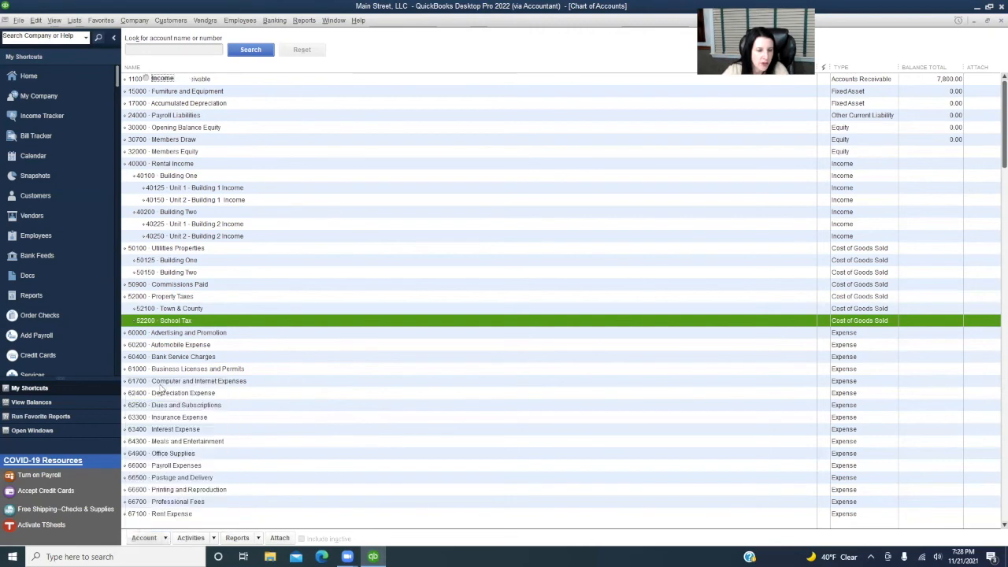
click(157, 140)
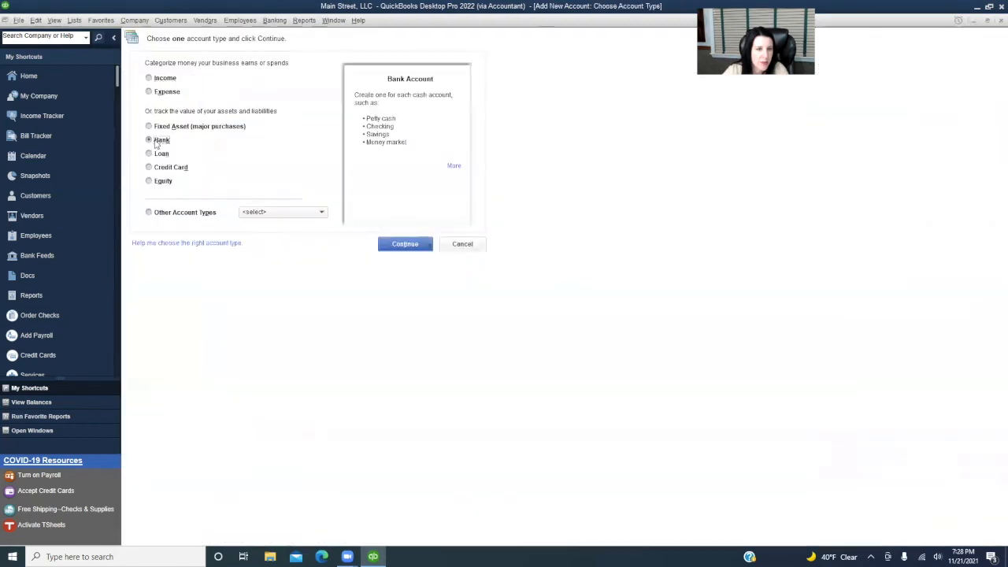
click(402, 246)
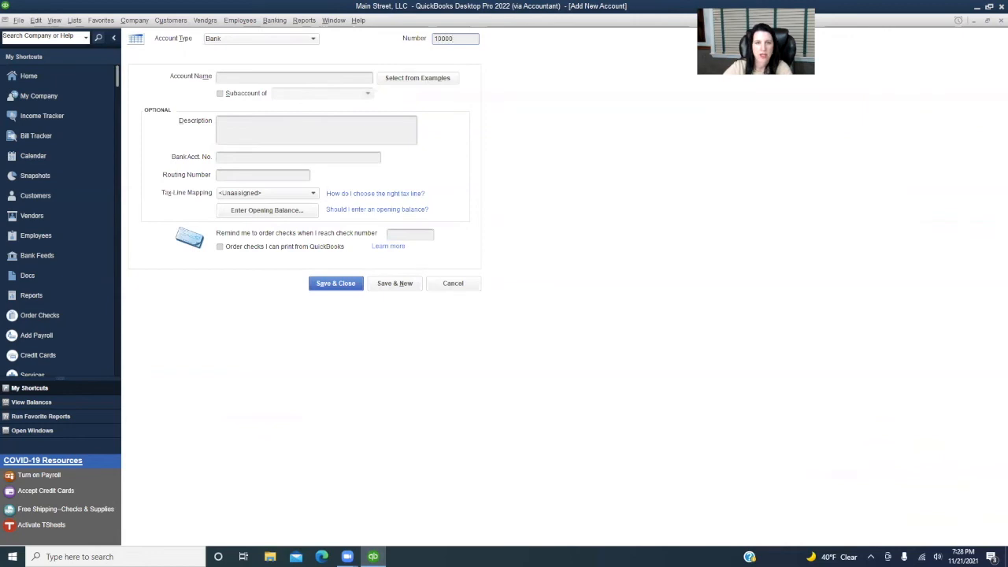
click(285, 82)
text(Chese Checking)
click(337, 284)
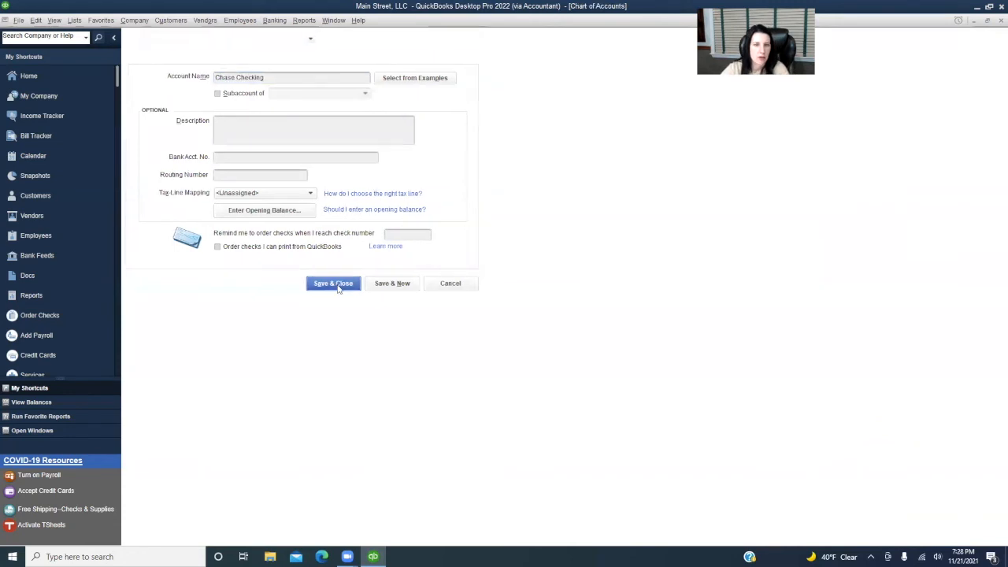
click(340, 179)
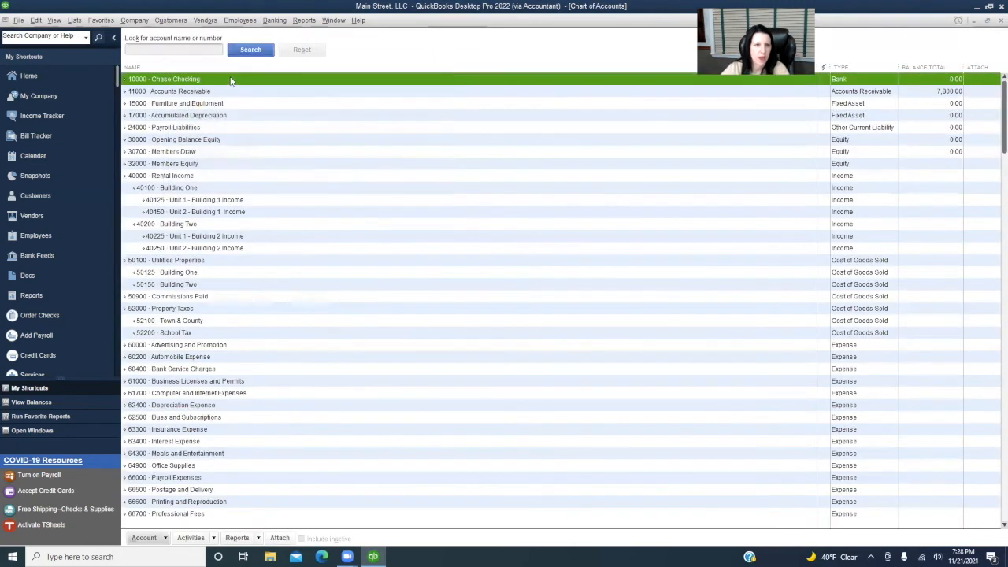
click(226, 93)
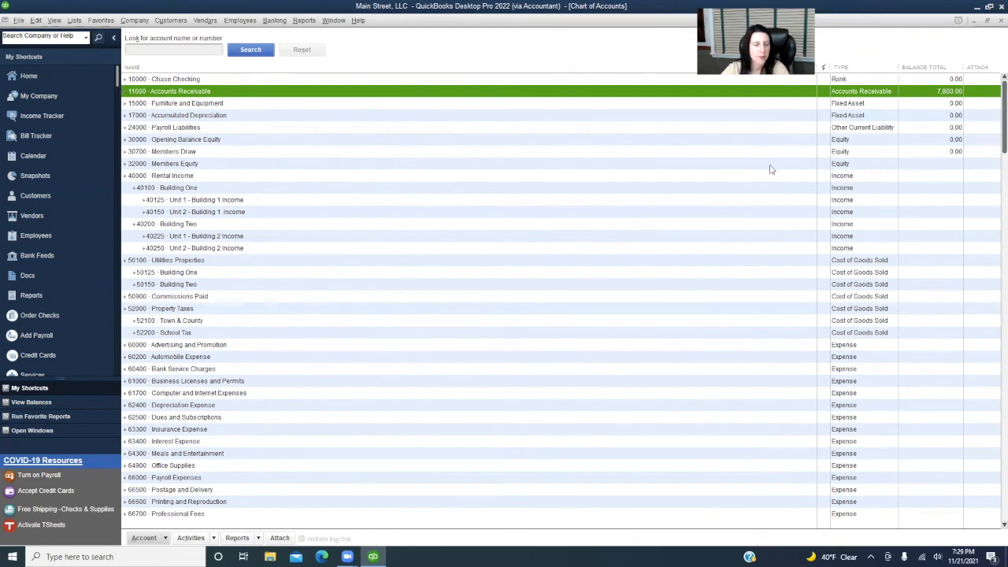
click(170, 21)
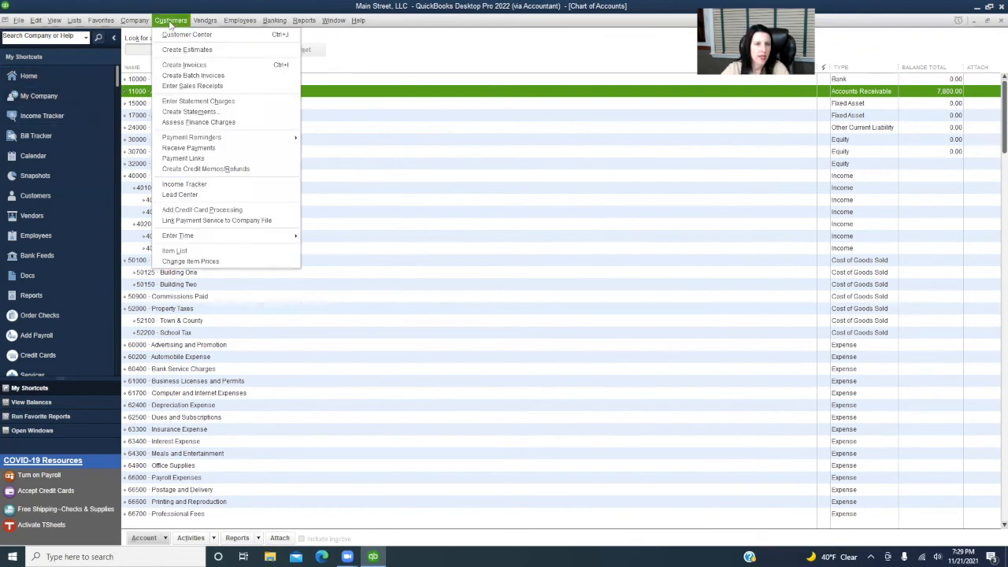
Step: Filter Unit 1 Building 1's transactions to Next Fiscal Year and select its 01/01/2022 1,500.00 invoice
click(180, 35)
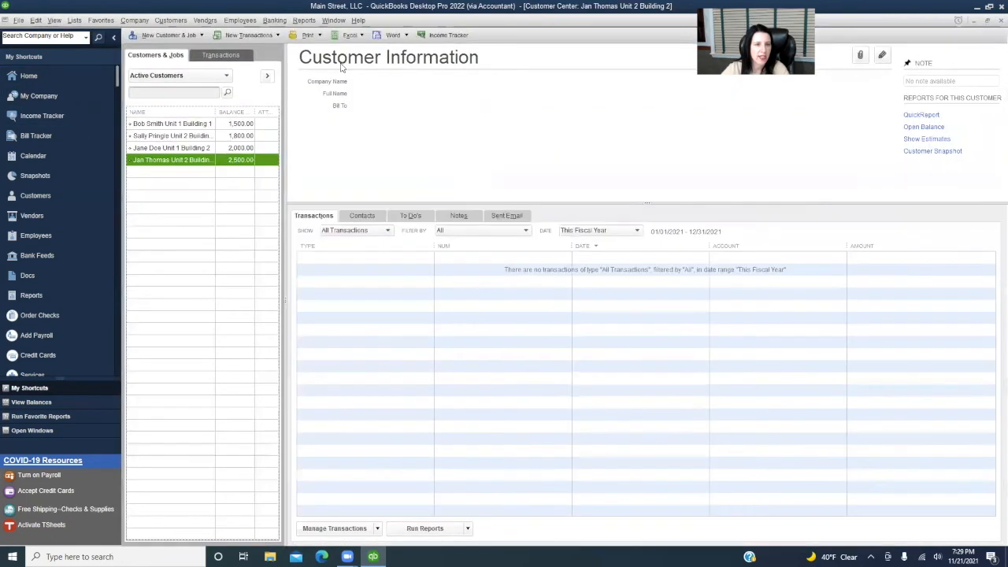
click(192, 127)
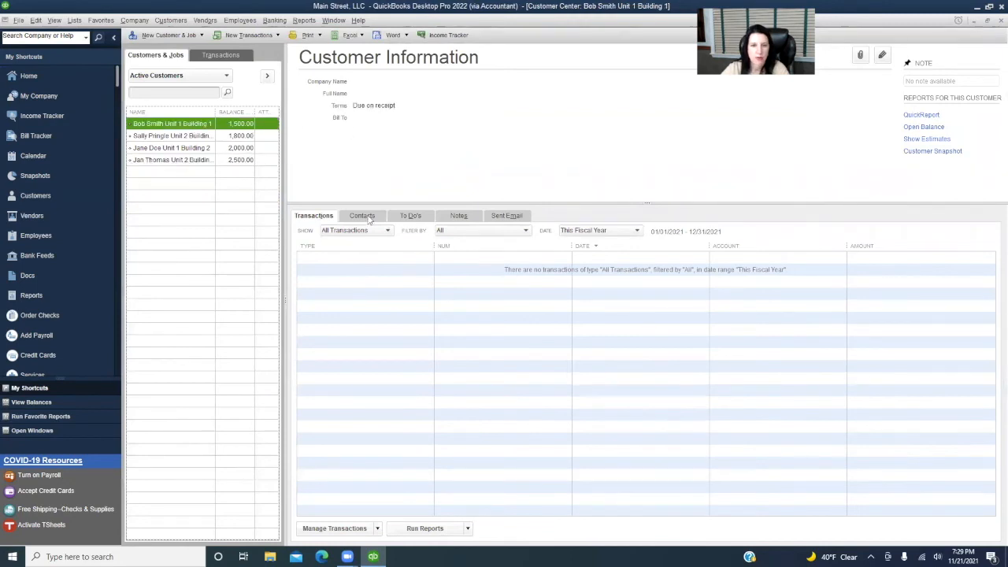
click(634, 231)
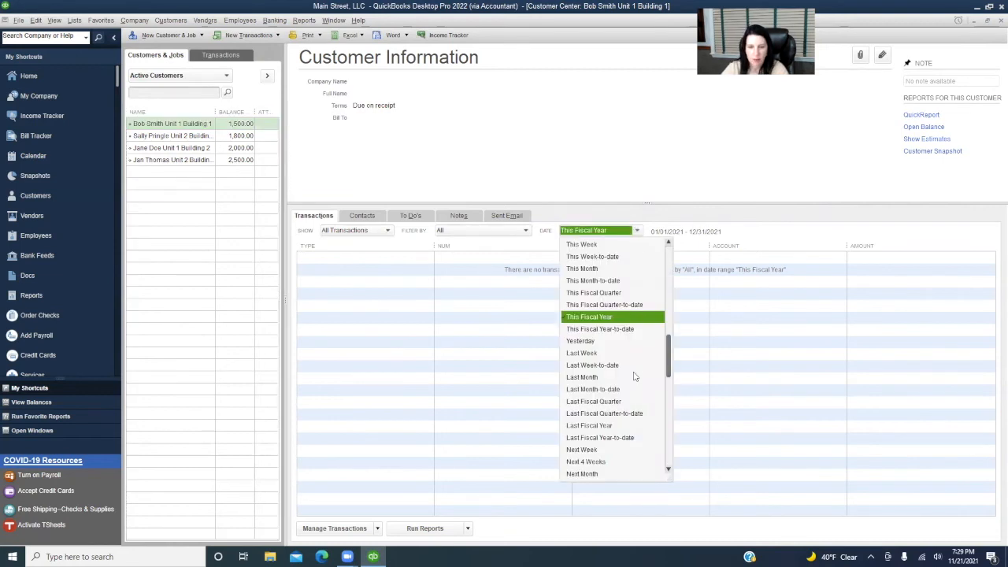
scroll(621, 426, down, 1)
click(594, 472)
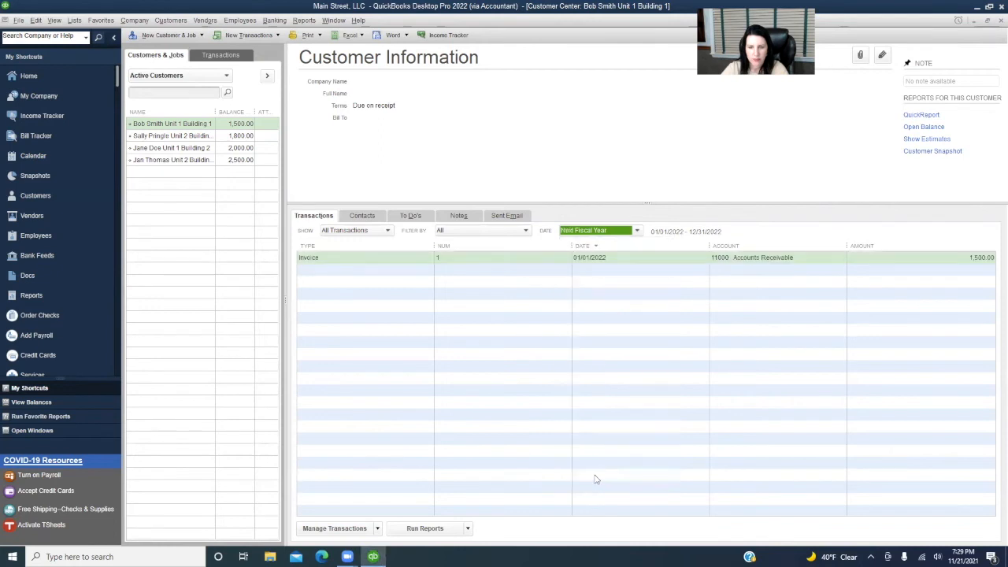
click(480, 260)
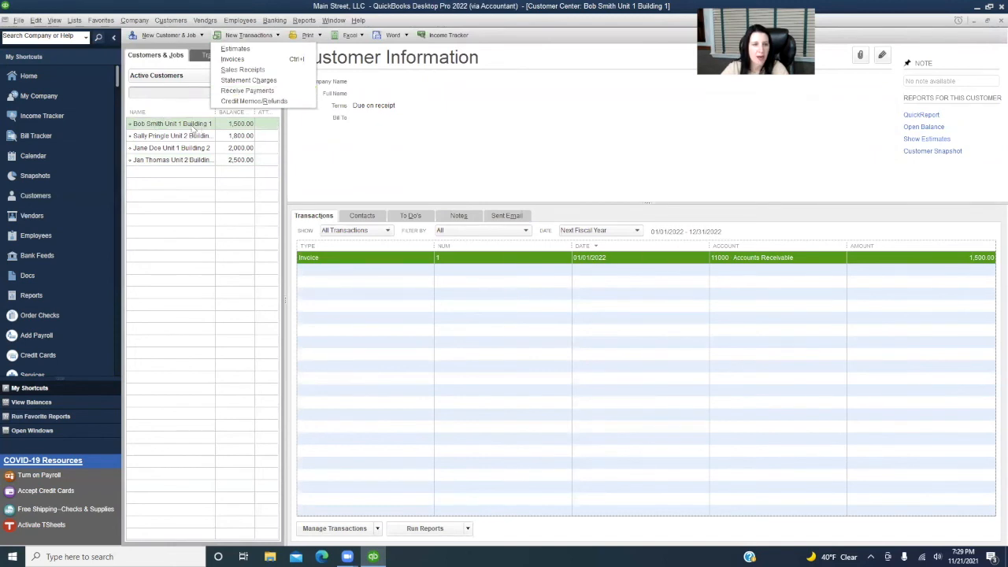
Step: Record Unit 1 Building 1's 1,500 payment dated 01/03/2022, reference 125, accepting the future date
click(241, 93)
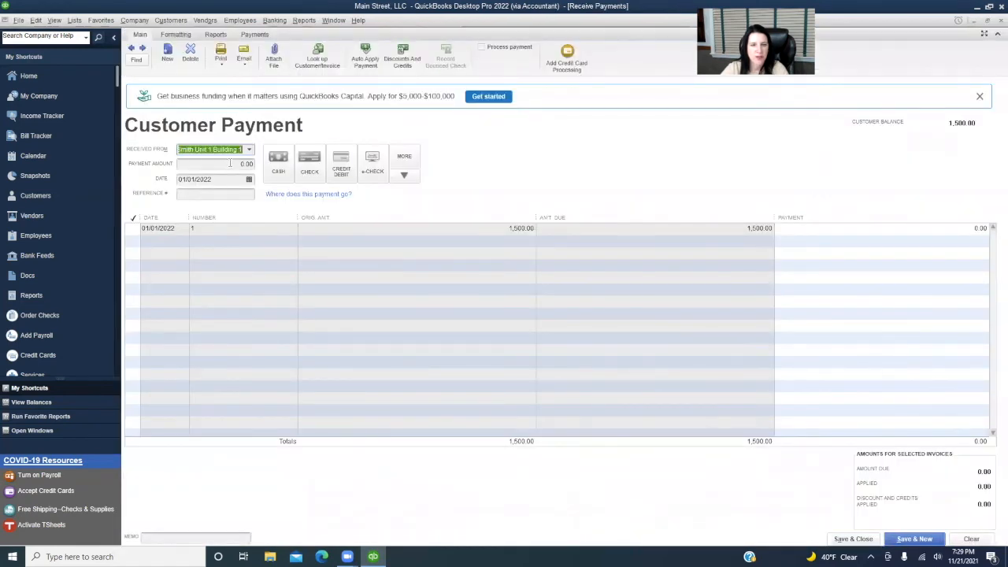
key(Tab)
text(1,500)
key(Tab)
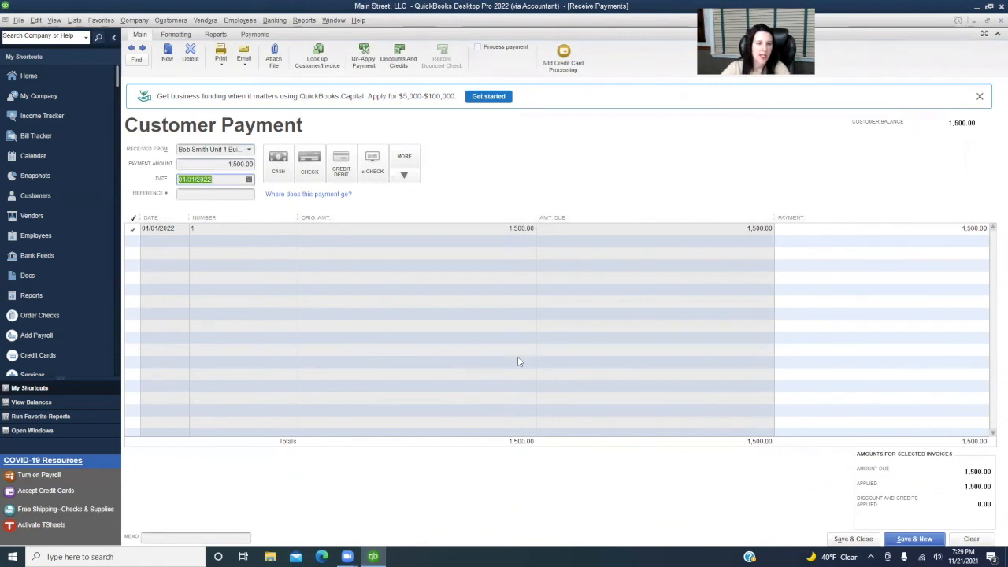
click(249, 179)
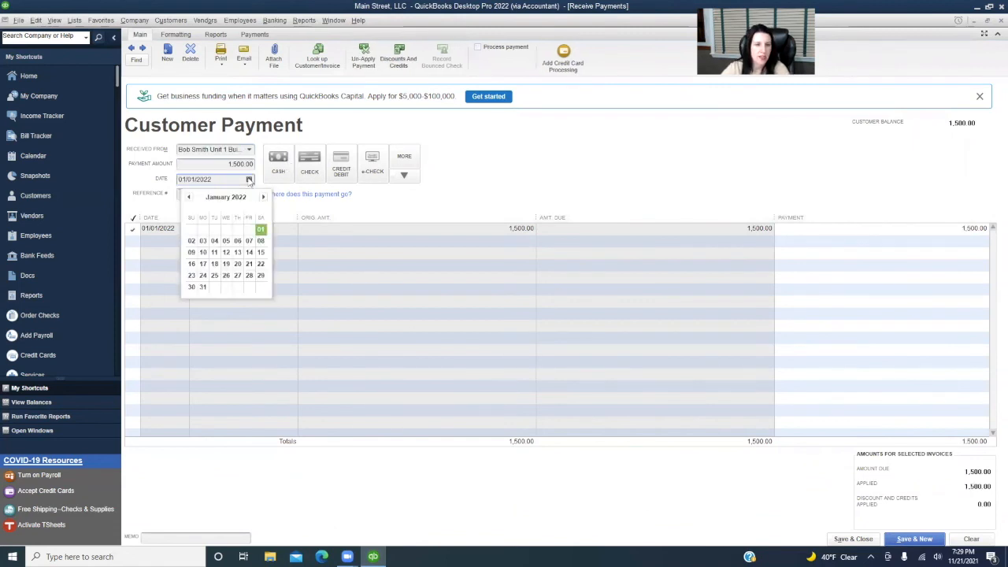
click(202, 240)
click(232, 196)
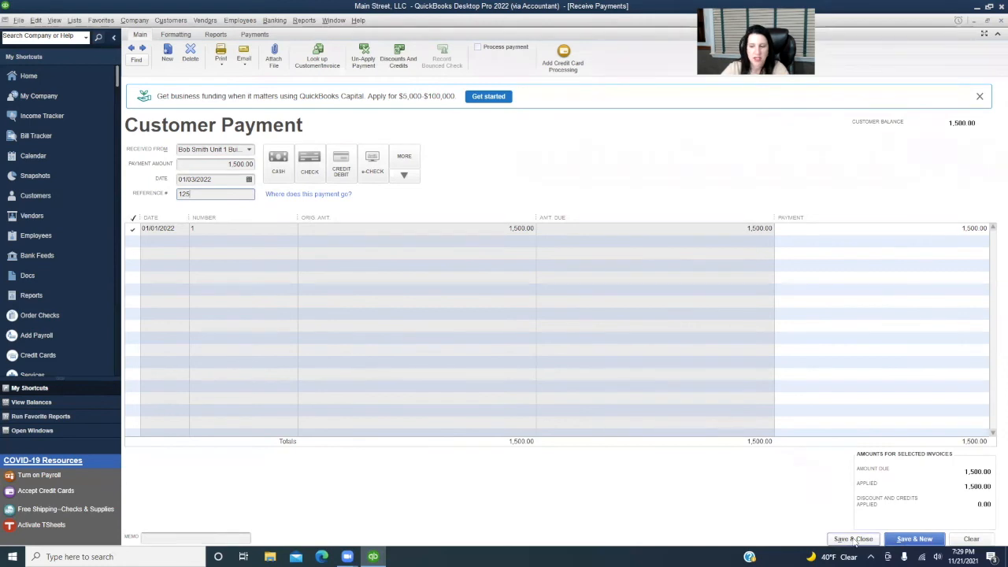
click(926, 544)
click(483, 202)
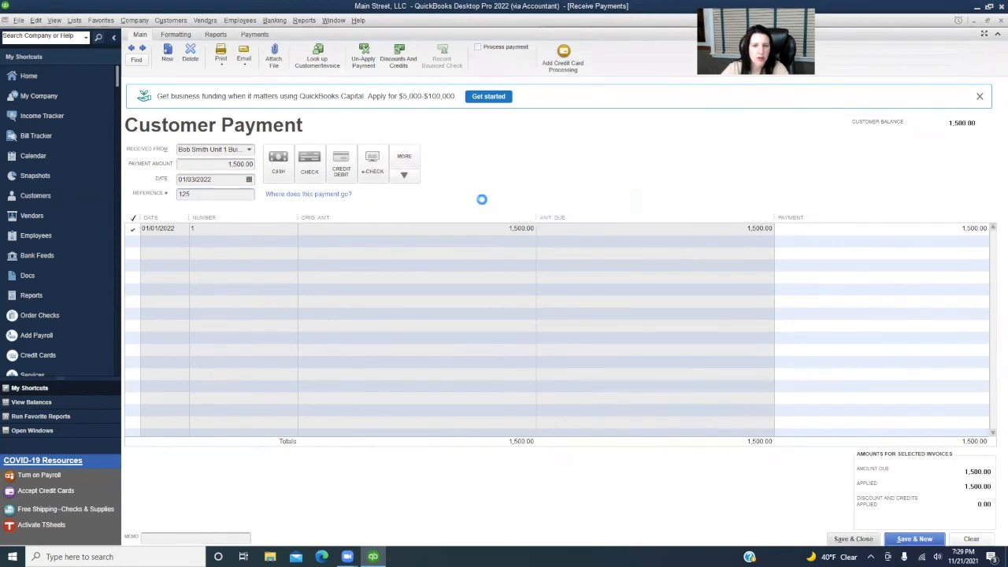
click(171, 137)
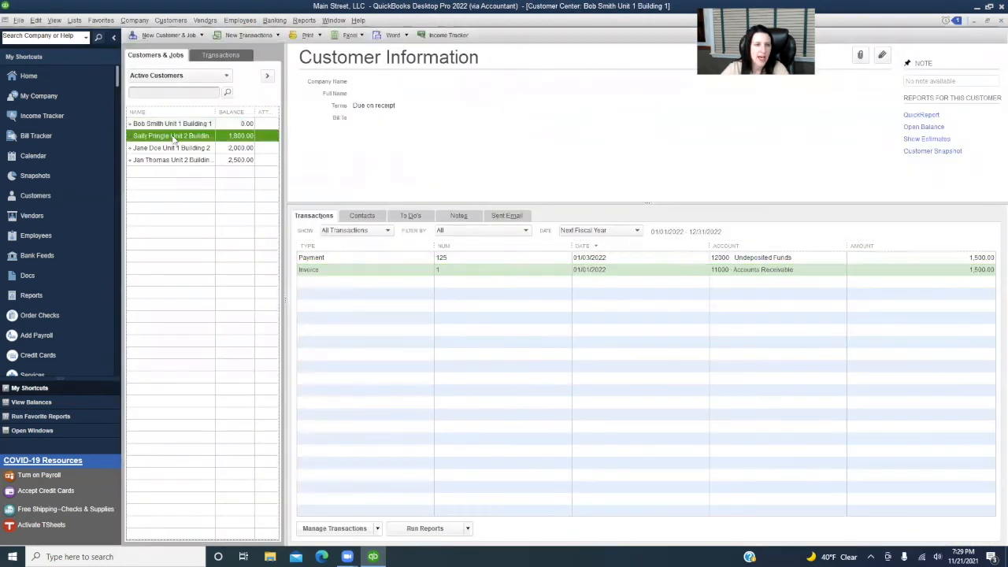
Step: Record Unit 2 Building 1's 1,700 payment against its 1,800.00 invoice, reference 123, dated 01/03/2022
click(646, 259)
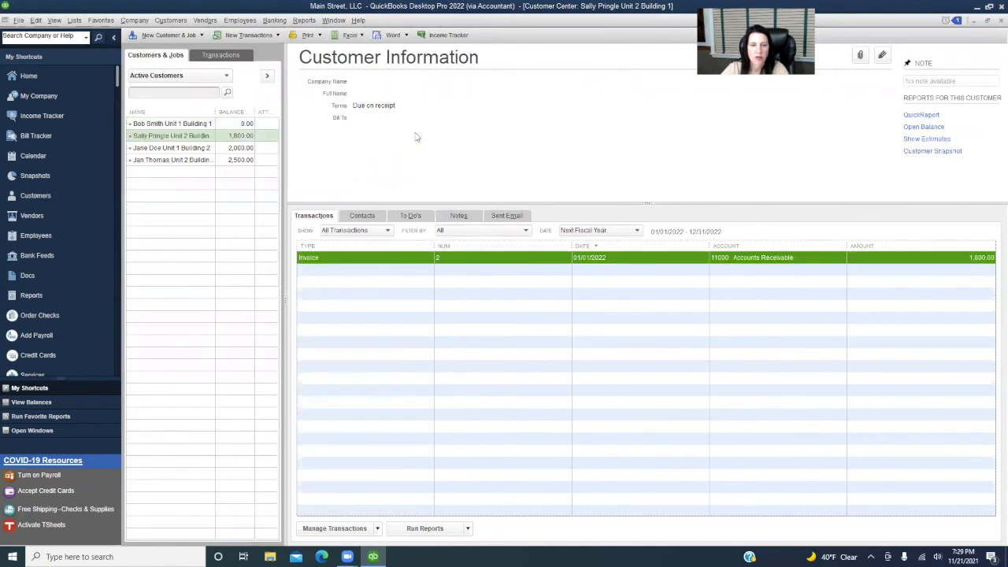
click(263, 37)
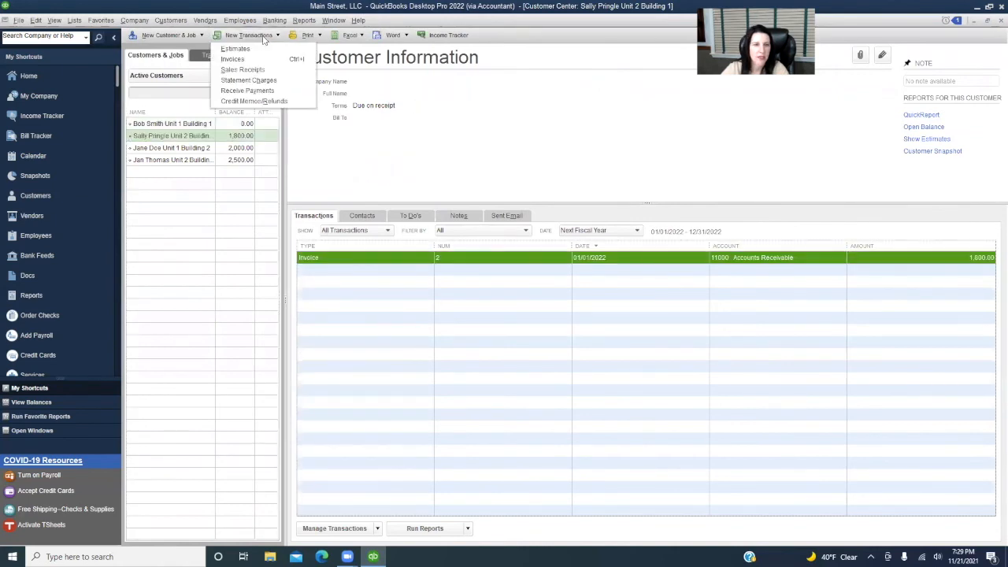
click(259, 91)
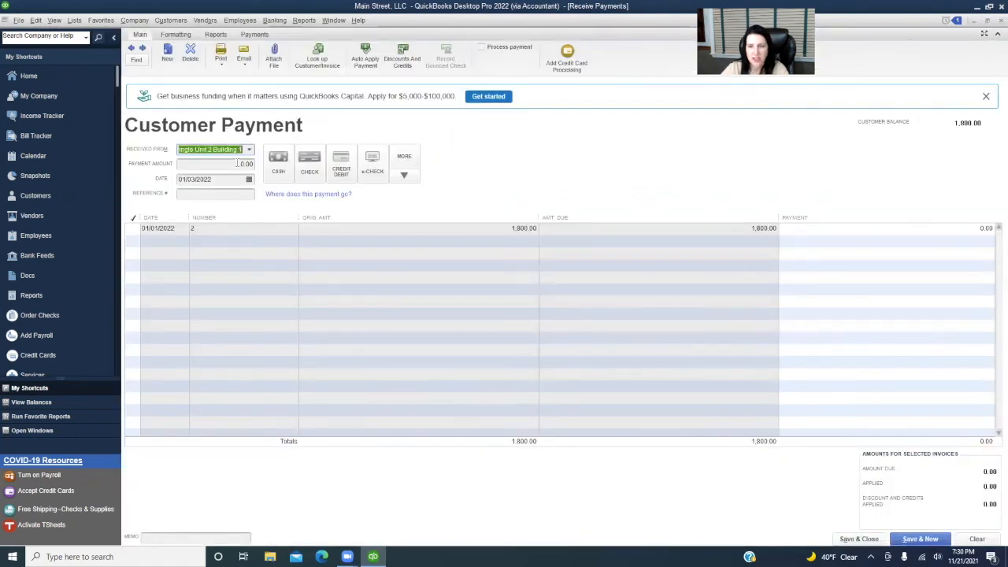
click(237, 163)
text(1,700)
key(Tab)
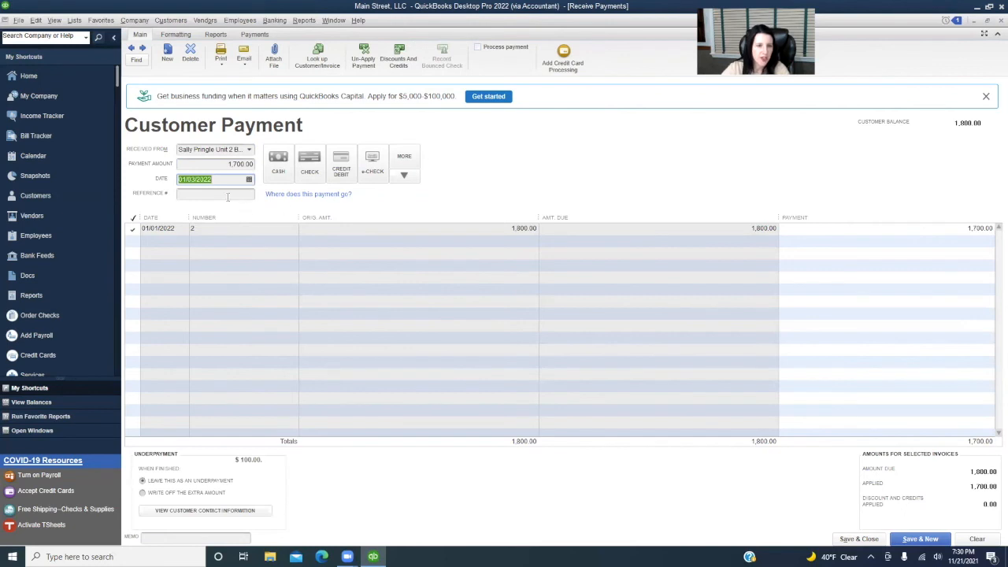
click(227, 194)
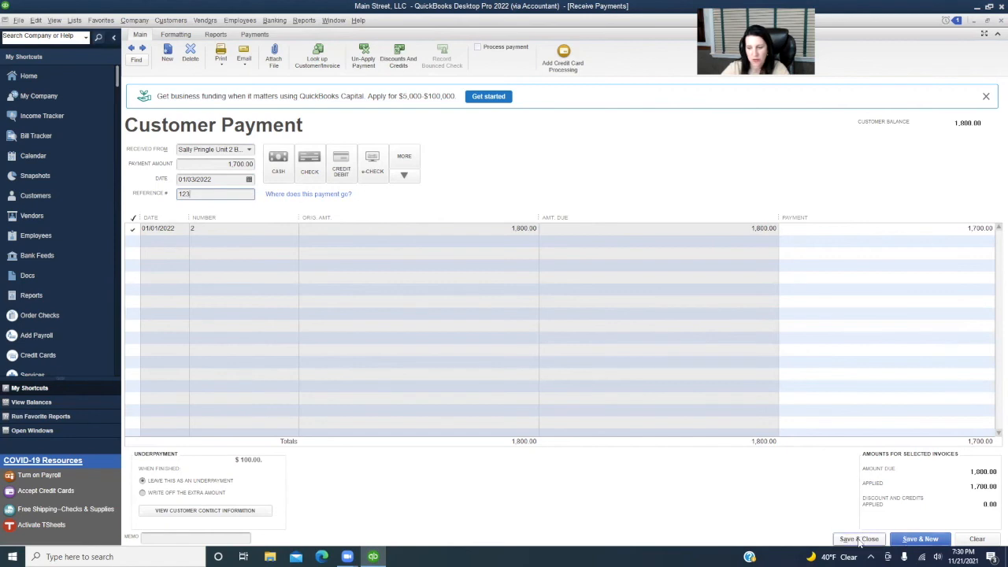
click(859, 540)
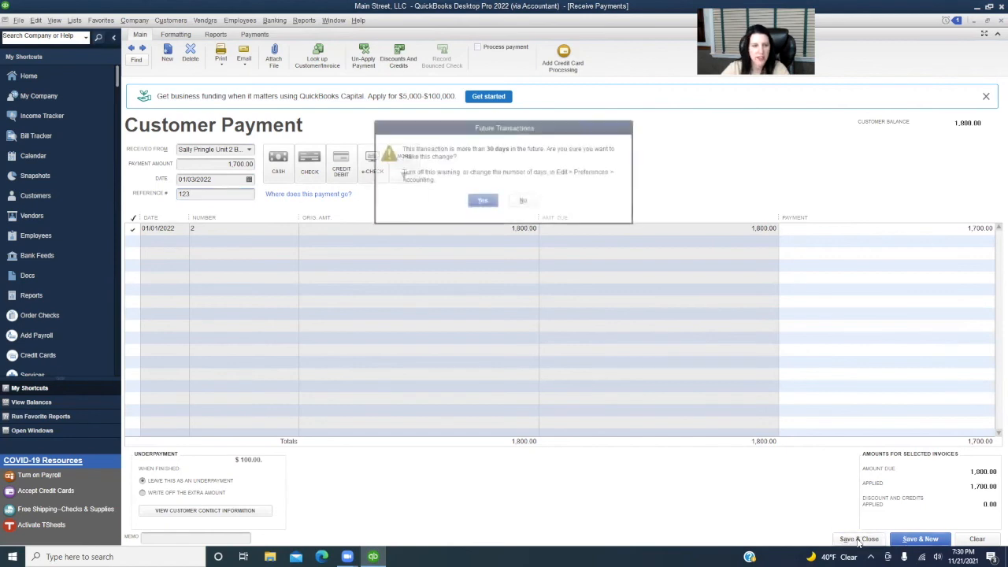
click(483, 201)
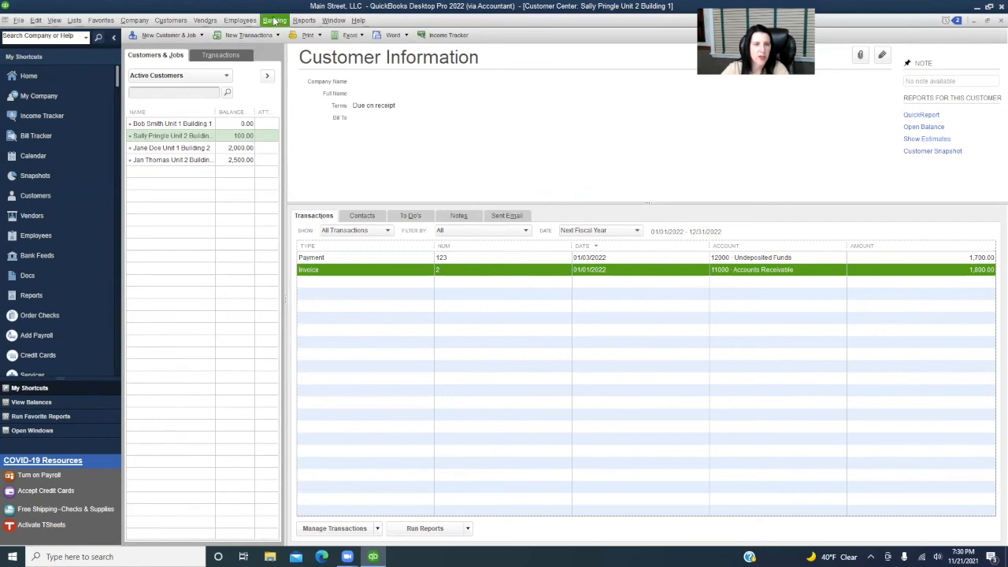
Step: Add both undeposited payments, 1,500.00 and 1,700.00, to a new deposit
click(274, 20)
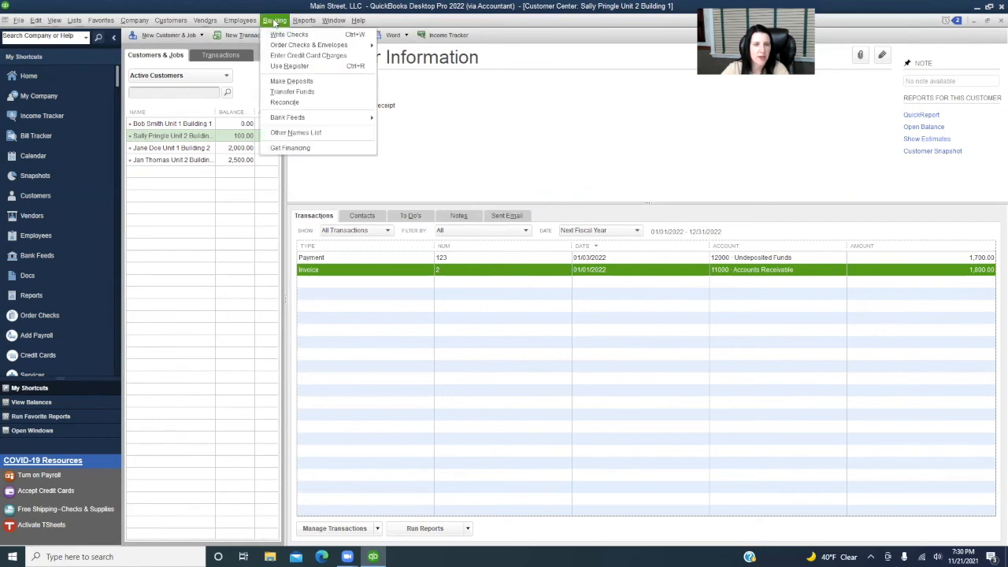
click(297, 81)
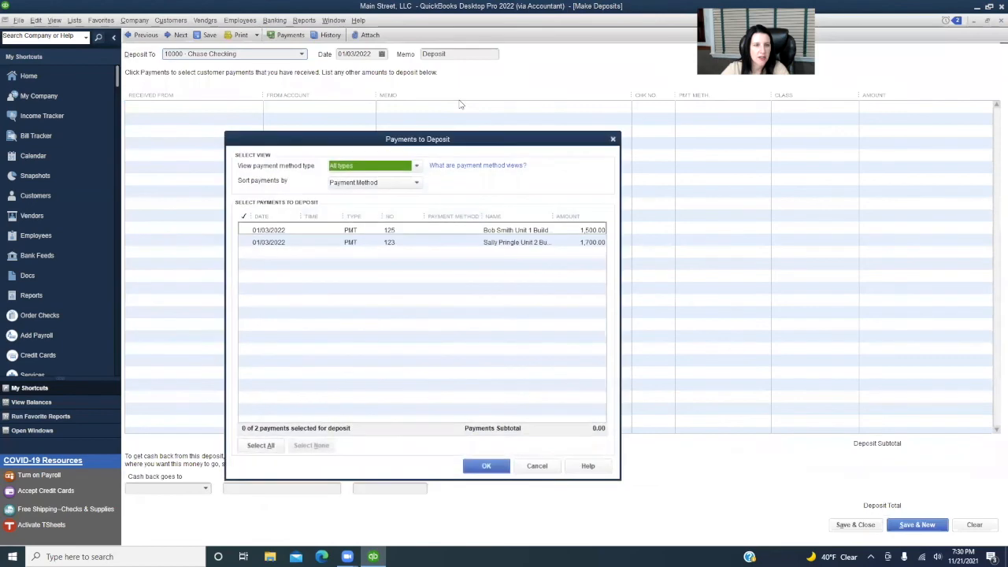
click(249, 231)
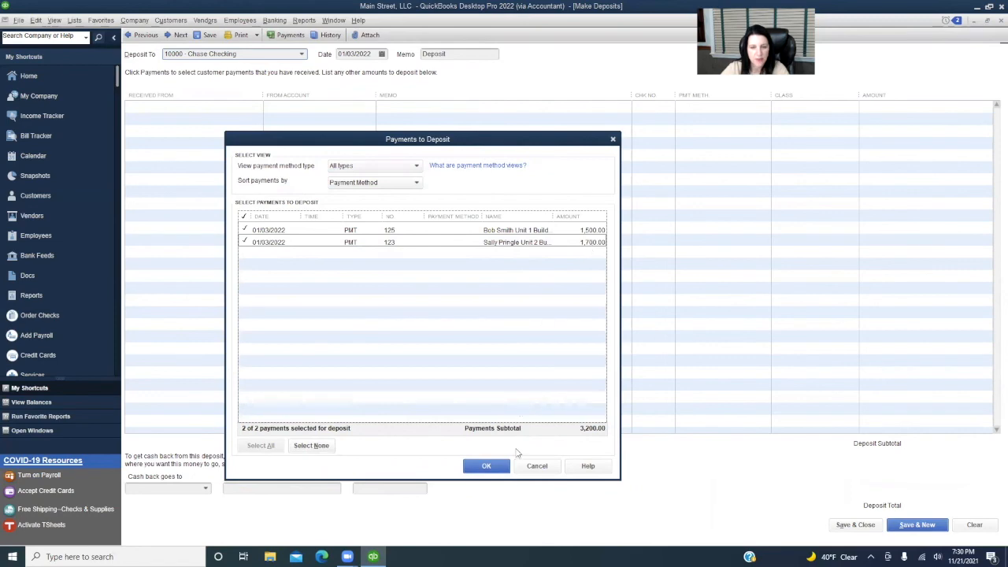
click(487, 466)
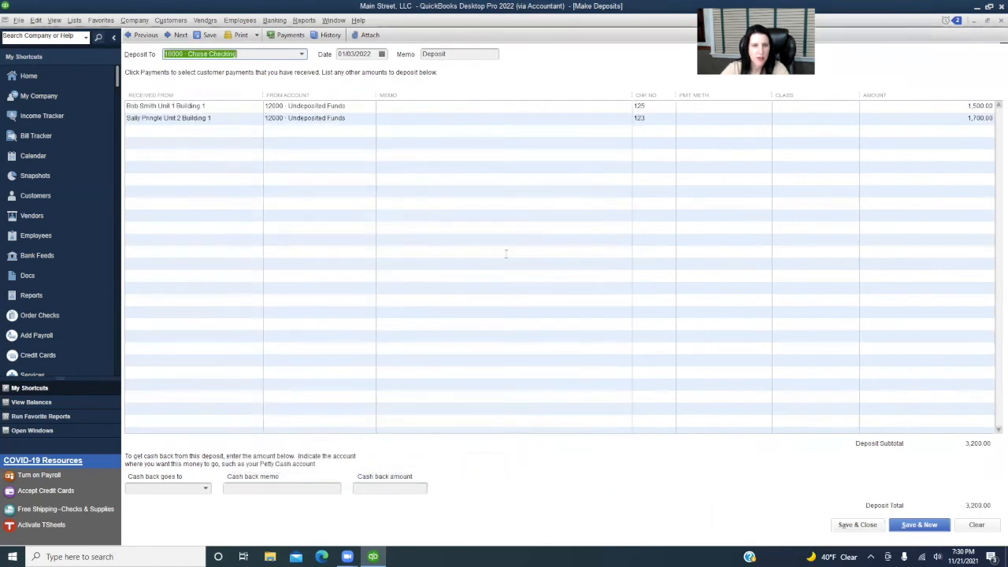
Step: Date the deposit 01/05/2022, add a memo naming both customers, and save it
click(382, 54)
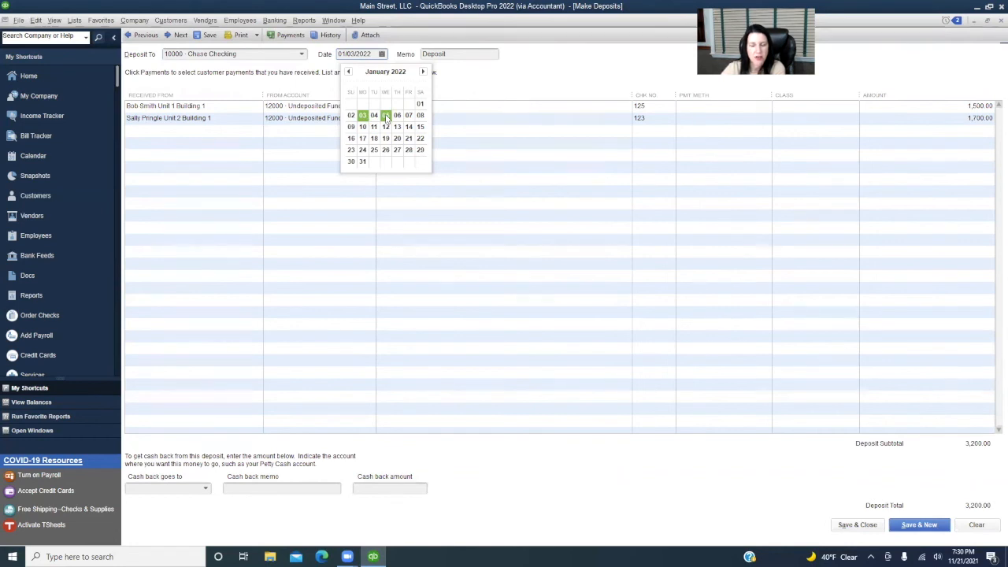
click(386, 117)
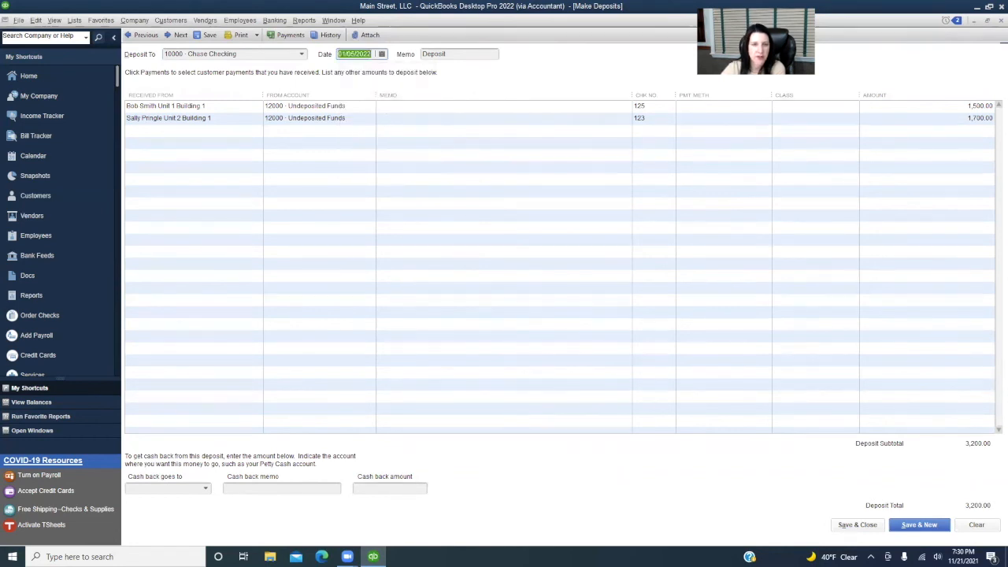
key(Tab)
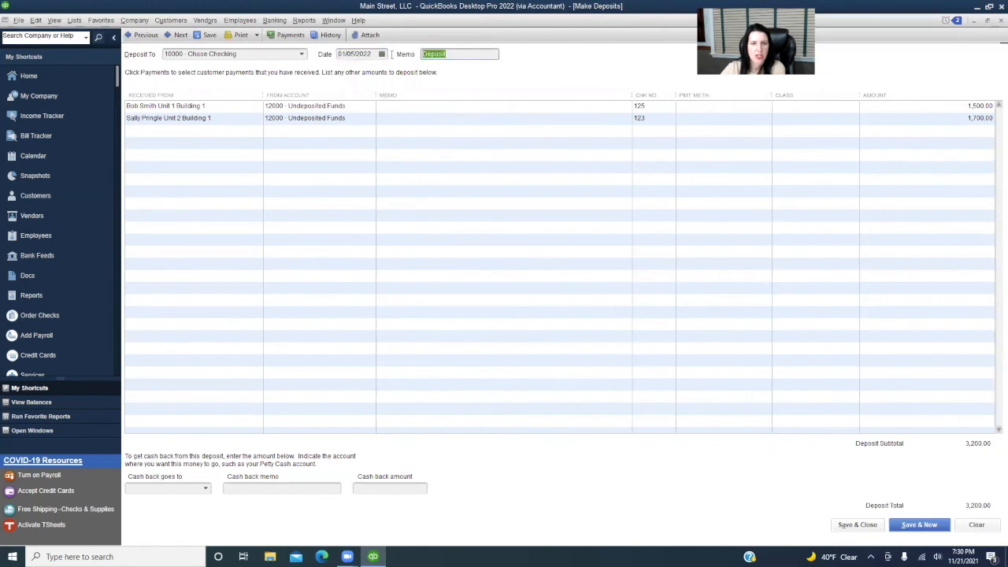
text(R)
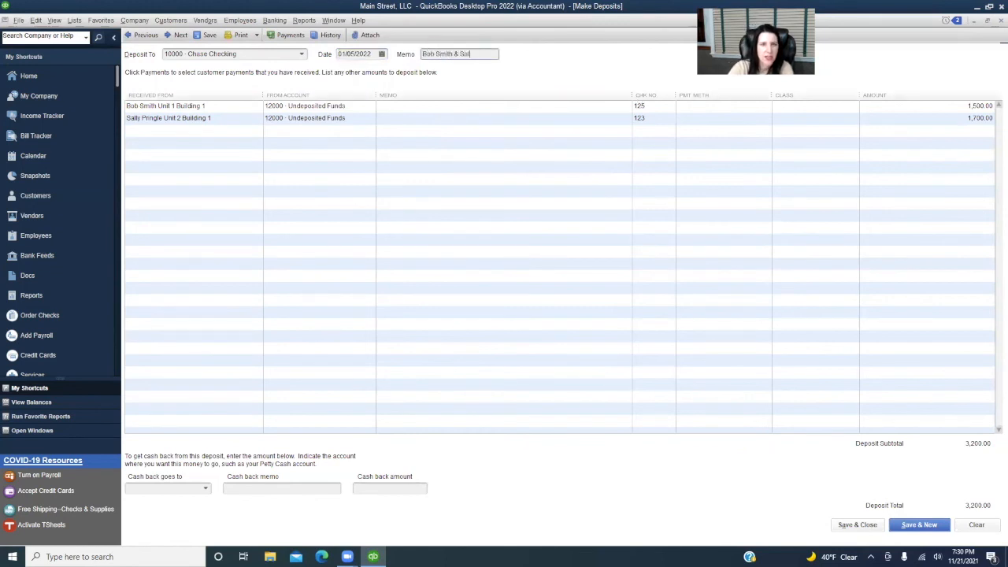
text(ob Smith & Sally Pringle)
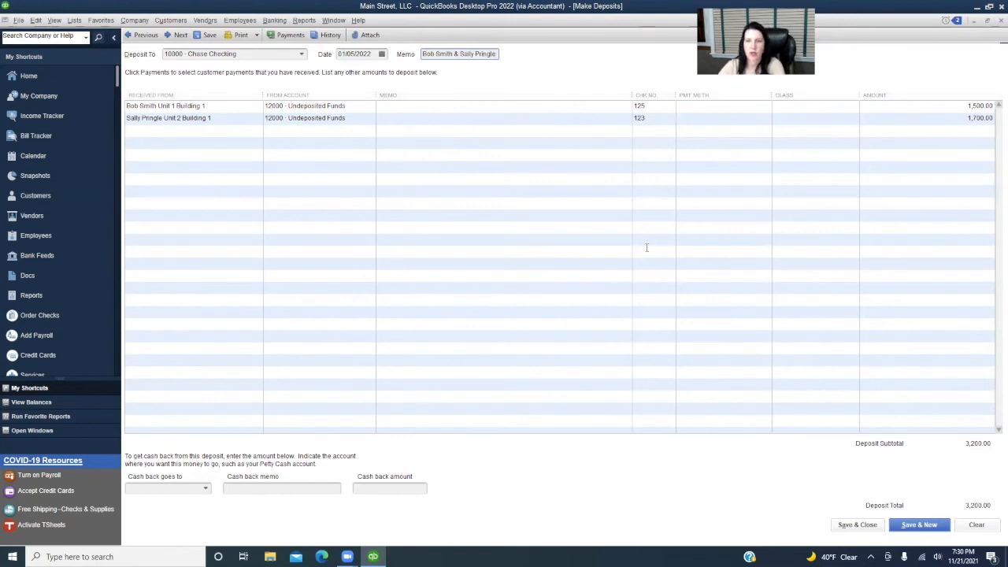
click(852, 525)
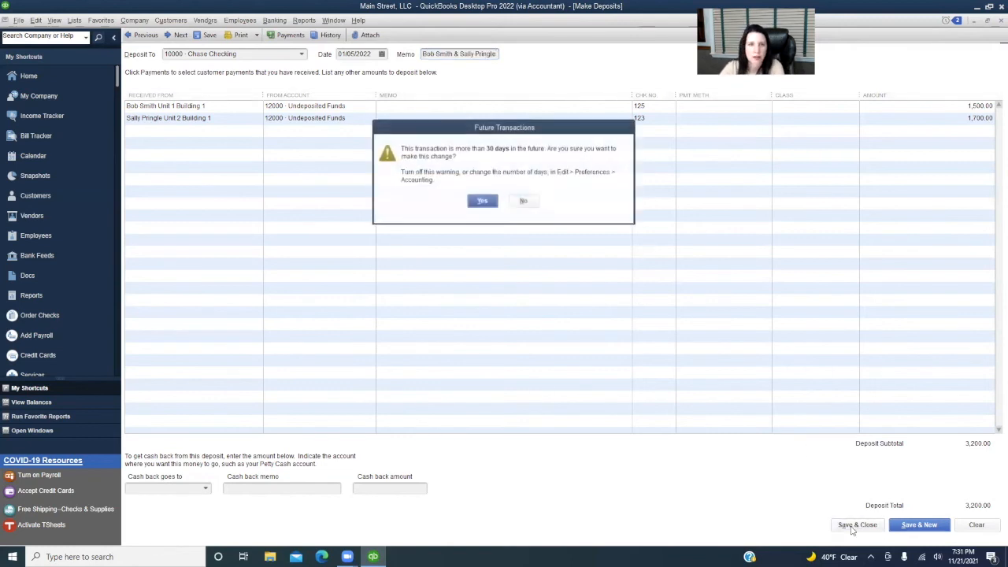
click(480, 202)
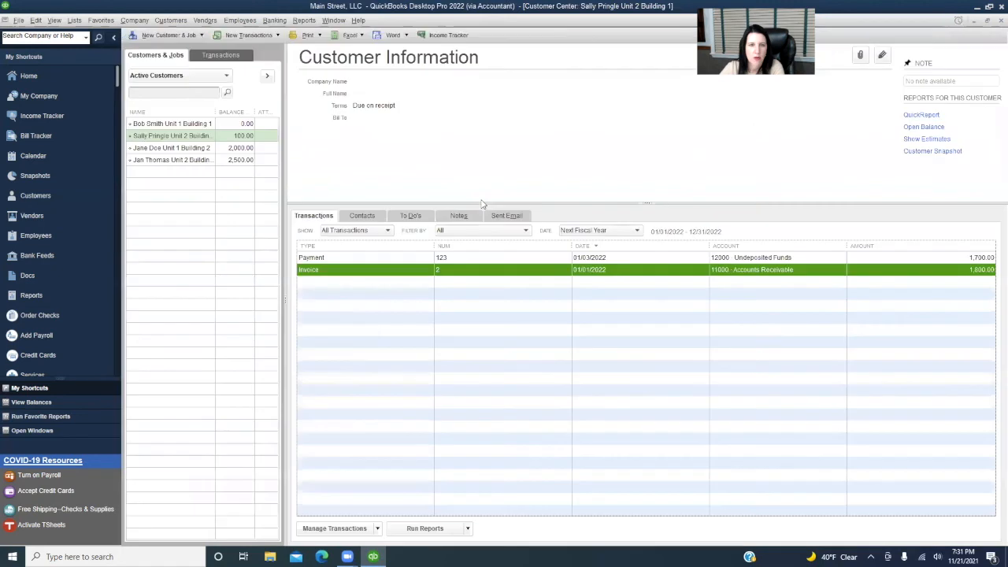
Step: Open the 10000 Chase Checking register from the Chart of Accounts to view the 3,200.00 deposit
click(235, 148)
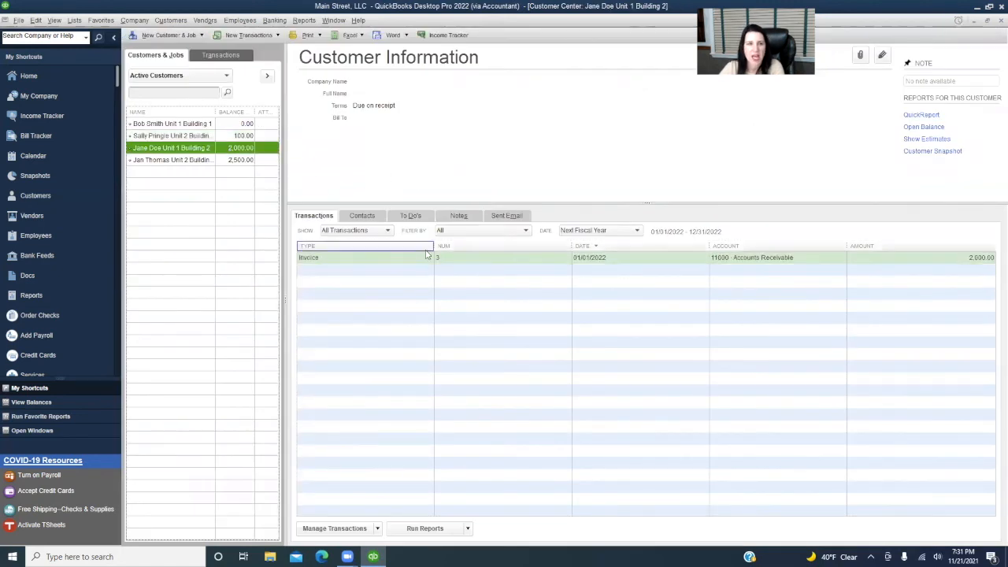
click(73, 21)
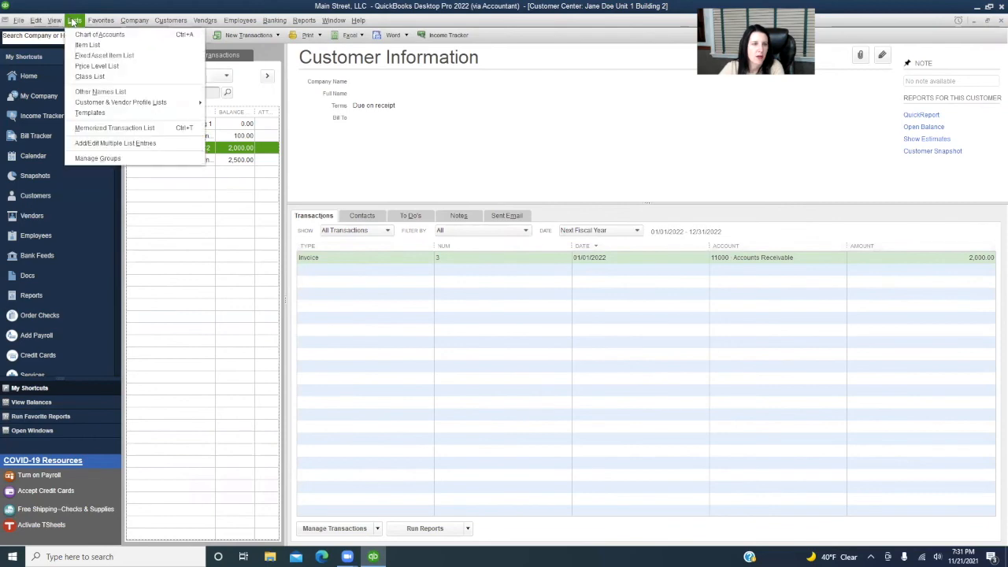
click(99, 34)
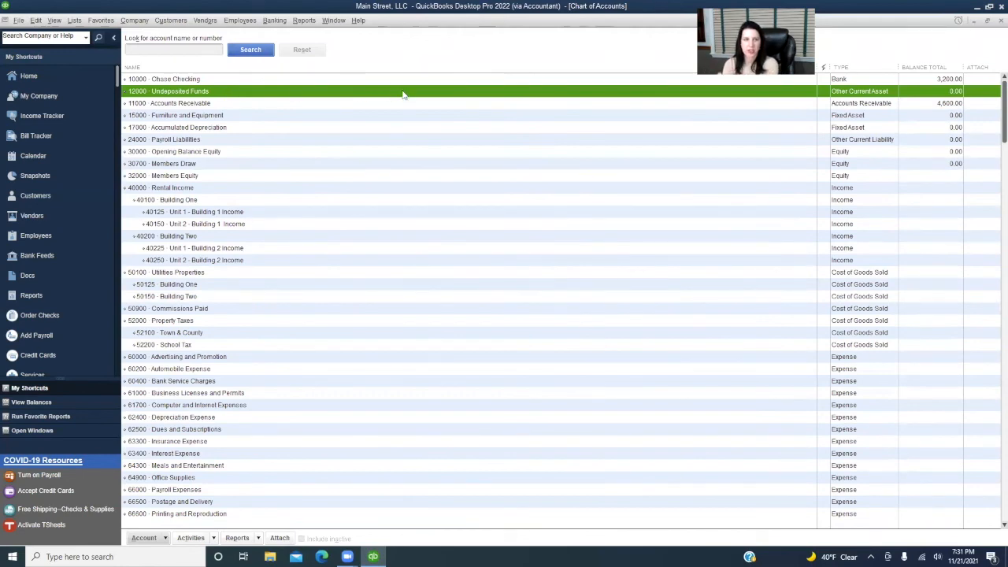
double_click(399, 81)
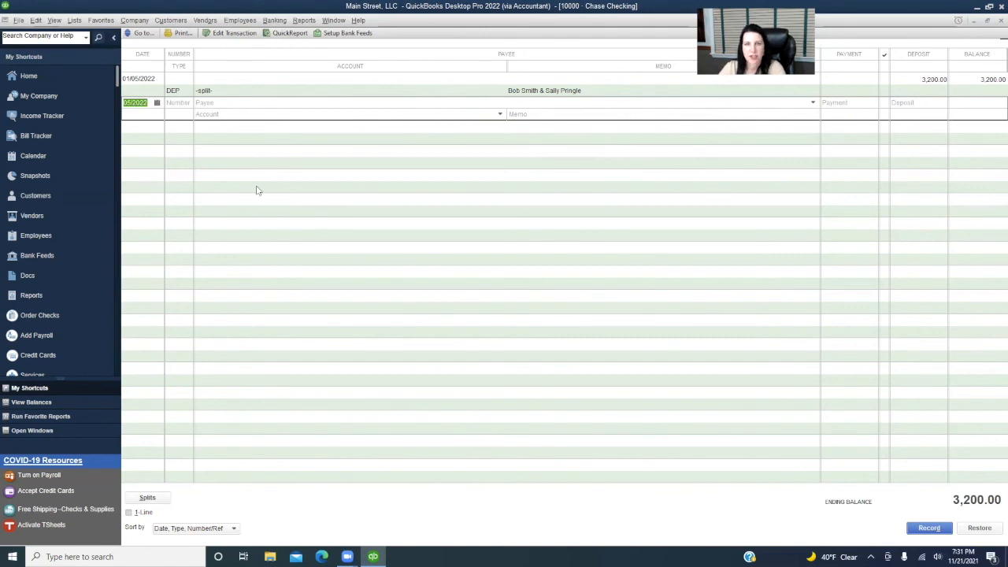
Step: Add a new vendor named Receiver of Taxes in the Vendor Center
click(204, 20)
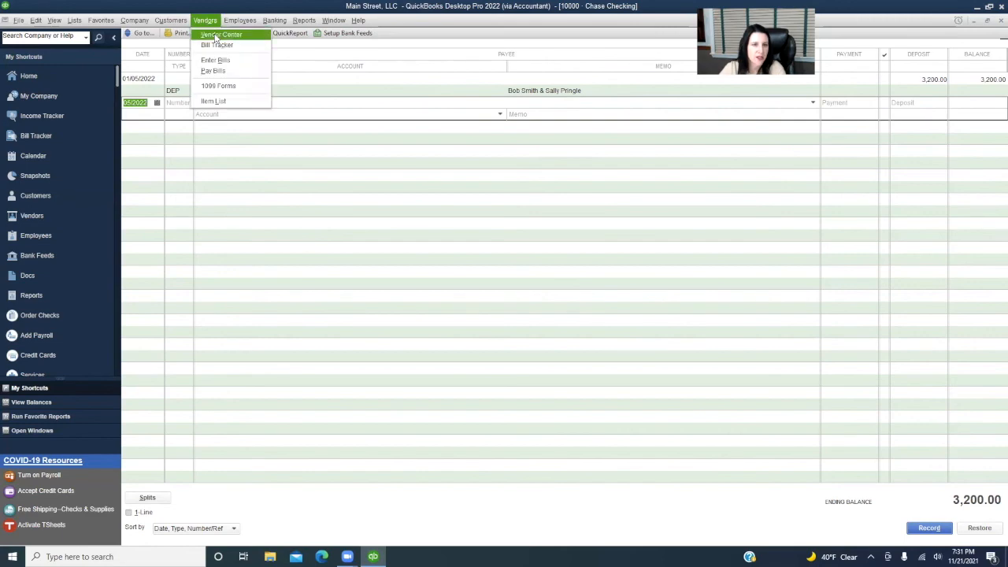
click(217, 34)
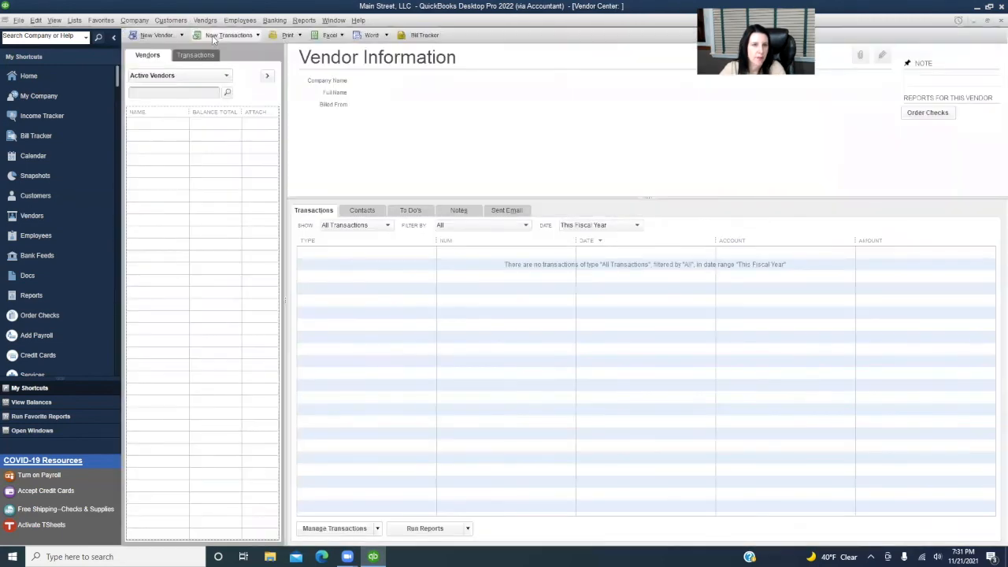
click(157, 36)
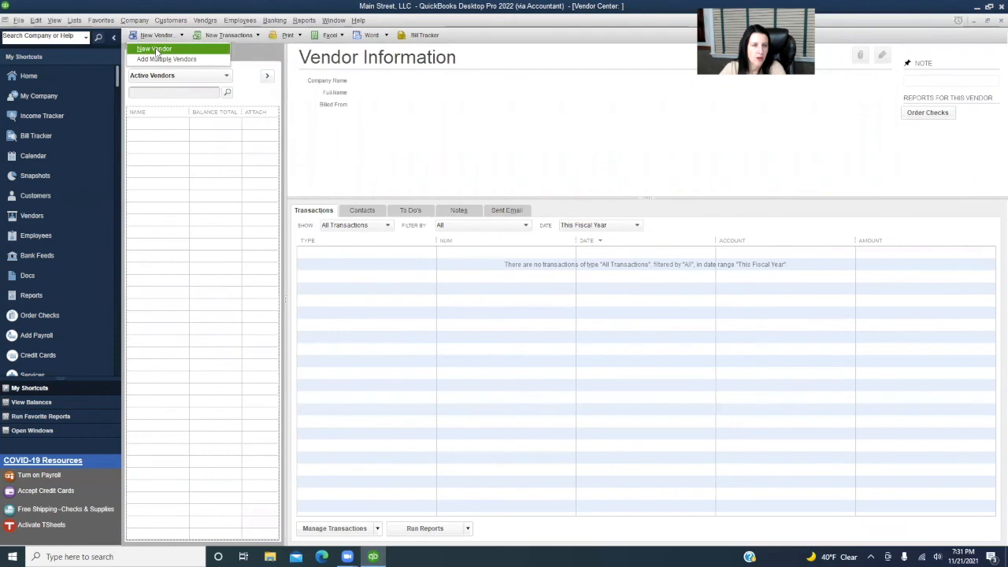
click(160, 49)
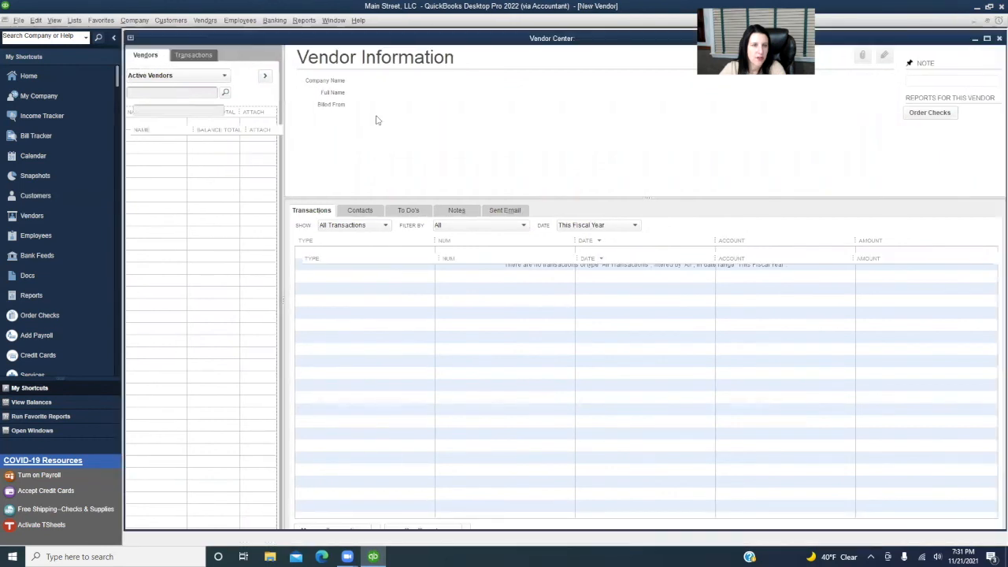
text(Receiver of Tax)
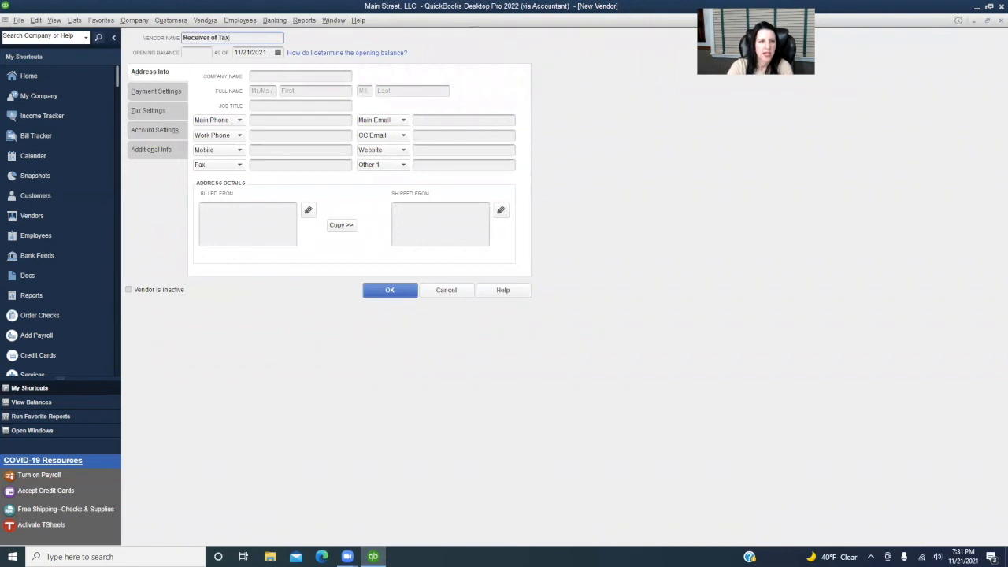
text(es)
click(386, 291)
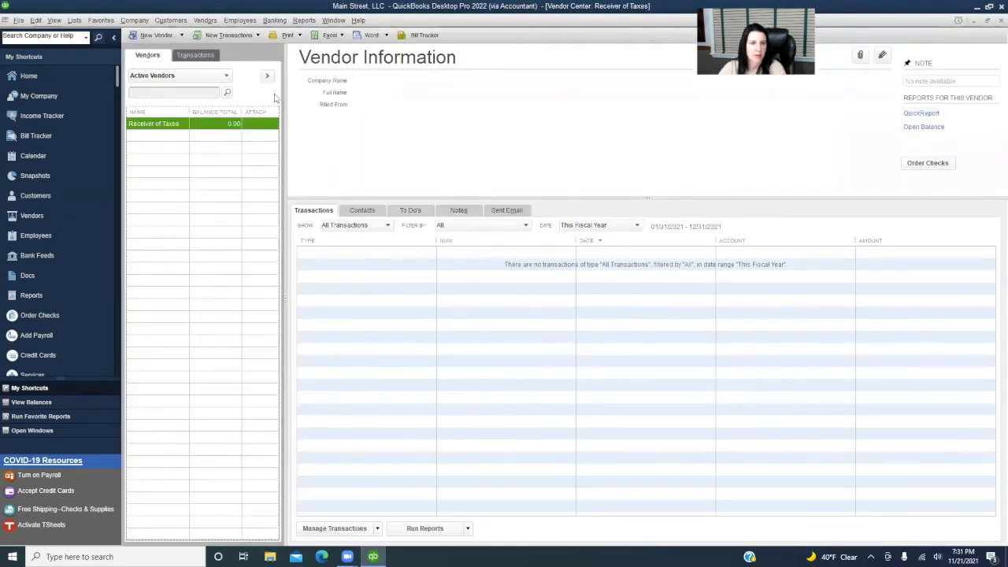
click(240, 37)
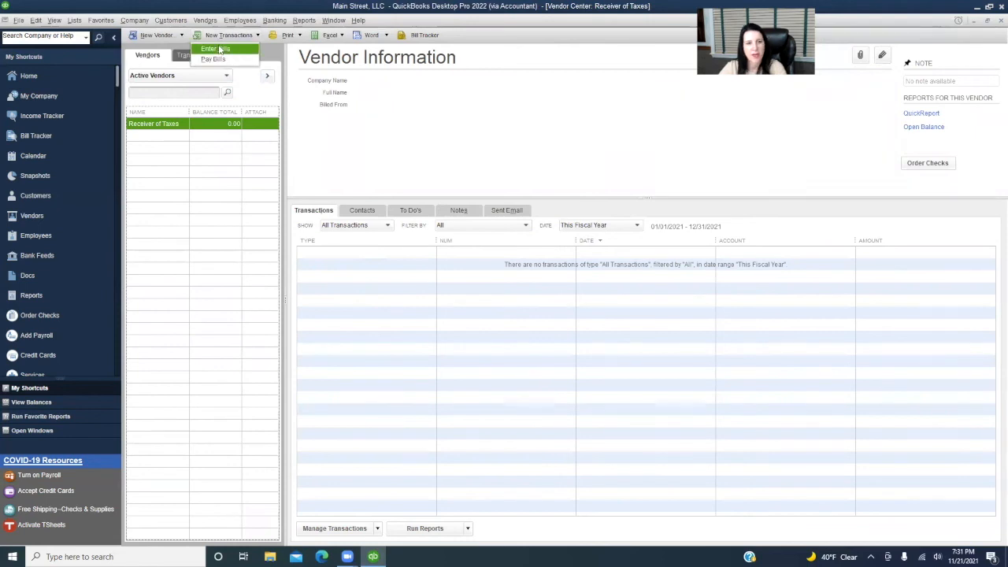
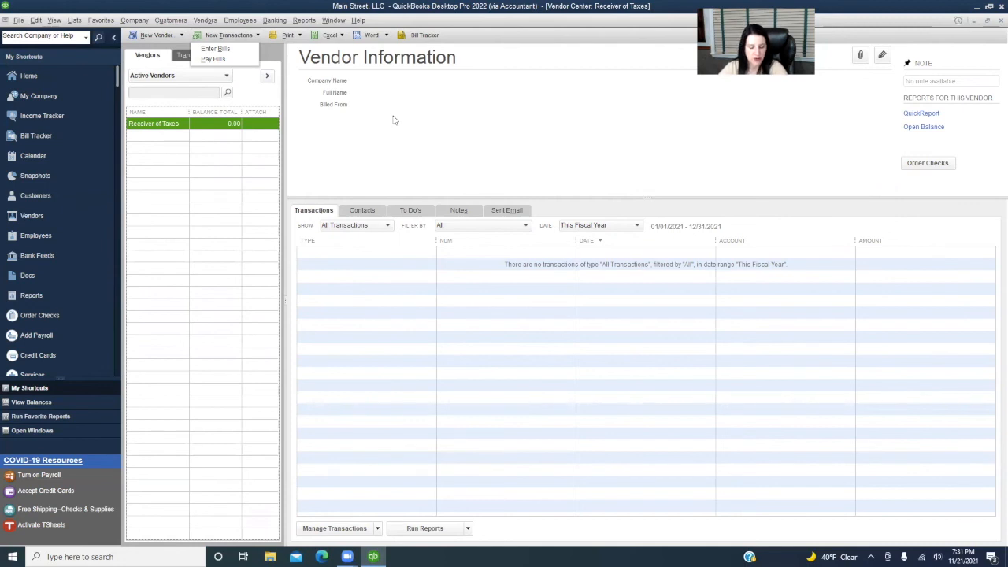
Step: Start a new Chase Checking check payable to the Receiver of Taxes vendor
click(386, 103)
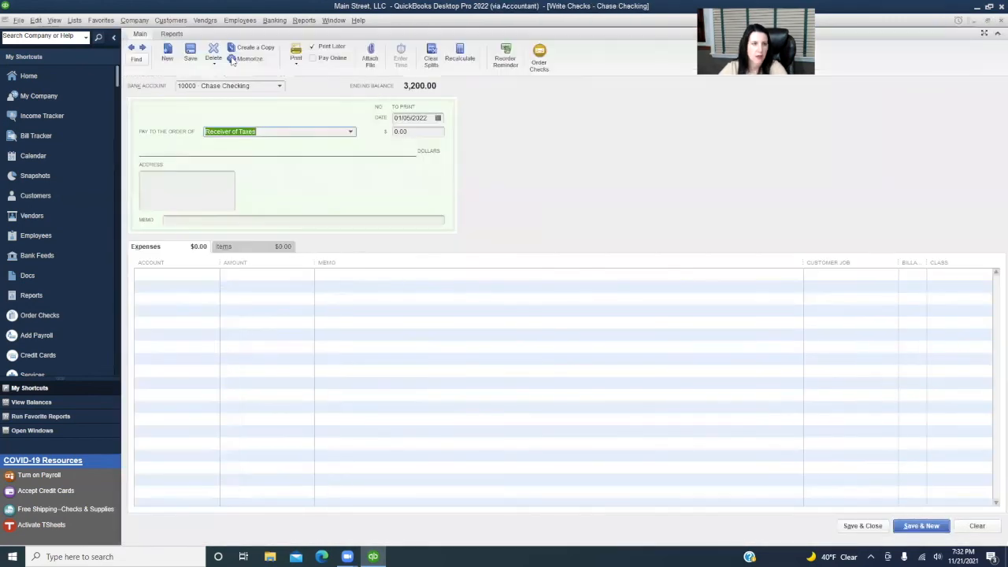
click(204, 21)
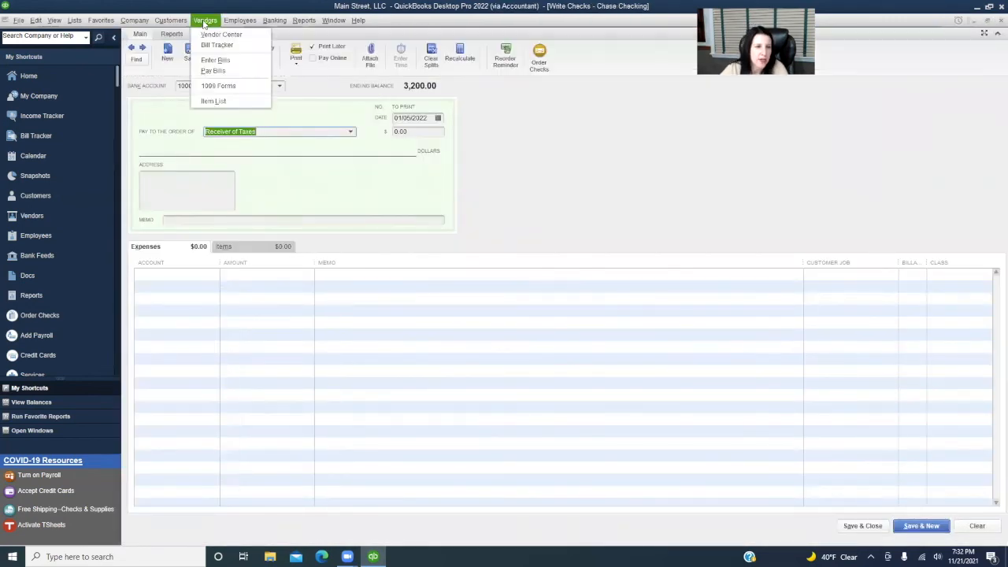
click(33, 74)
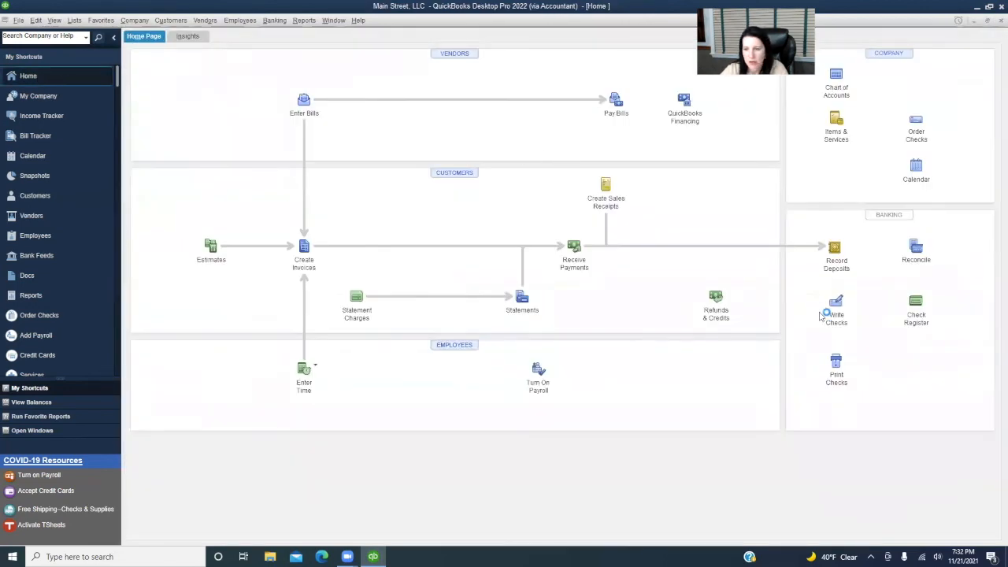
click(837, 308)
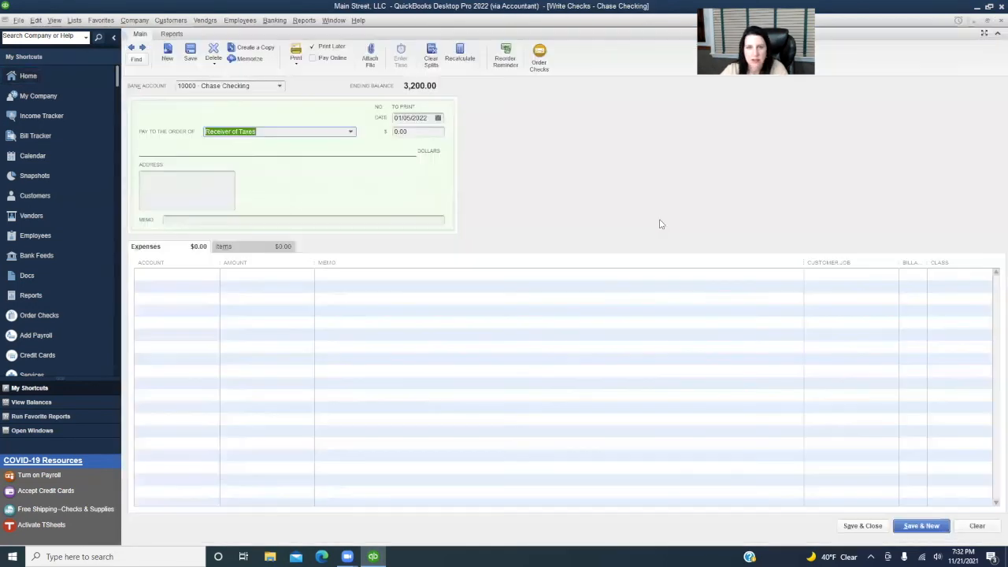
click(46, 76)
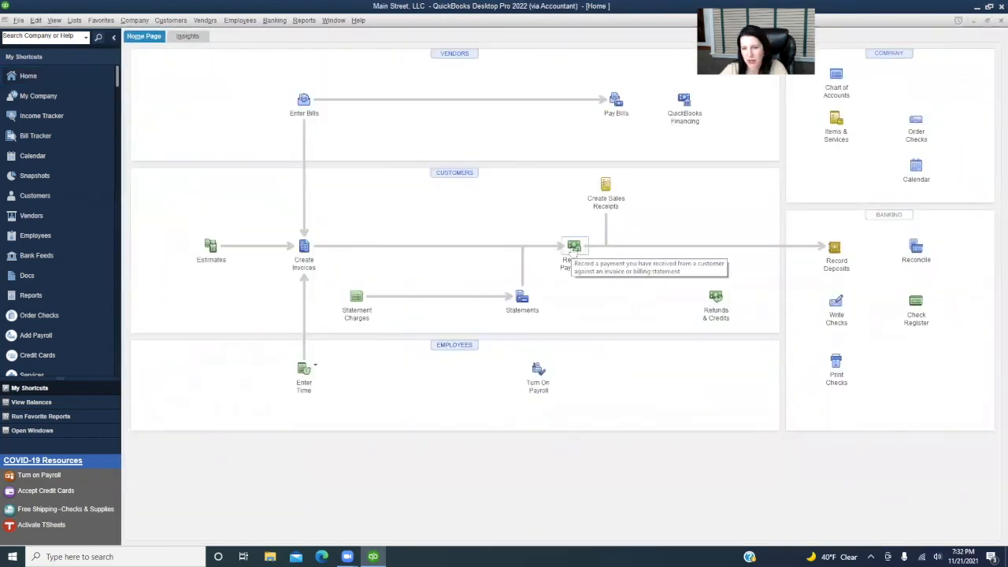
click(574, 249)
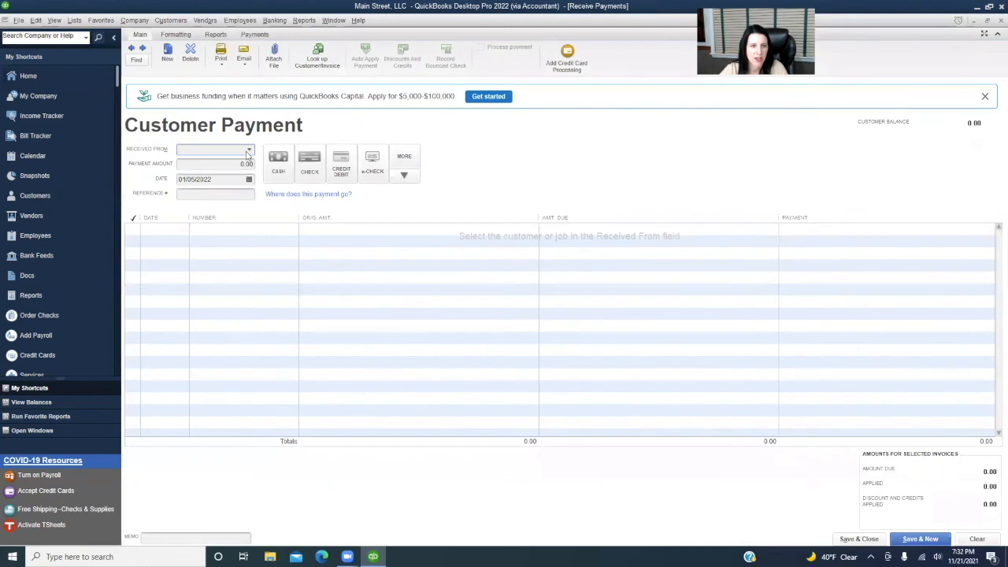
click(248, 150)
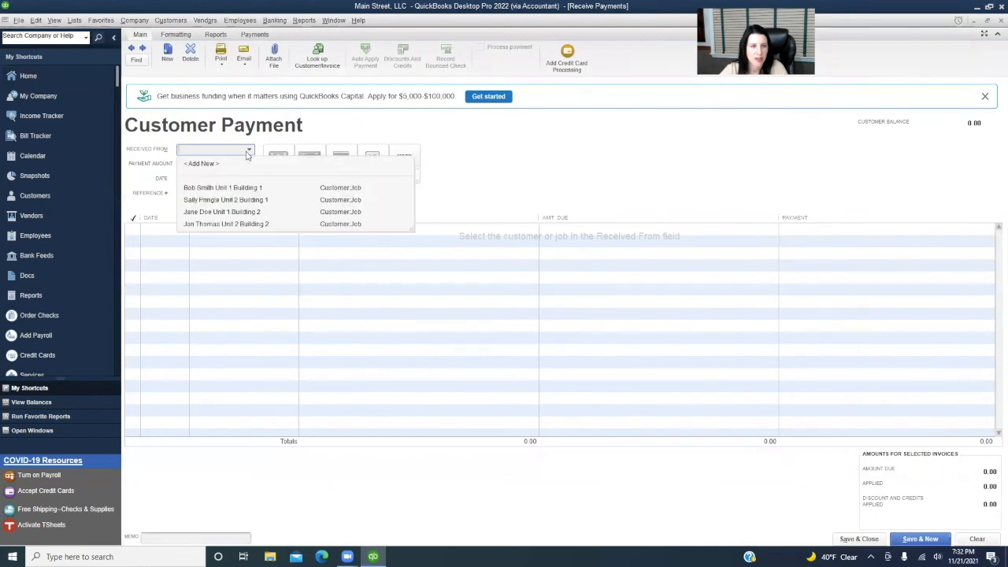
click(239, 211)
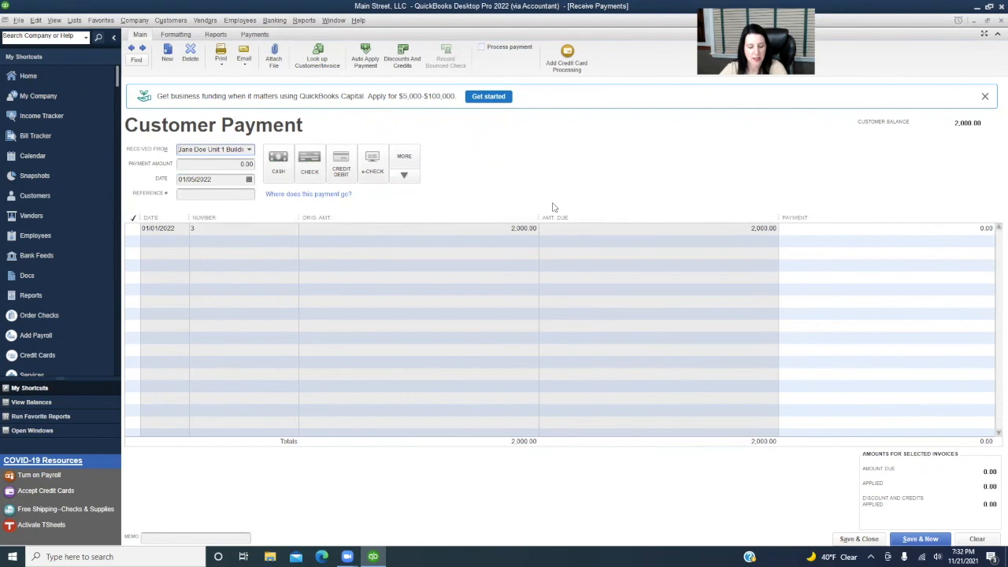
key(Escape)
click(508, 173)
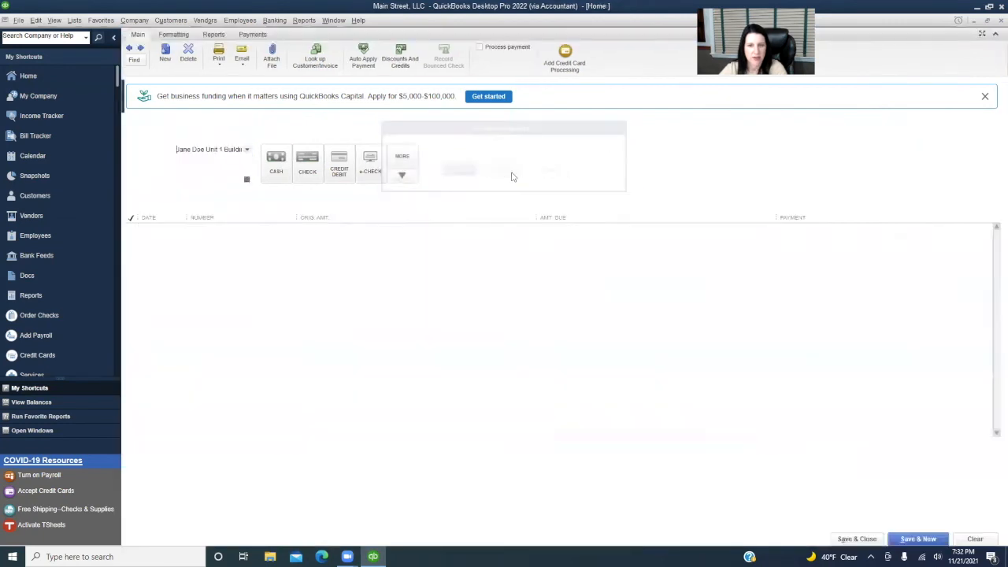
click(834, 309)
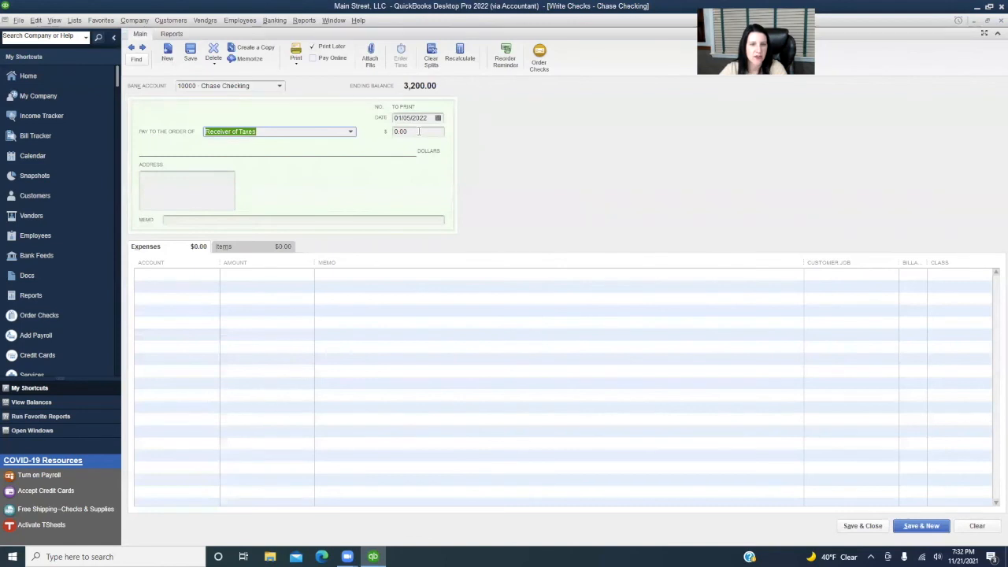
Step: Clear Print Later and set check number 136 with amount 10,000.00
click(313, 47)
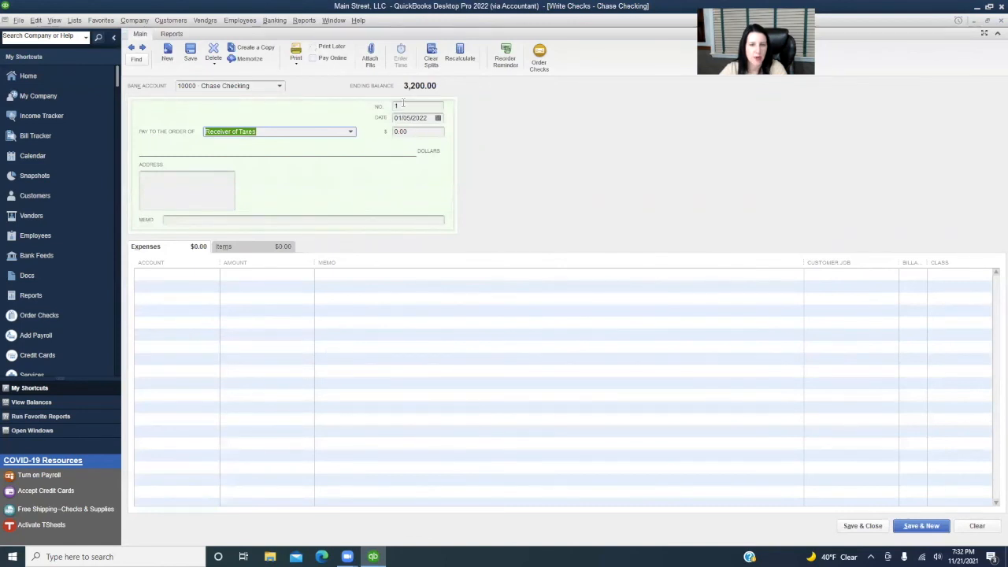
click(417, 105)
text(36)
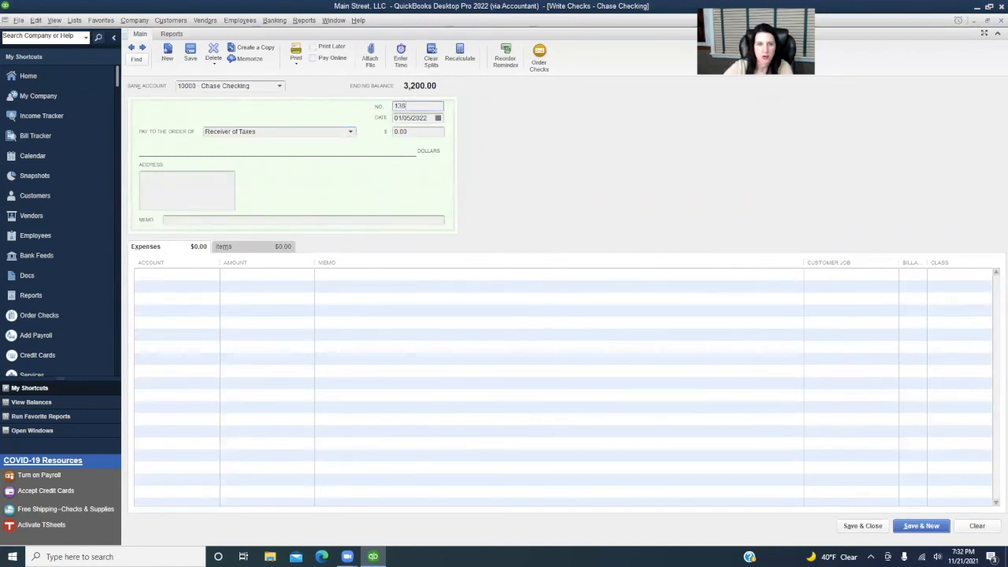
click(425, 134)
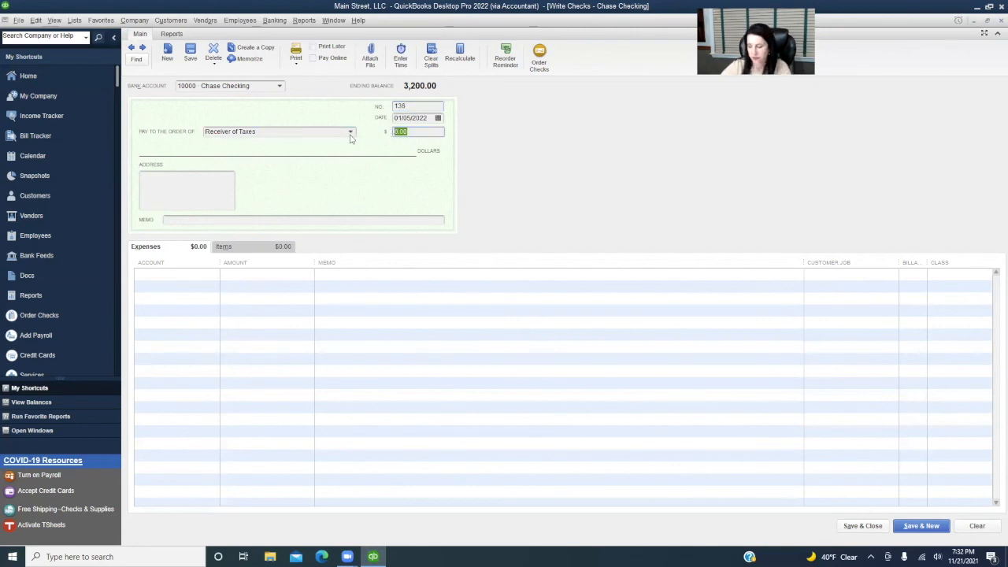
text(10,000)
key(Tab)
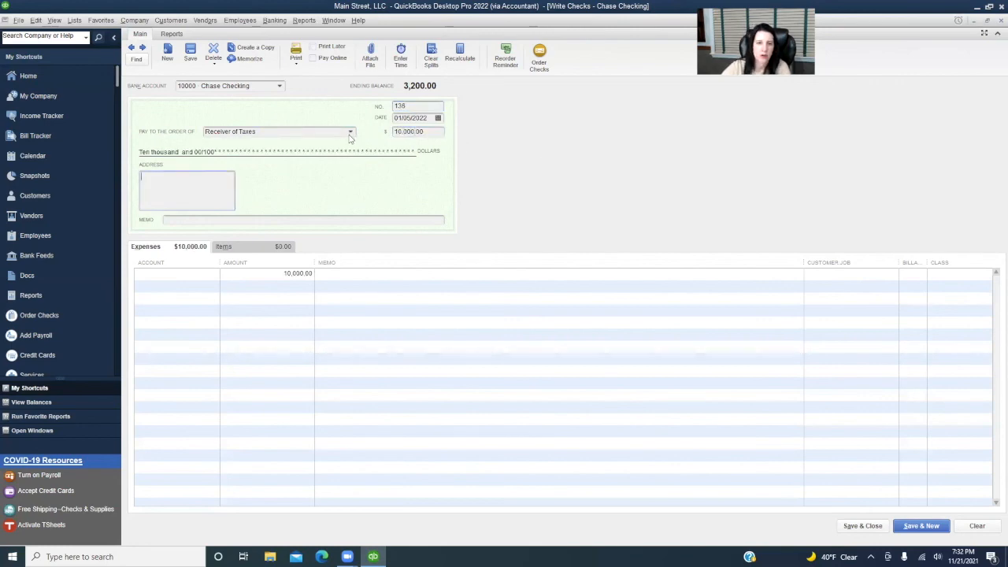
Step: Charge the expense line to account 52100 Property Taxes: Town & County
drag(220, 263, 273, 264)
click(249, 275)
click(266, 274)
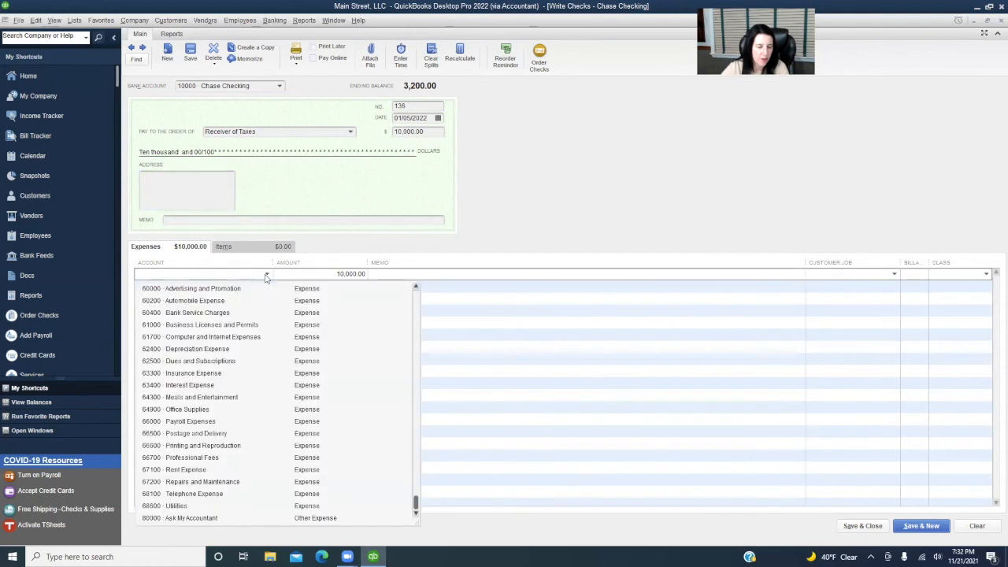
scroll(305, 384, up, 2)
scroll(305, 384, up, 2)
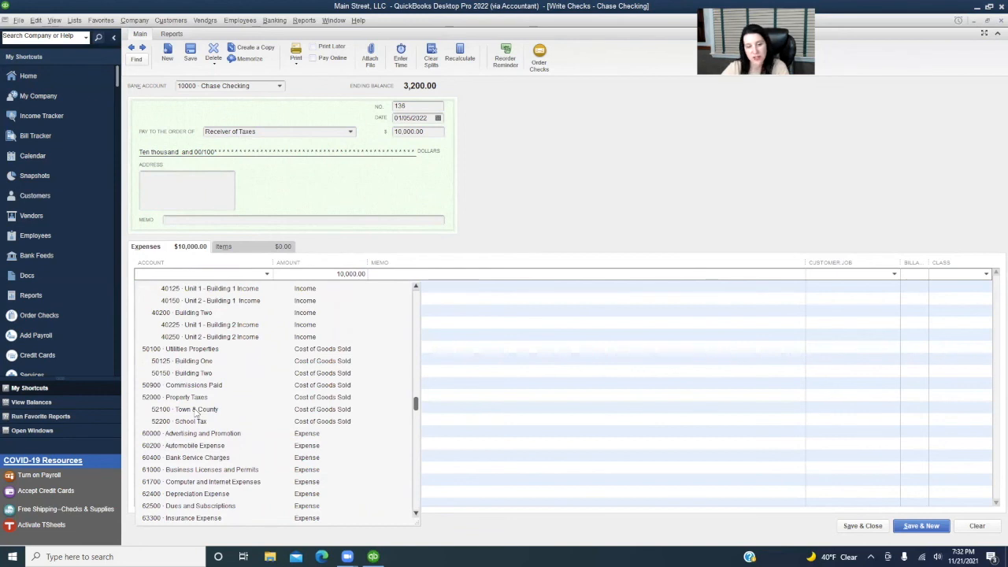
click(195, 409)
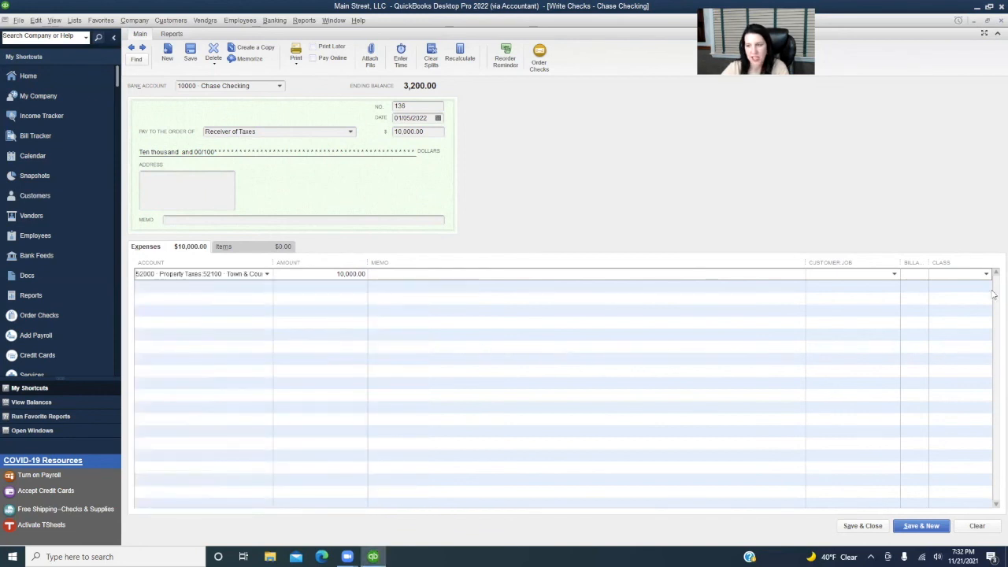
click(989, 274)
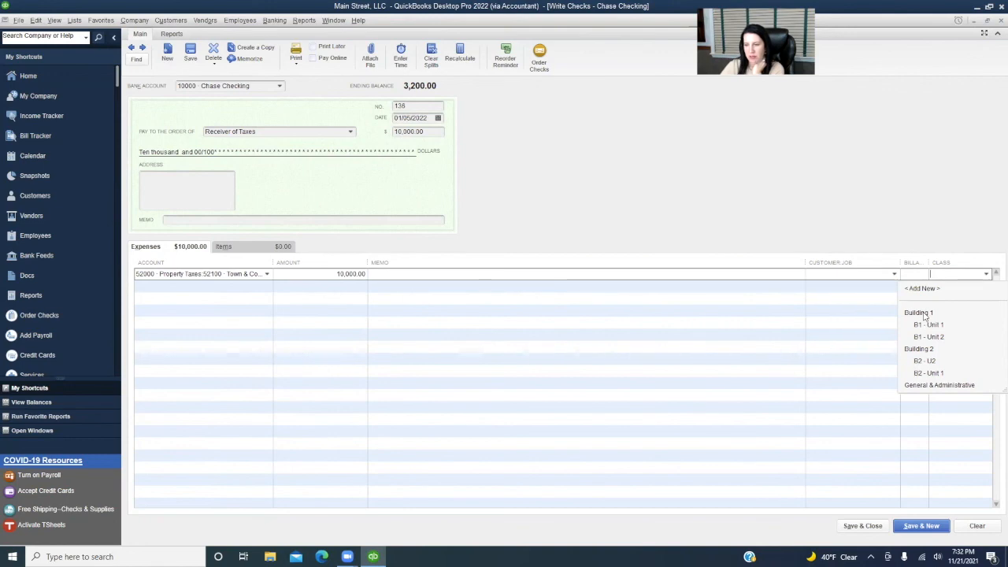
Step: Create class 'B1 - Entire Building' as a subclass of Building 1 for the tax line
click(921, 289)
click(378, 166)
click(371, 176)
text(Building 1)
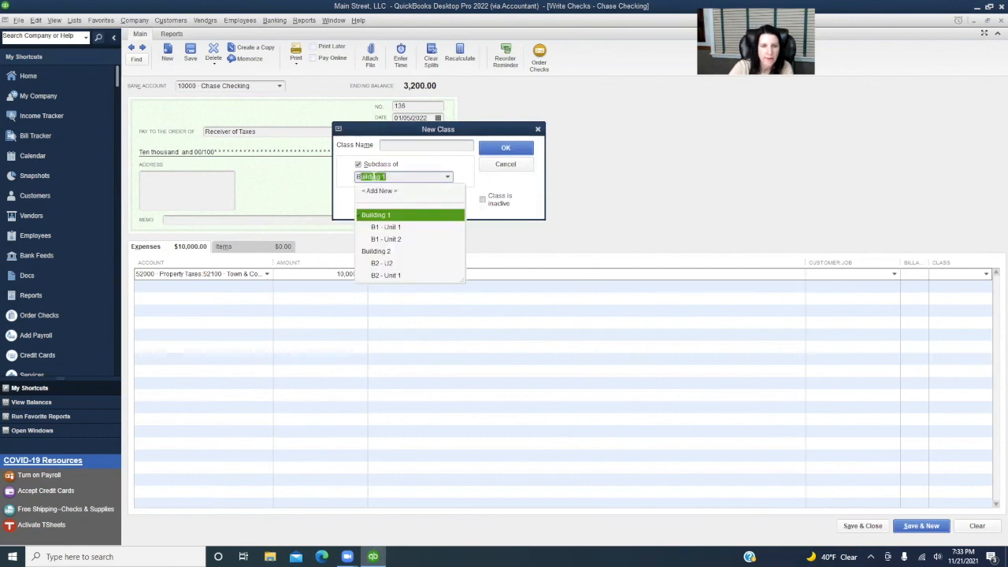
click(415, 216)
click(402, 146)
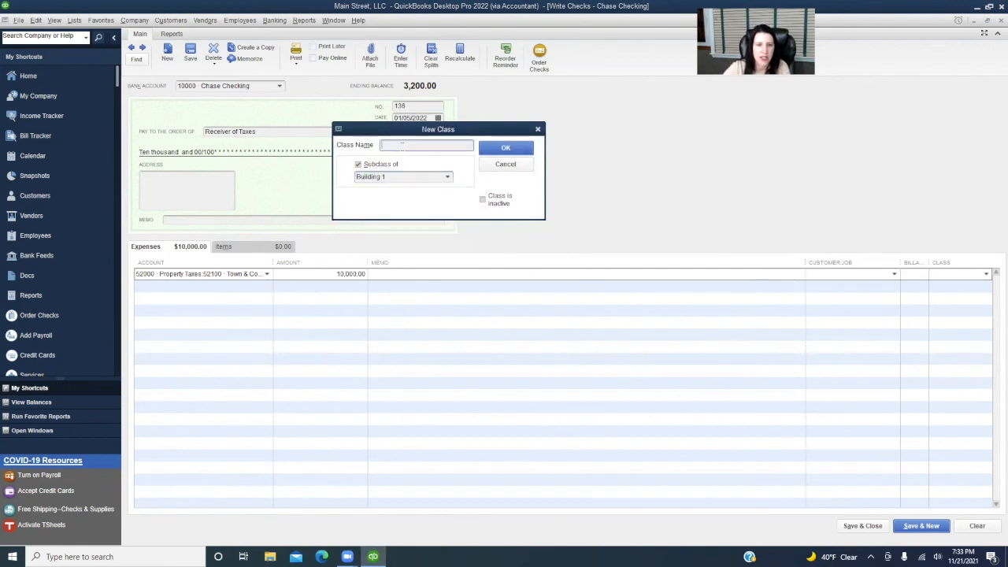
text(B1 - Entire Building)
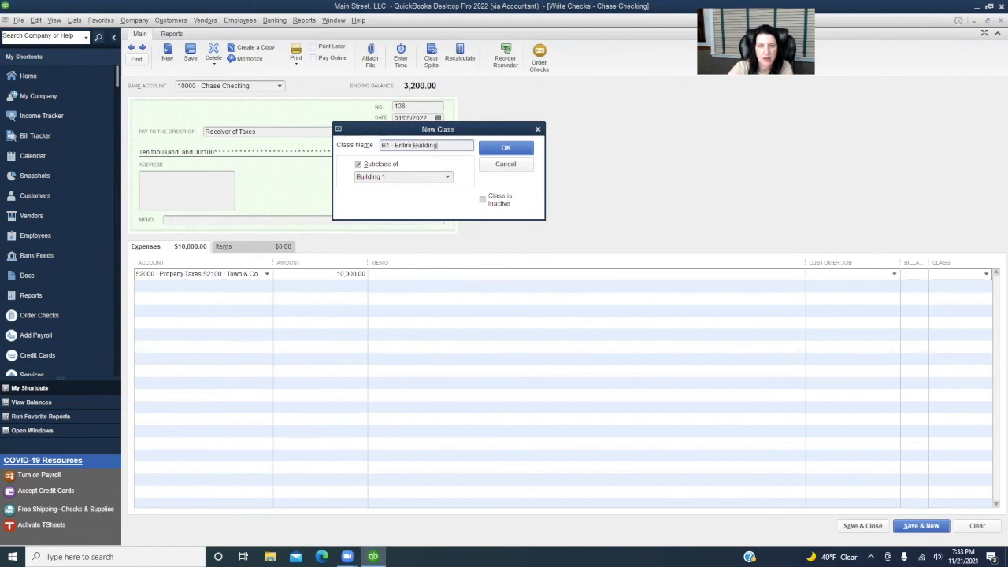
click(512, 149)
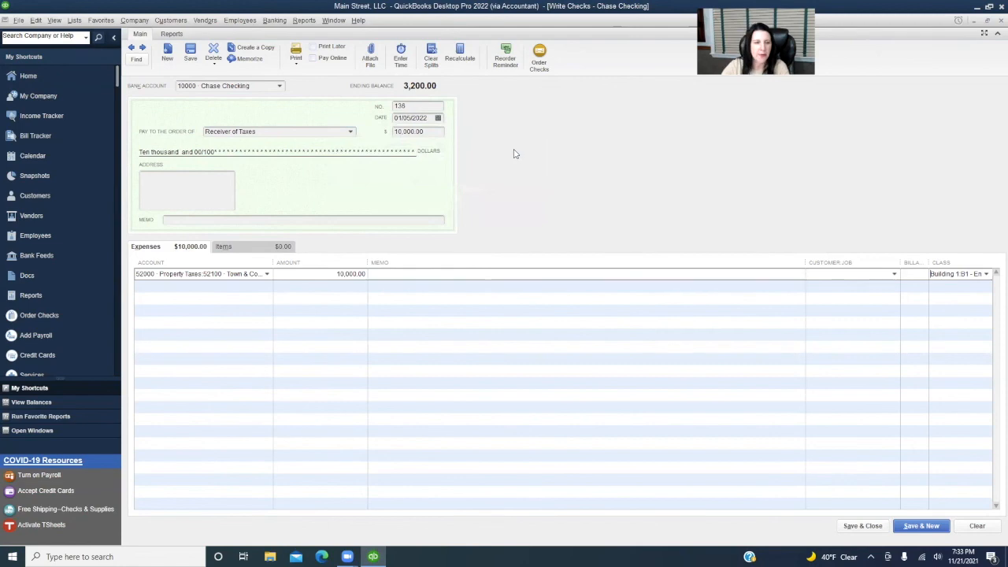
Step: Enter memo 'Building 1 - Town & County' on the check and copy it to the expense line
click(279, 220)
text(Building 1)
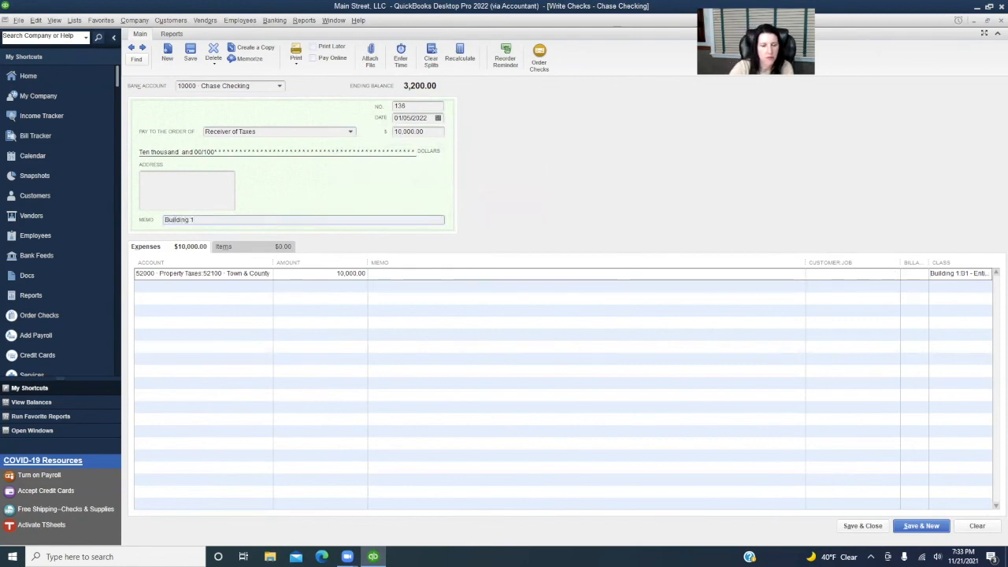
text( - P)
key(BackSpace)
text(Town)
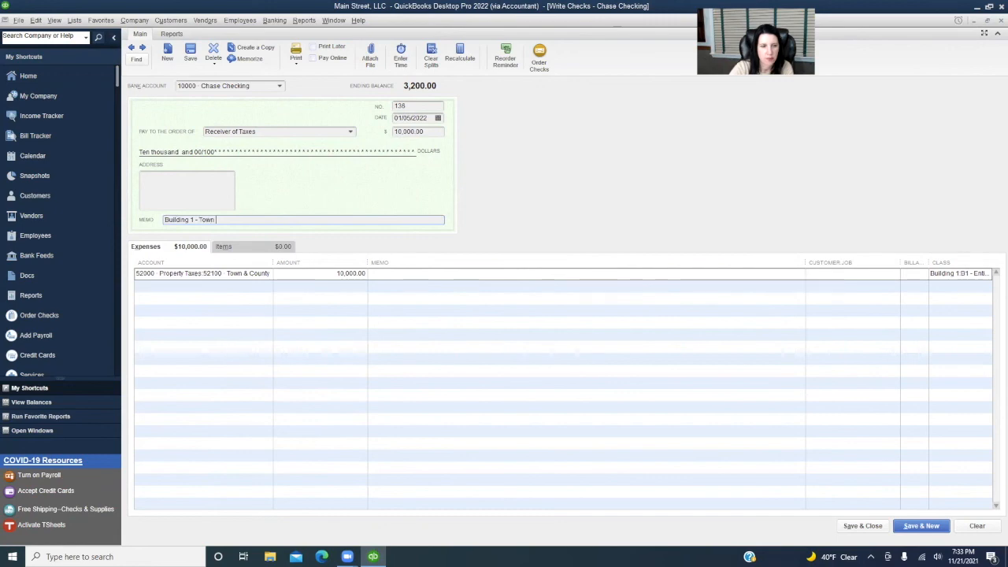
text( & County)
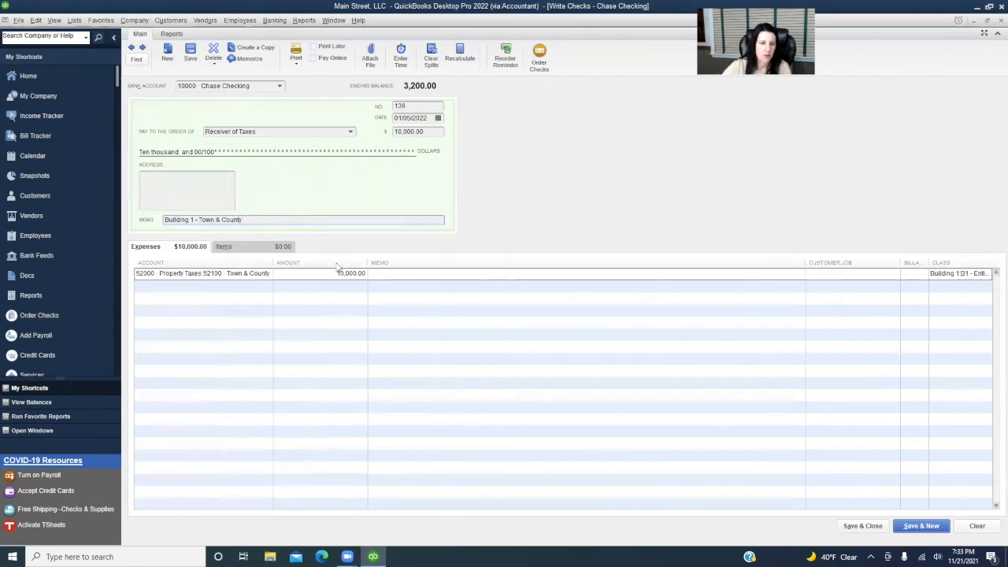
drag(263, 221, 161, 221)
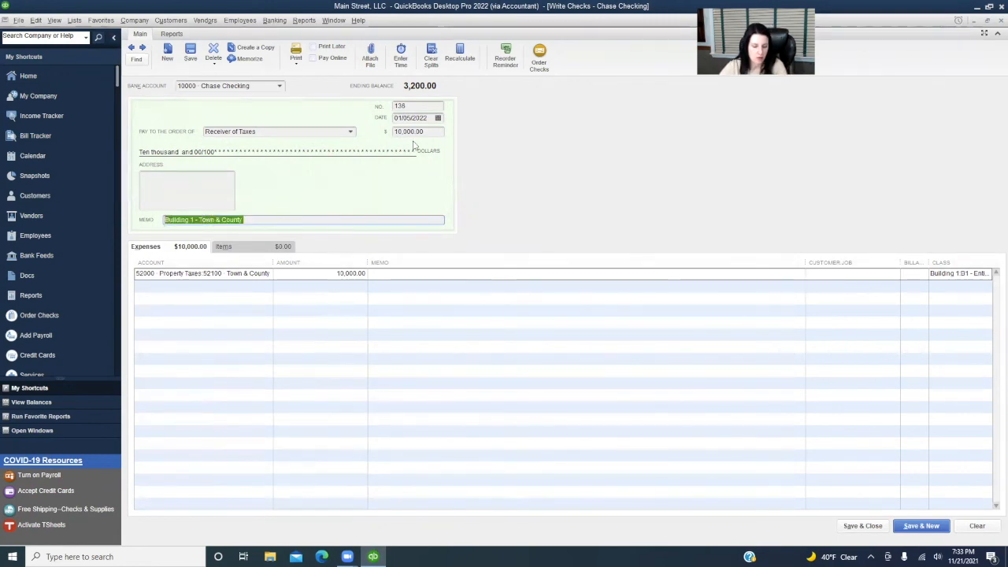
key(ctrl+c)
click(410, 273)
key(ctrl+v)
Step: Save check 136, accepting the future-dated transaction warning
click(477, 390)
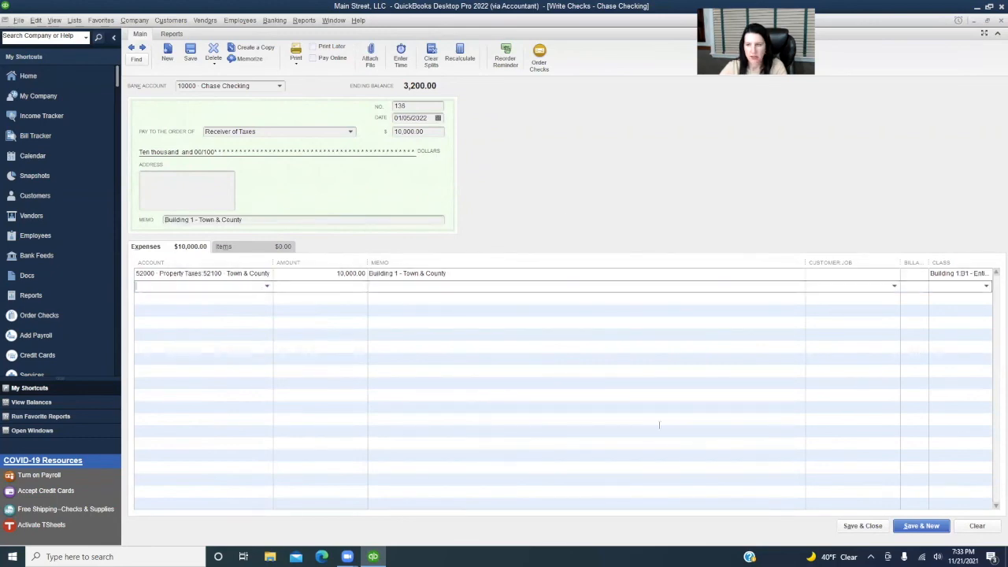
click(872, 528)
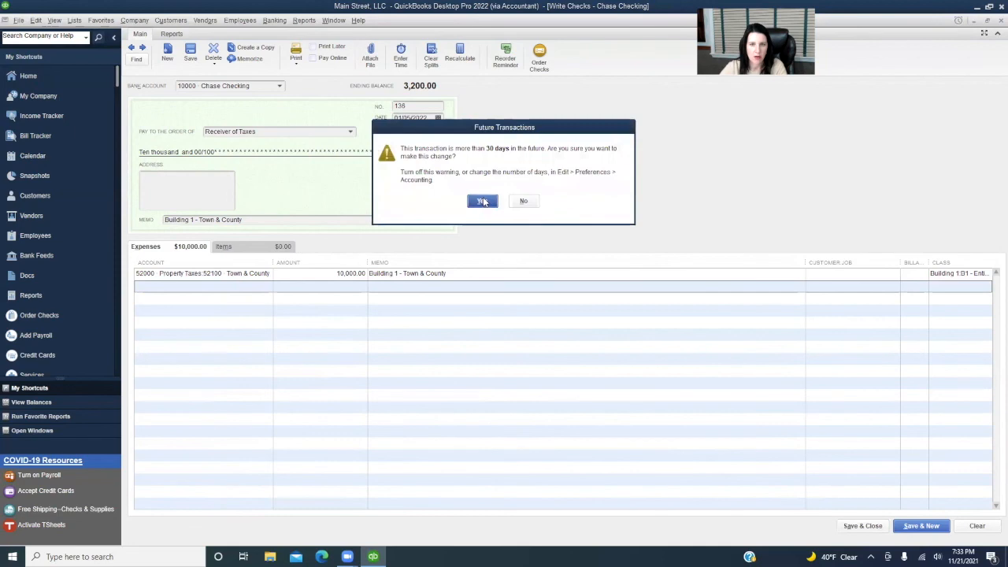
click(482, 202)
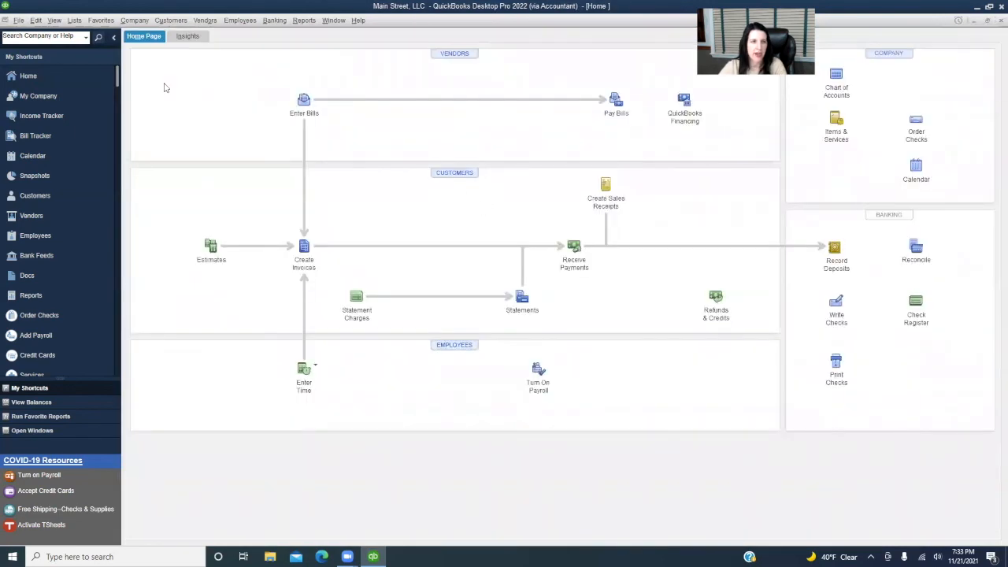
Step: Review the Chart of Accounts, select Members Equity, and start a new bank deposit
click(76, 22)
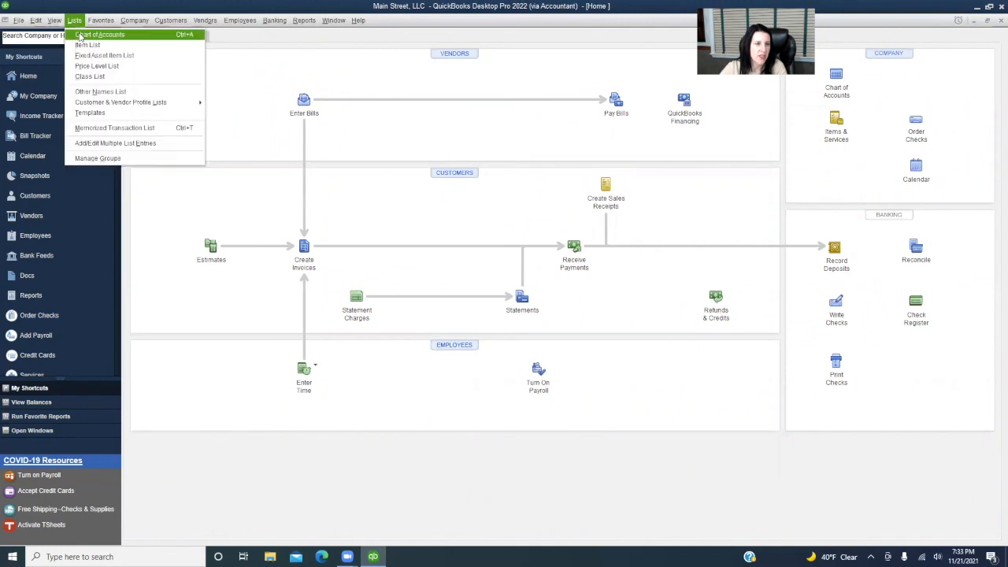
click(90, 35)
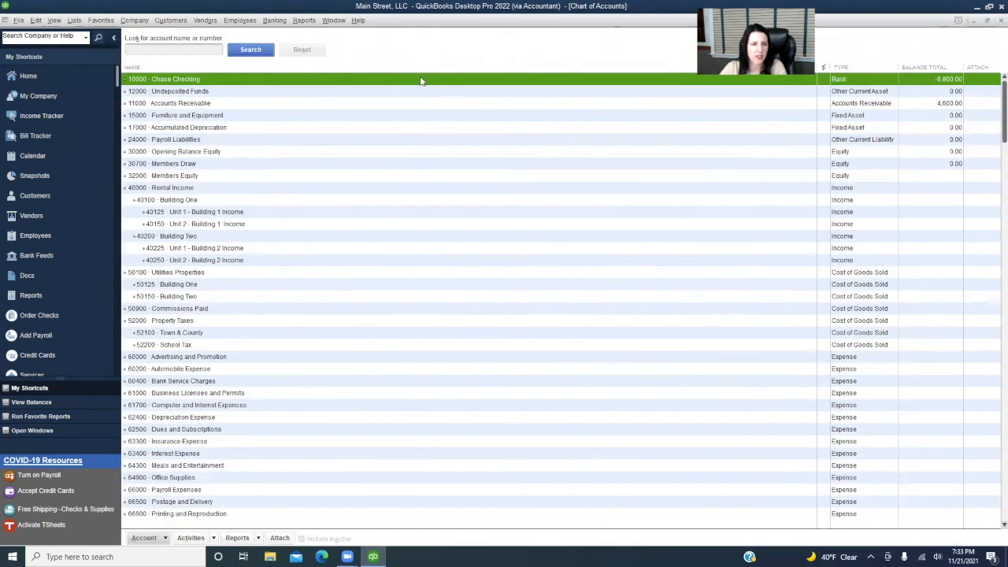
click(189, 164)
click(192, 176)
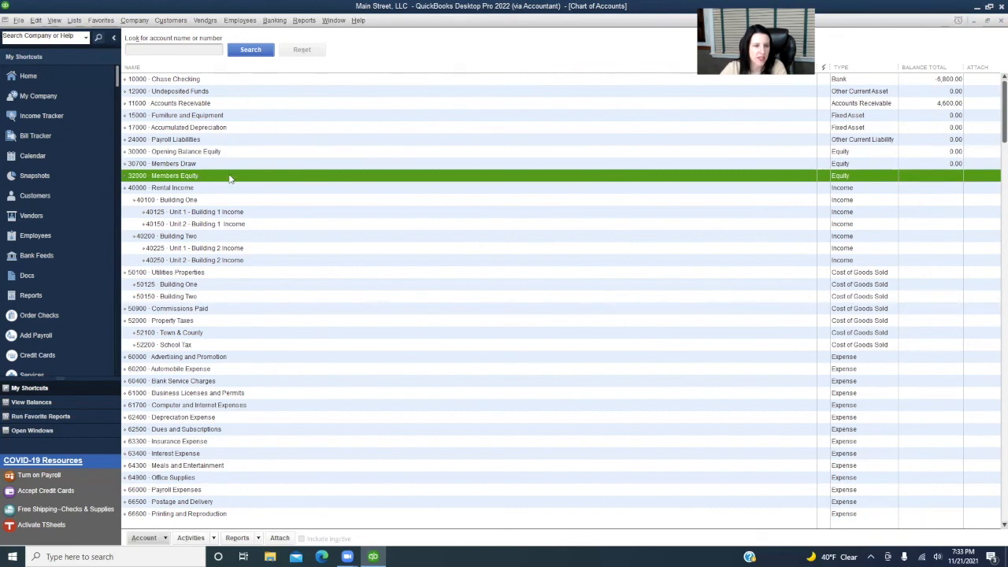
click(274, 20)
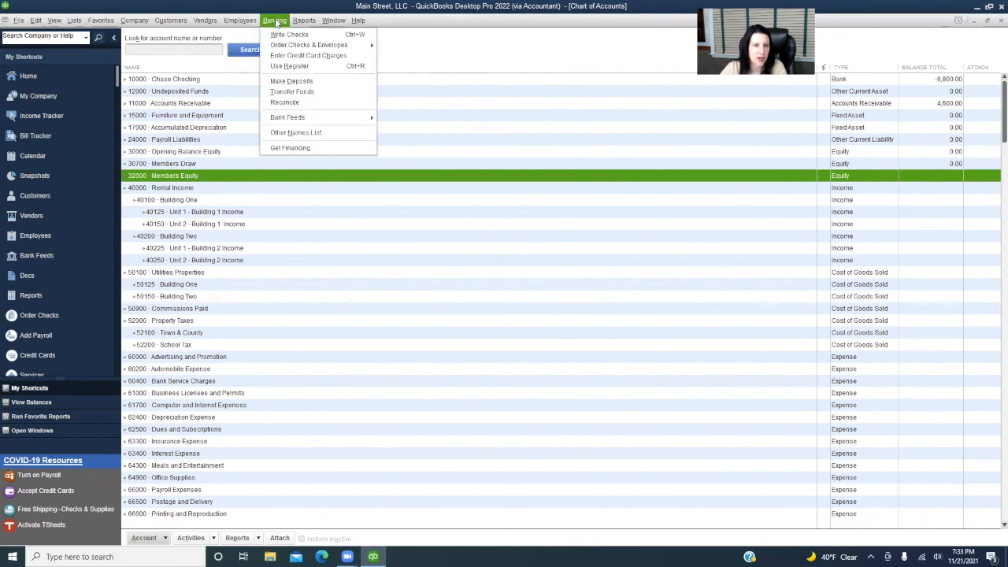
click(289, 82)
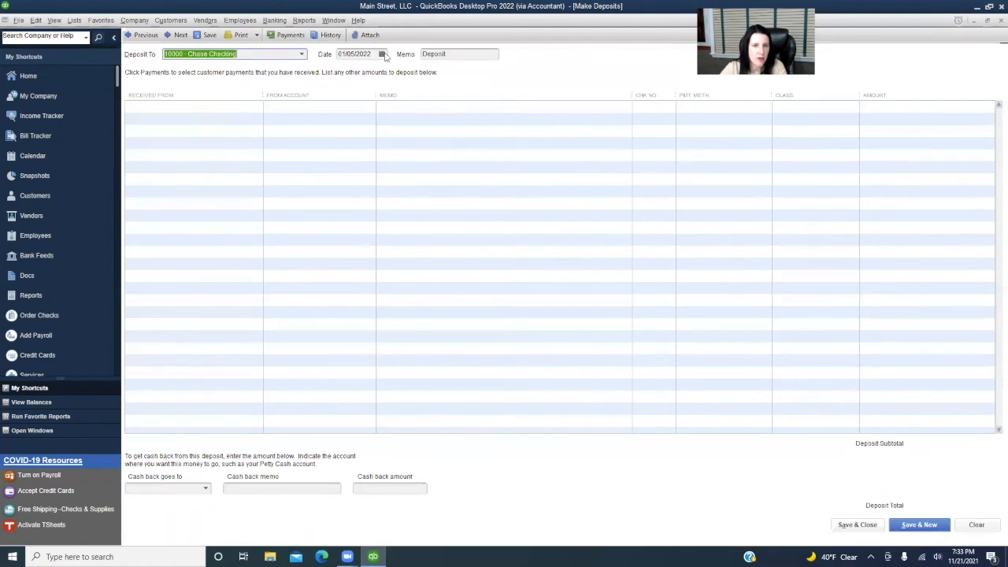
Step: Date the deposit 12/31/2021 and add 'Owner' as a new Other-type name
click(381, 54)
click(348, 71)
click(408, 153)
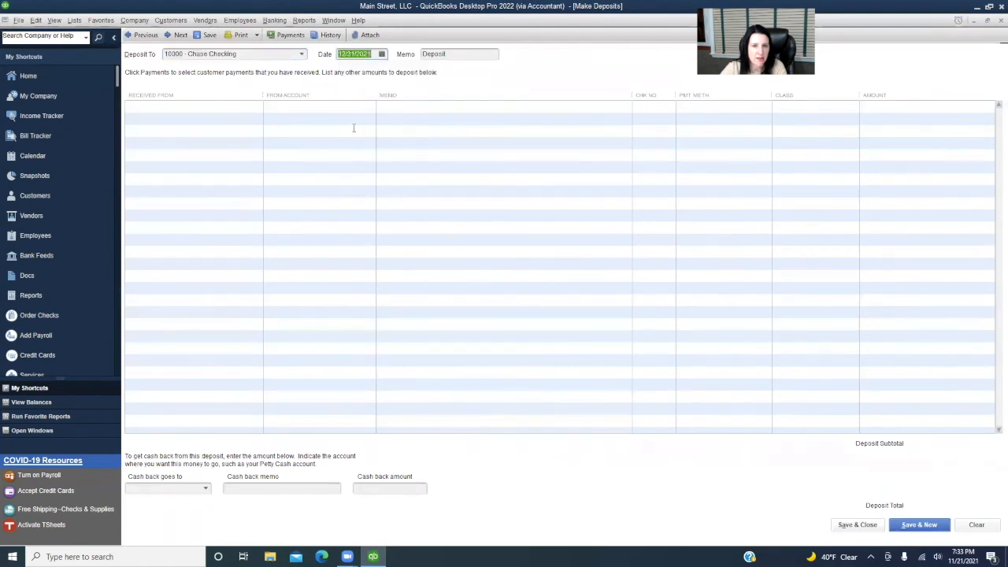
click(234, 109)
text(Owner)
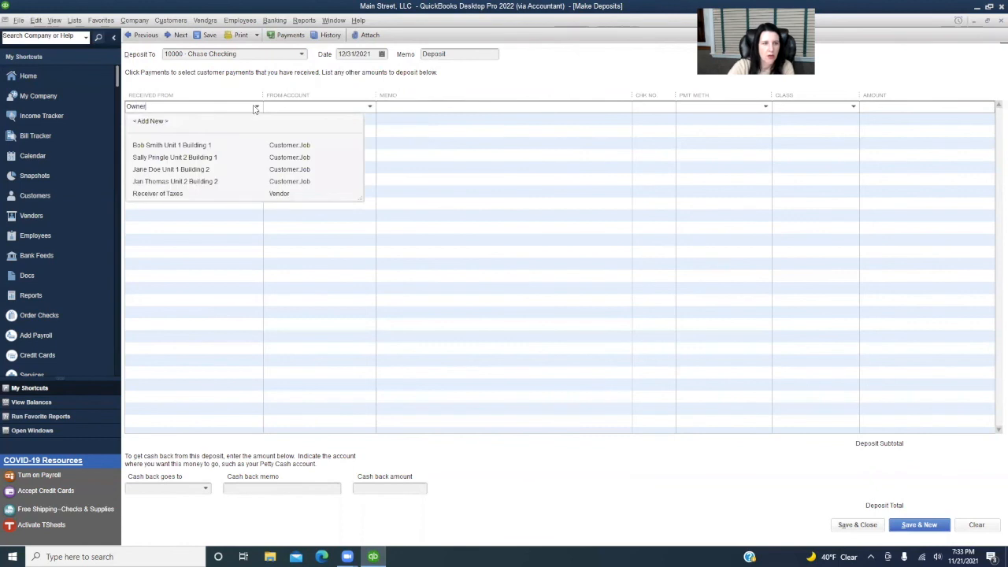
click(166, 122)
click(552, 228)
click(524, 251)
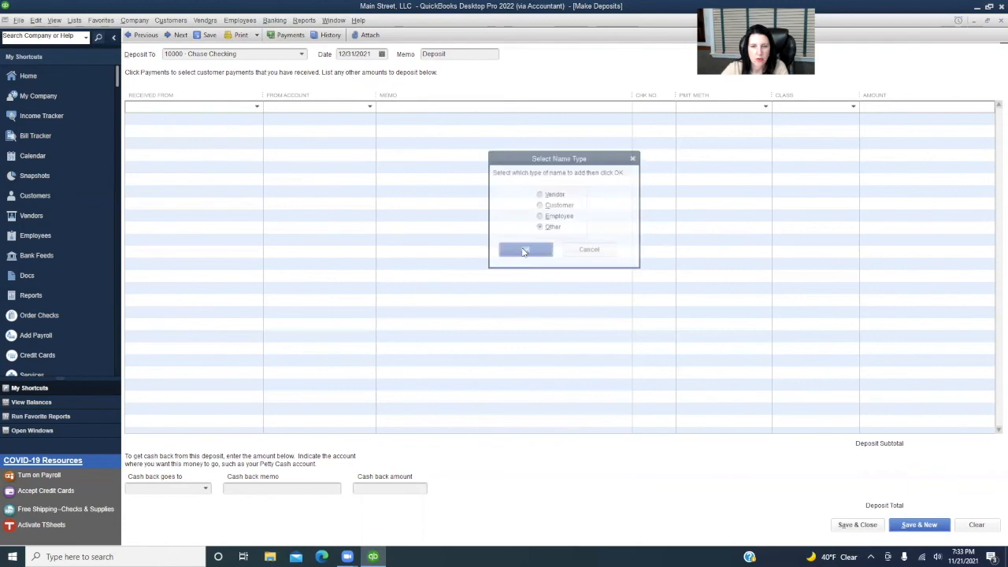
text(Owner)
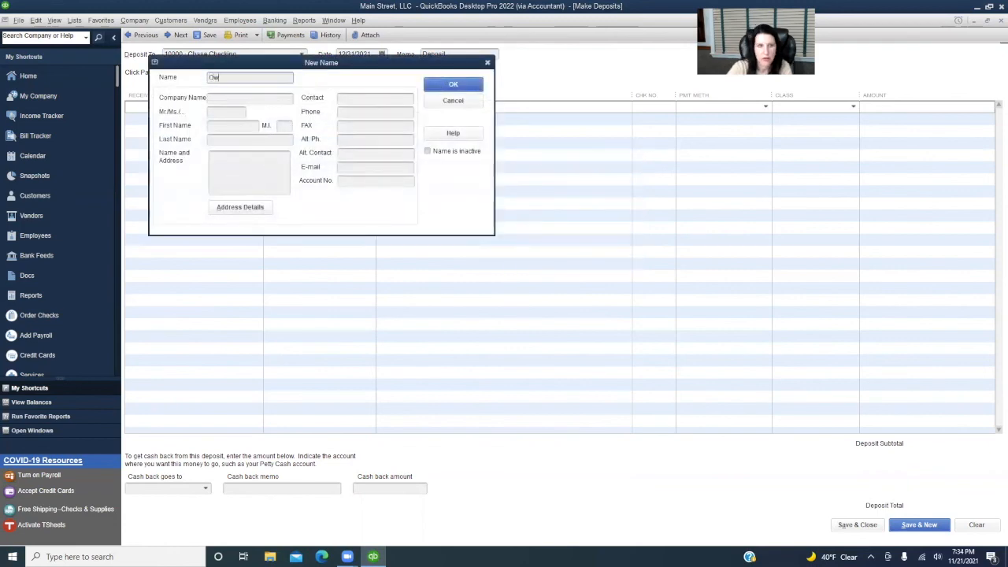
click(466, 88)
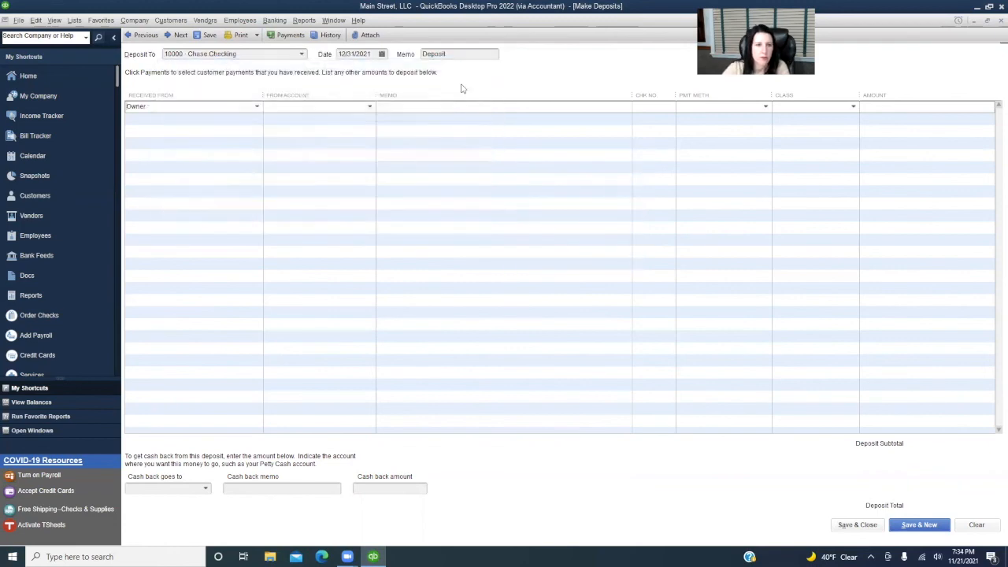
Step: Add the owner as a new vendor and set it as the deposit's payer
click(257, 107)
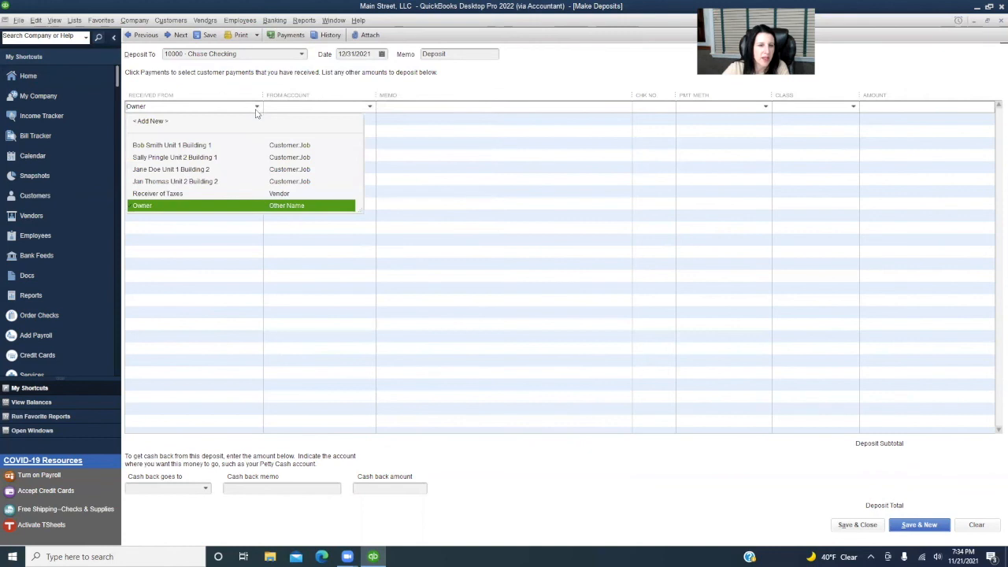
click(135, 124)
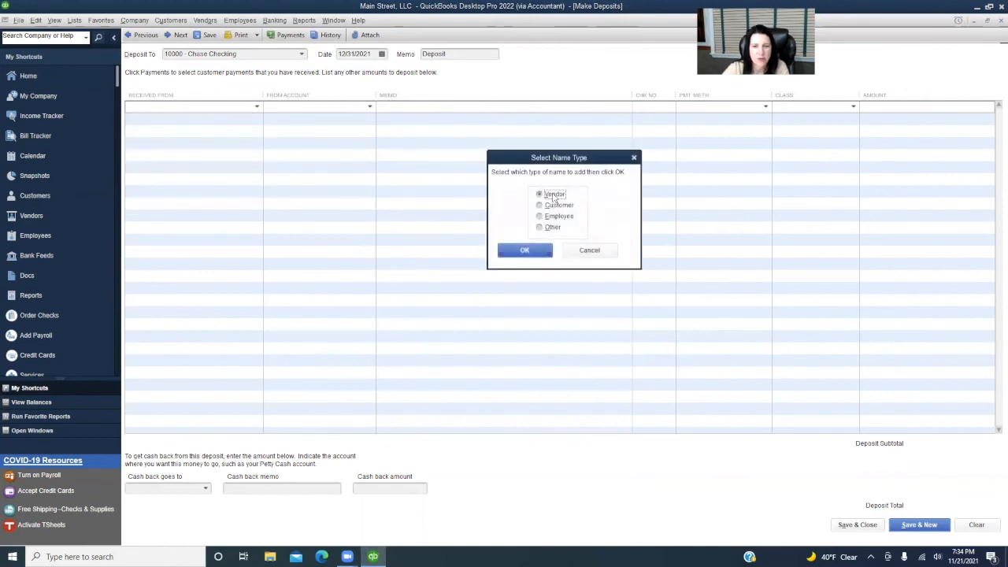
click(538, 252)
text(Own)
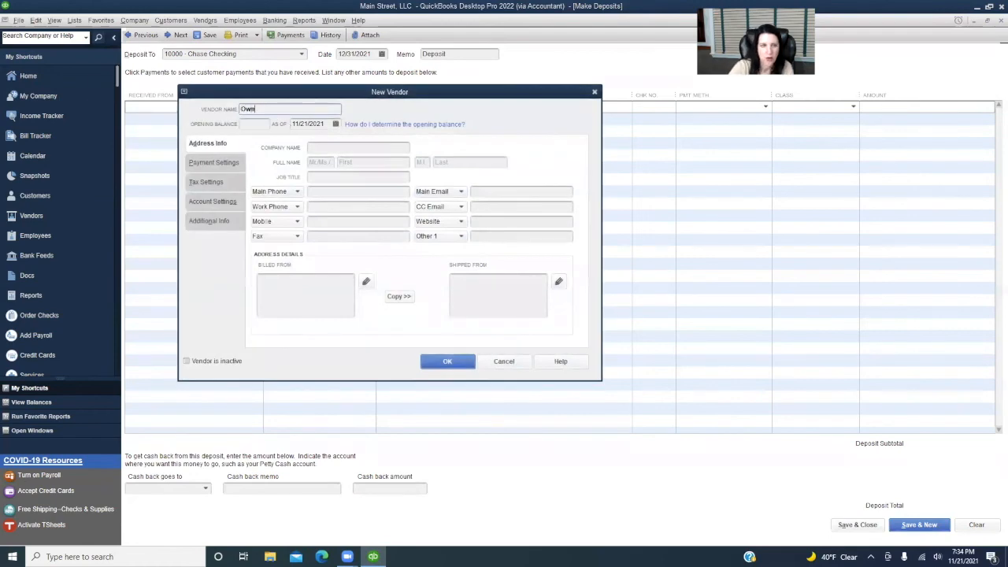
text(er - Laurie F)
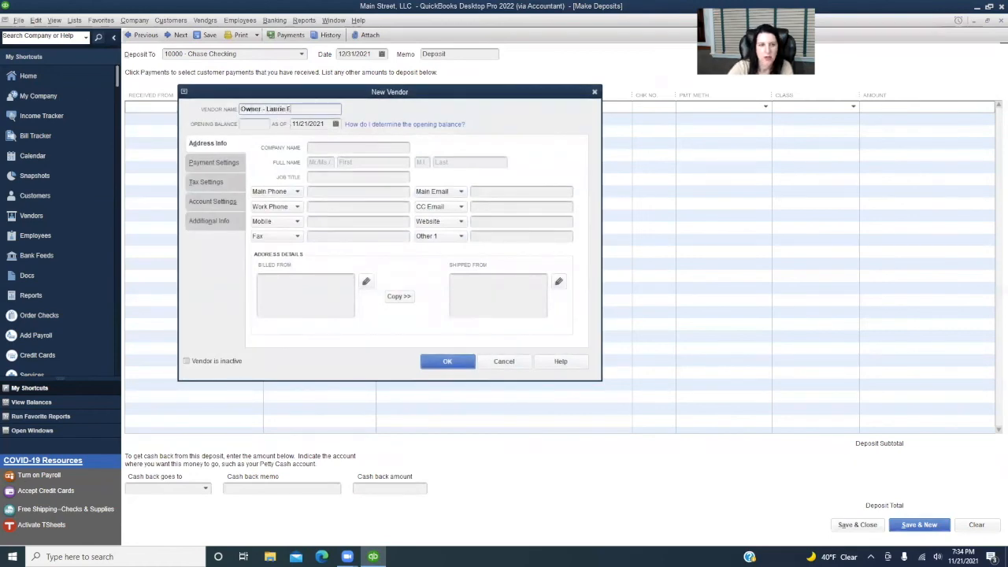
click(448, 362)
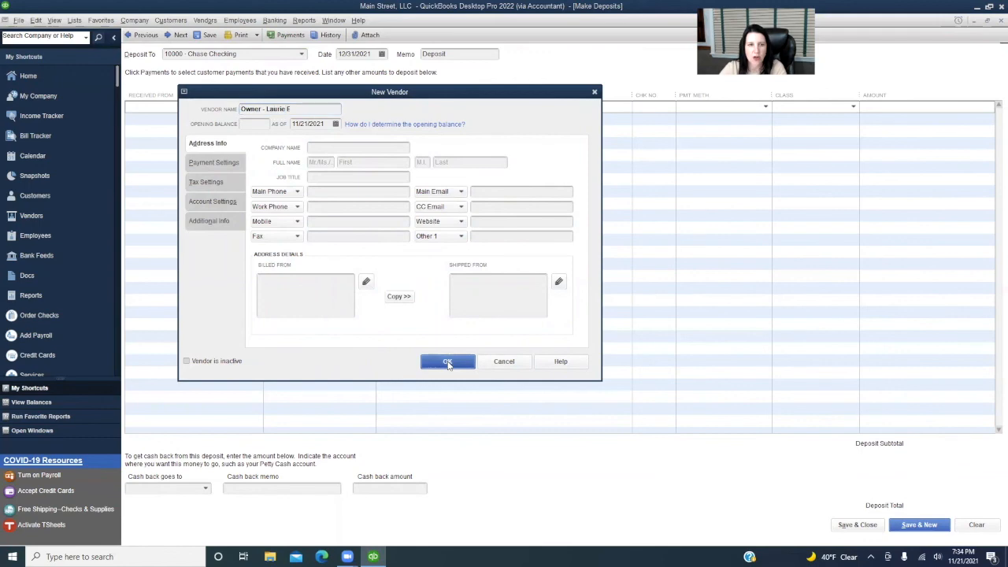
Step: Record 10,000.00 from 32000 Members Equity, memo 'Loan to LLC', and save the deposit
click(371, 106)
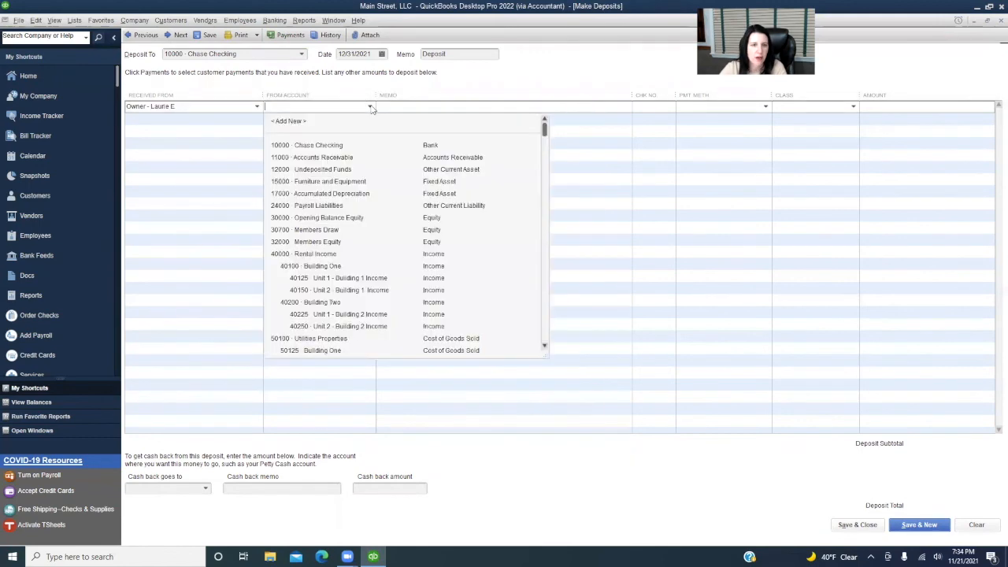
click(332, 243)
click(488, 105)
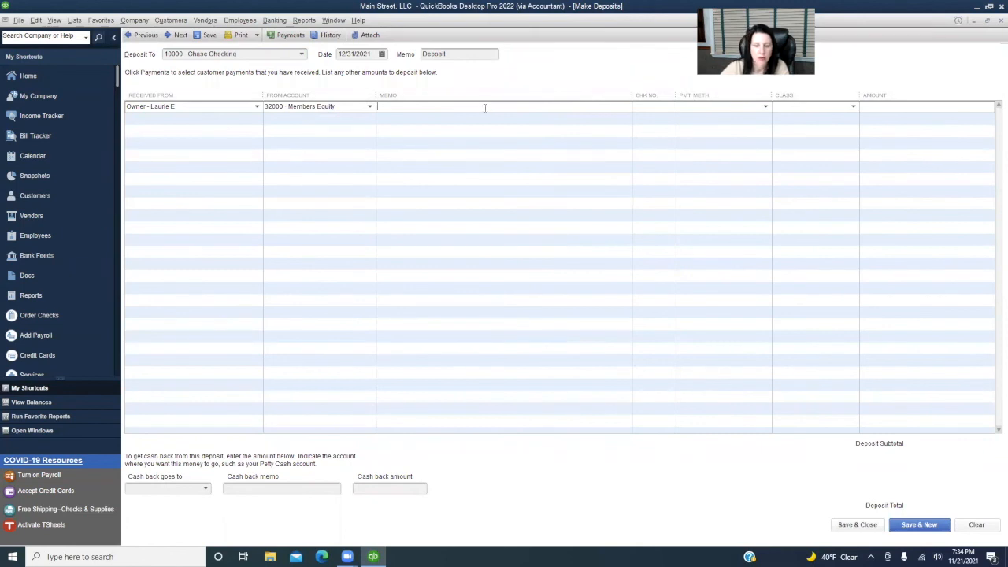
text(Loan to)
key(Tab)
key(Tab)
text(10,000)
key(Tab)
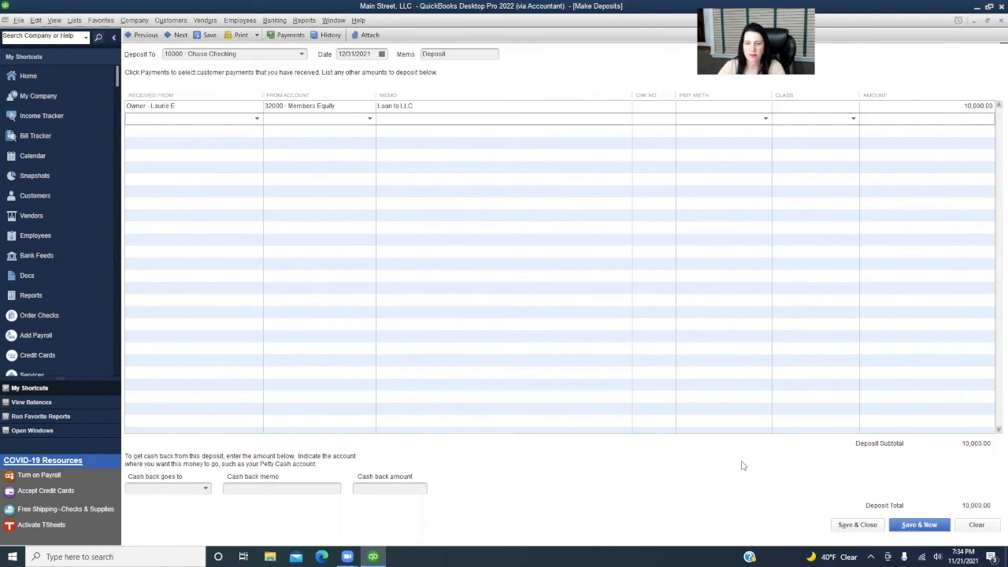
click(853, 526)
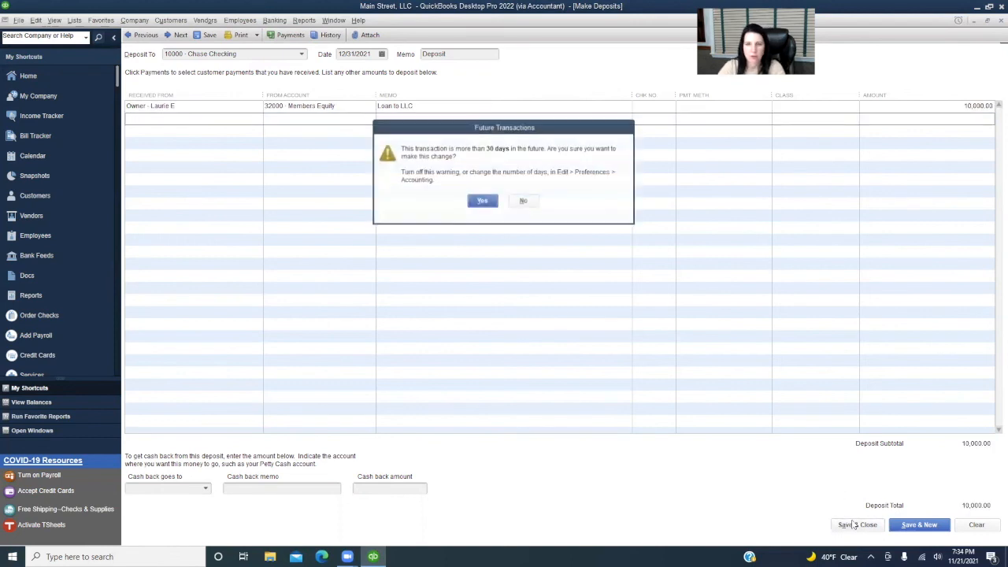
click(486, 200)
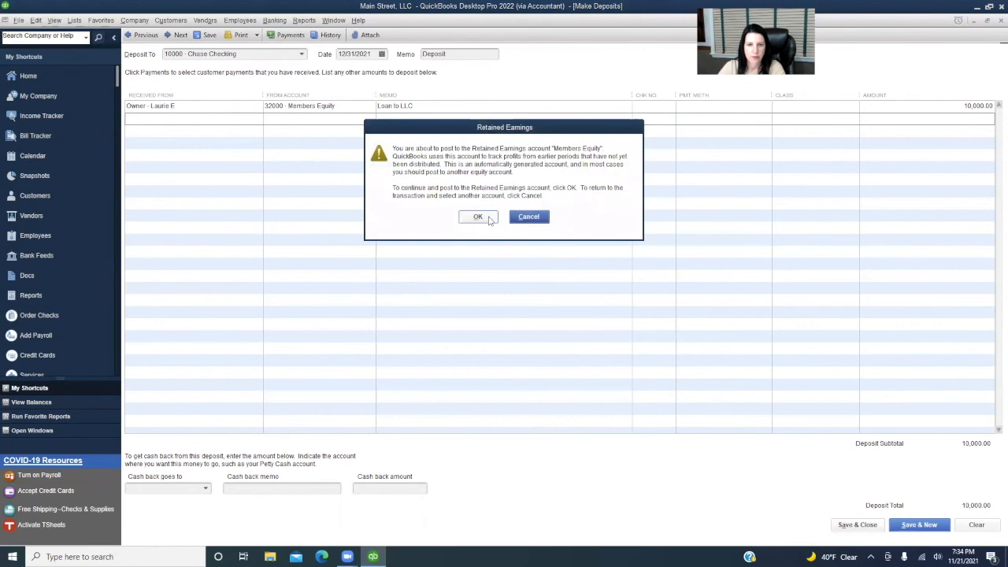
click(478, 216)
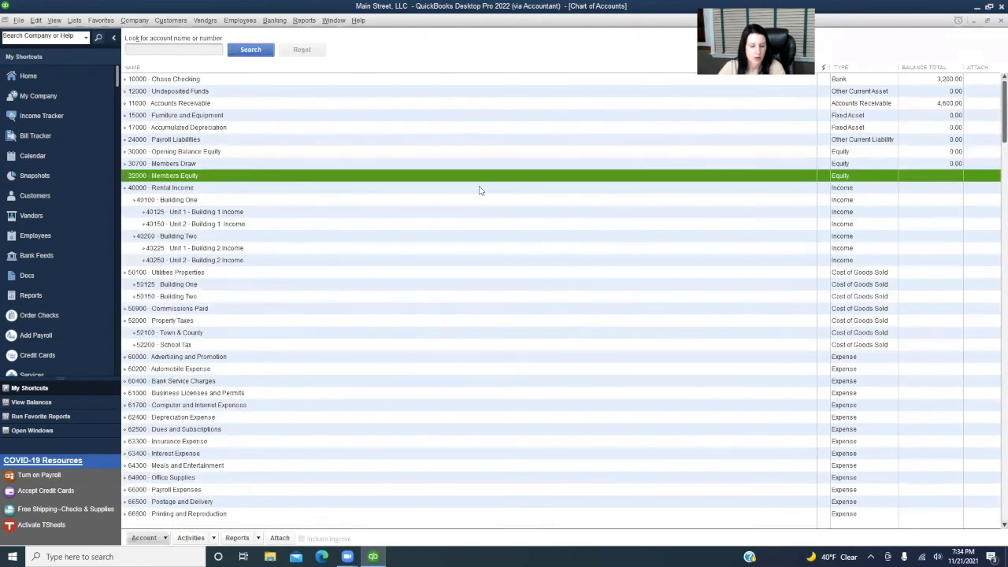
Step: Open the 10000 Chase Checking register to see the 10,000.00 Members Equity deposit
click(302, 80)
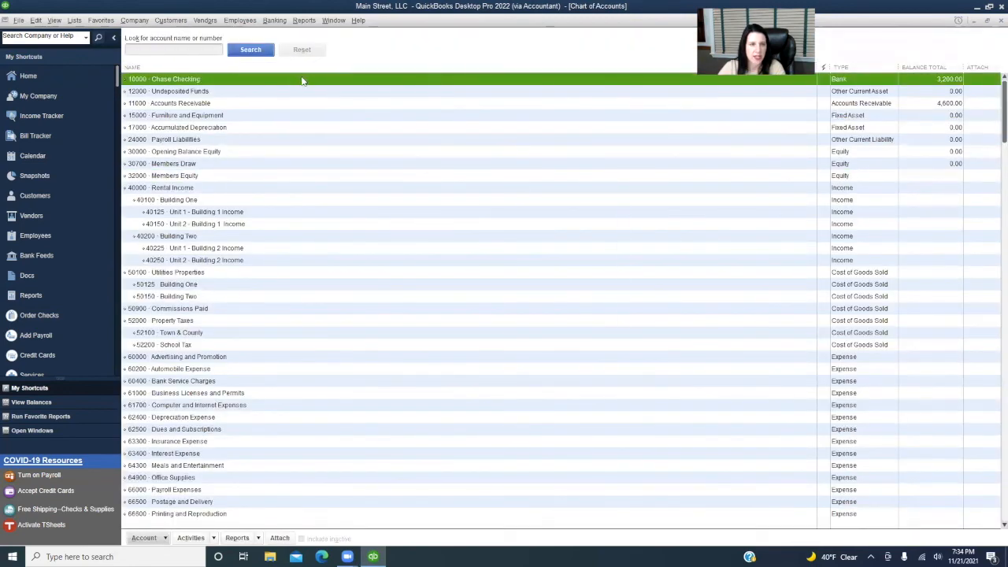
double_click(301, 80)
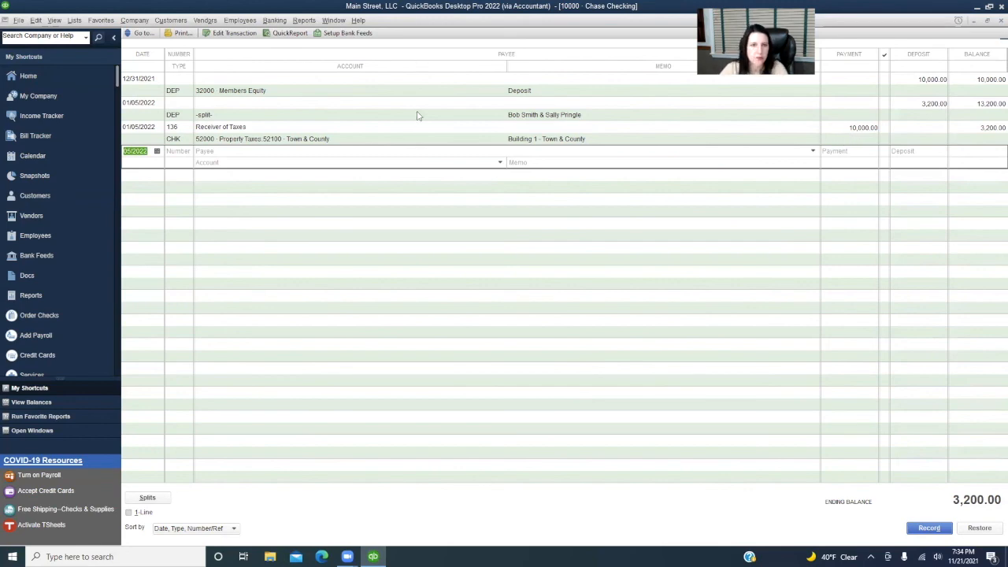
click(304, 20)
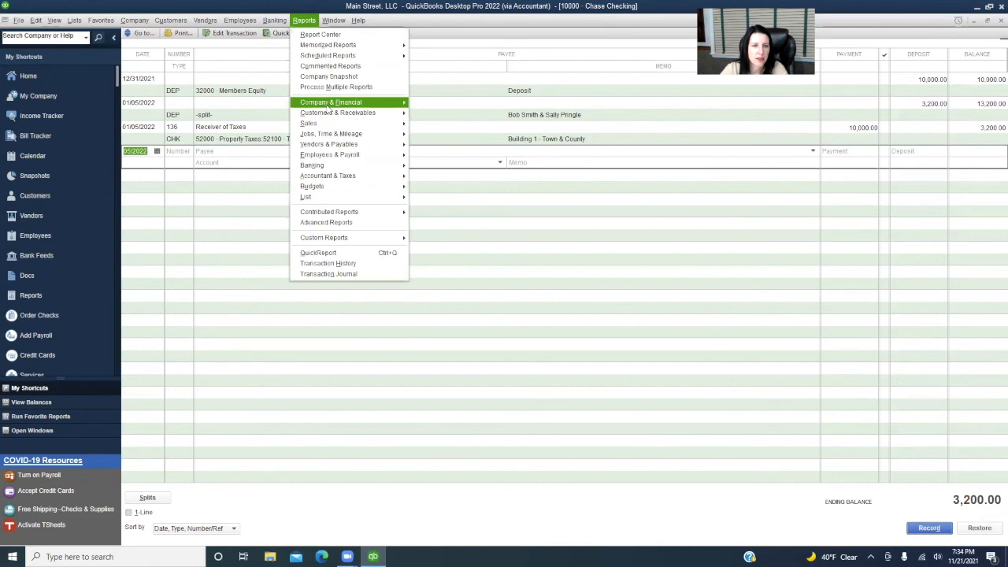
mouse_move(330, 106)
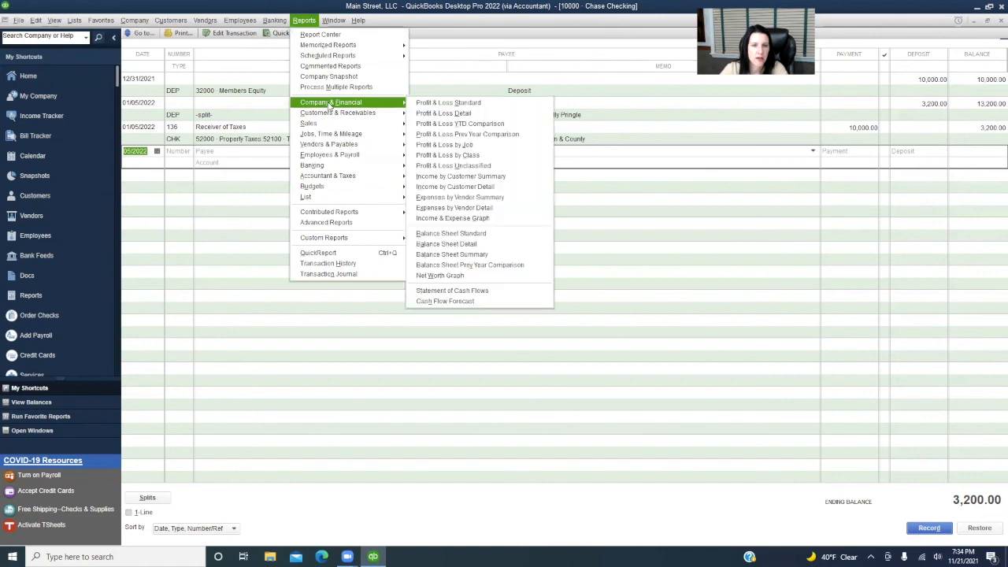
Step: Open the standard Profit & Loss report and switch it to cash basis
click(461, 103)
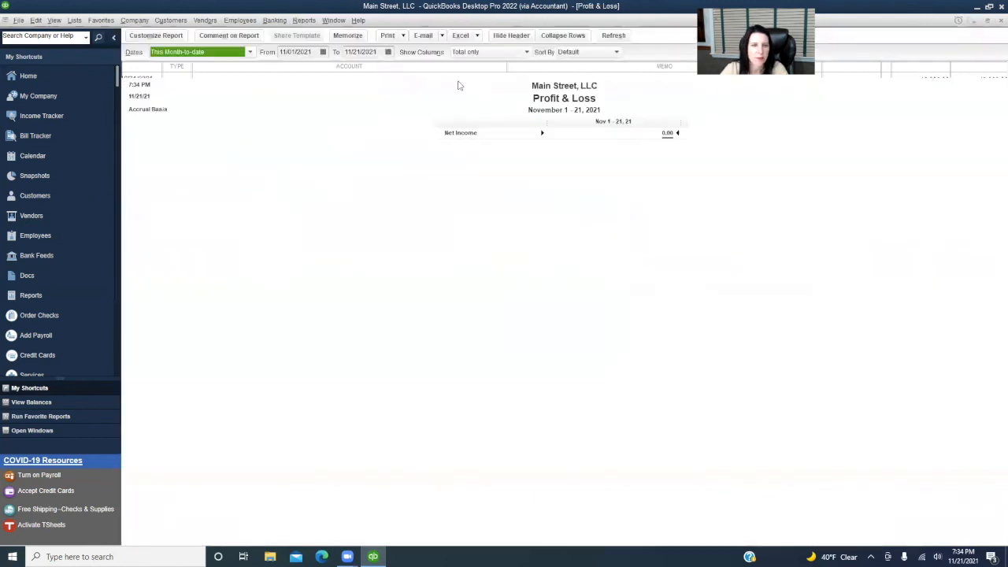
text(1/1)
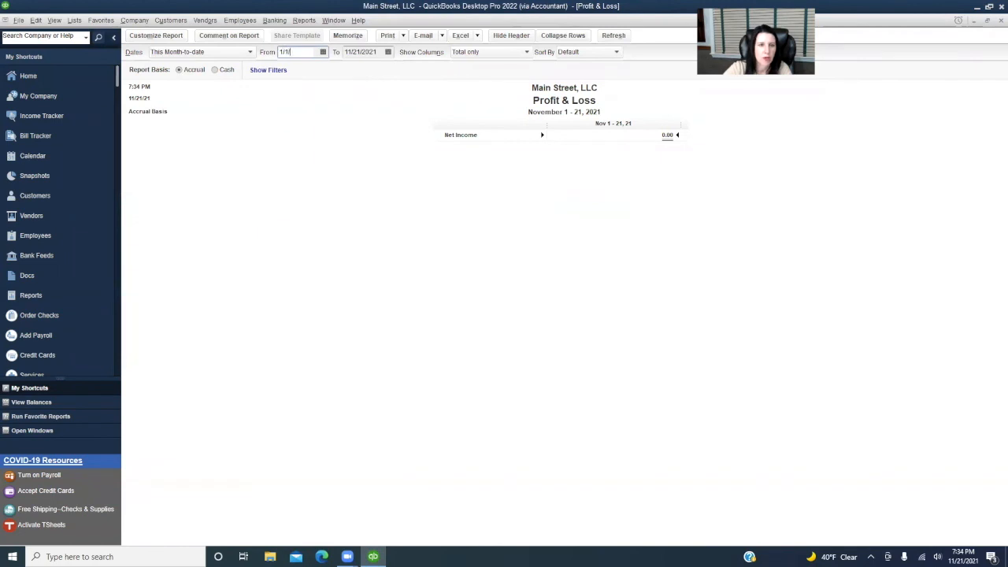
text(/01/202)
key(Tab)
text(1)
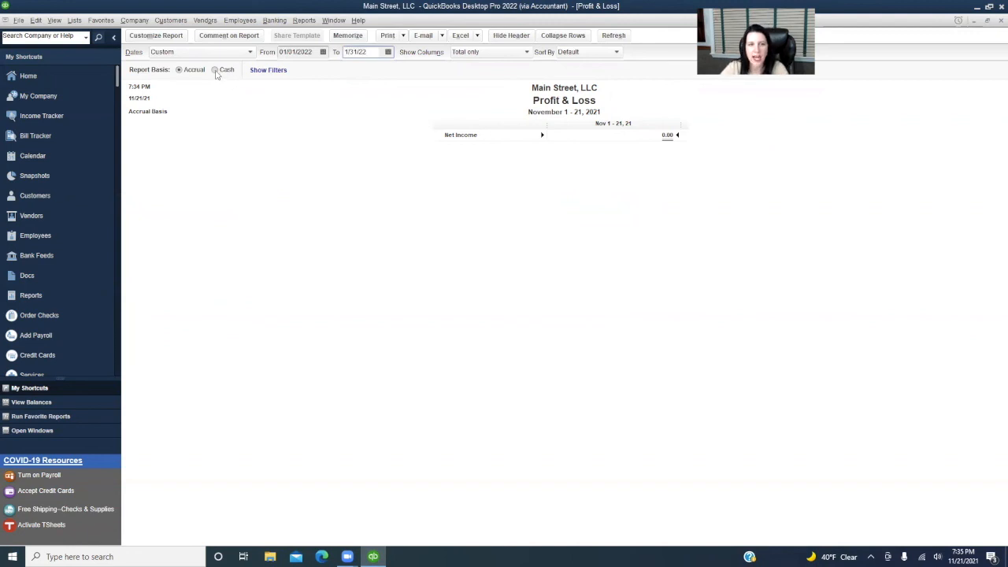
click(215, 70)
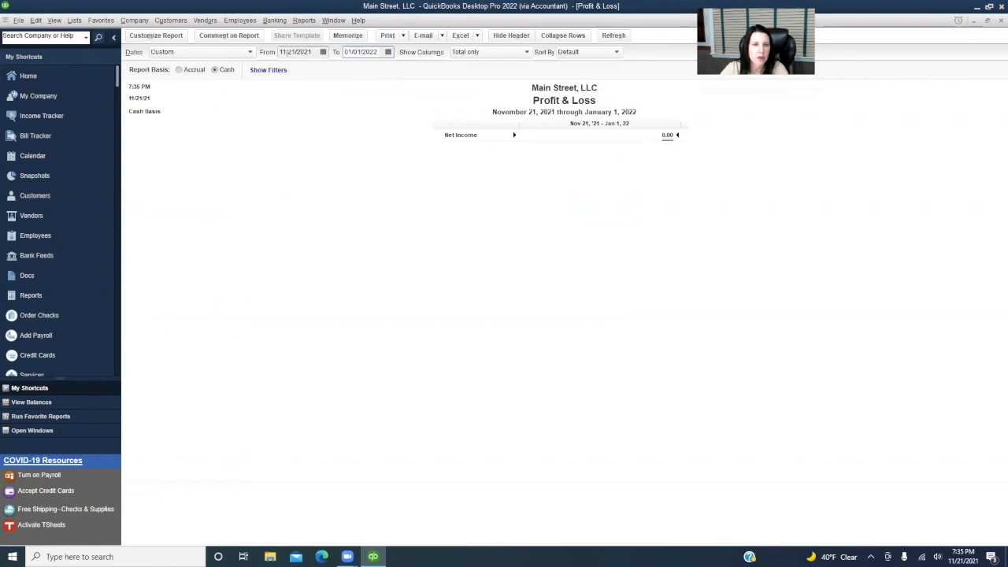
Step: Set the report dates to 01/01/2022 through 01/31/2022 and refresh it
click(286, 52)
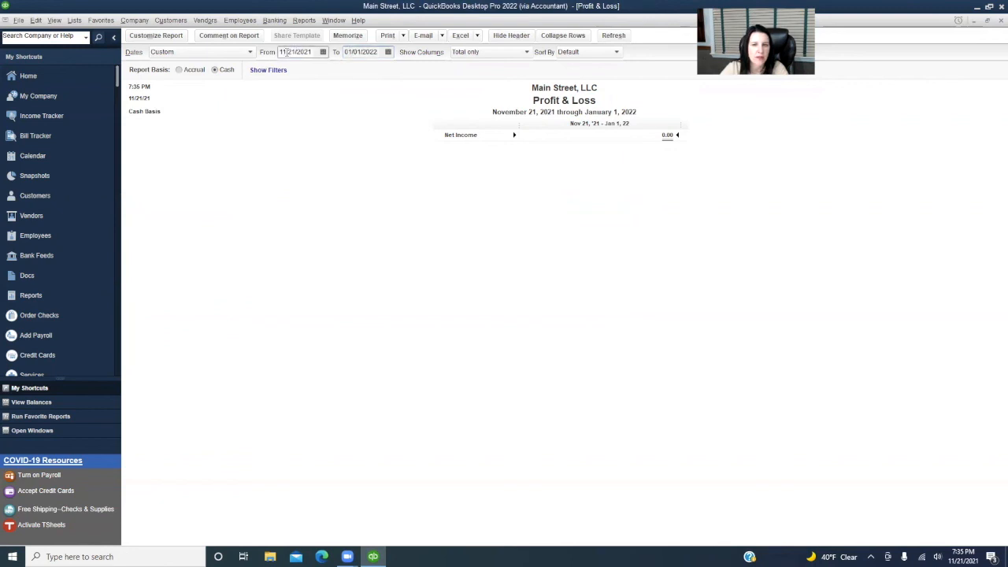
click(360, 52)
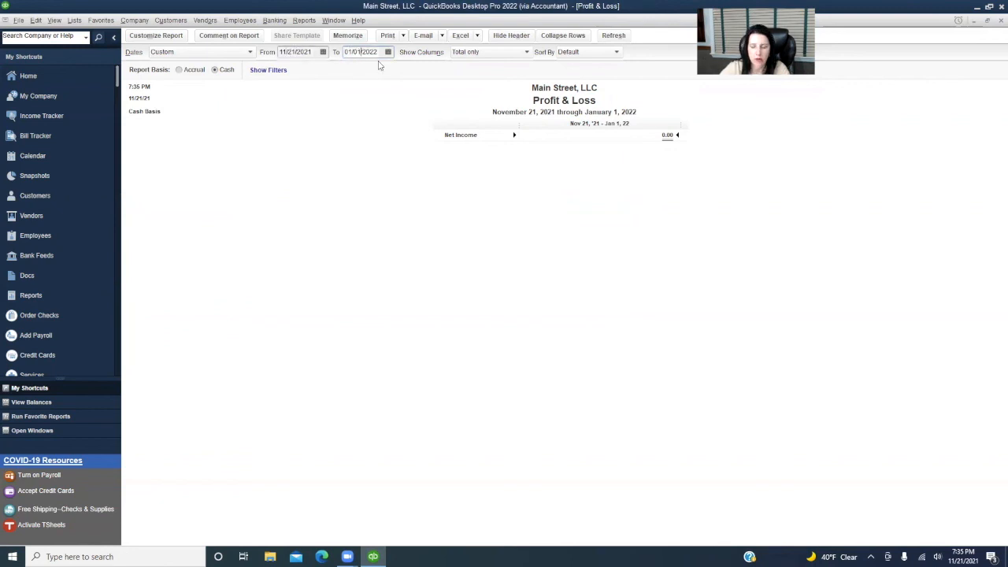
key(BackSpace)
key(BackSpace)
text(31)
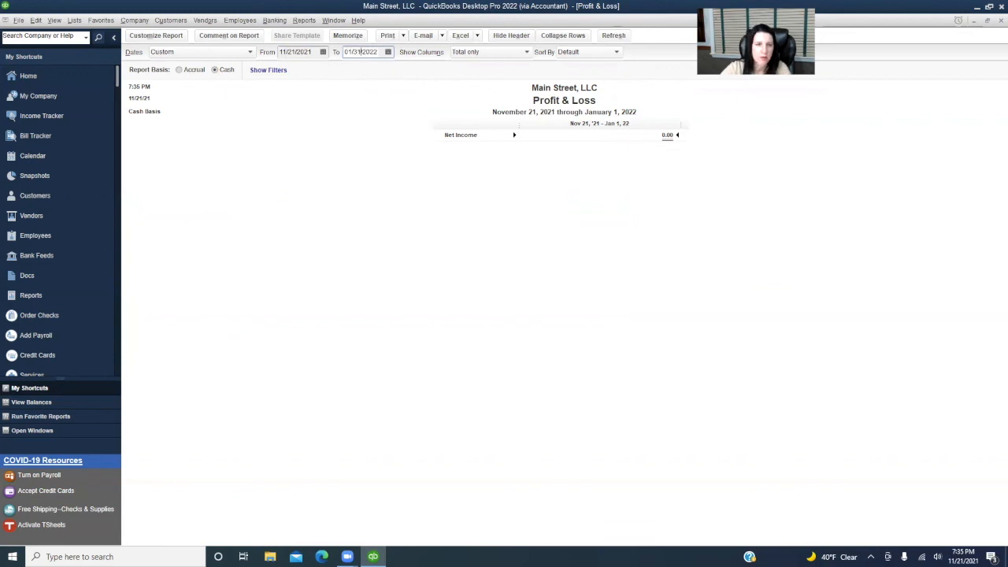
key(shift+Tab)
text(1/01)
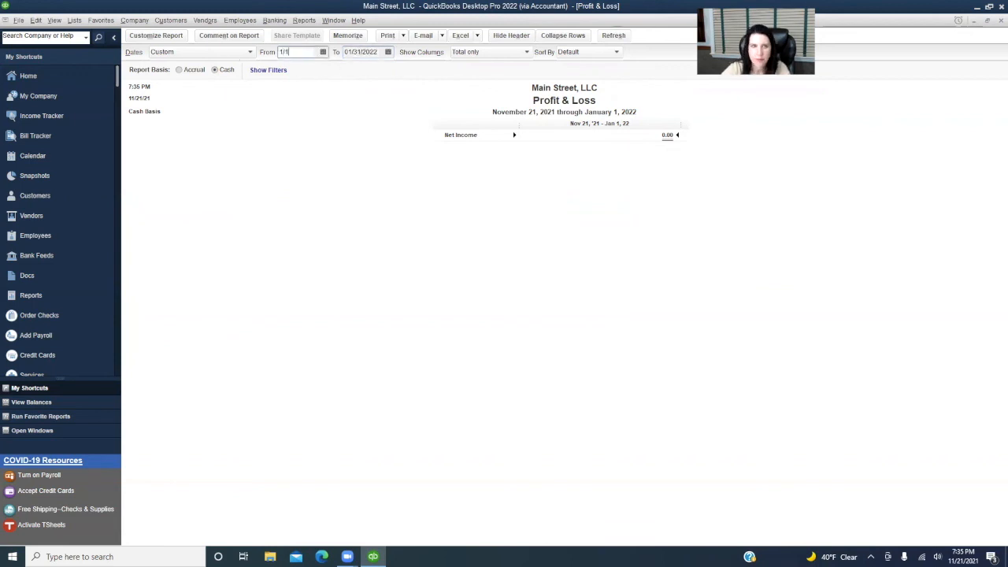
text(/2022)
key(Tab)
click(243, 113)
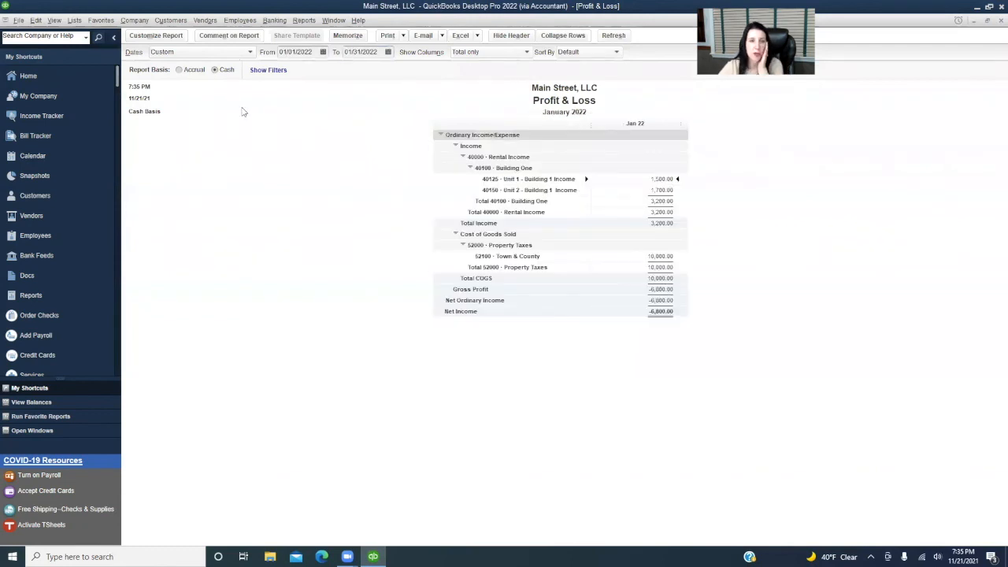
click(35, 20)
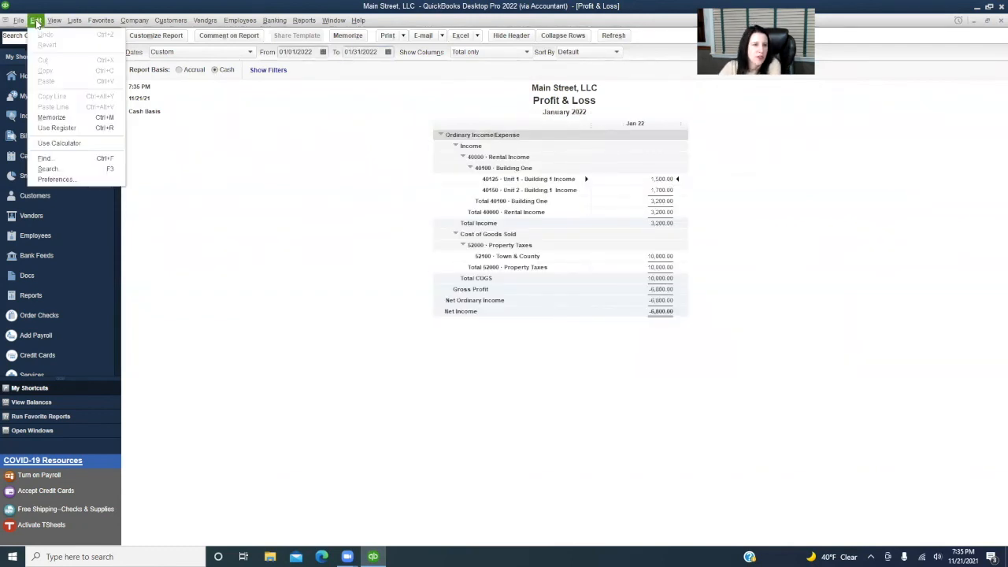
click(57, 180)
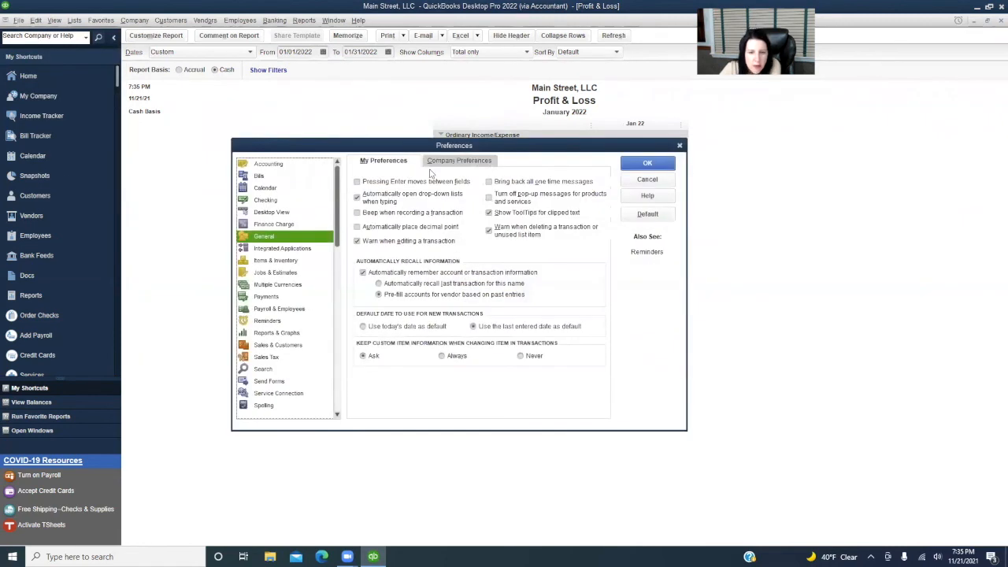
click(270, 164)
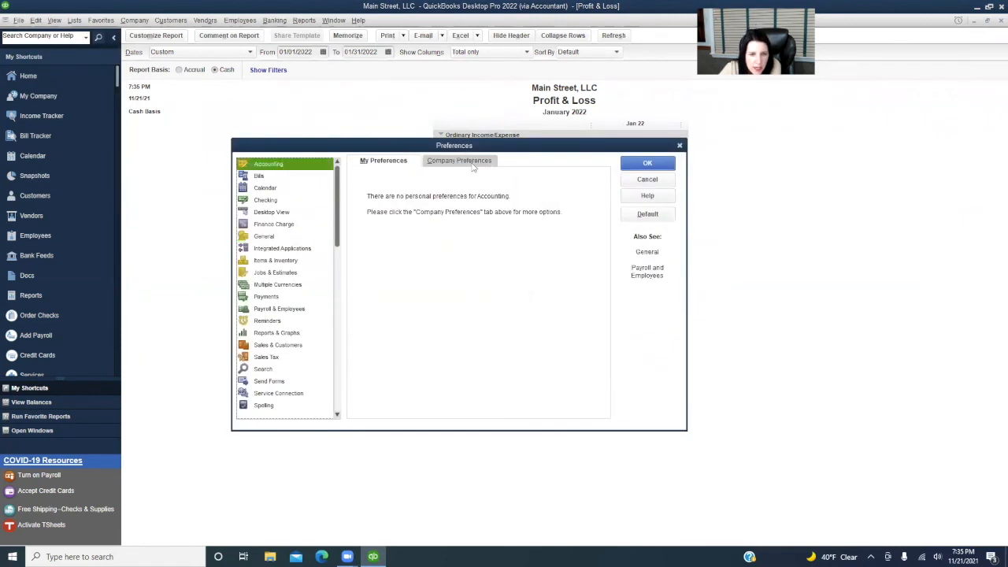
click(476, 161)
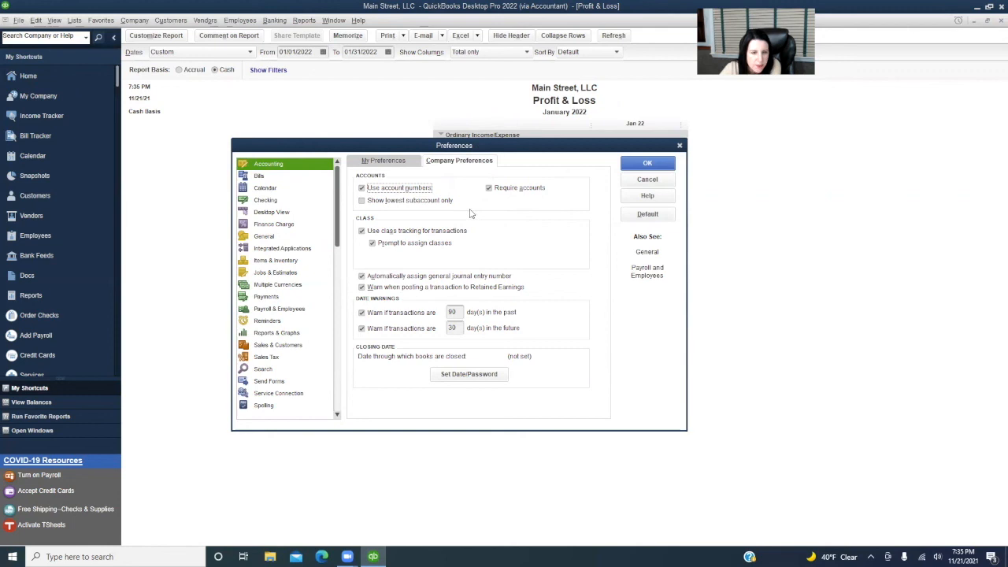
click(265, 236)
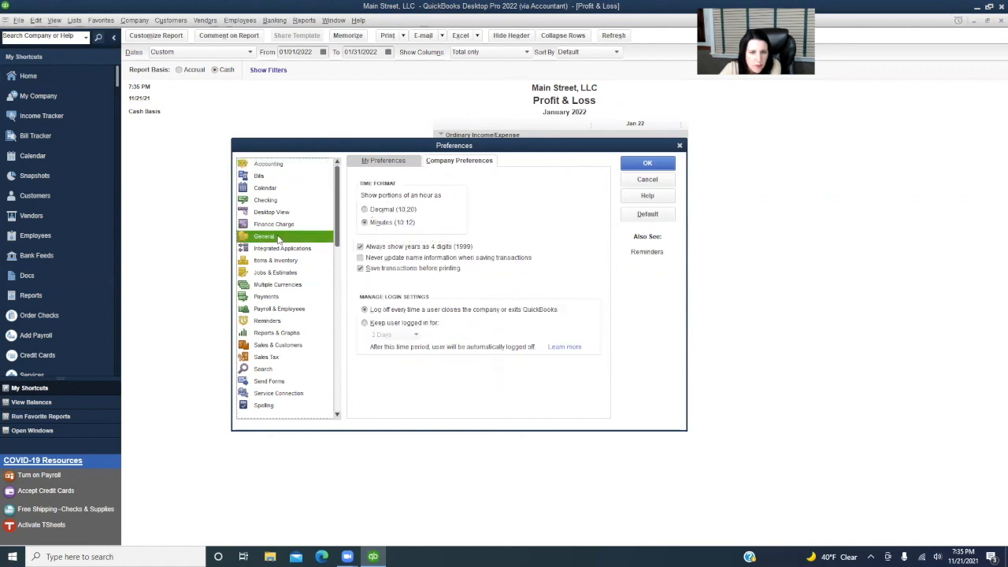
click(388, 162)
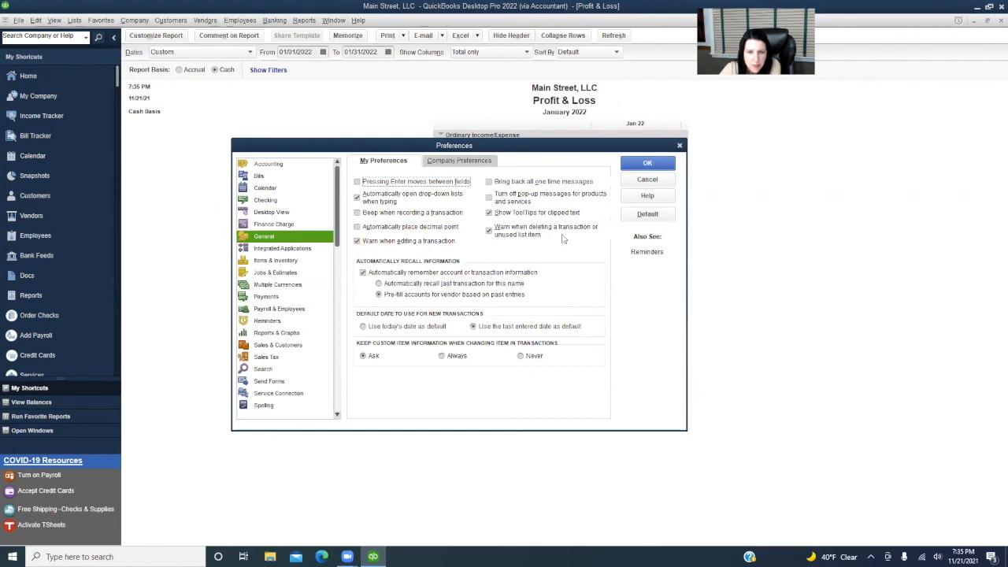
click(653, 166)
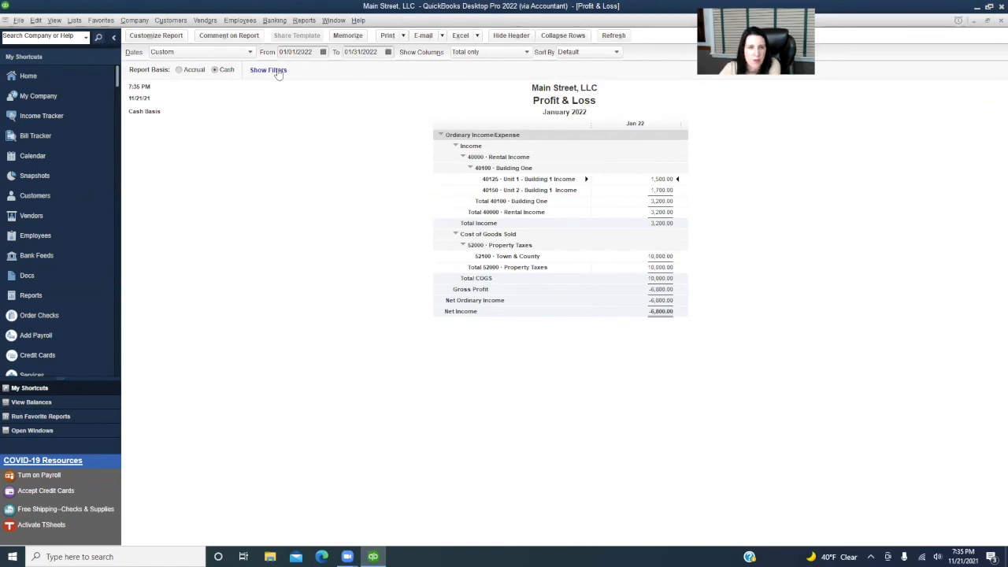
Step: Run Profit & Loss by Class on cash basis for 01/01/2022 to 01/31/2022
click(305, 22)
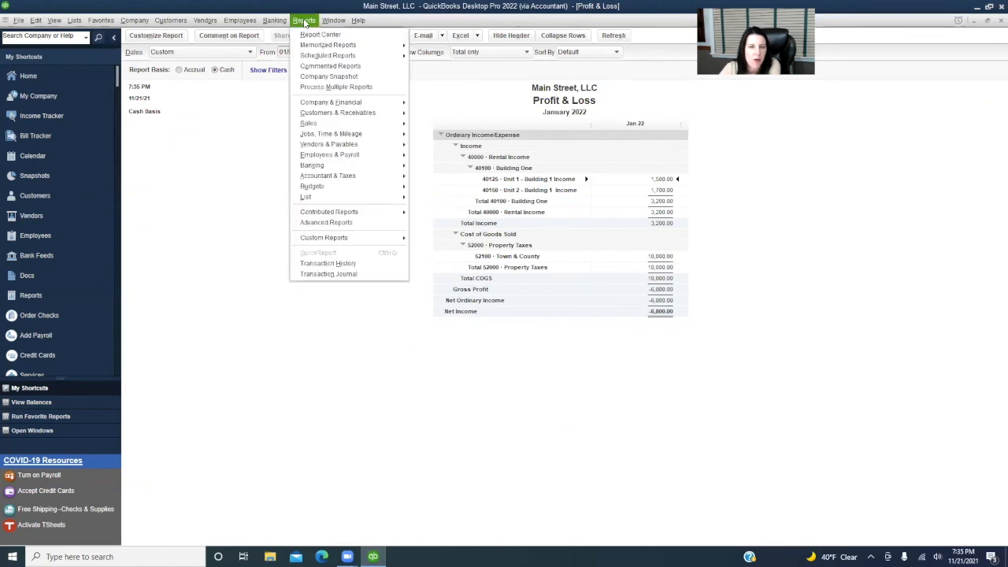
mouse_move(337, 103)
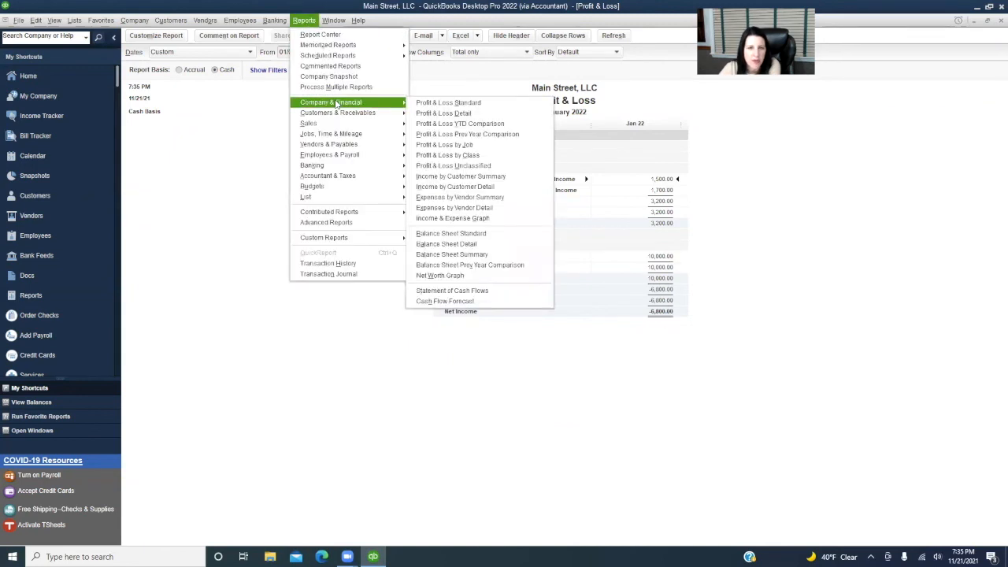
click(466, 156)
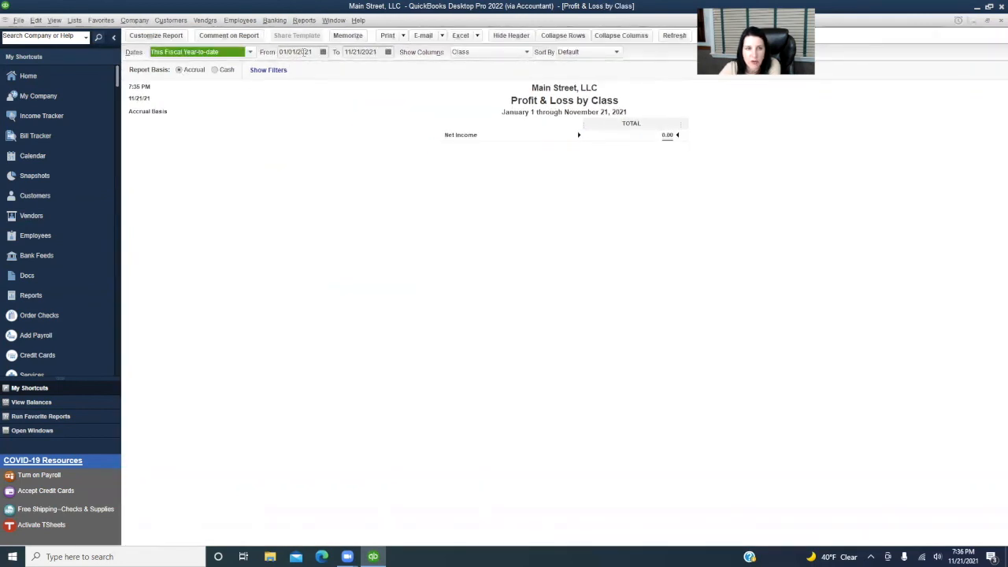
click(226, 71)
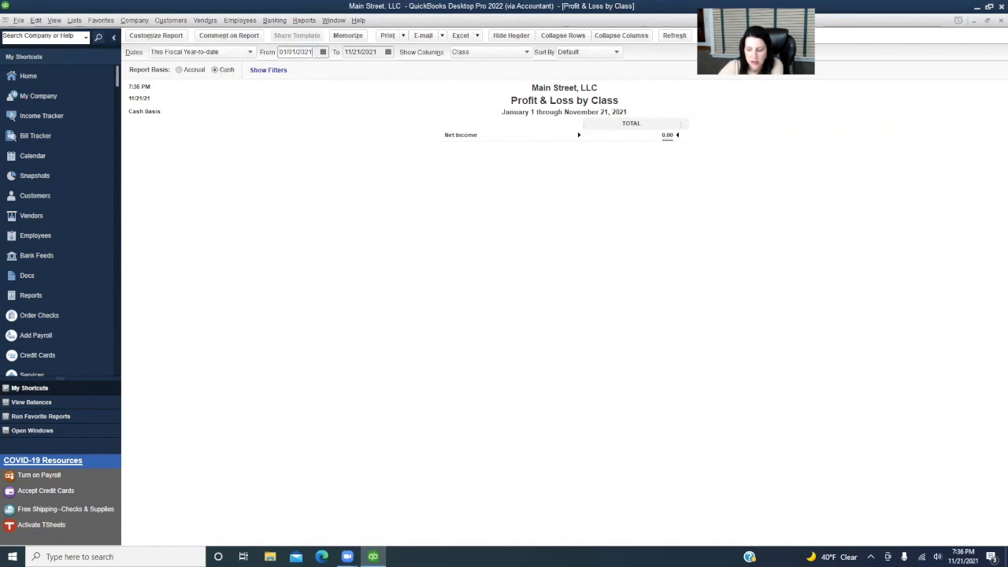
key(BackSpace)
text(2)
click(374, 53)
drag(379, 52, 315, 48)
text(1)
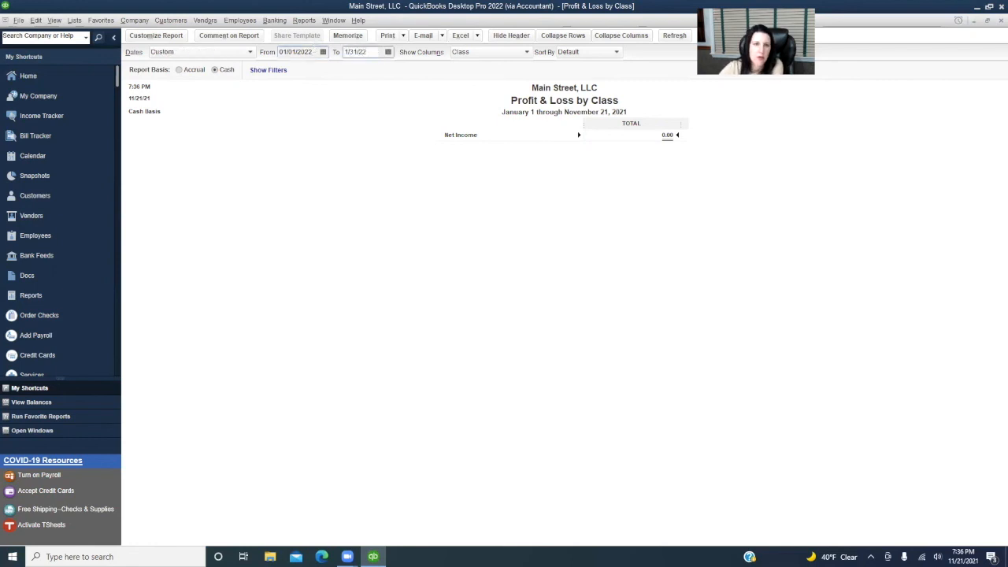
key(Tab)
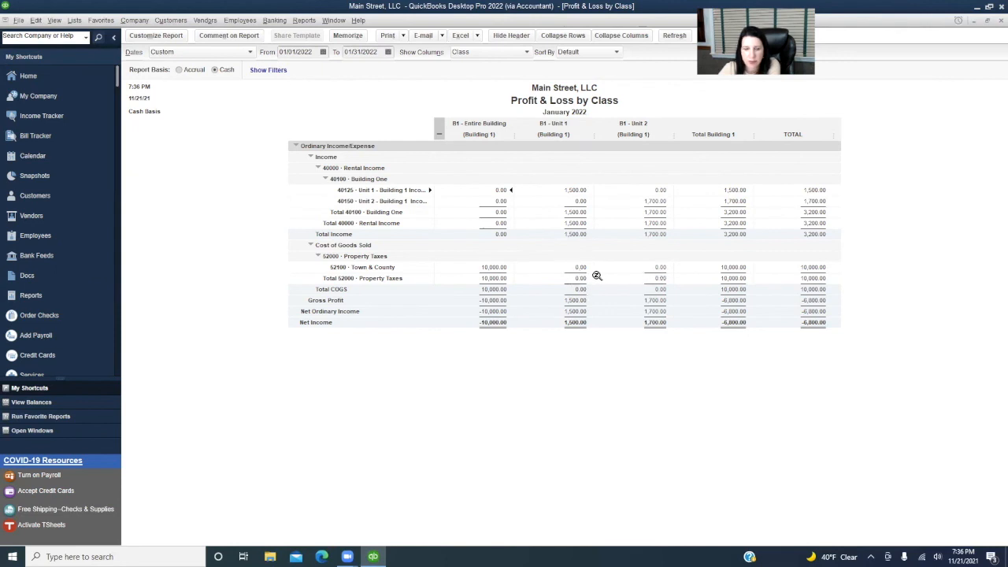
Step: Open check 136 from the report and split it into 6,000.00 and 4,000.00 lines on 52100
double_click(496, 268)
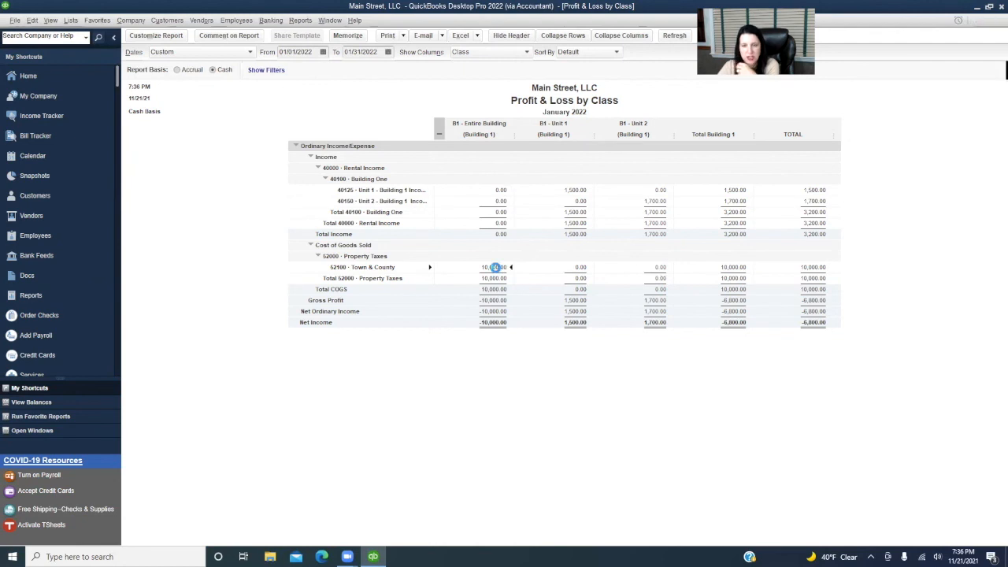
double_click(719, 157)
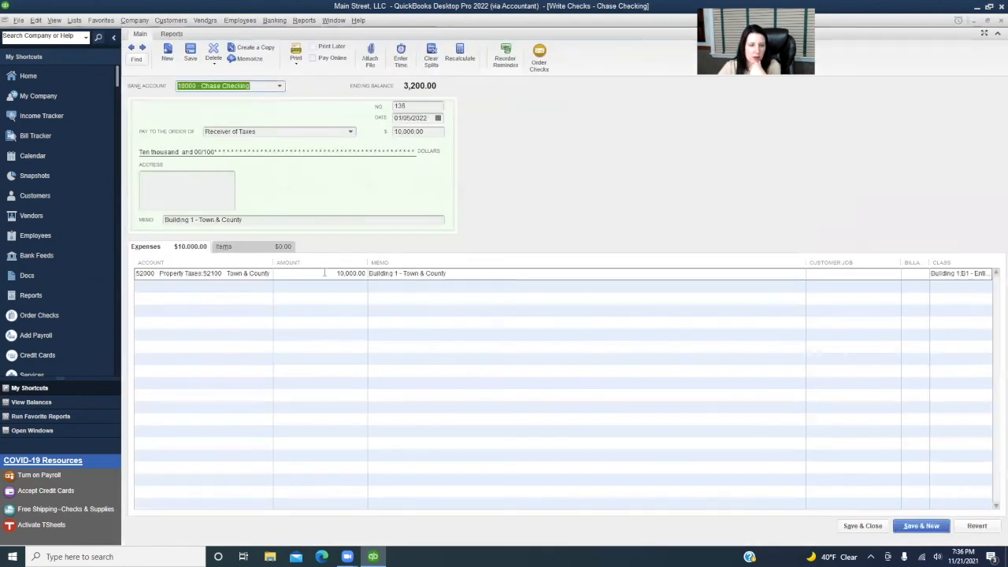
click(257, 287)
text(5210)
click(333, 287)
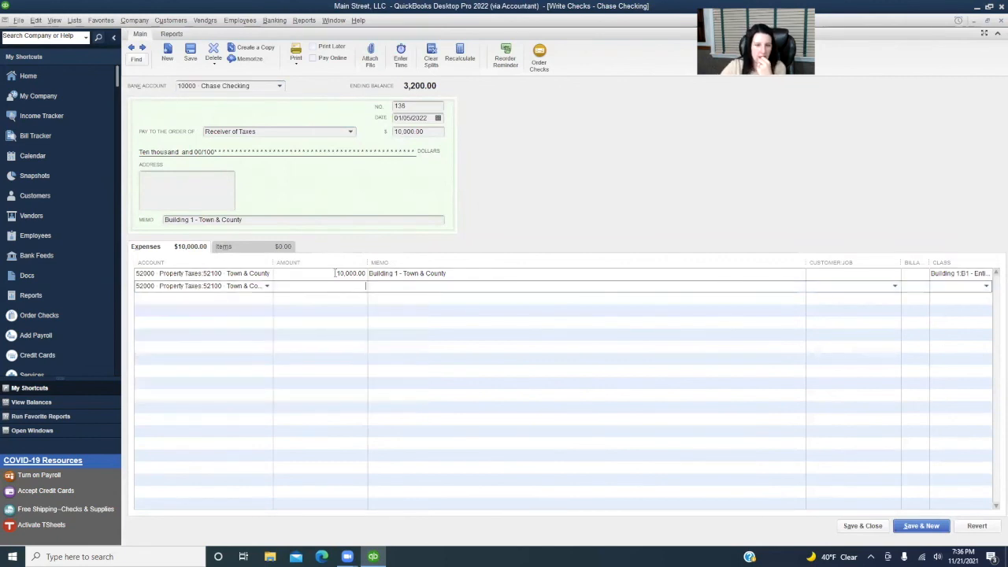
double_click(348, 274)
text(60)
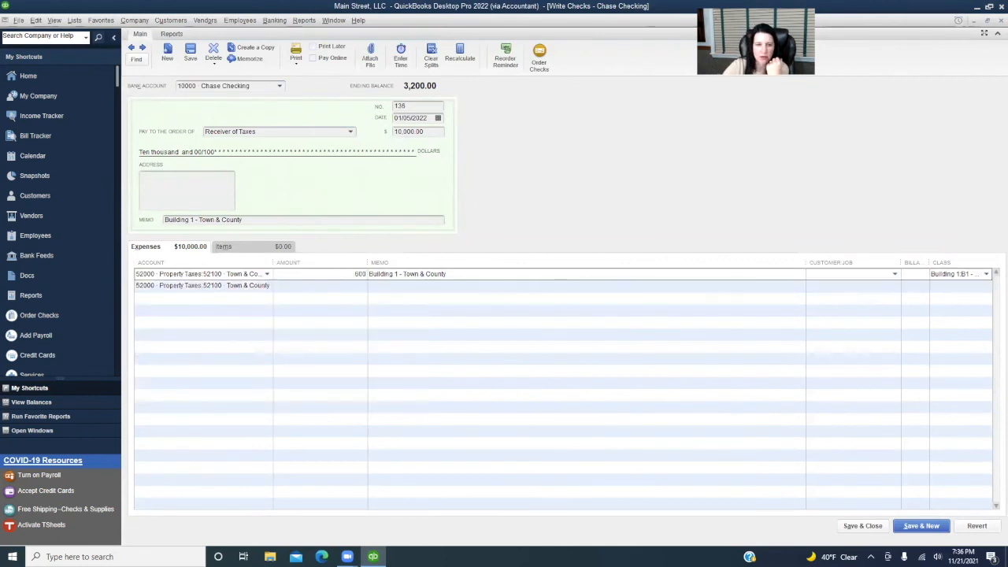
key(Down)
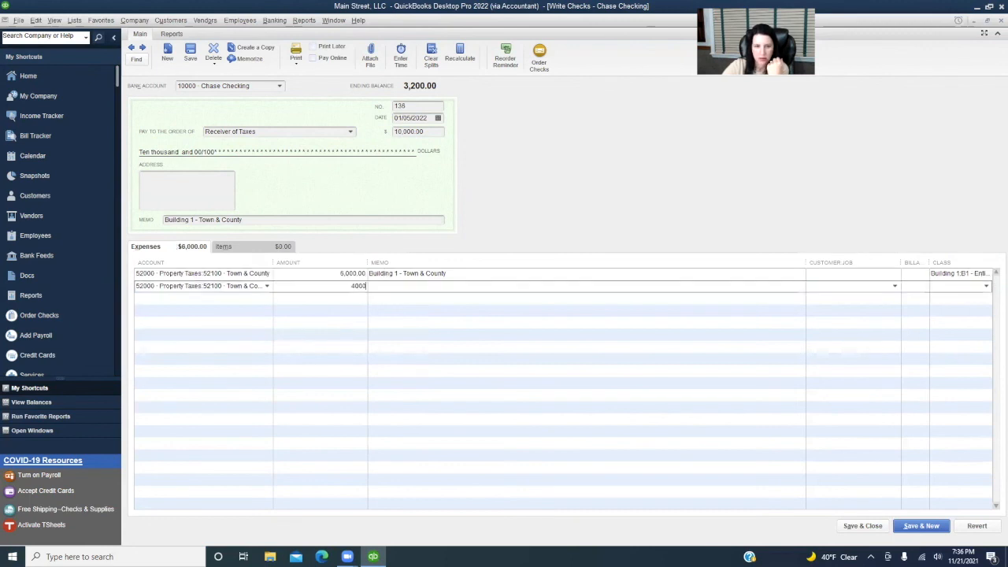
key(Tab)
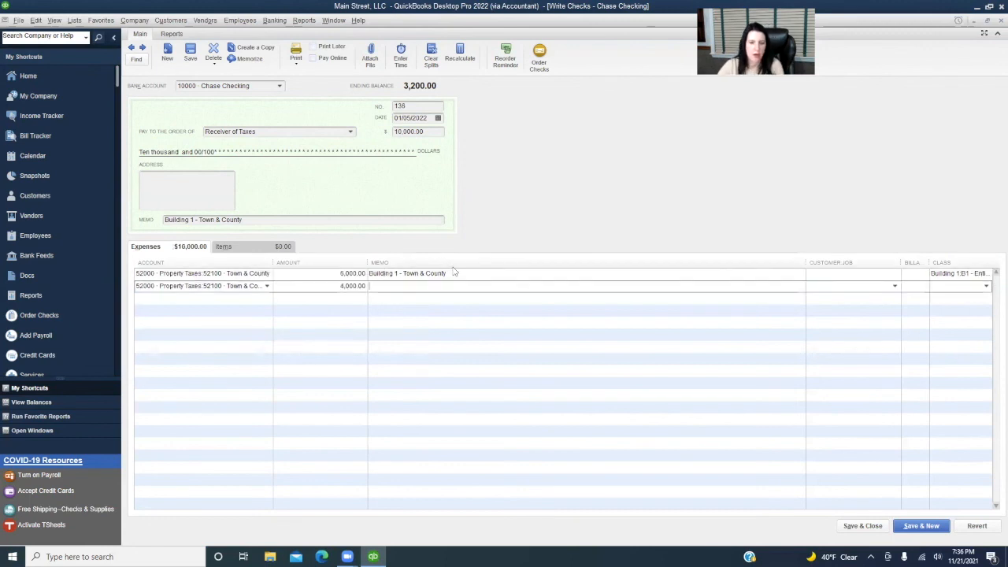
Step: Copy the memo to the second line; assign classes B1 - Unit 2 (6,000) and B1 - Unit 1 (4,000)
click(453, 272)
key(ctrl+c)
click(441, 285)
key(ctrl+v)
click(968, 287)
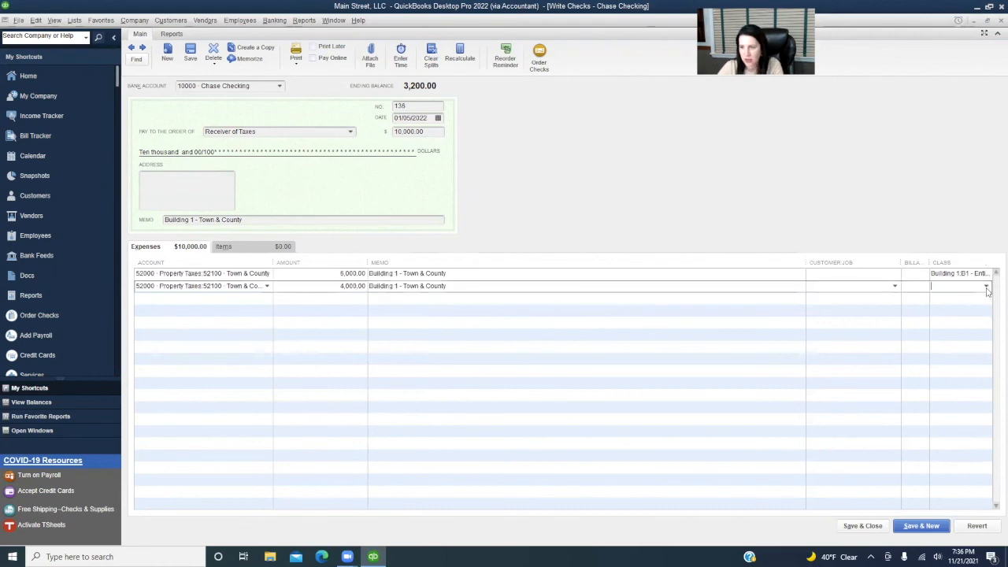
click(986, 286)
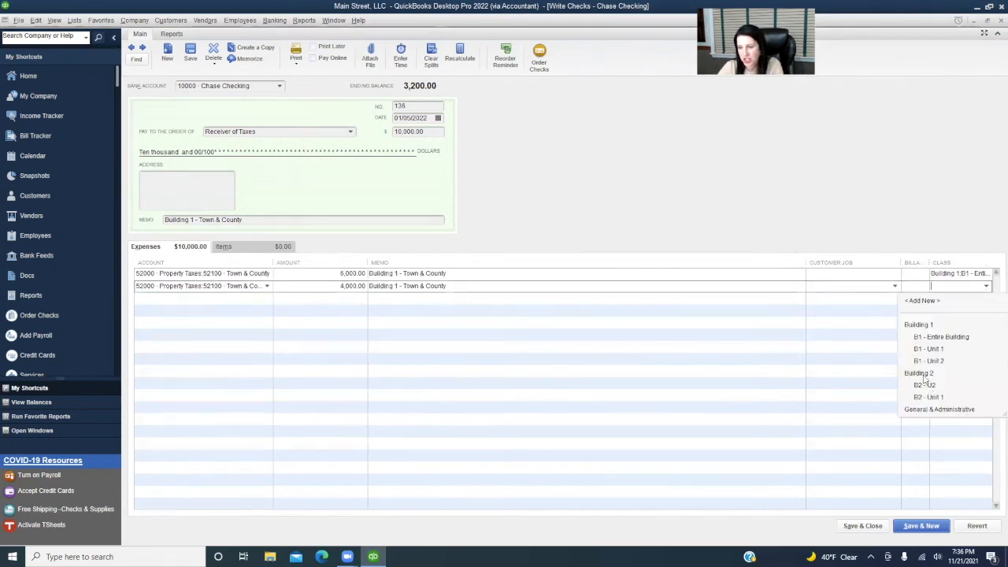
click(942, 350)
click(985, 274)
click(987, 274)
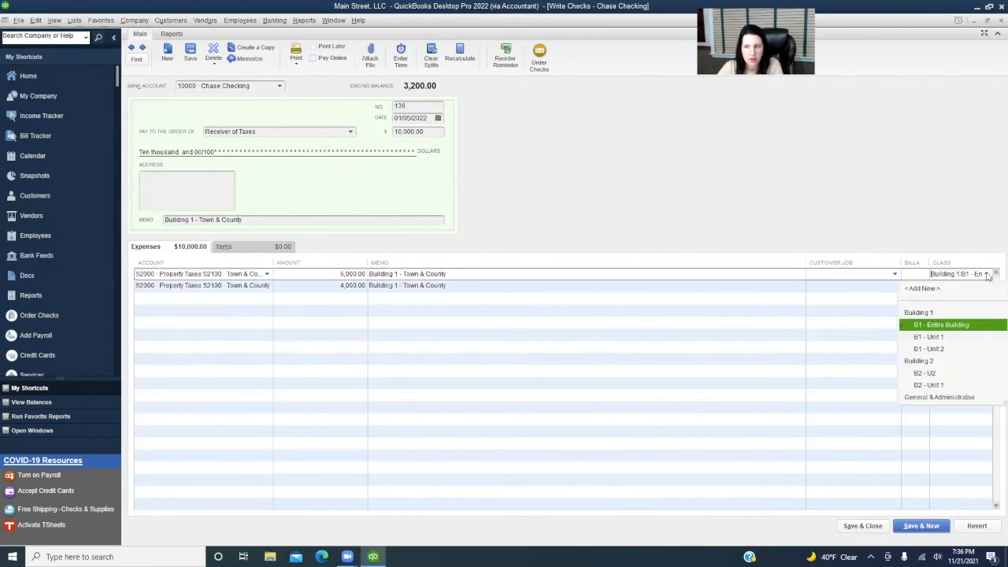
click(934, 349)
key(Tab)
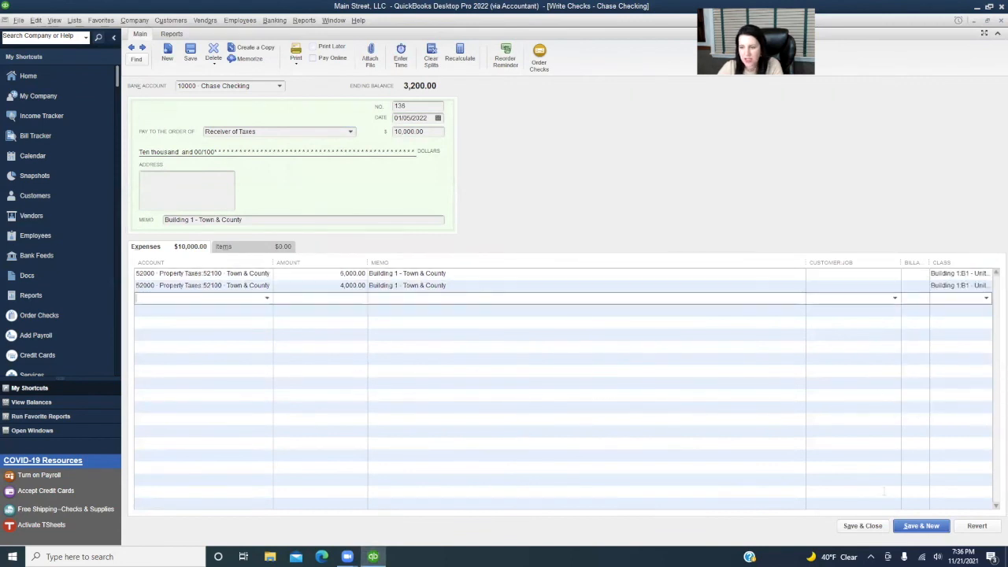
Step: Save the edited check, confirming the changed-transaction and future-date warnings
click(863, 526)
click(457, 168)
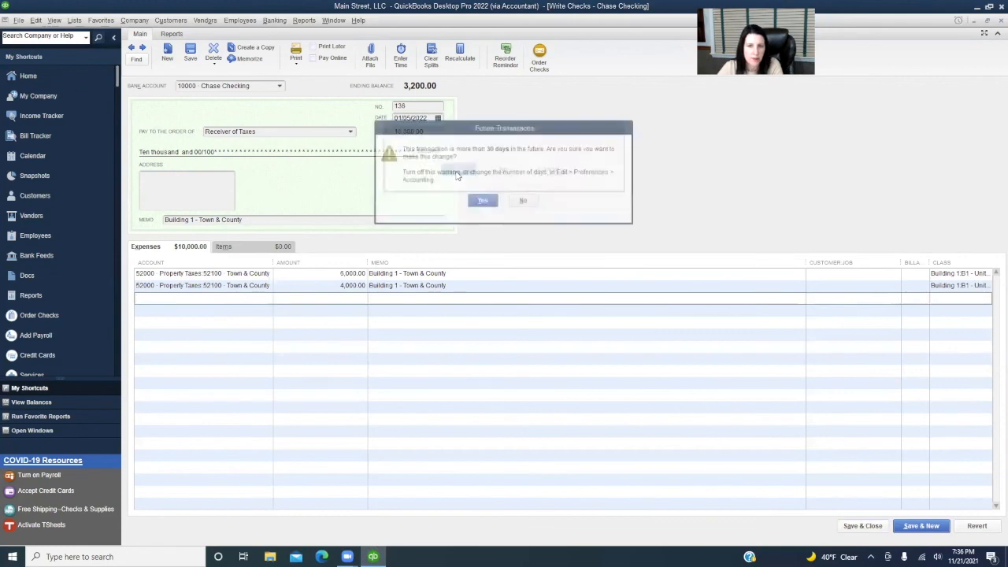
click(480, 202)
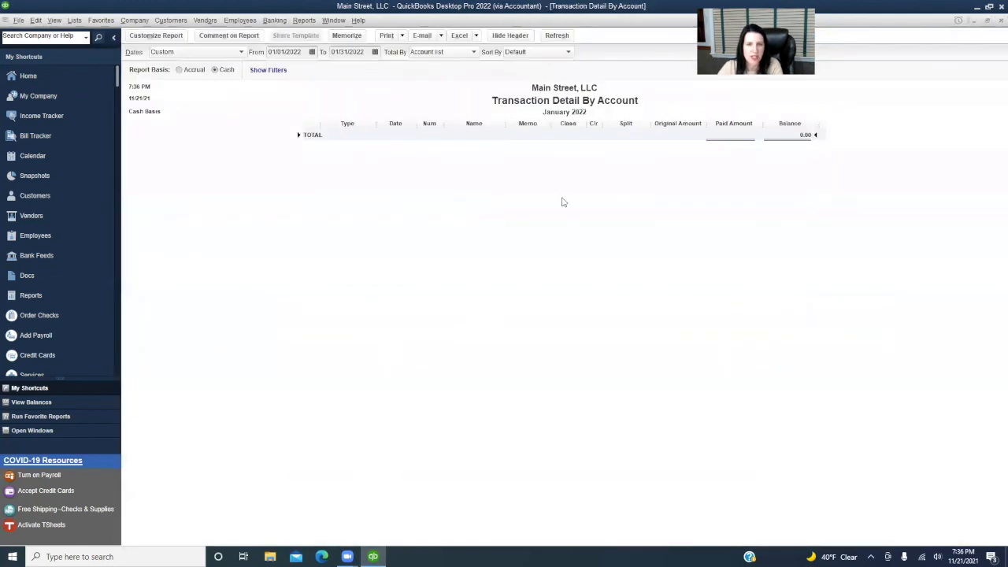